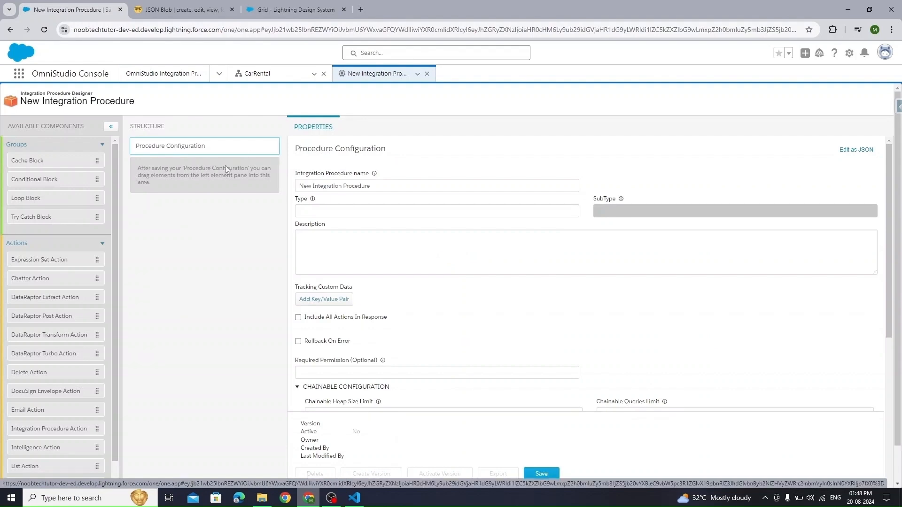
- Create and save the procedure with Type 'rental', SubType 'saverecords' and name 'Rental Save Records'
{"action": "left_click", "coordinate": [355, 209]}
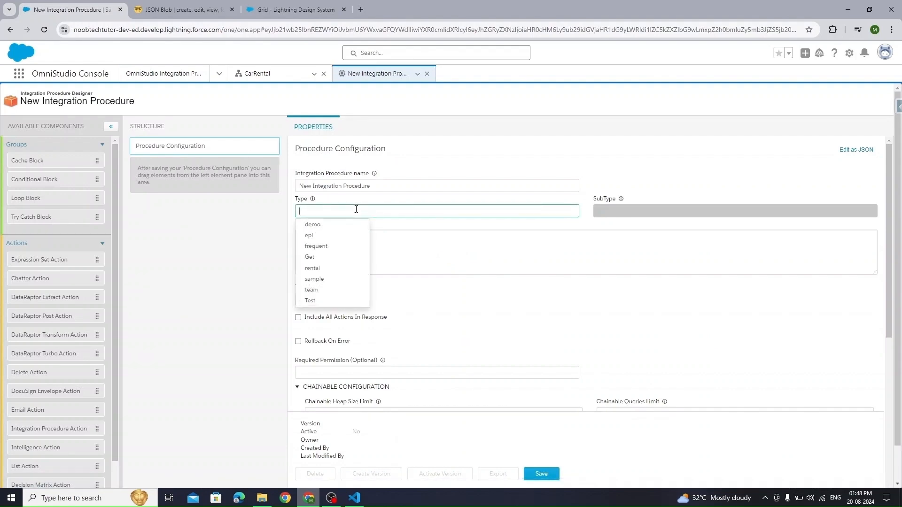
{"action": "left_click", "coordinate": [362, 268]}
{"action": "left_click", "coordinate": [679, 212]}
{"action": "type", "text": "saverecords"}
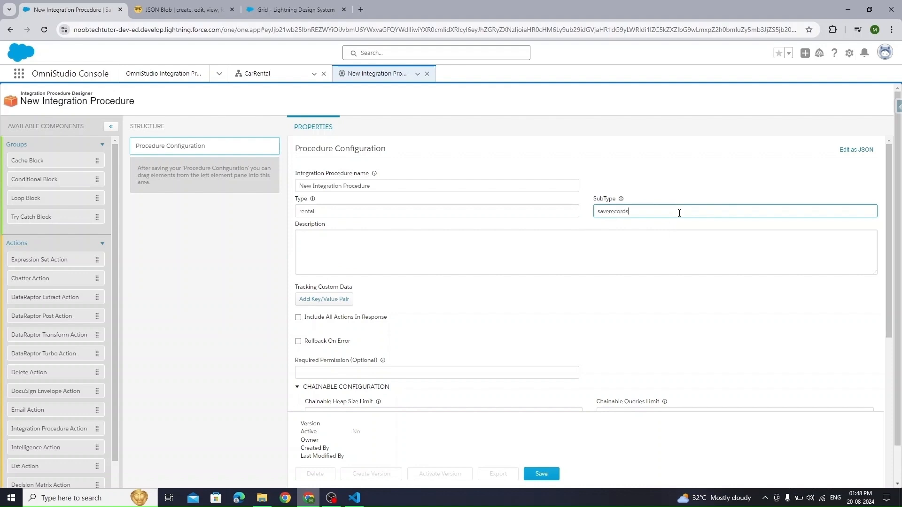
{"action": "left_click_drag", "start_coordinate": [422, 186], "coordinate": [230, 185]}
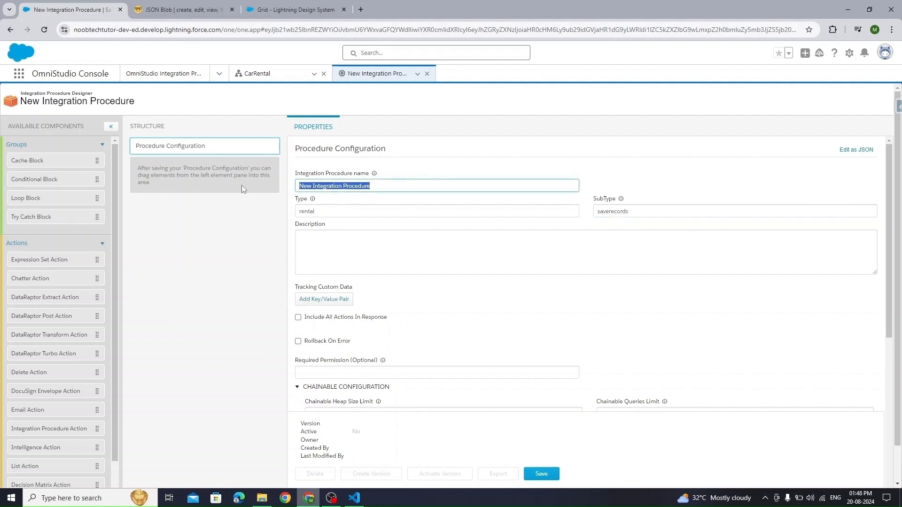
{"action": "type", "text": "Rental Save Records"}
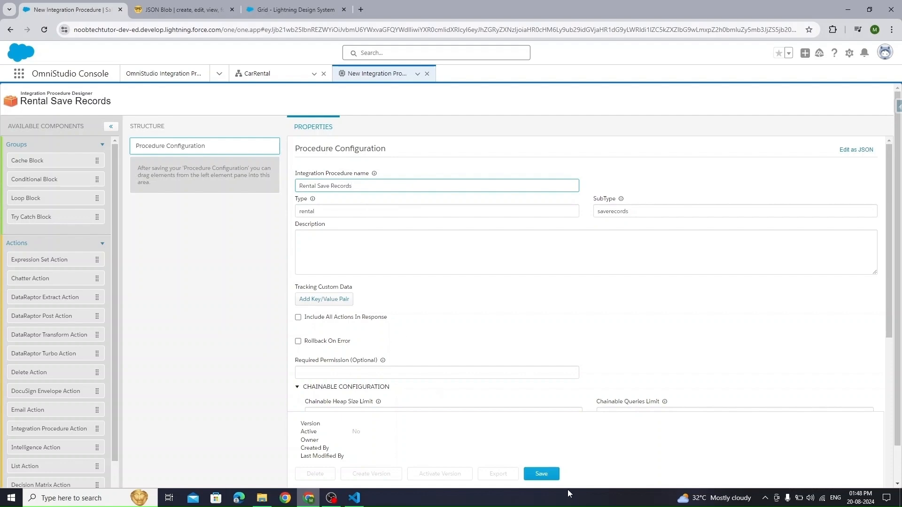
{"action": "left_click", "coordinate": [545, 474]}
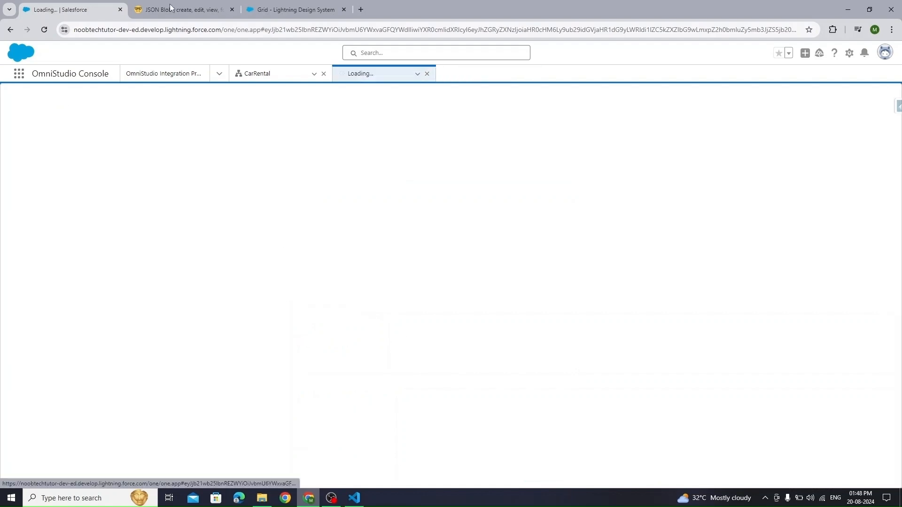
- Format the sample car rental JSON in JSON Blob and copy all of it
{"action": "key", "text": "ctrl+Tab"}
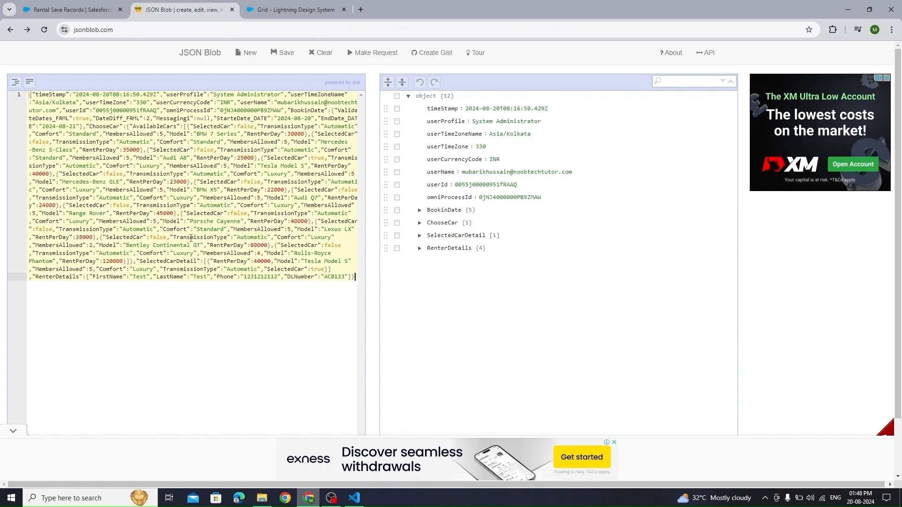
{"action": "left_click", "coordinate": [15, 81]}
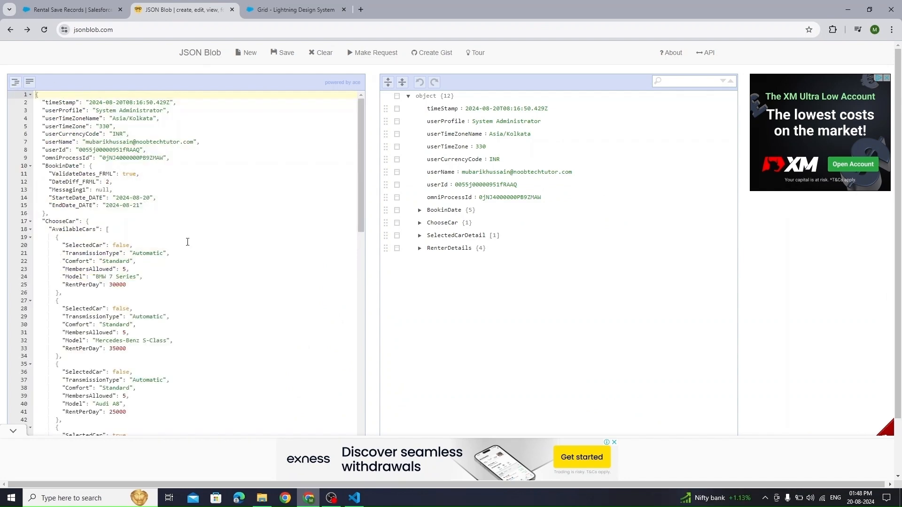
{"action": "key", "text": "ctrl+a"}
- Paste the sample JSON as raw input parameters in the Rental Save Records preview
{"action": "left_click", "coordinate": [62, 8]}
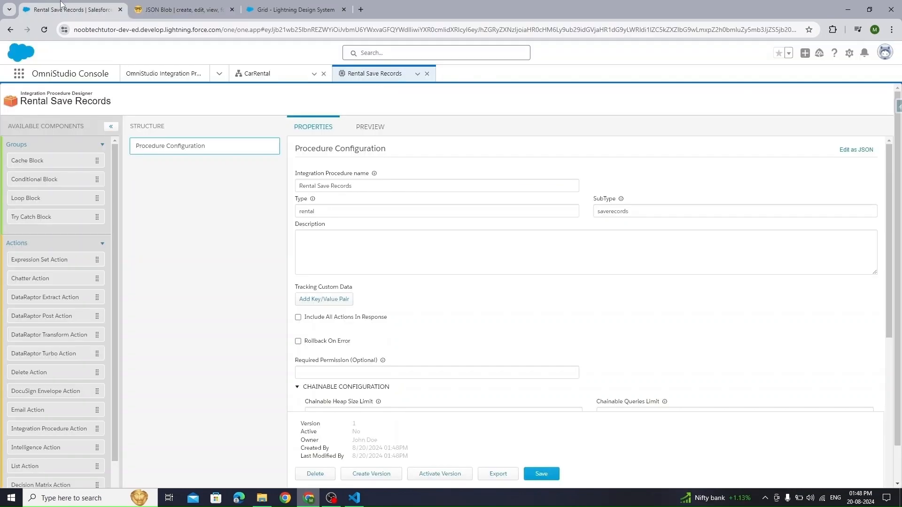
{"action": "left_click", "coordinate": [381, 125]}
{"action": "left_click", "coordinate": [196, 146]}
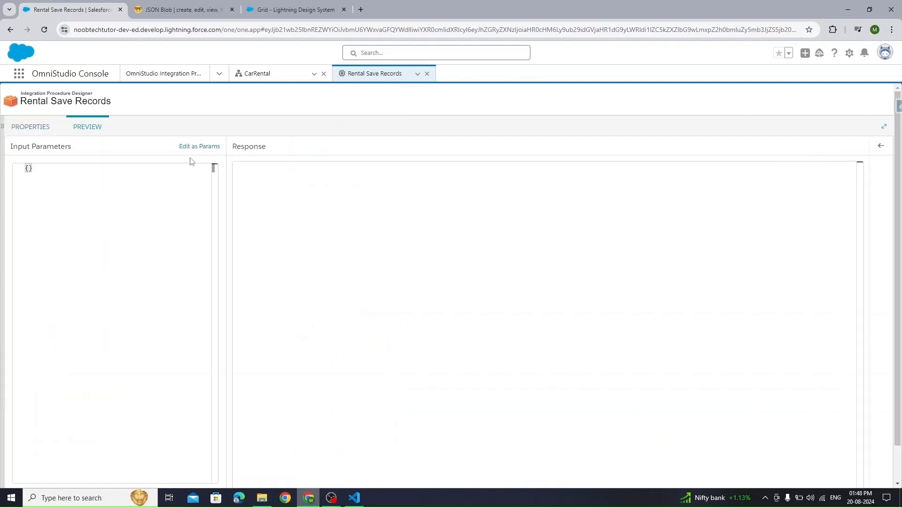
{"action": "left_click", "coordinate": [68, 185]}
{"action": "key", "text": "ctrl+a"}
{"action": "key", "text": "ctrl+v"}
{"action": "left_click_drag", "start_coordinate": [218, 421], "coordinate": [216, 188]}
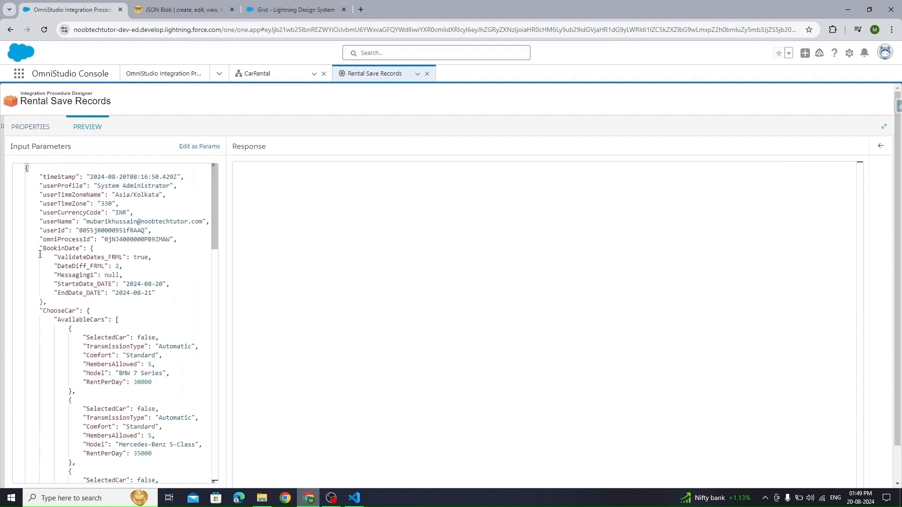
{"action": "scroll", "coordinate": [80, 319], "scroll_direction": "down", "scroll_amount": 1}
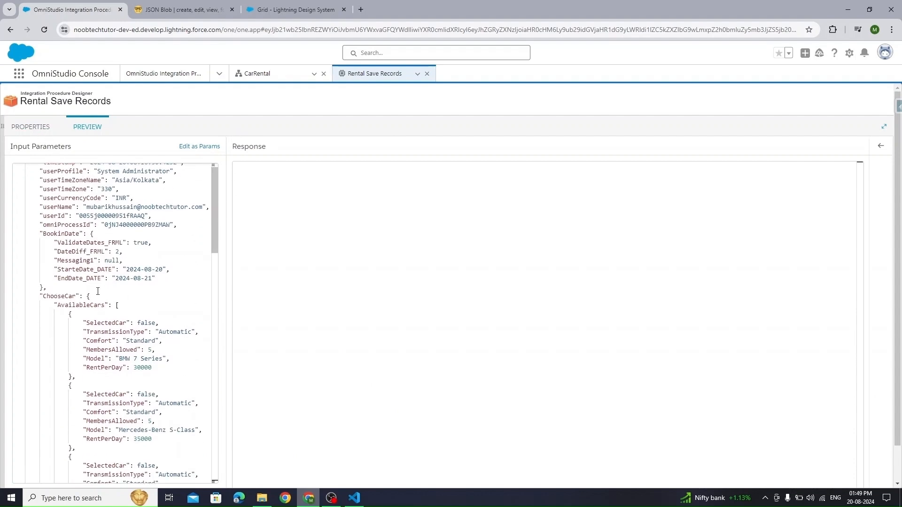
{"action": "left_click", "coordinate": [35, 127]}
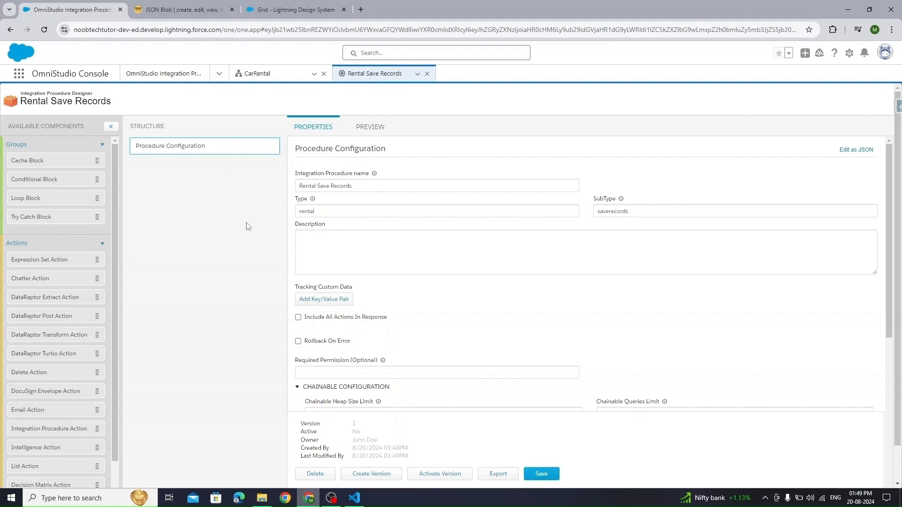
- Drop a DataRaptor Post Action into the Structure and create RentalSaveContact with Interface Type Load
{"action": "left_click_drag", "start_coordinate": [53, 321], "coordinate": [186, 188]}
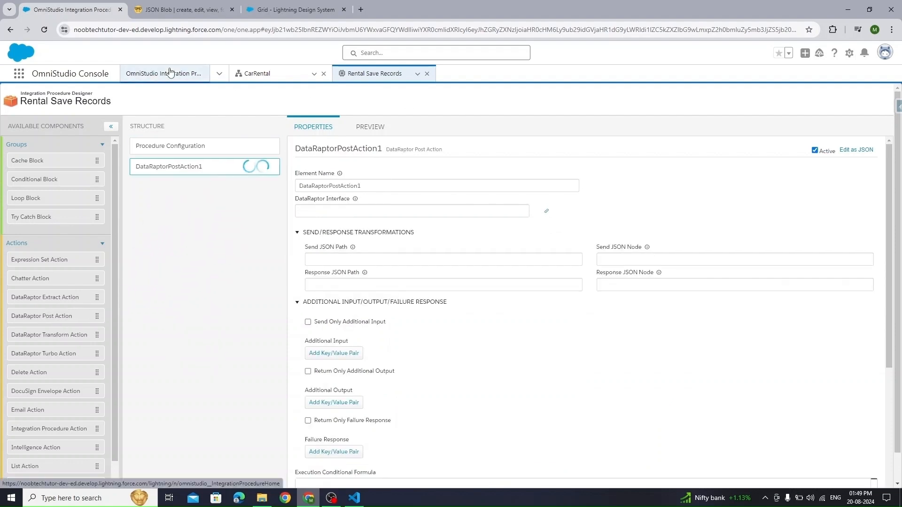
{"action": "left_click", "coordinate": [219, 75]}
{"action": "left_click", "coordinate": [183, 118]}
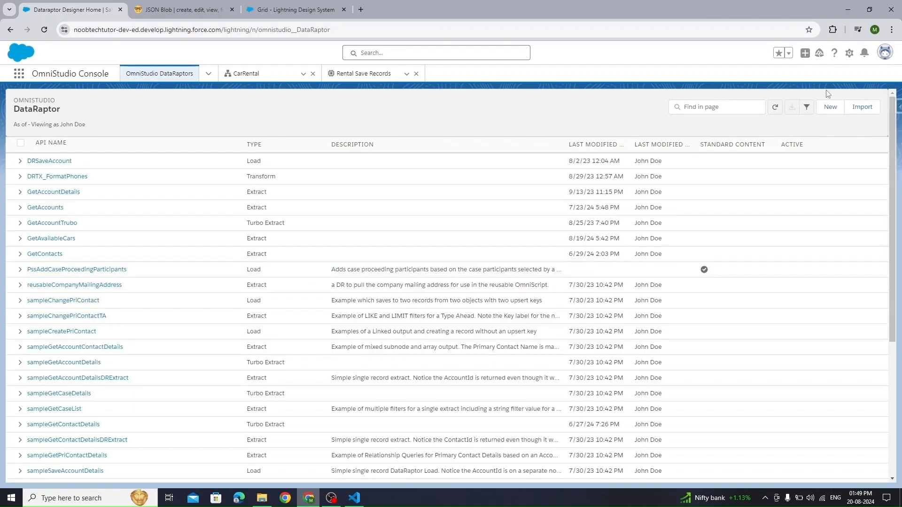
{"action": "left_click", "coordinate": [830, 106]}
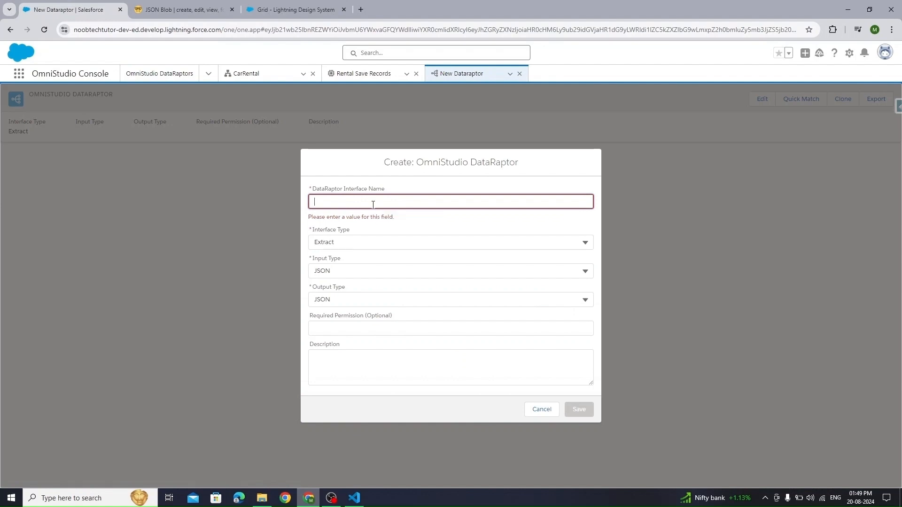
{"action": "type", "text": "RentalSaveCon"}
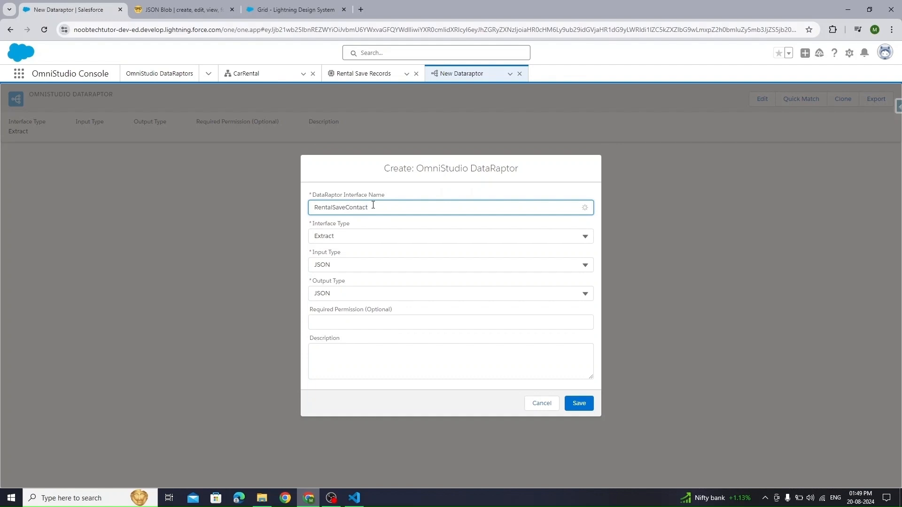
{"action": "type", "text": "tact"}
{"action": "key", "text": "ctrl+a"}
{"action": "left_click", "coordinate": [374, 233]}
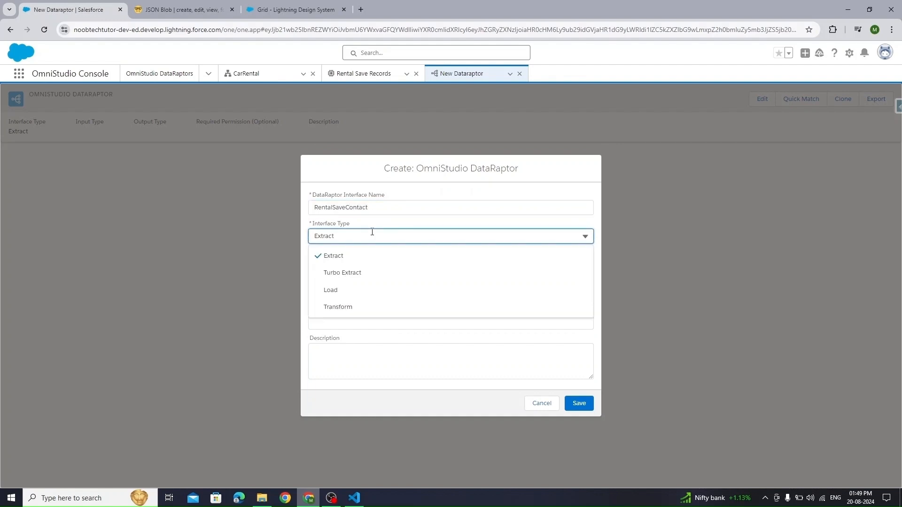
{"action": "left_click", "coordinate": [352, 291]}
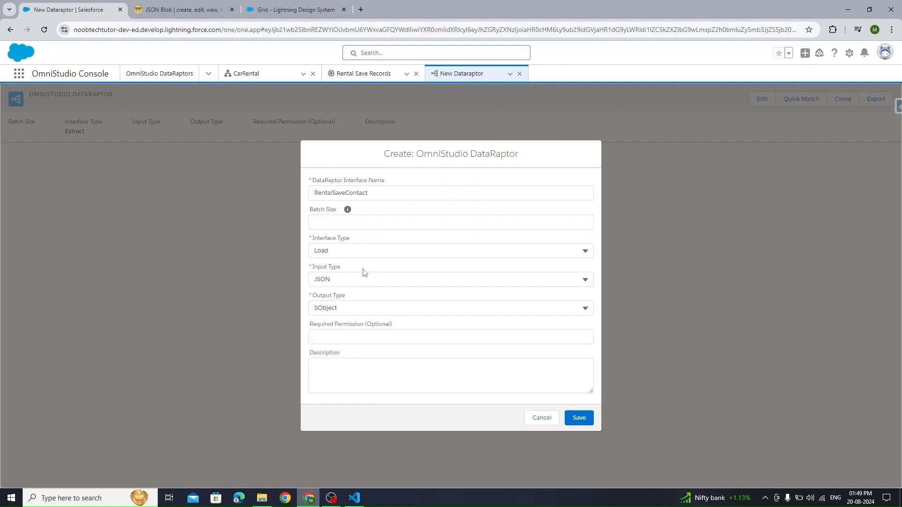
{"action": "left_click", "coordinate": [578, 418]}
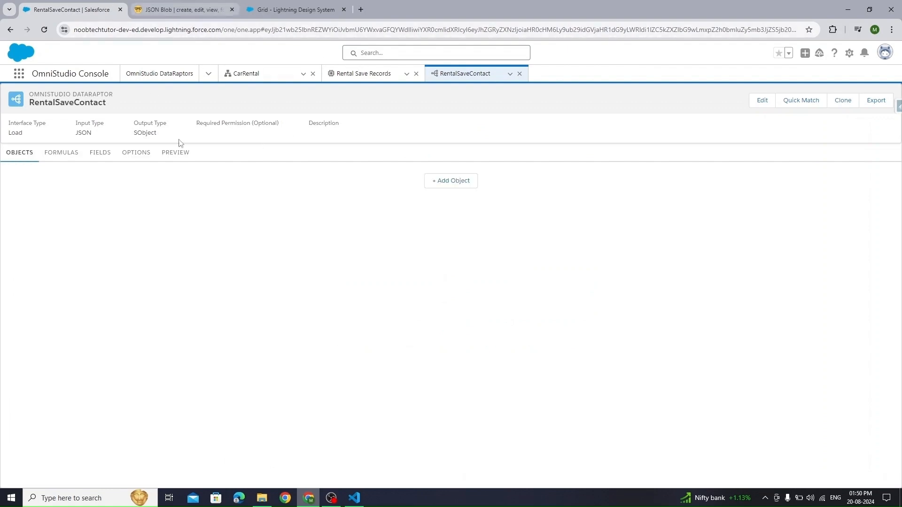
- Add Contact as the RentalSaveContact DataRaptor's target object and view its fields
{"action": "left_click", "coordinate": [451, 181]}
{"action": "left_click", "coordinate": [128, 183]}
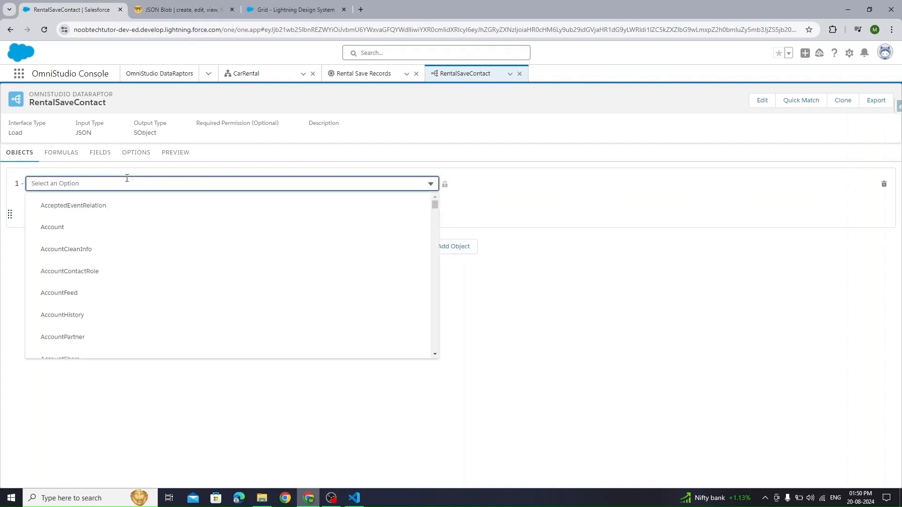
{"action": "type", "text": "contact"}
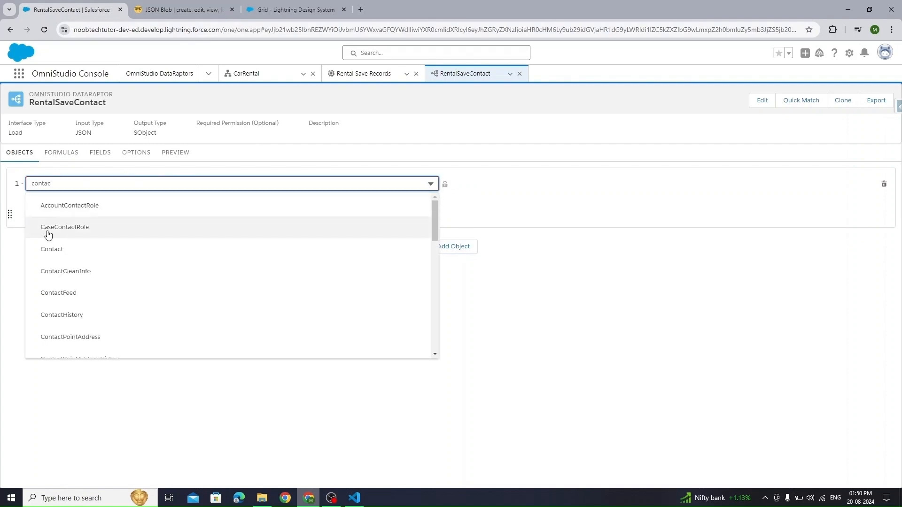
{"action": "left_click", "coordinate": [47, 245]}
{"action": "left_click", "coordinate": [446, 186]}
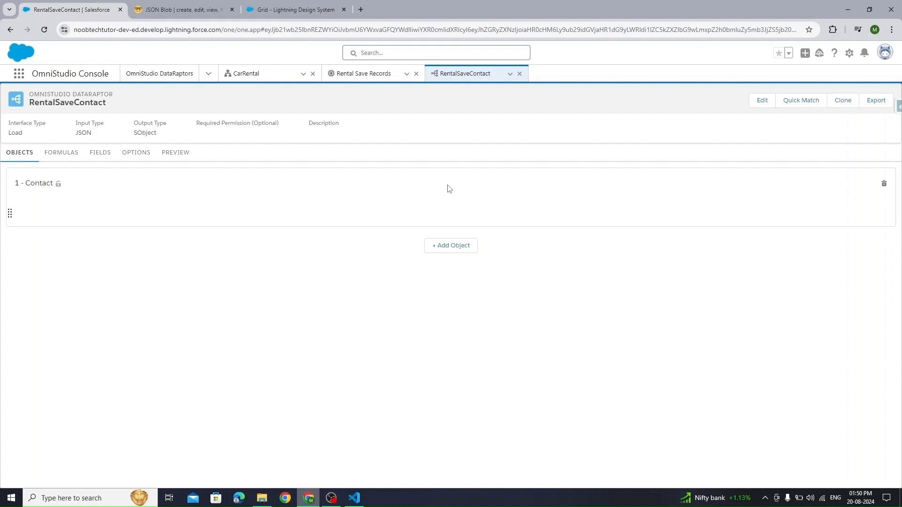
{"action": "left_click", "coordinate": [95, 158]}
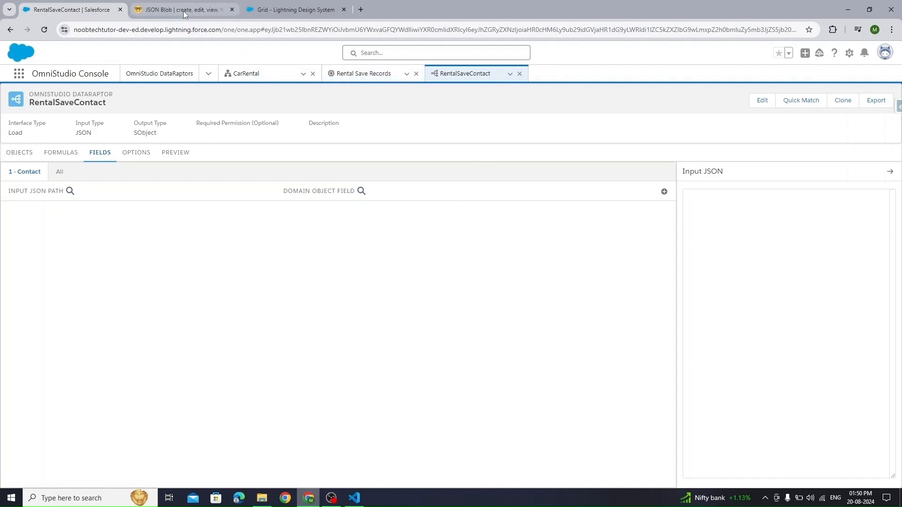
- Go back to the Rental Save Records preview showing the sample rental JSON input
{"action": "left_click", "coordinate": [359, 74]}
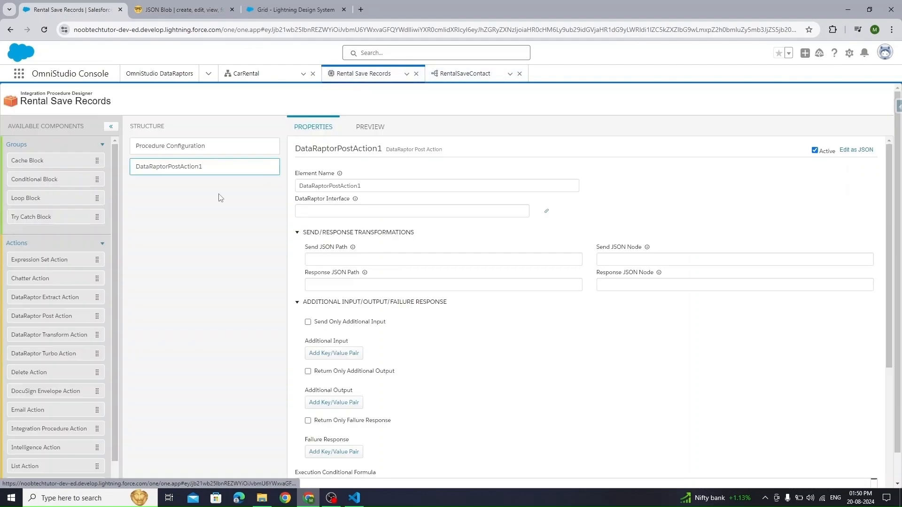
{"action": "left_click", "coordinate": [366, 128]}
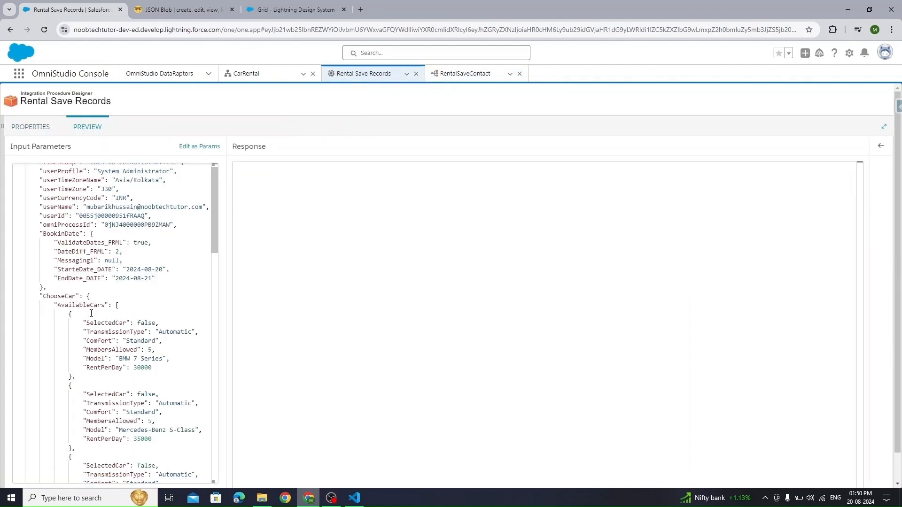
{"action": "scroll", "coordinate": [90, 313], "scroll_direction": "down", "scroll_amount": 1}
{"action": "scroll", "coordinate": [91, 313], "scroll_direction": "up", "scroll_amount": 2}
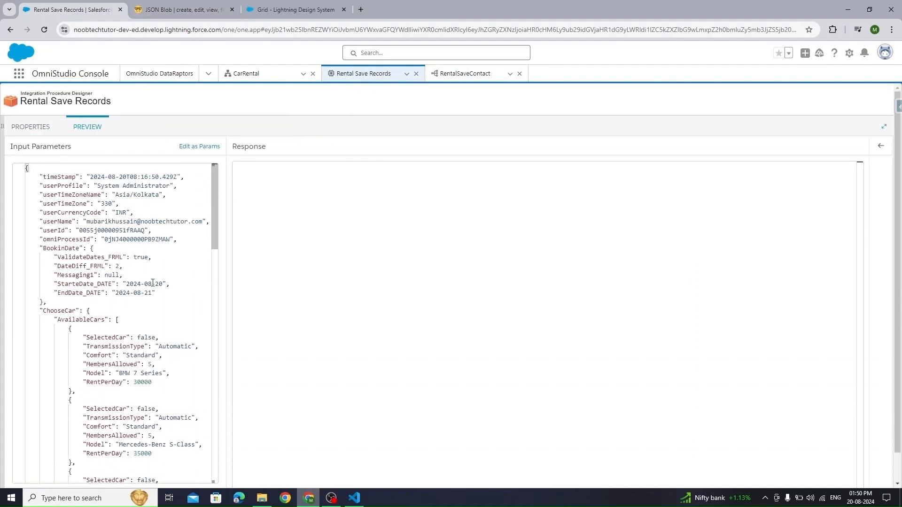
- Select and copy the RenterDetails block (lines 127–132) from the sample JSON in JSON Blob
{"action": "left_click", "coordinate": [183, 9]}
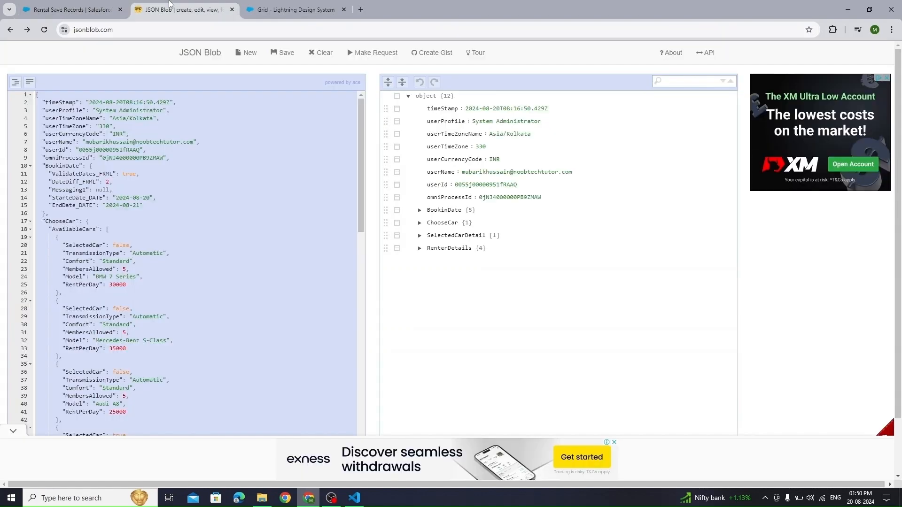
{"action": "left_click", "coordinate": [420, 250]}
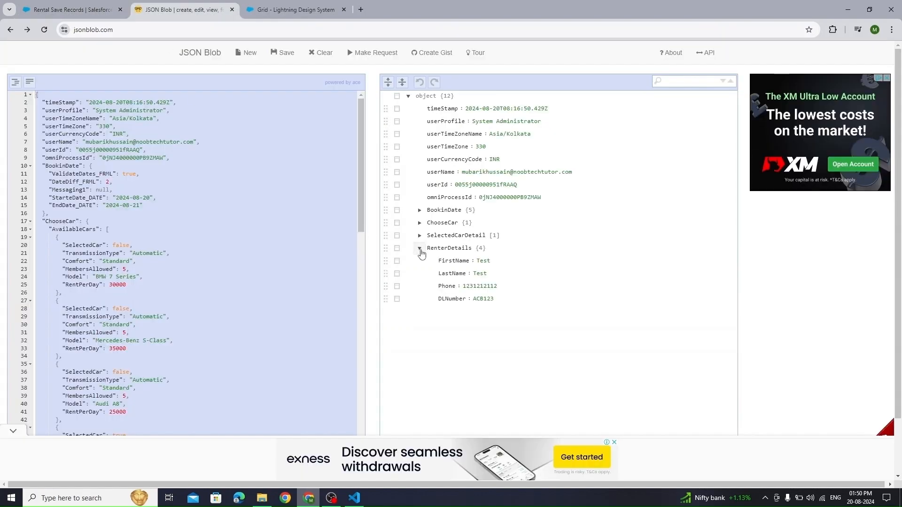
{"action": "scroll", "coordinate": [131, 306], "scroll_direction": "down", "scroll_amount": 6}
{"action": "scroll", "coordinate": [131, 306], "scroll_direction": "down", "scroll_amount": 9}
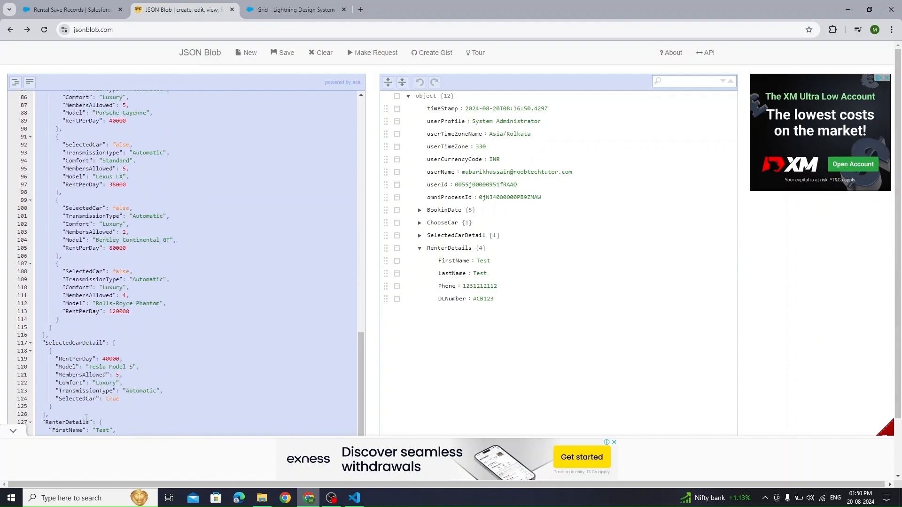
{"action": "left_click", "coordinate": [13, 431]}
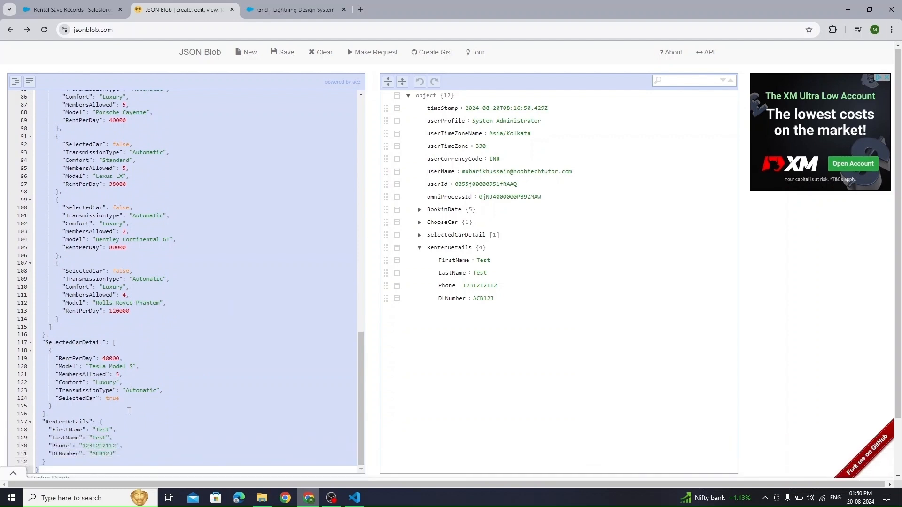
{"action": "left_click", "coordinate": [46, 430]}
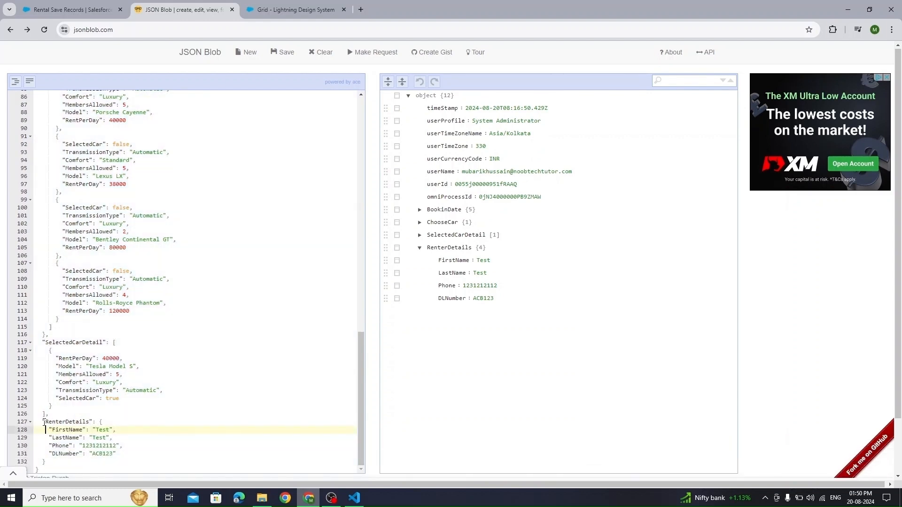
{"action": "left_click_drag", "start_coordinate": [41, 421], "coordinate": [46, 462]}
{"action": "key", "text": "ctrl+c"}
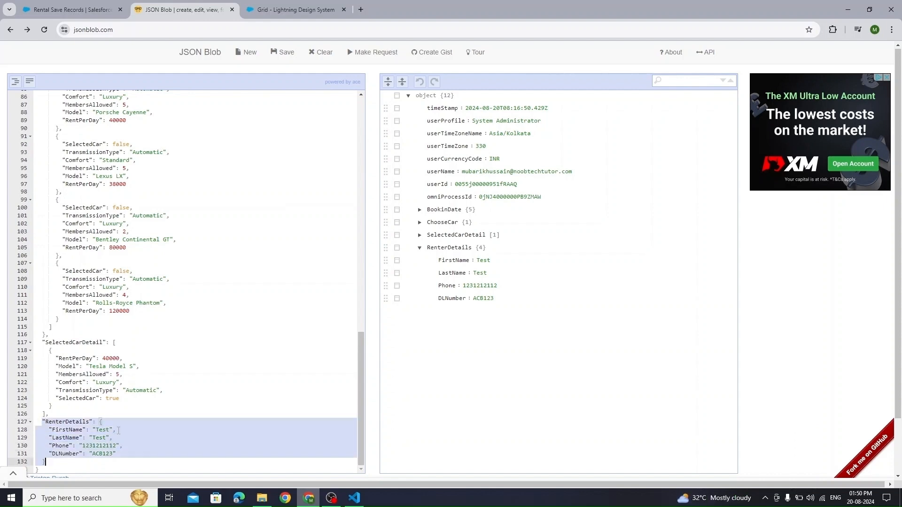
{"action": "left_click", "coordinate": [73, 9]}
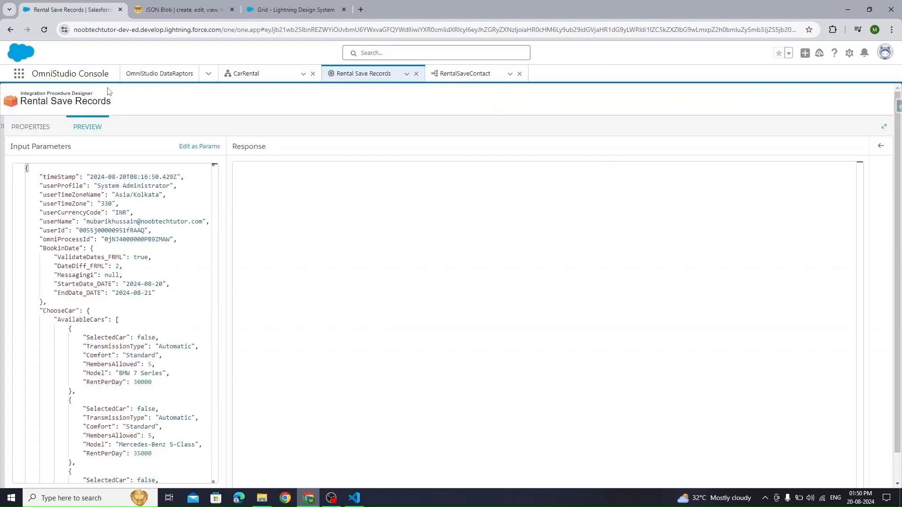
- Paste the RenterDetails block into RentalSaveContact's Input JSON and wrap it in outer braces
{"action": "left_click", "coordinate": [465, 73]}
{"action": "left_click", "coordinate": [761, 224]}
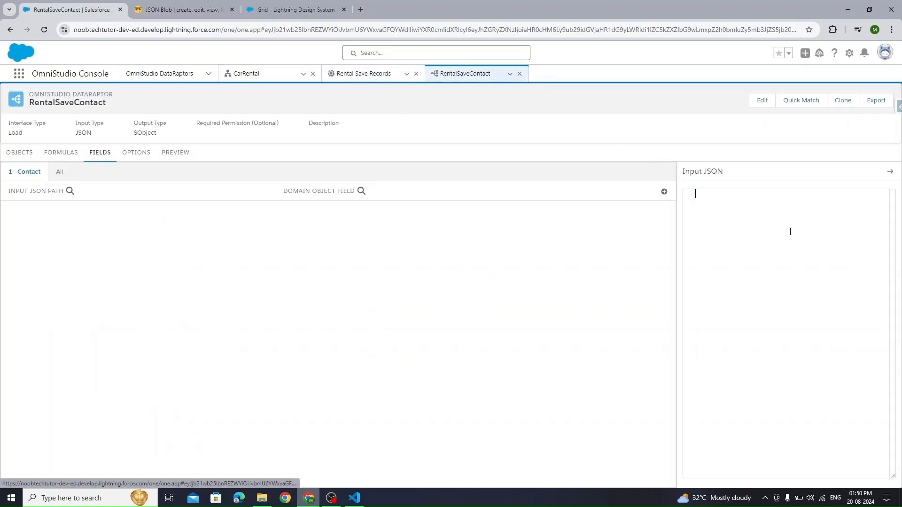
{"action": "key", "text": "ctrl+v"}
{"action": "key", "text": "ctrl+a"}
{"action": "key", "text": "Left"}
{"action": "type", "text": "{"}
{"action": "key", "text": "ctrl+End"}
{"action": "key", "text": "Return"}
{"action": "type", "text": "}"}
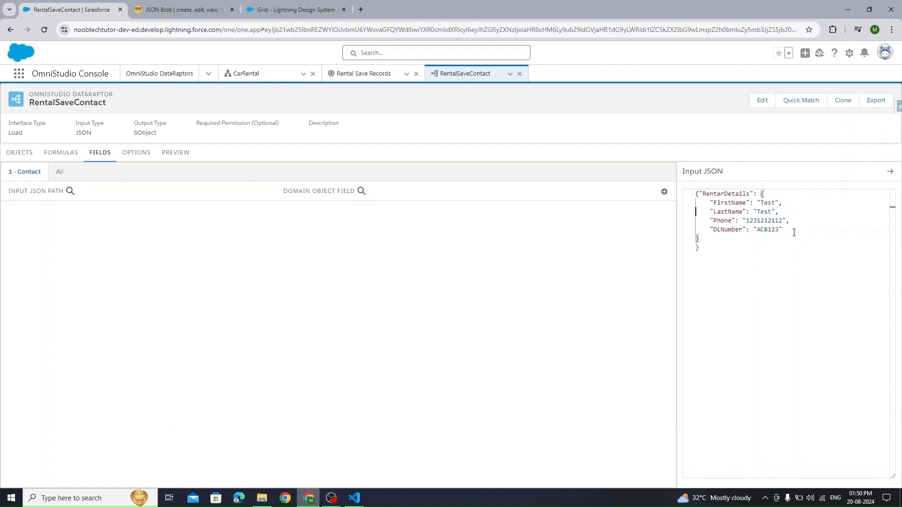
- Reindent the Input JSON so RenterDetails sits on its own line, one level deep
{"action": "key", "text": "Up"}
{"action": "key", "text": "Right"}
{"action": "key", "text": "Return"}
{"action": "key", "text": "BackSpace"}
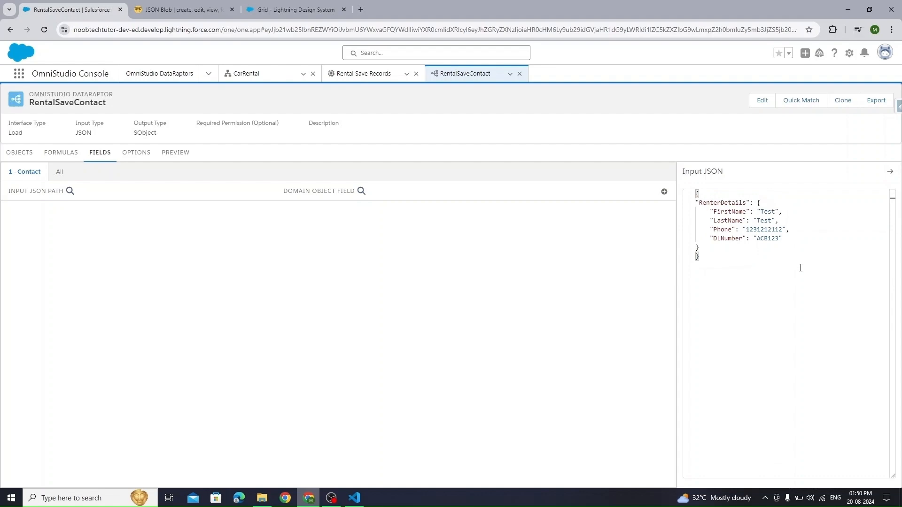
{"action": "left_click", "coordinate": [723, 249], "text": "shift"}
{"action": "key", "text": "Tab"}
{"action": "left_click", "coordinate": [736, 258]}
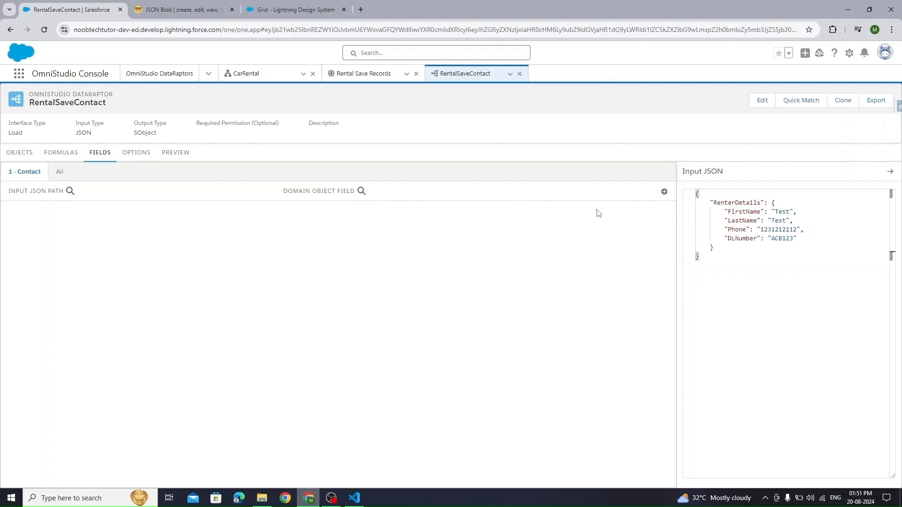
- Remove the RenterDetails wrapper so the renter fields sit at the input JSON's top level
{"action": "left_click", "coordinate": [664, 191]}
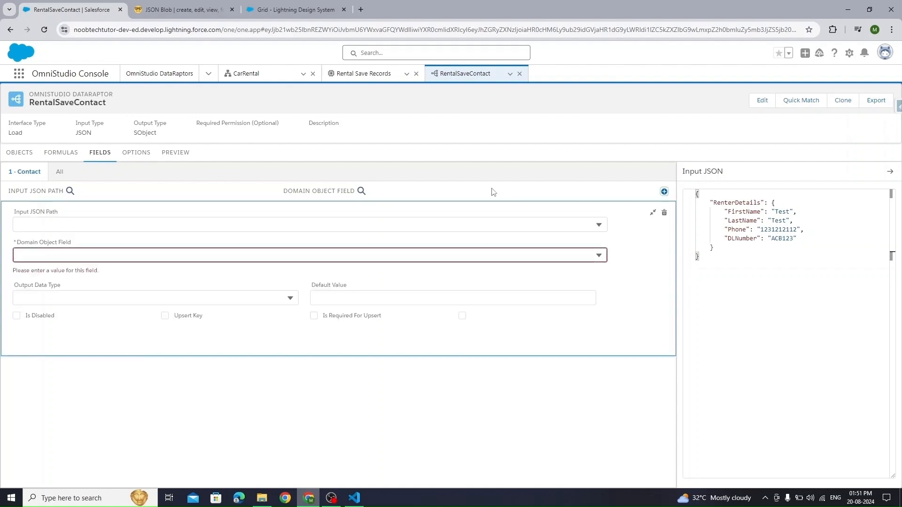
{"action": "left_click", "coordinate": [183, 227]}
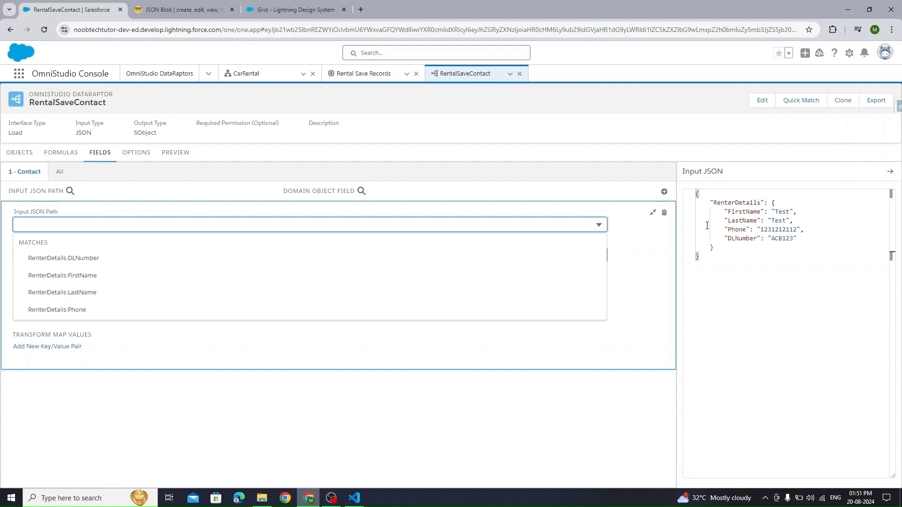
{"action": "left_click", "coordinate": [774, 203]}
{"action": "key", "text": "End"}
{"action": "key", "text": "shift+Up"}
{"action": "key", "text": "BackSpace"}
{"action": "key", "text": "Down"}
{"action": "key", "text": "Down"}
{"action": "key", "text": "Down"}
{"action": "key", "text": "Down"}
{"action": "key", "text": "Down"}
{"action": "key", "text": "Down"}
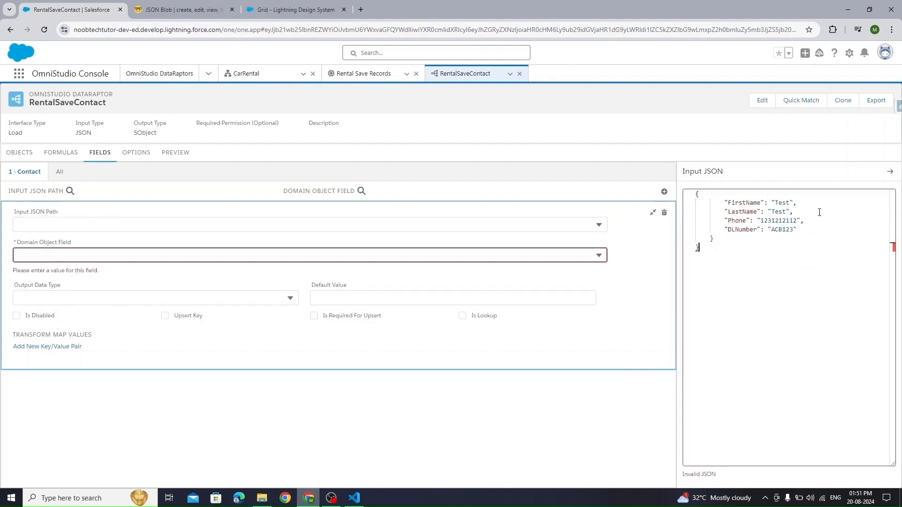
{"action": "key", "text": "BackSpace"}
{"action": "left_click", "coordinate": [732, 241]}
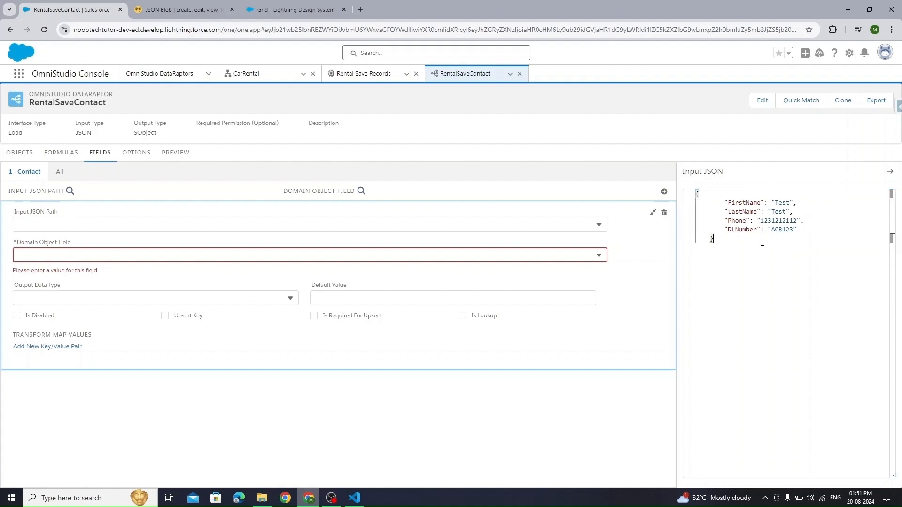
{"action": "left_click", "coordinate": [713, 205], "text": "shift"}
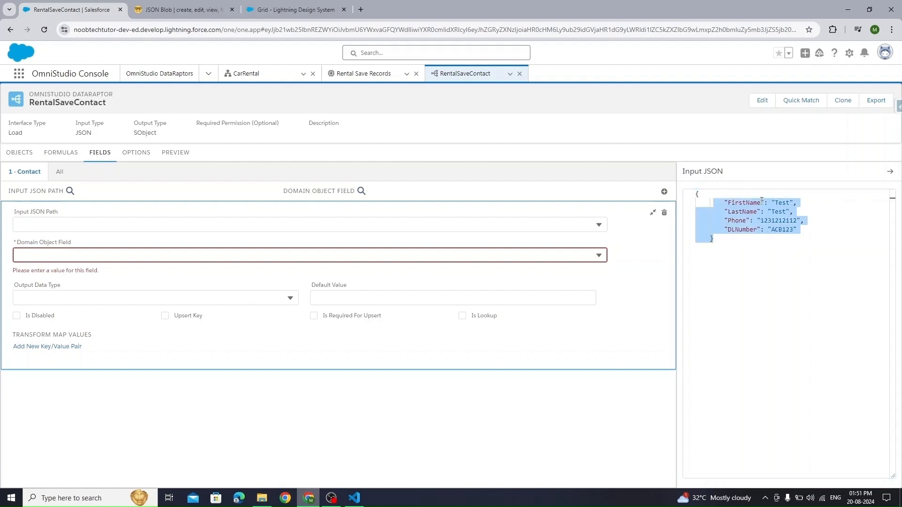
{"action": "key", "text": "shift+Tab"}
{"action": "left_click", "coordinate": [777, 245]}
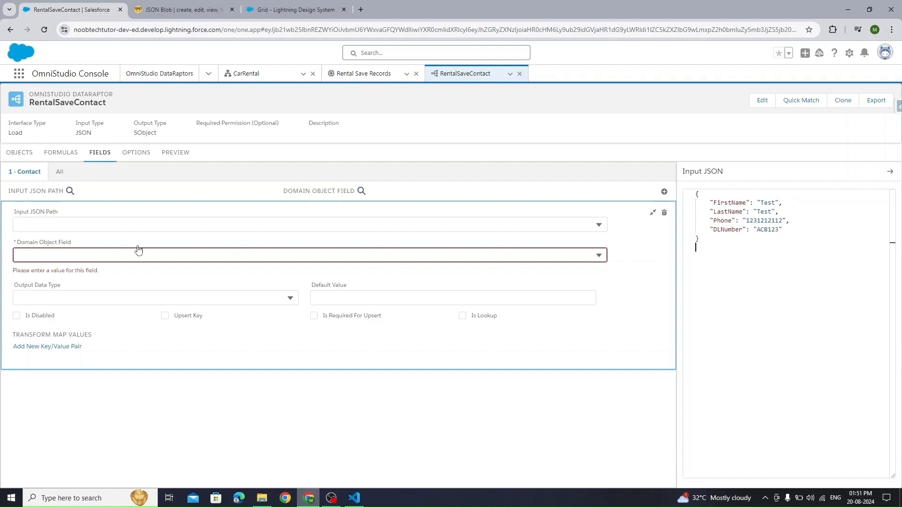
- Map input FirstName to the Contact FirstName field
{"action": "left_click", "coordinate": [138, 224]}
{"action": "left_click", "coordinate": [112, 264]}
{"action": "left_click", "coordinate": [77, 254]}
{"action": "type", "text": "Fis"}
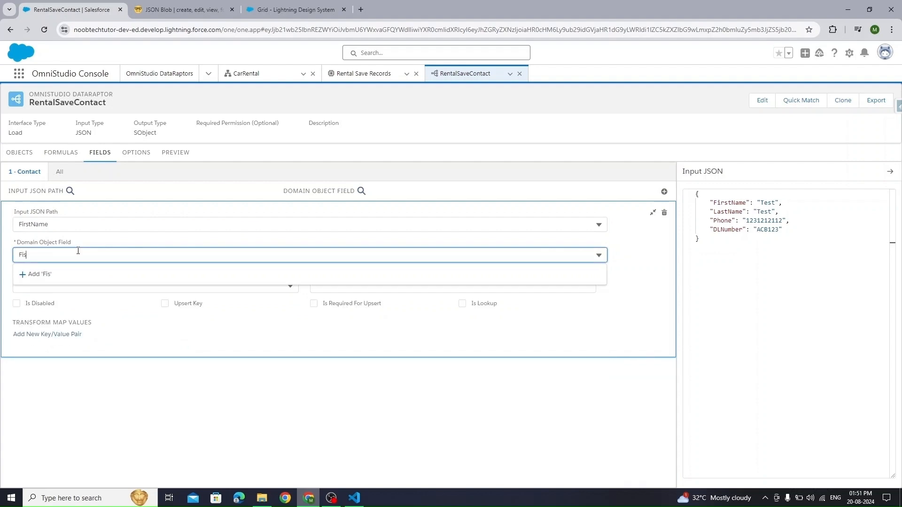
{"action": "key", "text": "BackSpace"}
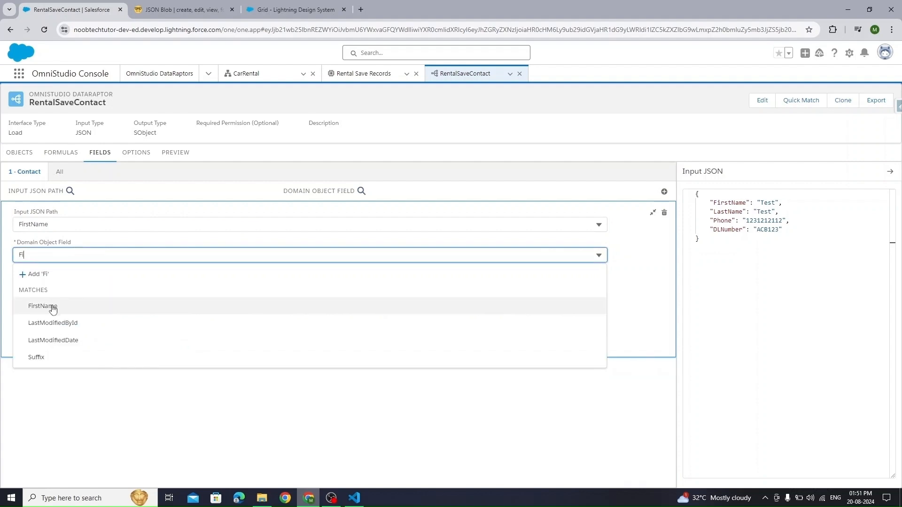
{"action": "left_click", "coordinate": [52, 306]}
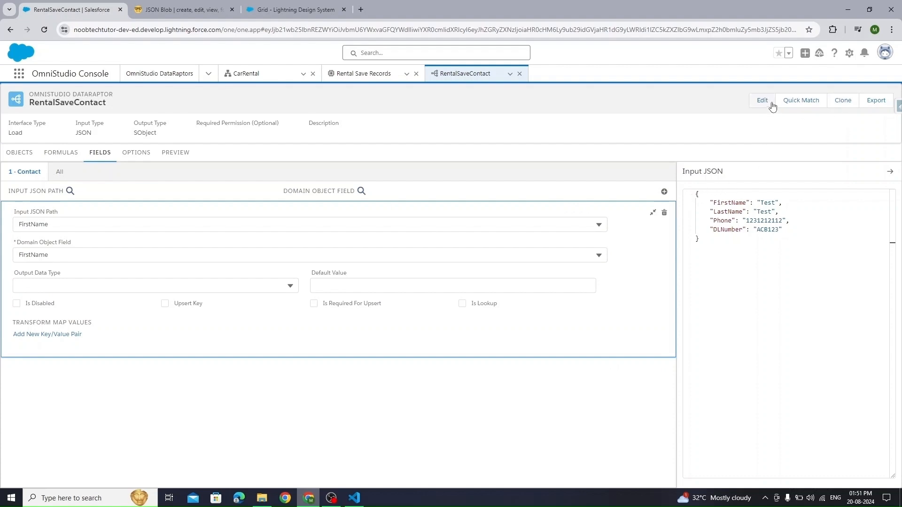
- Auto-match LastName and Phone to their Contact fields and save those mappings
{"action": "left_click", "coordinate": [801, 101]}
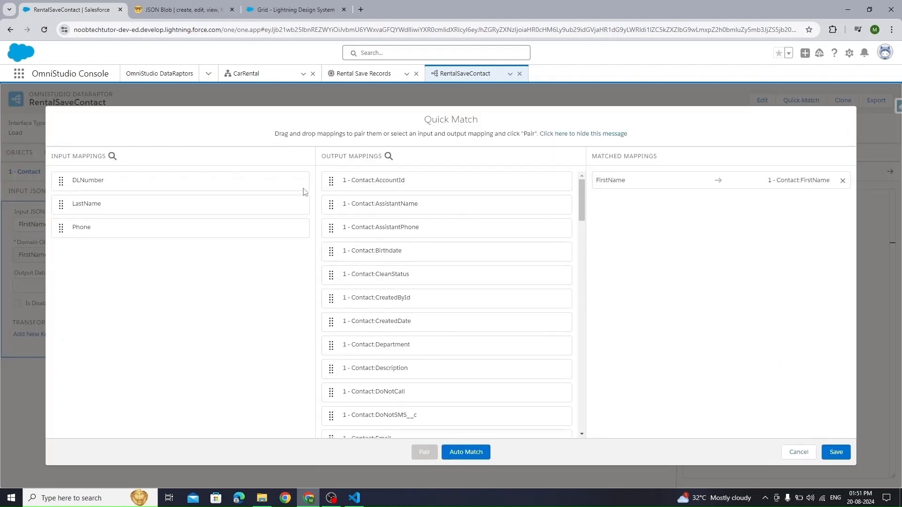
{"action": "left_click", "coordinate": [466, 452]}
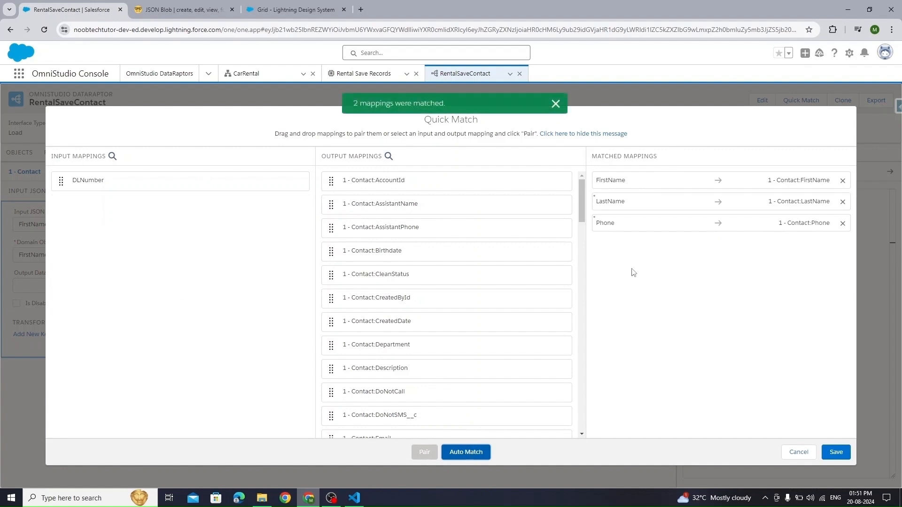
{"action": "left_click", "coordinate": [836, 452]}
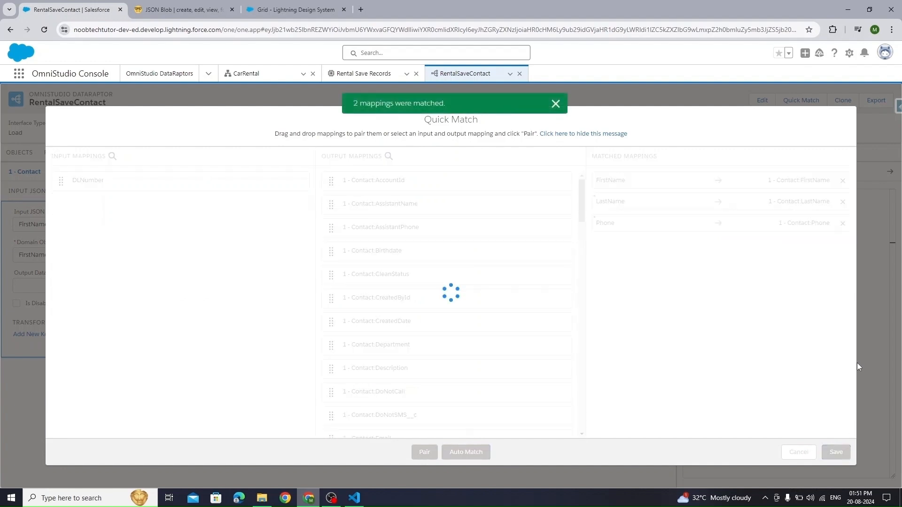
{"action": "left_click", "coordinate": [652, 212]}
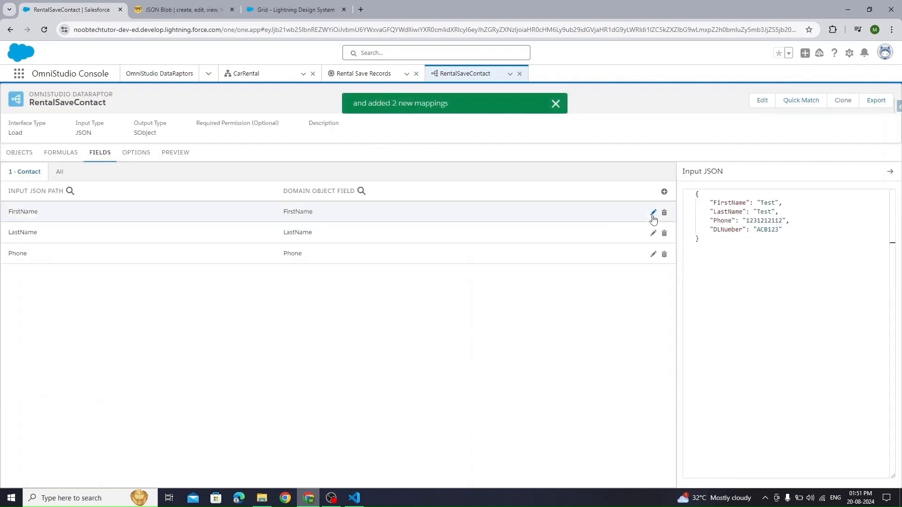
{"action": "double_click", "coordinate": [726, 229]}
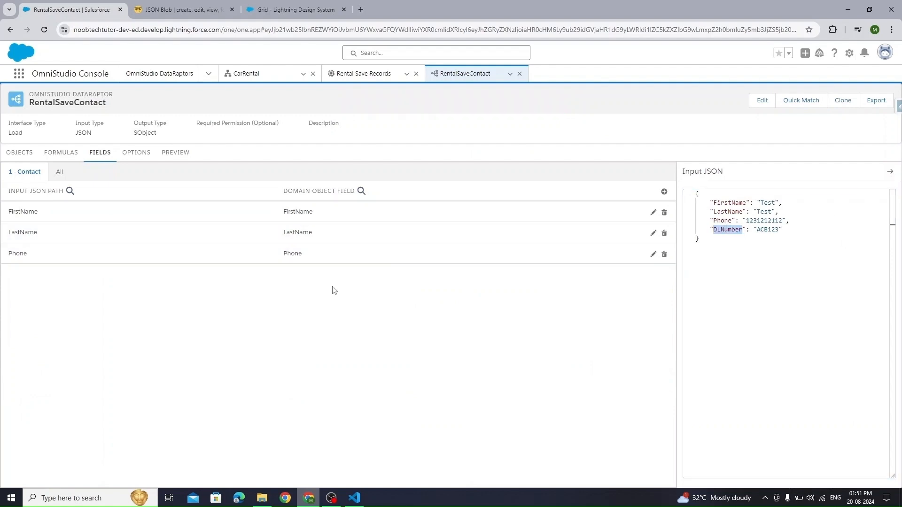
- Add a mapping from input DLNumber to the Contact field Is_Renter__c
{"action": "left_click", "coordinate": [664, 192]}
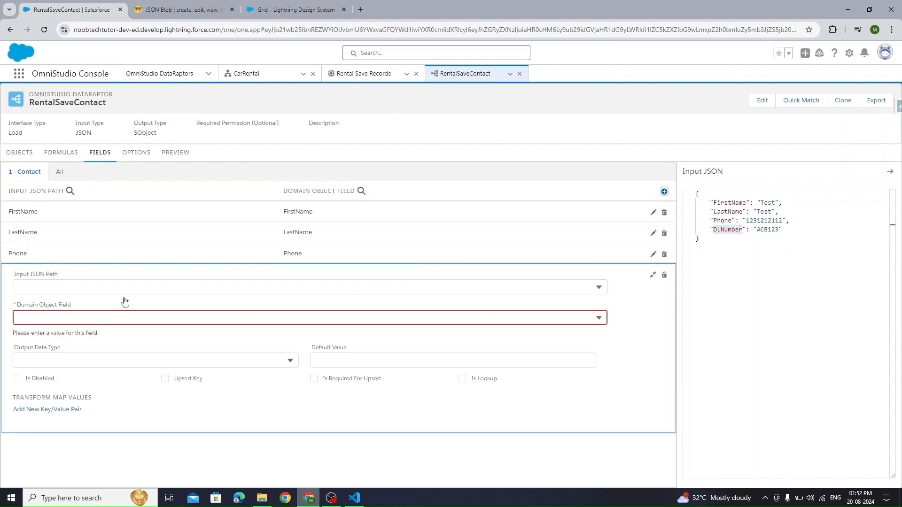
{"action": "left_click", "coordinate": [115, 288]}
{"action": "left_click", "coordinate": [89, 319]}
{"action": "left_click", "coordinate": [73, 298]}
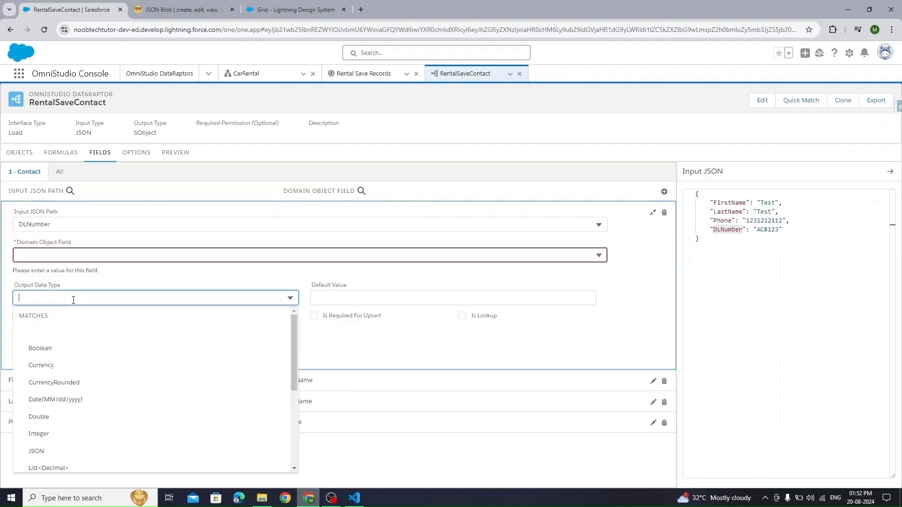
{"action": "left_click", "coordinate": [429, 283]}
{"action": "left_click", "coordinate": [398, 255]}
{"action": "type", "text": "ac"}
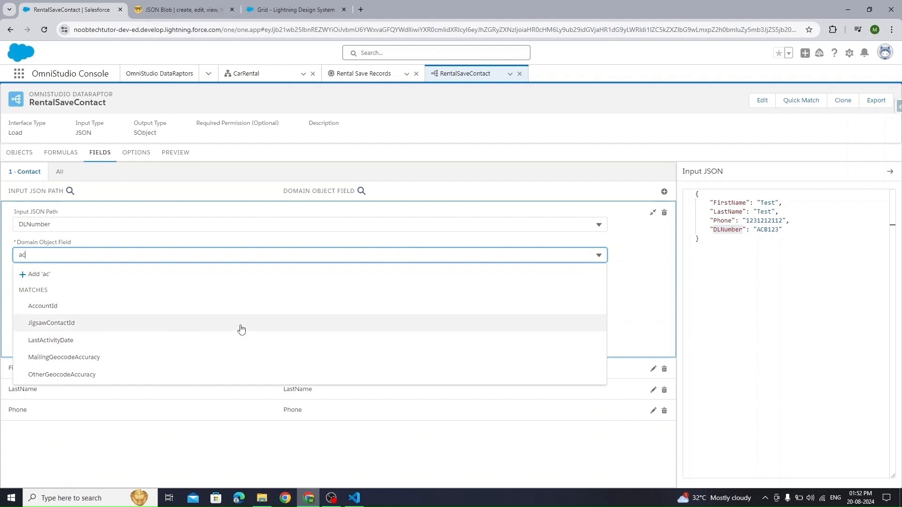
{"action": "key", "text": "BackSpace"}
{"action": "key", "text": "BackSpace"}
{"action": "scroll", "coordinate": [166, 368], "scroll_direction": "down", "scroll_amount": 1}
{"action": "scroll", "coordinate": [166, 369], "scroll_direction": "down", "scroll_amount": 3}
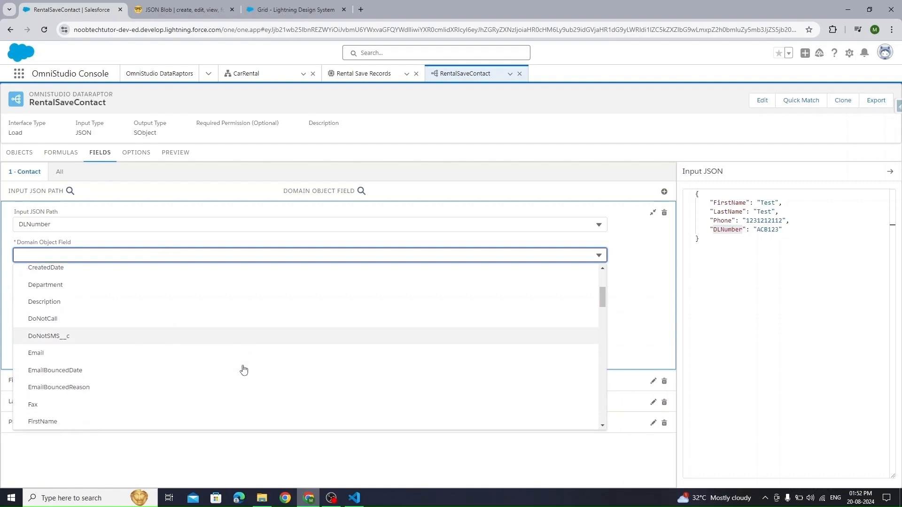
{"action": "scroll", "coordinate": [243, 369], "scroll_direction": "down", "scroll_amount": 1}
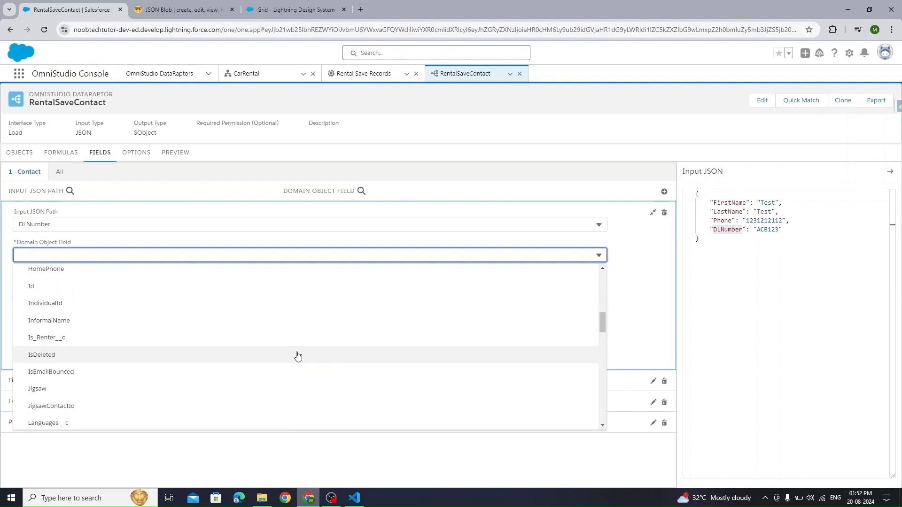
{"action": "scroll", "coordinate": [297, 355], "scroll_direction": "down", "scroll_amount": 2}
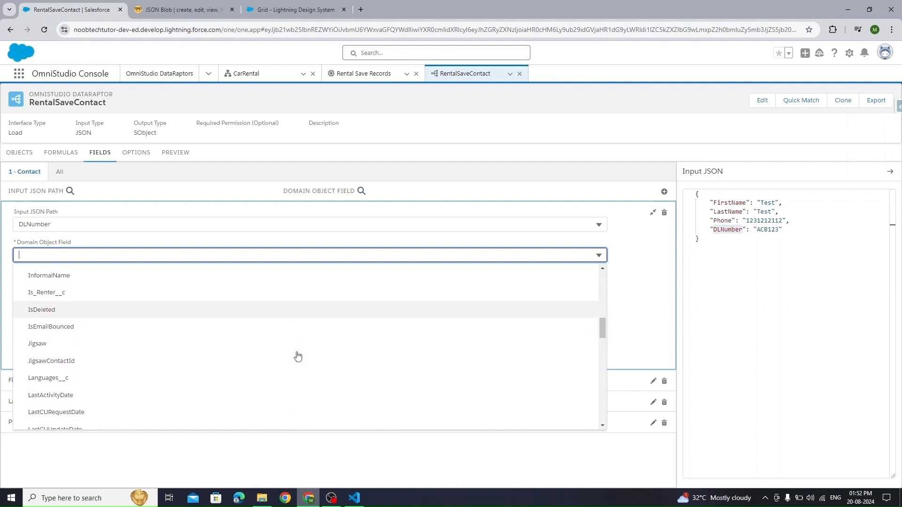
{"action": "scroll", "coordinate": [297, 355], "scroll_direction": "down", "scroll_amount": 8}
{"action": "scroll", "coordinate": [297, 356], "scroll_direction": "down", "scroll_amount": 6}
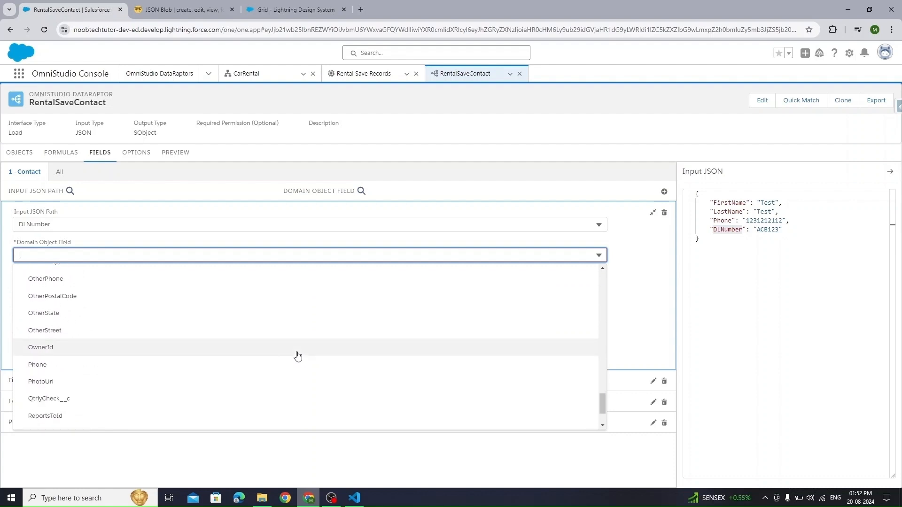
{"action": "scroll", "coordinate": [298, 356], "scroll_direction": "down", "scroll_amount": 3}
{"action": "scroll", "coordinate": [291, 361], "scroll_direction": "up", "scroll_amount": 15}
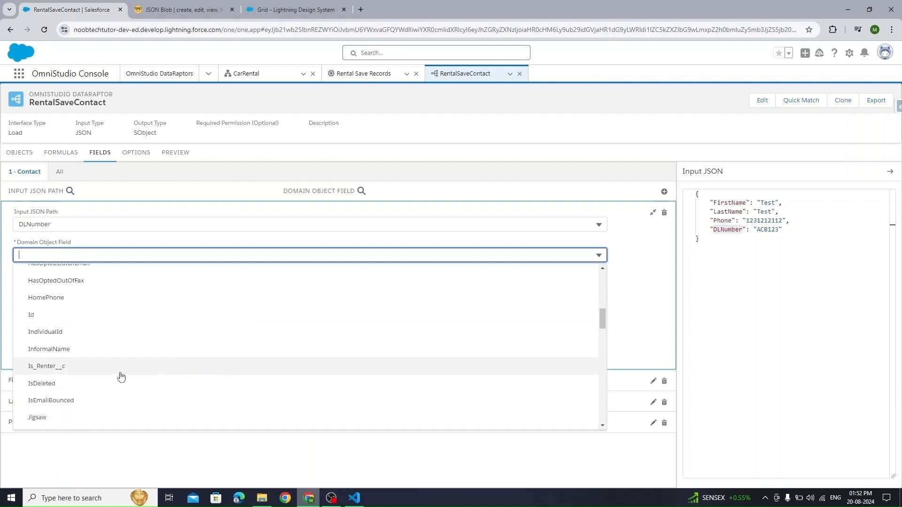
{"action": "left_click", "coordinate": [58, 367]}
- Give the Is_Renter__c mapping default value true and output data type Boolean
{"action": "left_click", "coordinate": [353, 285]}
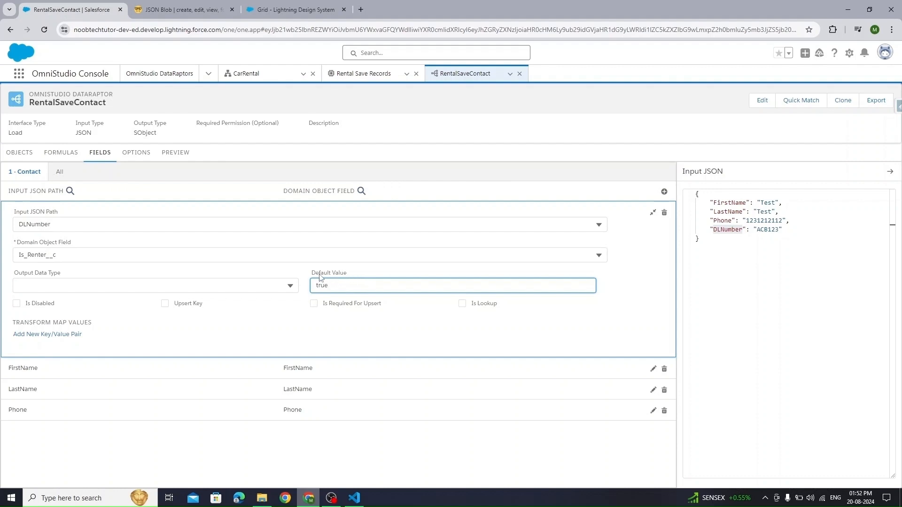
{"action": "left_click", "coordinate": [127, 286]}
{"action": "left_click", "coordinate": [98, 336]}
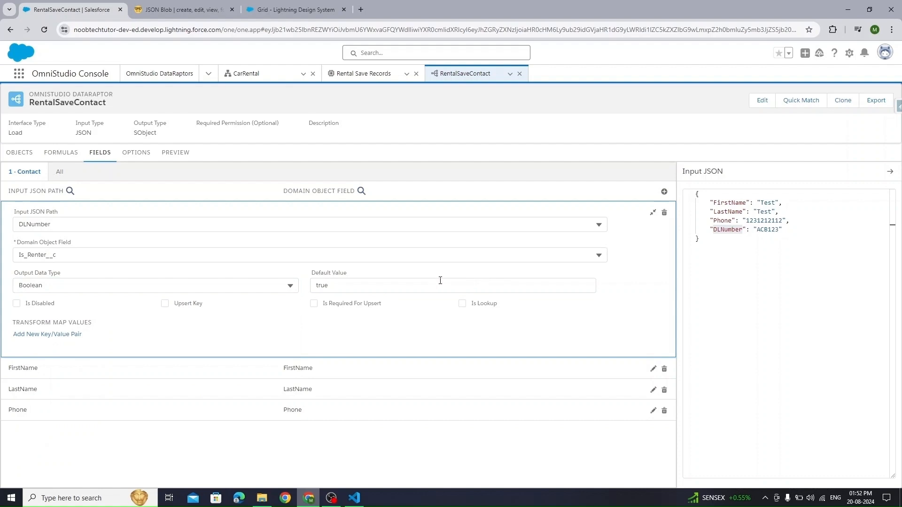
{"action": "left_click", "coordinate": [784, 277]}
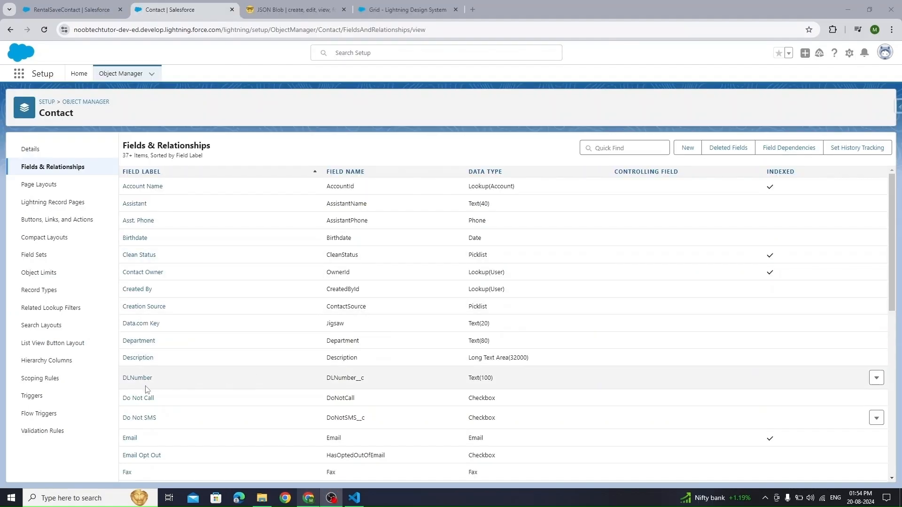
- Select the DLNumber__c field name in Contact's Setup field list and return to RentalSaveContact
{"action": "left_click_drag", "start_coordinate": [365, 379], "coordinate": [327, 377]}
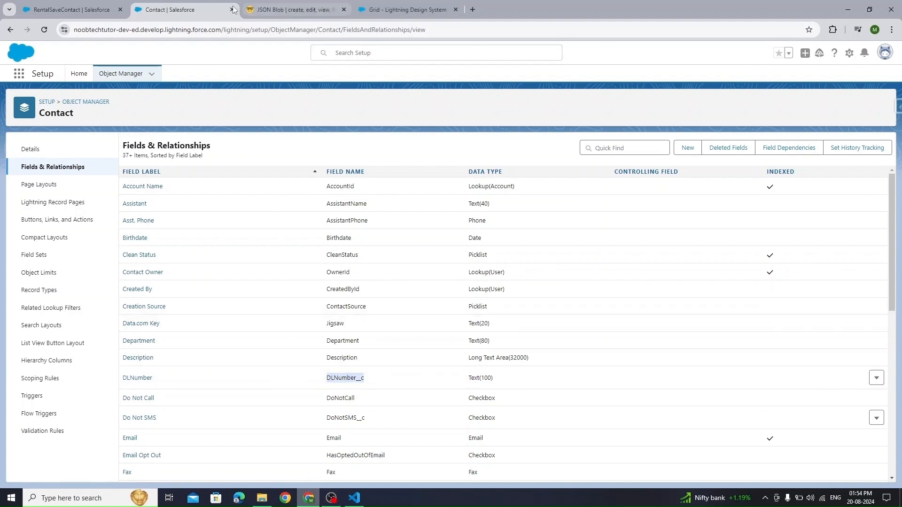
{"action": "left_click", "coordinate": [94, 6]}
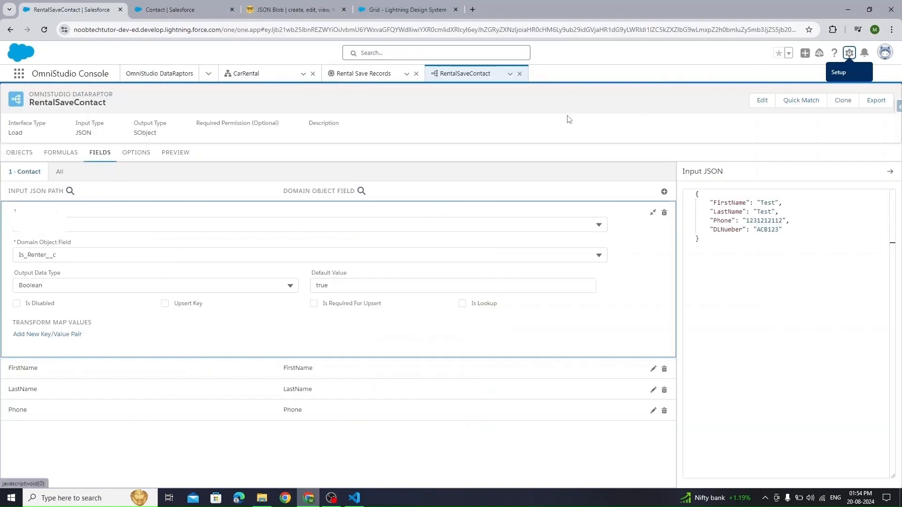
- Reload the RentalSaveContact DataRaptor so the new Contact fields appear in its mappings
{"action": "left_click", "coordinate": [510, 74]}
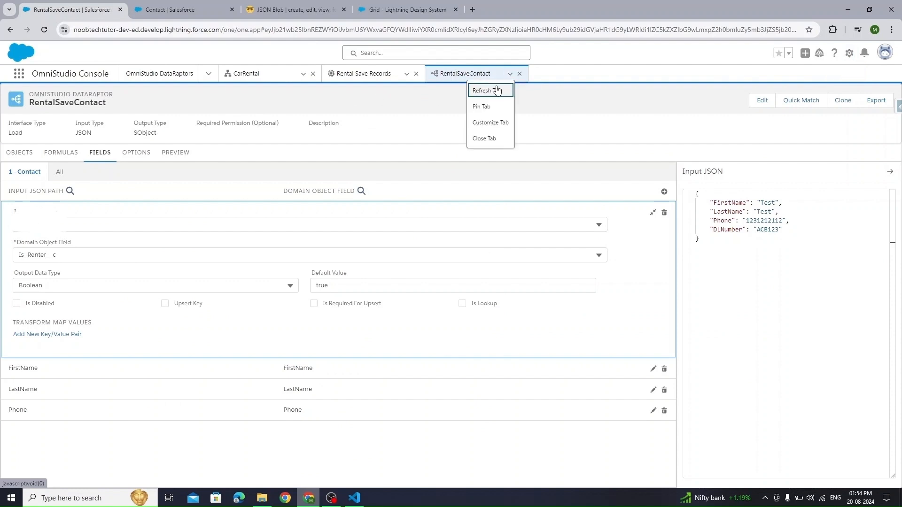
{"action": "left_click", "coordinate": [496, 91]}
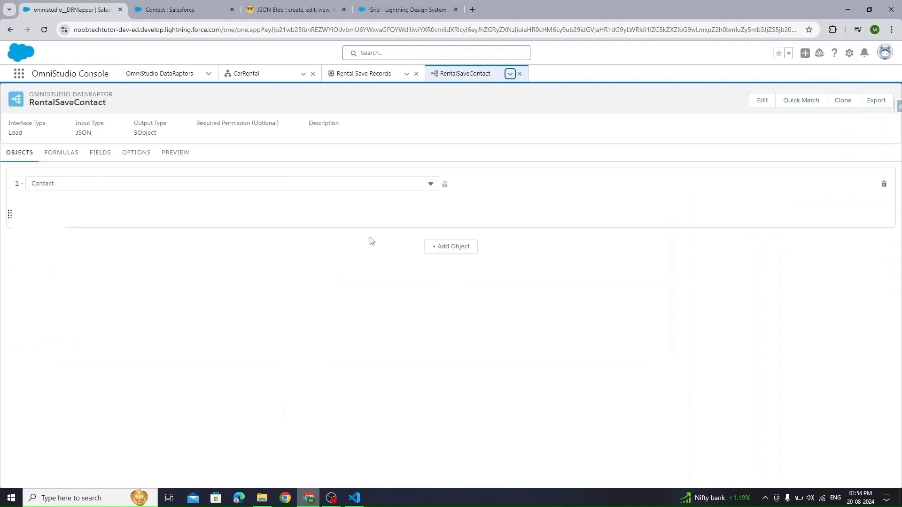
{"action": "left_click", "coordinate": [100, 152]}
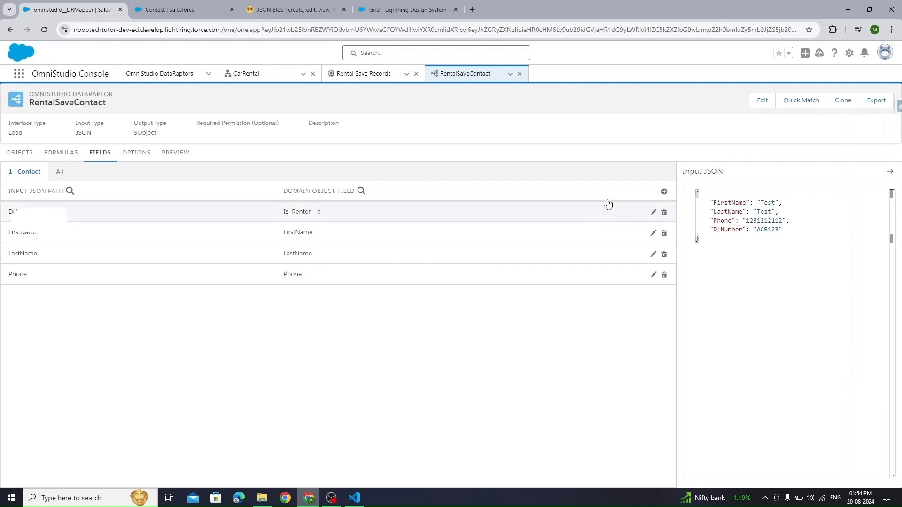
- Add a mapping from input DLNumber to the Contact field DLNumber__c
{"action": "left_click", "coordinate": [663, 192]}
{"action": "left_click", "coordinate": [44, 310]}
{"action": "left_click", "coordinate": [55, 342]}
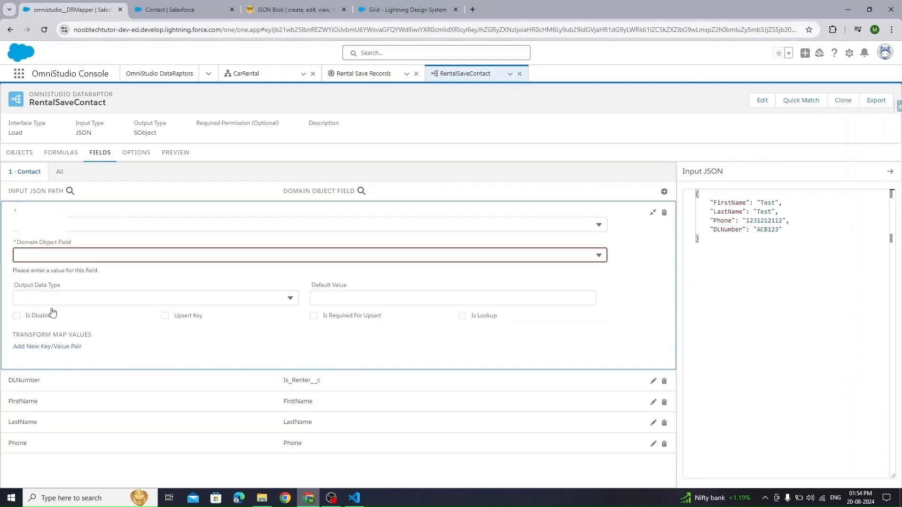
{"action": "left_click", "coordinate": [56, 301]}
{"action": "left_click", "coordinate": [90, 254]}
{"action": "type", "text": "DLNumber__c"}
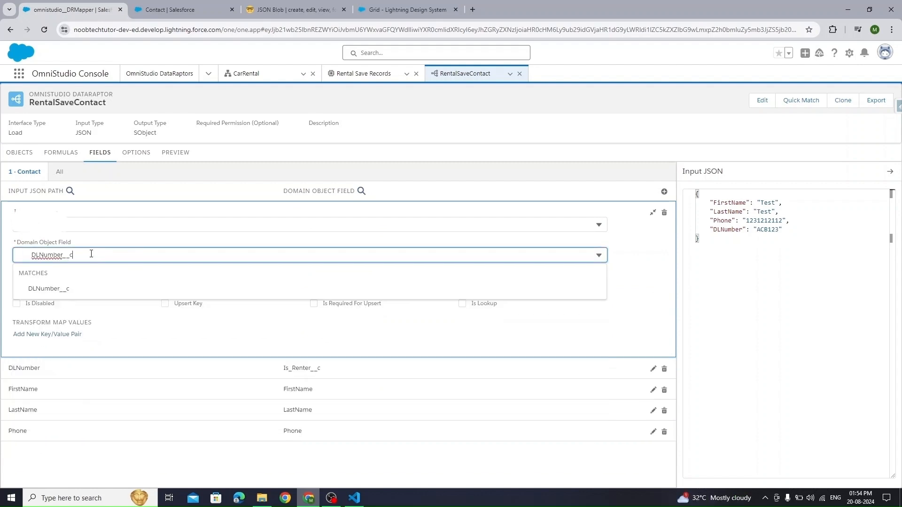
{"action": "left_click", "coordinate": [55, 288]}
{"action": "left_click", "coordinate": [50, 256]}
{"action": "left_click", "coordinate": [173, 287]}
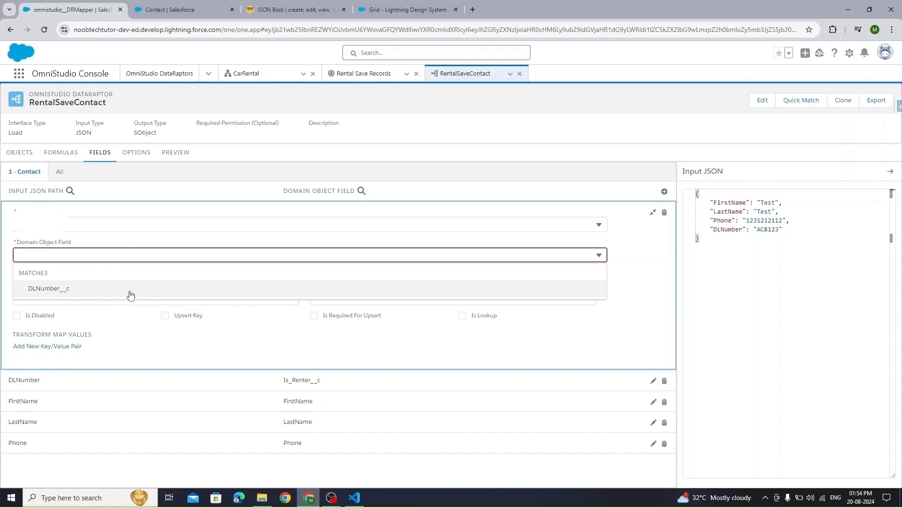
{"action": "left_click", "coordinate": [89, 295]}
{"action": "left_click", "coordinate": [653, 212]}
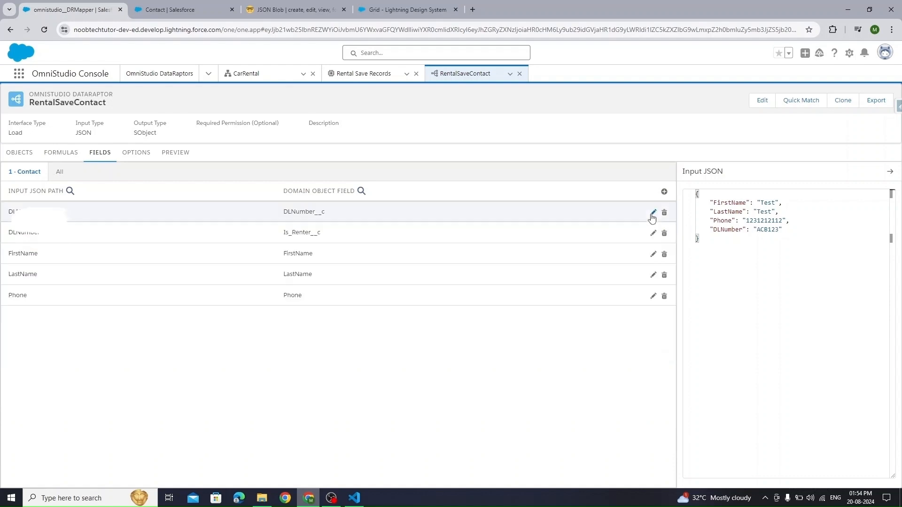
{"action": "key", "text": "ctrl+a"}
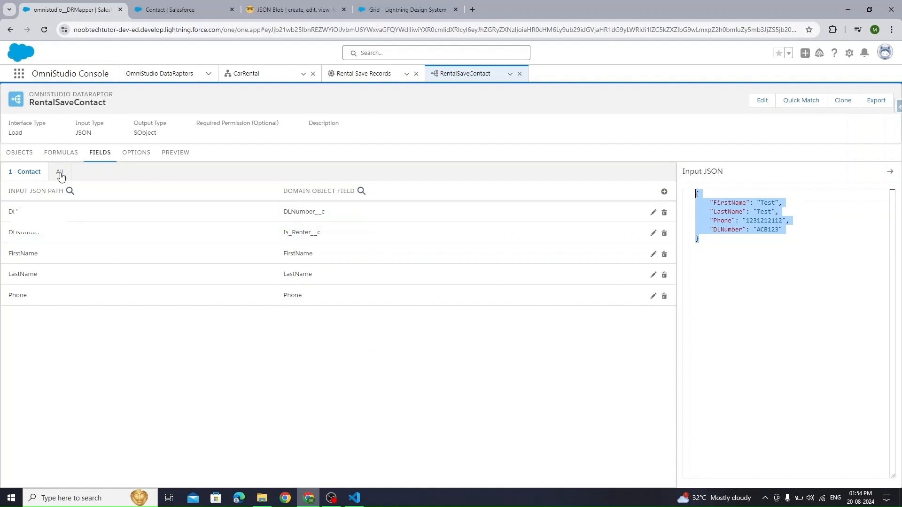
- Open the RentalSaveContact preview and the All Contacts list searched for 'test'
{"action": "left_click", "coordinate": [175, 153]}
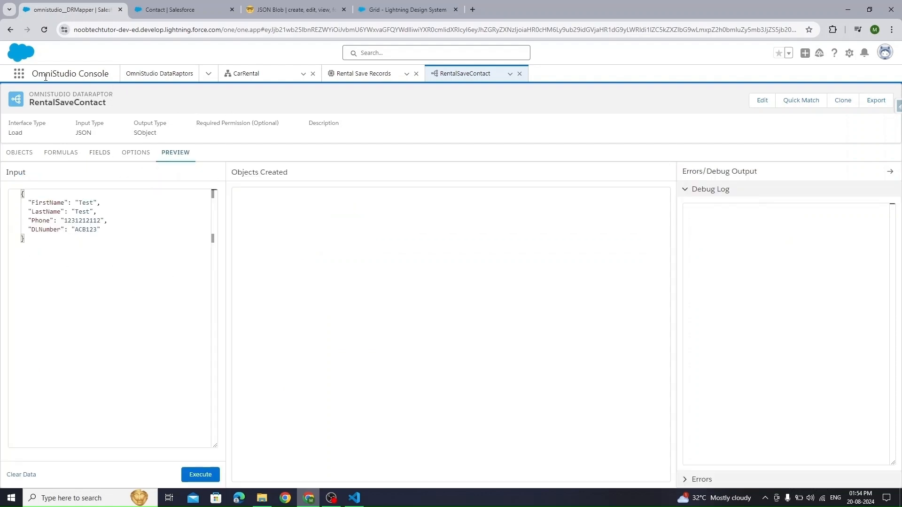
{"action": "left_click", "coordinate": [19, 73]}
{"action": "type", "text": "contac"}
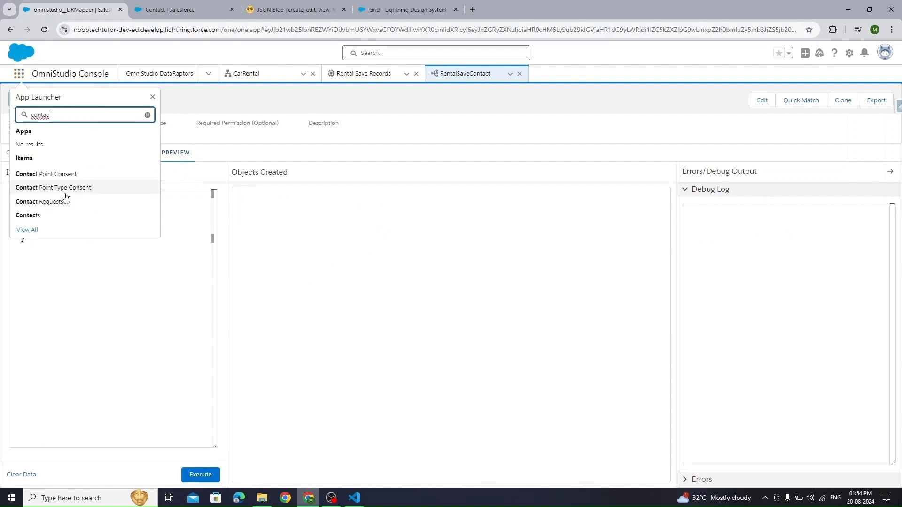
{"action": "left_click", "coordinate": [33, 215]}
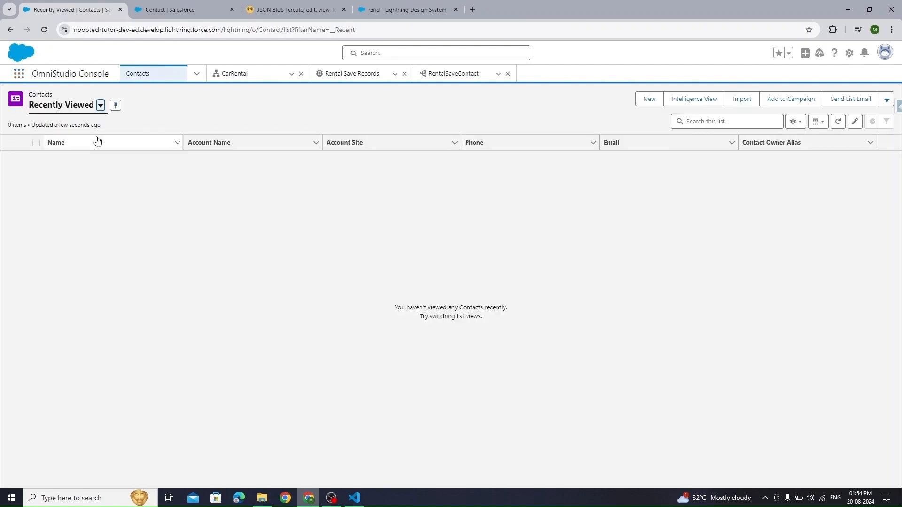
{"action": "left_click", "coordinate": [100, 106]}
{"action": "left_click", "coordinate": [66, 142]}
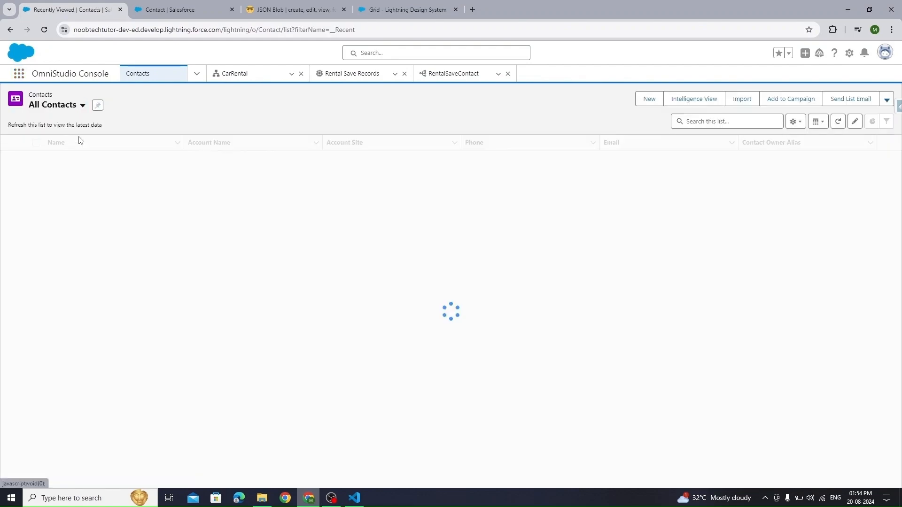
{"action": "left_click", "coordinate": [747, 119]}
{"action": "type", "text": "test"}
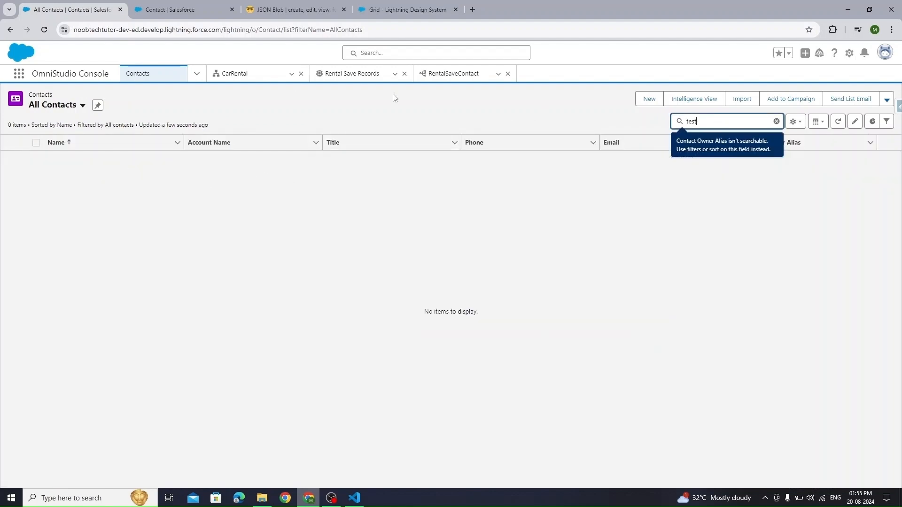
- Execute the RentalSaveContact preview and confirm contact Test Test appears in All Contacts
{"action": "left_click", "coordinate": [463, 74]}
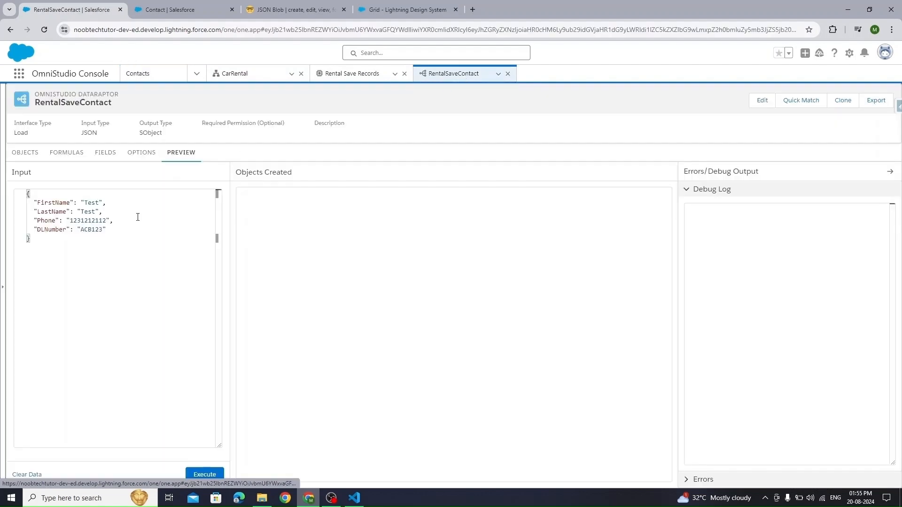
{"action": "left_click", "coordinate": [205, 473]}
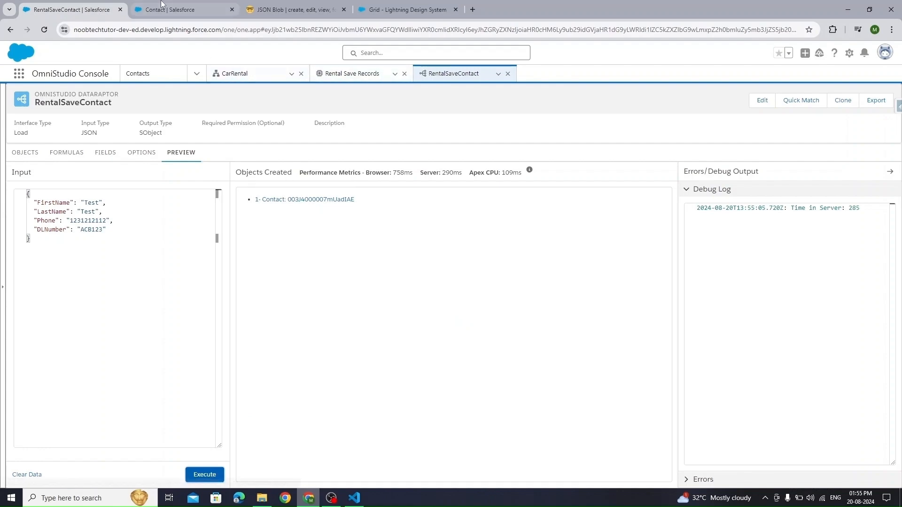
{"action": "left_click", "coordinate": [190, 15]}
{"action": "left_click", "coordinate": [70, 9]}
{"action": "left_click", "coordinate": [172, 73]}
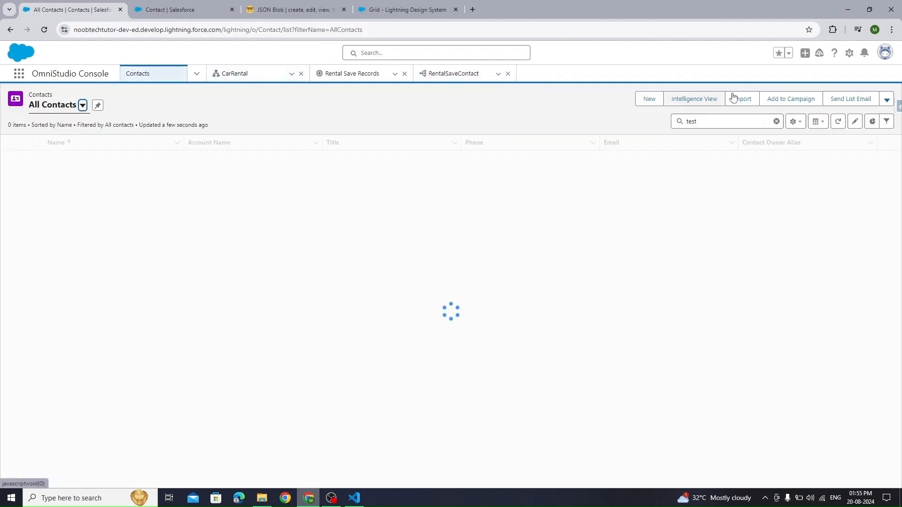
{"action": "left_click", "coordinate": [839, 122]}
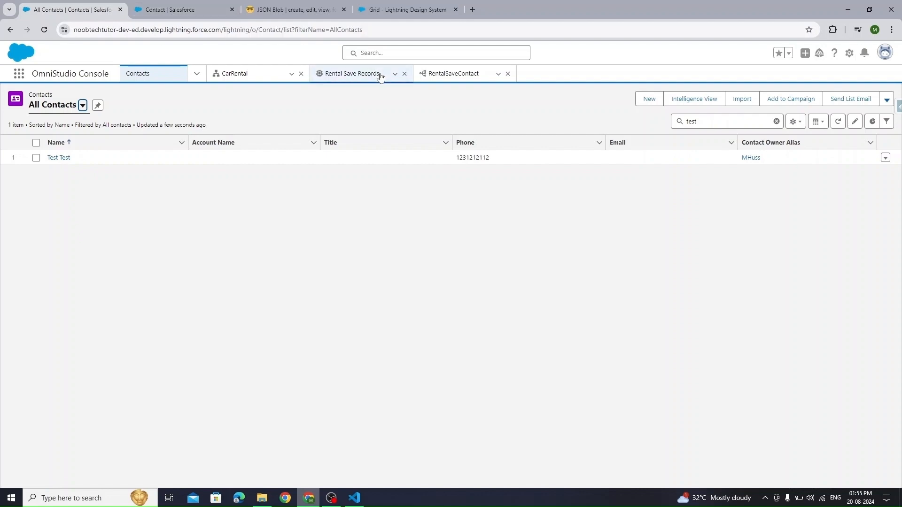
{"action": "left_click", "coordinate": [314, 74]}
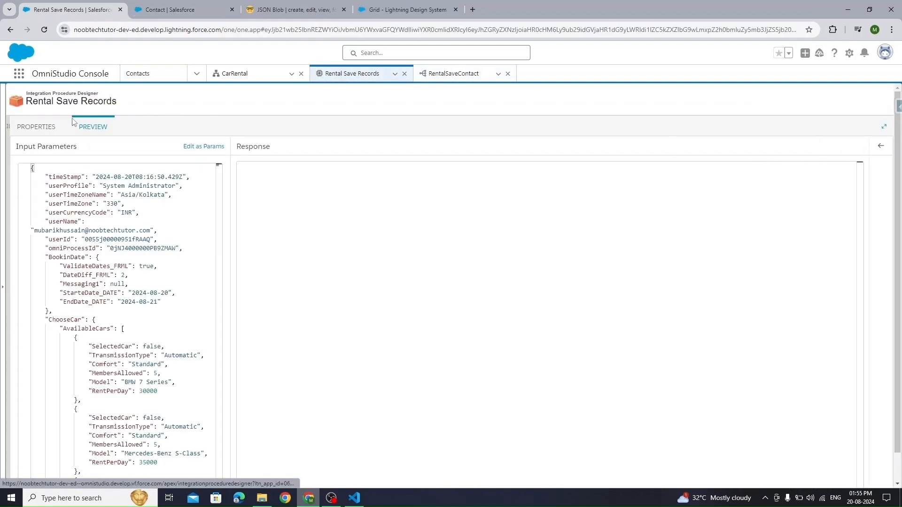
- Select the RenterDetails node name in Rental Save Records' sample input, back on DataRaptorPostAction1's properties
{"action": "left_click", "coordinate": [34, 128]}
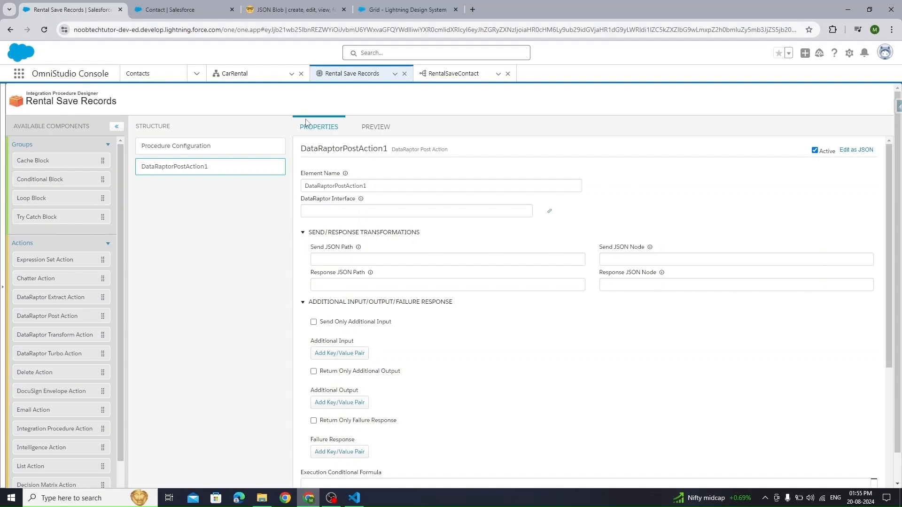
{"action": "left_click", "coordinate": [374, 126]}
{"action": "scroll", "coordinate": [147, 410], "scroll_direction": "down", "scroll_amount": 10}
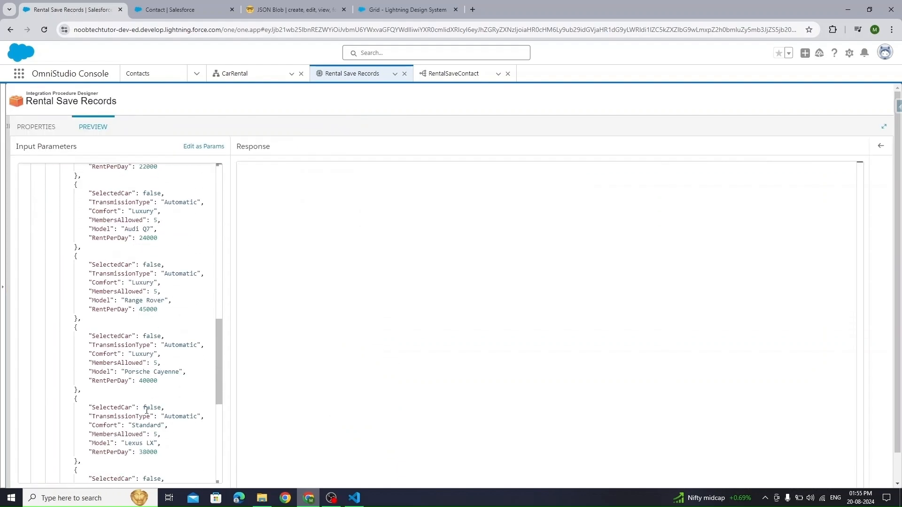
{"action": "scroll", "coordinate": [146, 410], "scroll_direction": "down", "scroll_amount": 8}
{"action": "double_click", "coordinate": [71, 425]}
{"action": "key", "text": "ctrl+c"}
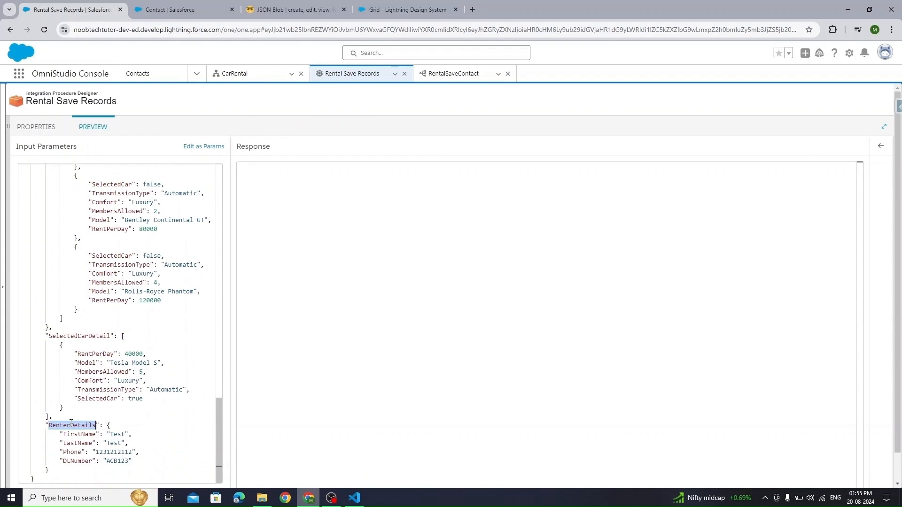
{"action": "left_click", "coordinate": [39, 127]}
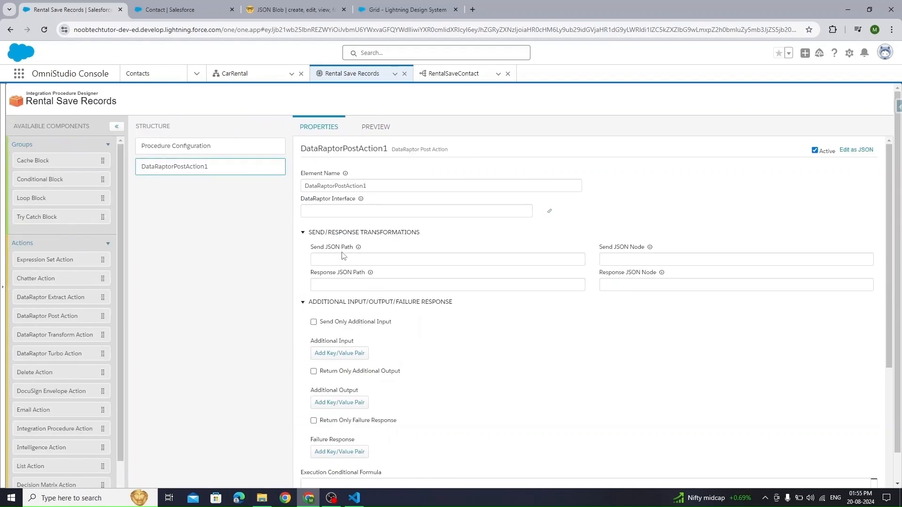
- Paste RenterDetails as DataRaptorPostAction1's Send JSON Path
{"action": "left_click", "coordinate": [409, 261]}
{"action": "mouse_move", "coordinate": [358, 249]}
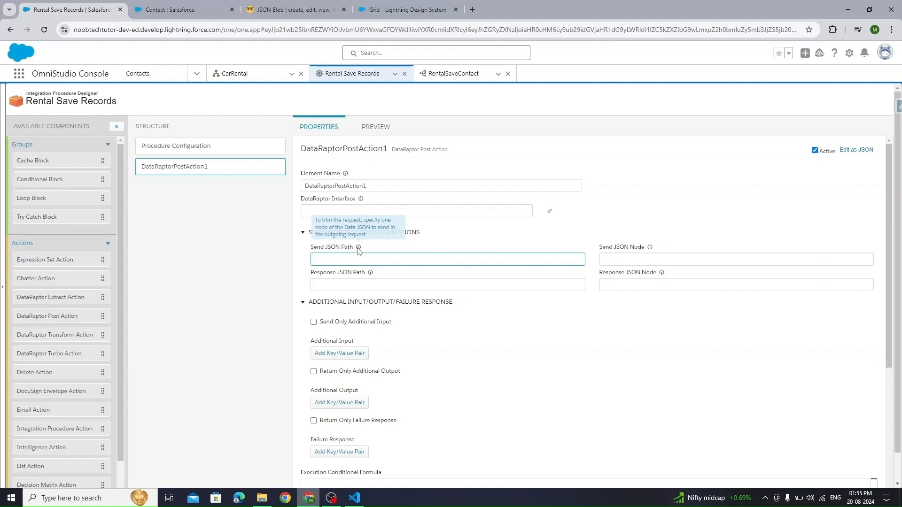
{"action": "key", "text": "ctrl+v"}
{"action": "left_click", "coordinate": [208, 257]}
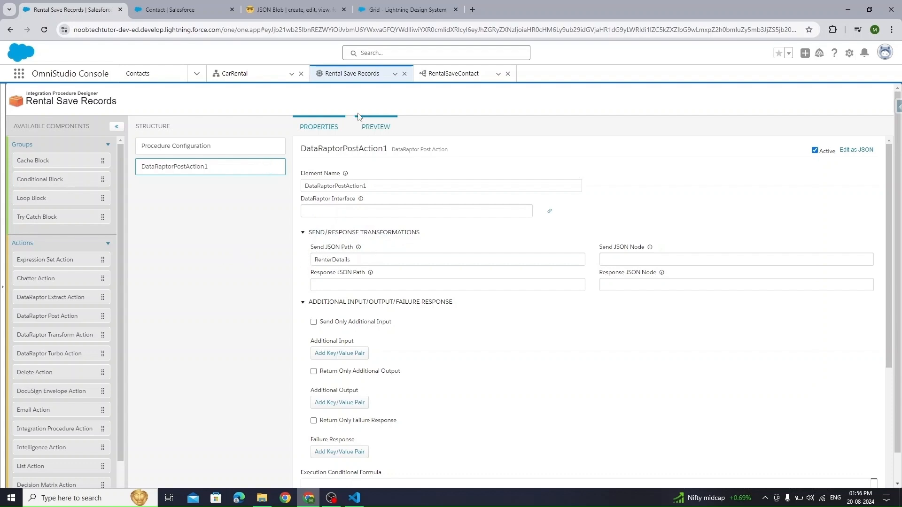
{"action": "left_click", "coordinate": [373, 127]}
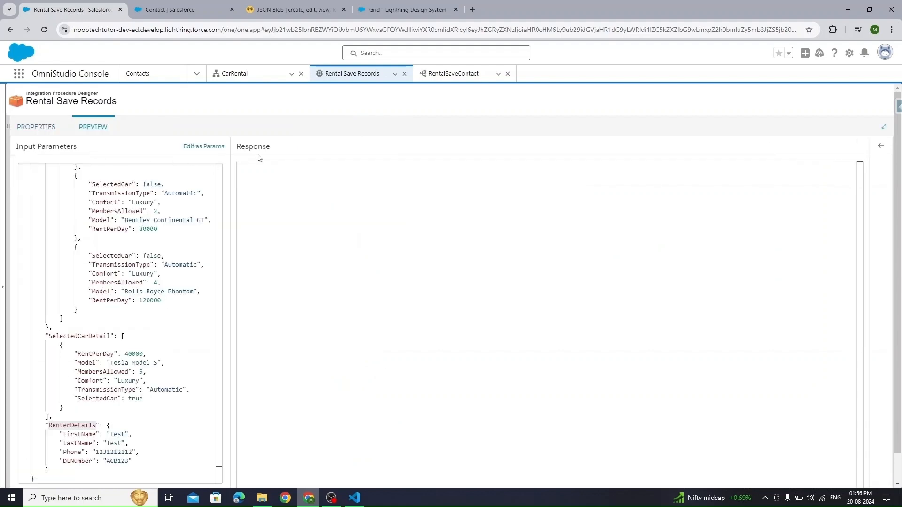
{"action": "scroll", "coordinate": [219, 465], "scroll_direction": "down", "scroll_amount": 1}
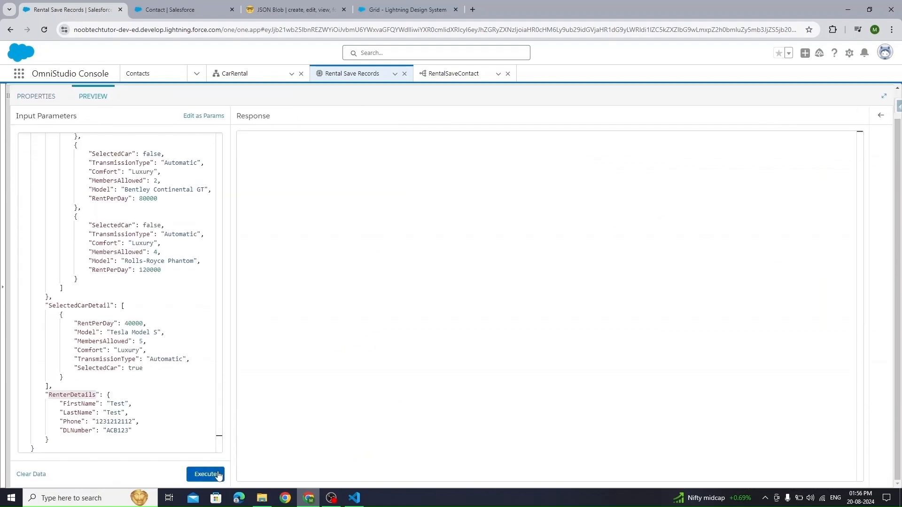
{"action": "left_click", "coordinate": [218, 475]}
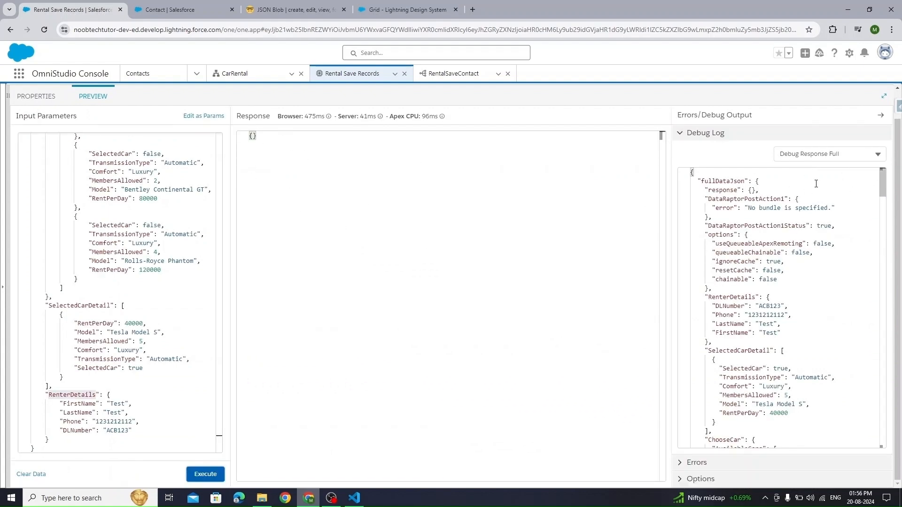
{"action": "left_click", "coordinate": [827, 155]}
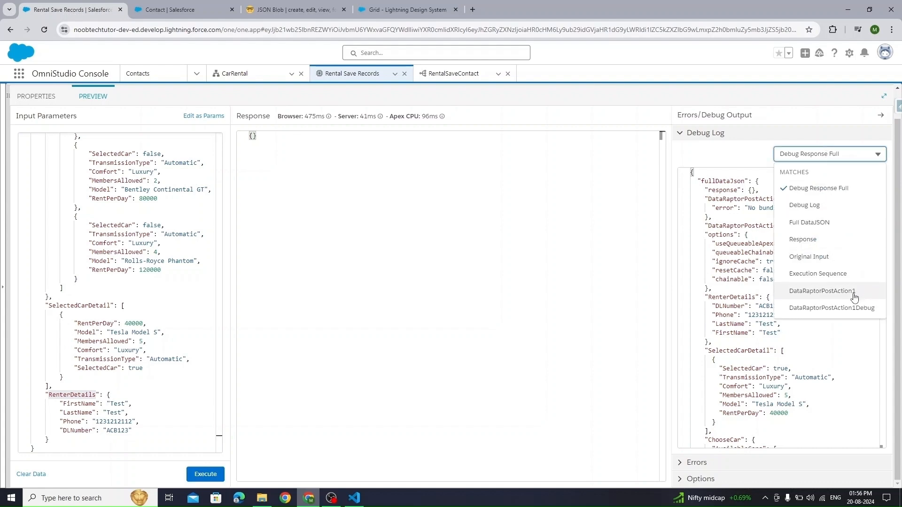
{"action": "left_click", "coordinate": [852, 310]}
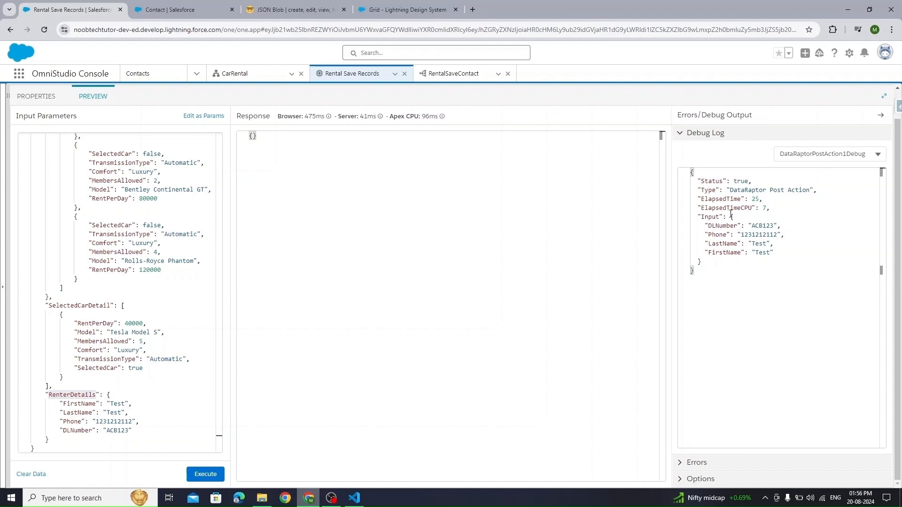
{"action": "left_click_drag", "start_coordinate": [731, 216], "coordinate": [732, 261]}
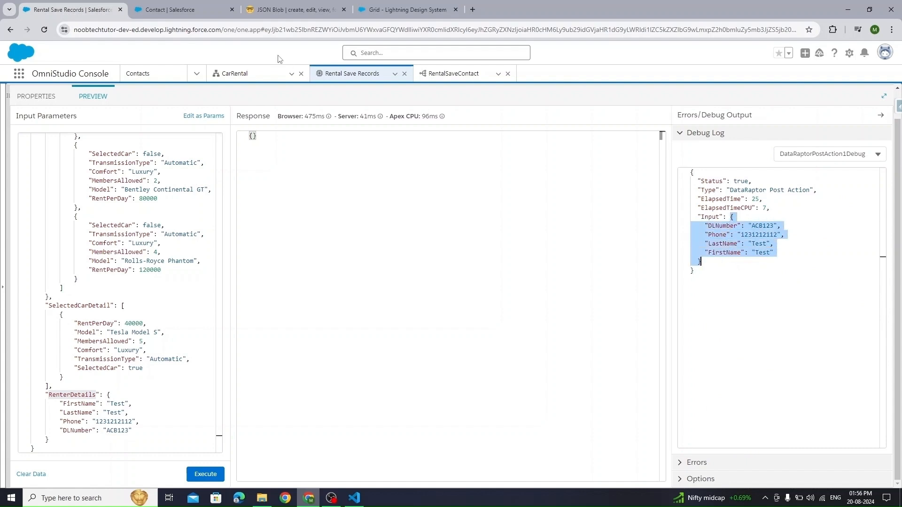
- Refresh the Contacts list to verify the single Test Test contact, then go back to RentalSaveContact
{"action": "left_click", "coordinate": [157, 74]}
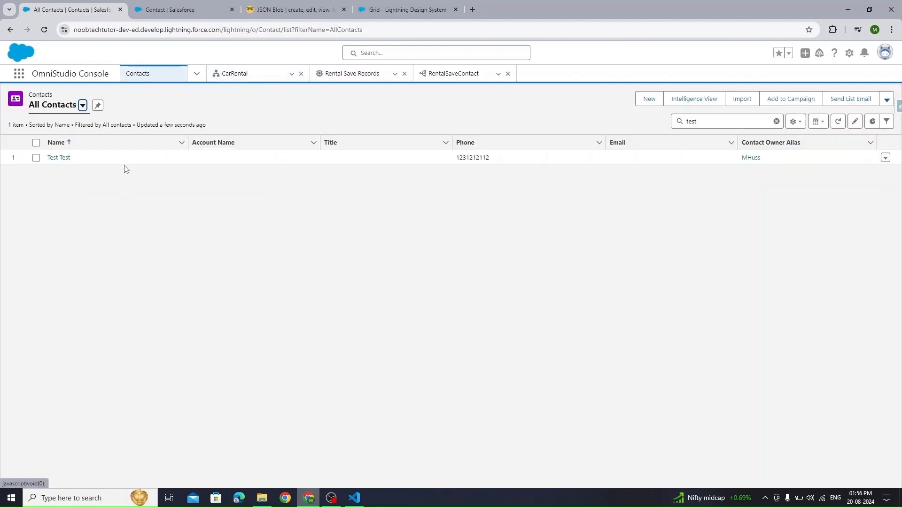
{"action": "left_click", "coordinate": [838, 121]}
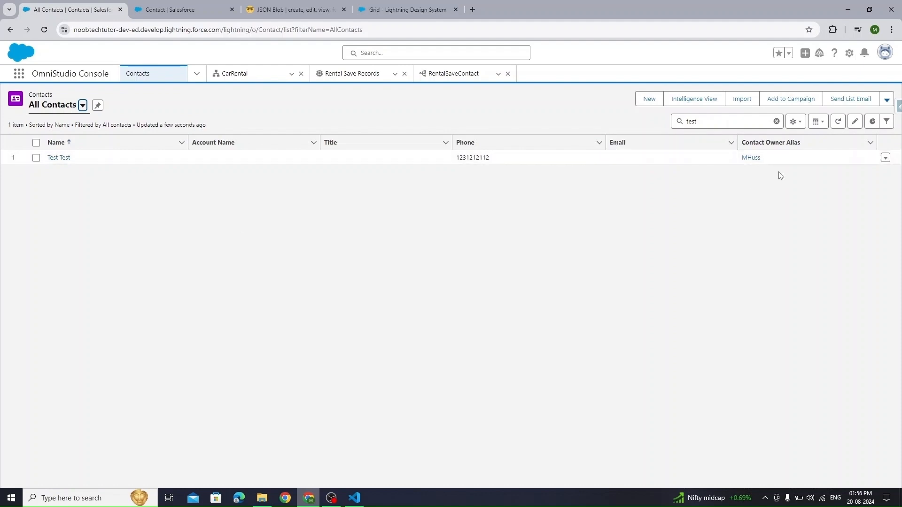
{"action": "left_click", "coordinate": [836, 123]}
{"action": "left_click", "coordinate": [452, 73]}
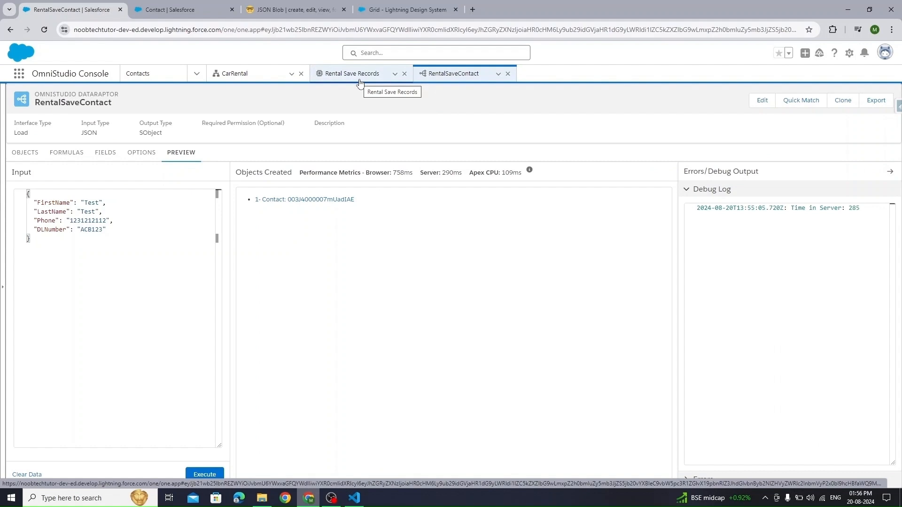
- Reopen the Rental Save Records preview and view the DataRaptorPostAction1 debug log section
{"action": "left_click", "coordinate": [241, 74]}
{"action": "left_click", "coordinate": [371, 74]}
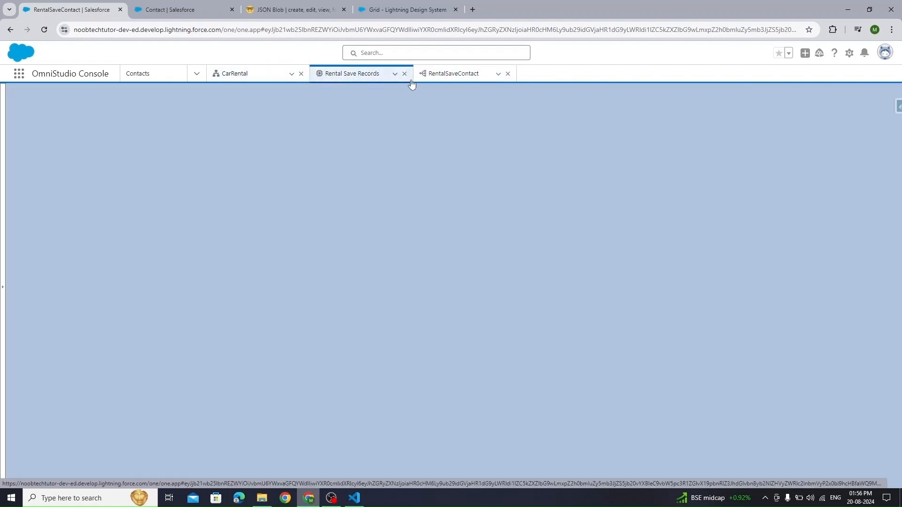
{"action": "left_click", "coordinate": [318, 76]}
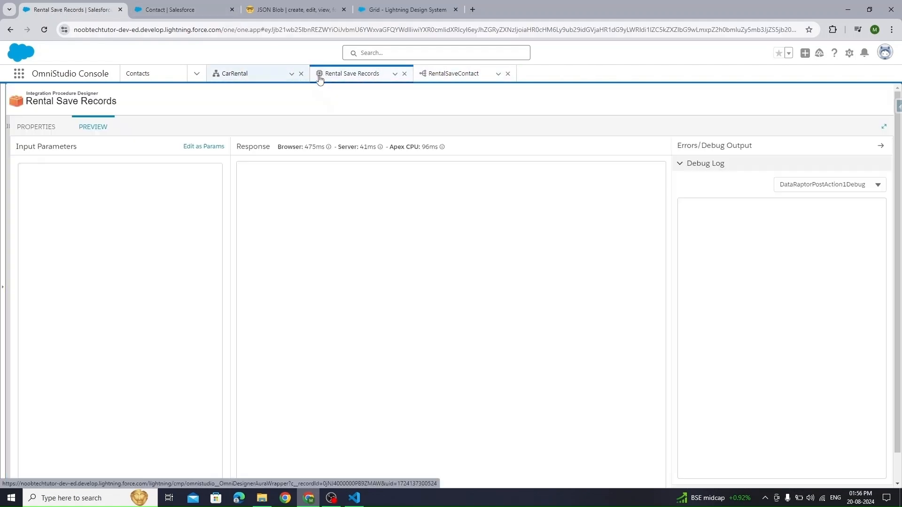
{"action": "left_click", "coordinate": [829, 184]}
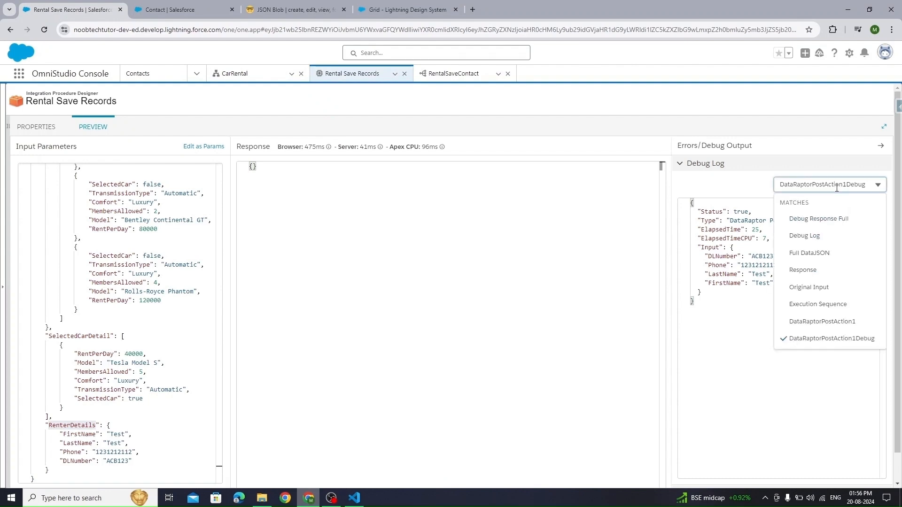
{"action": "left_click", "coordinate": [825, 322]}
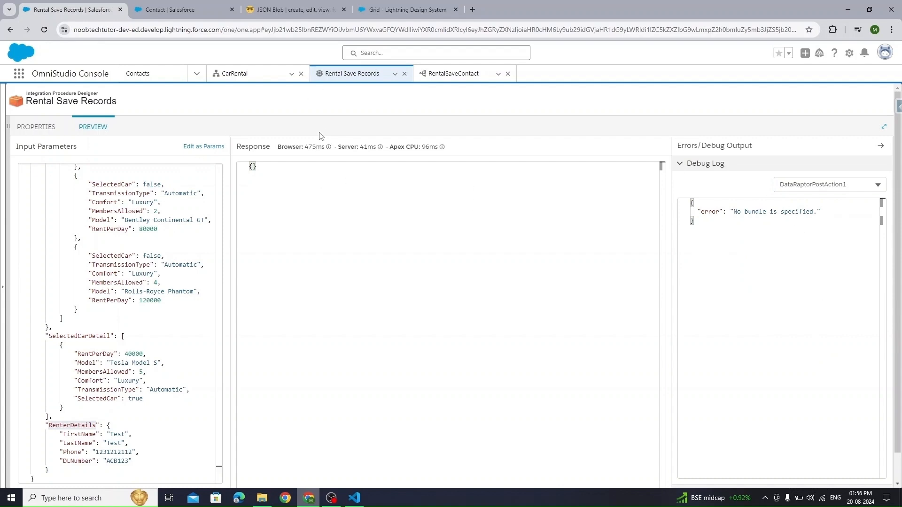
- Select the RentalSaveContact name, then inspect the DataRaptorPostAction1Debug log details
{"action": "left_click", "coordinate": [452, 74]}
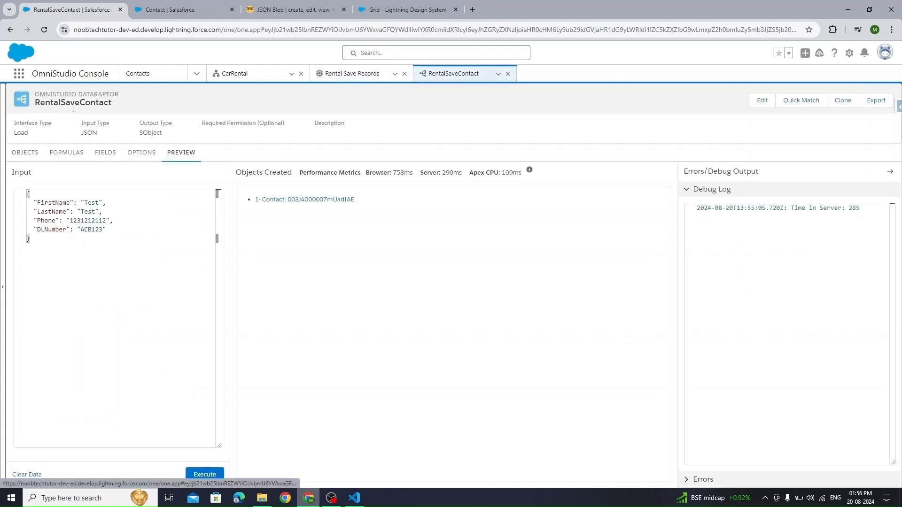
{"action": "left_click_drag", "start_coordinate": [74, 108], "coordinate": [112, 108]}
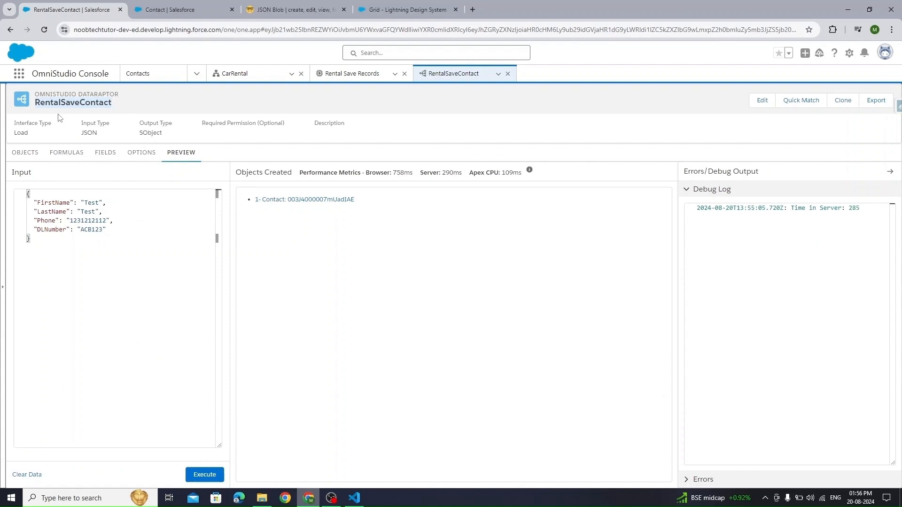
{"action": "left_click", "coordinate": [352, 74]}
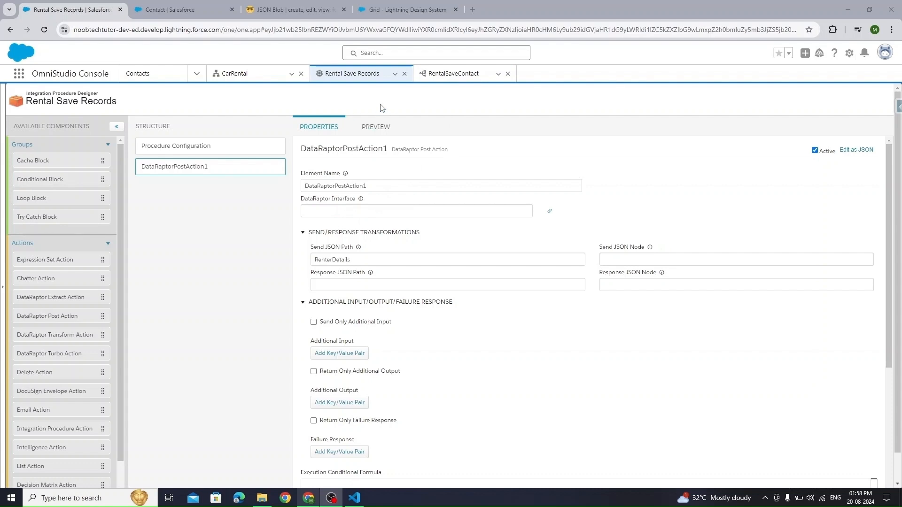
{"action": "left_click", "coordinate": [376, 127]}
{"action": "left_click", "coordinate": [838, 187]}
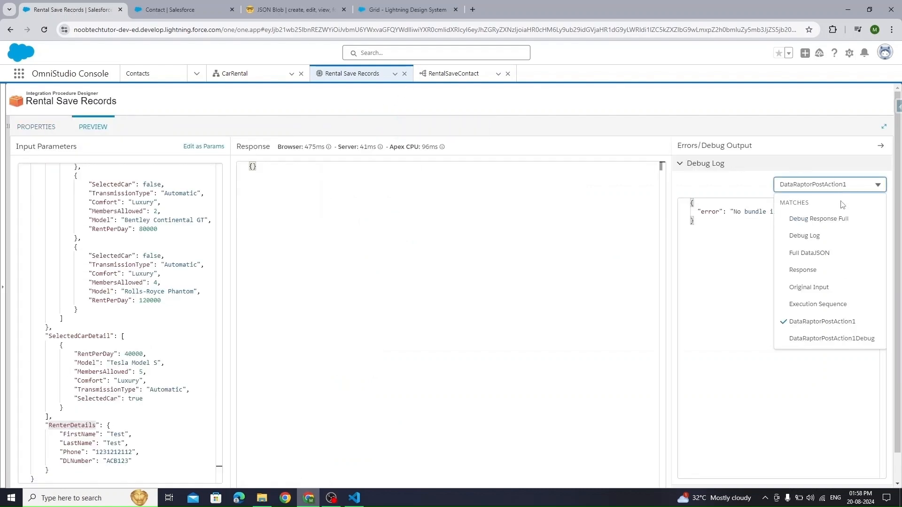
{"action": "left_click", "coordinate": [831, 334]}
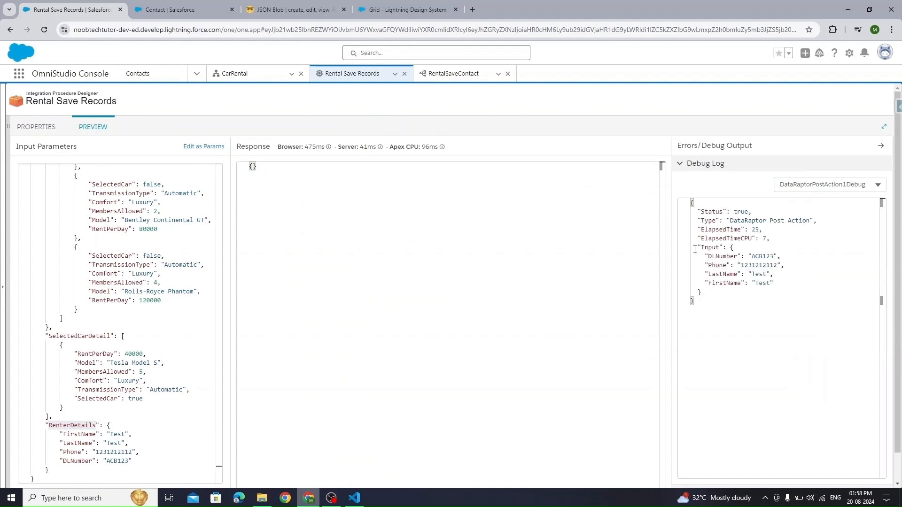
- Return to Rental Save Records and show DataRaptorPostAction1's properties
{"action": "left_click", "coordinate": [462, 73]}
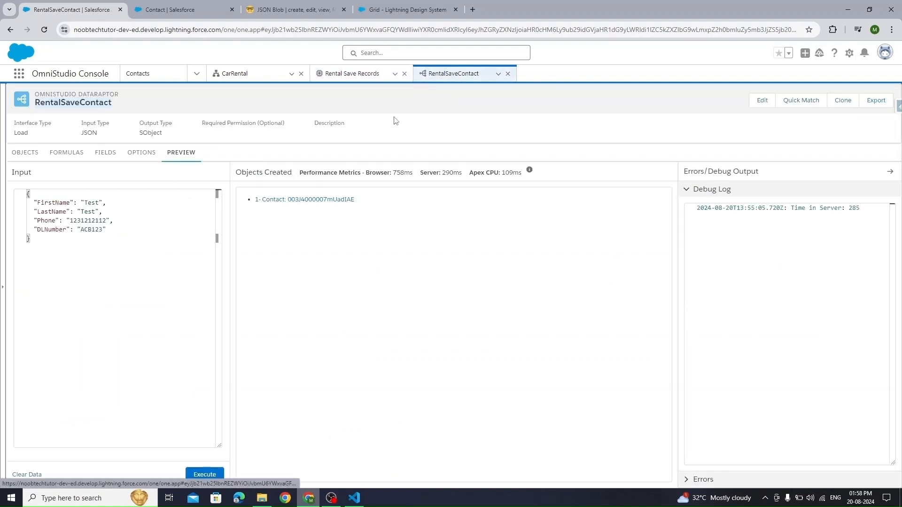
{"action": "left_click", "coordinate": [259, 83]}
{"action": "left_click", "coordinate": [352, 74]}
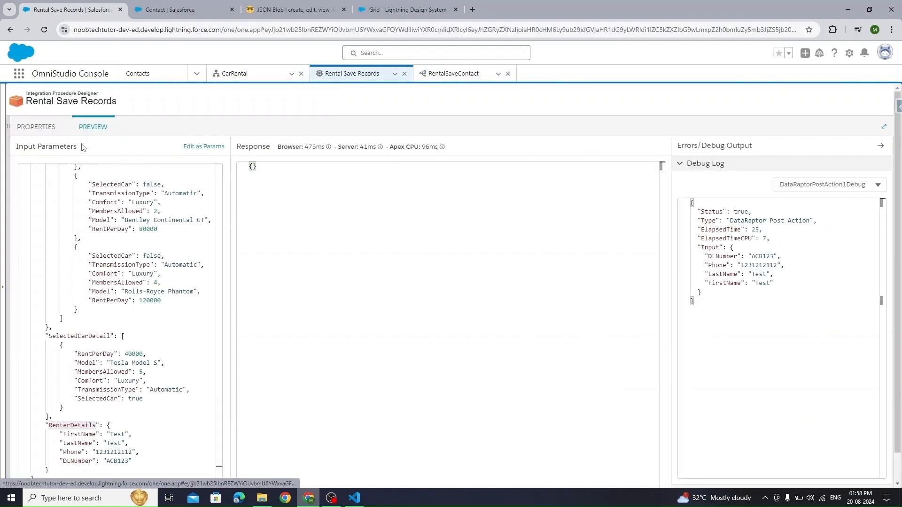
{"action": "left_click", "coordinate": [42, 127]}
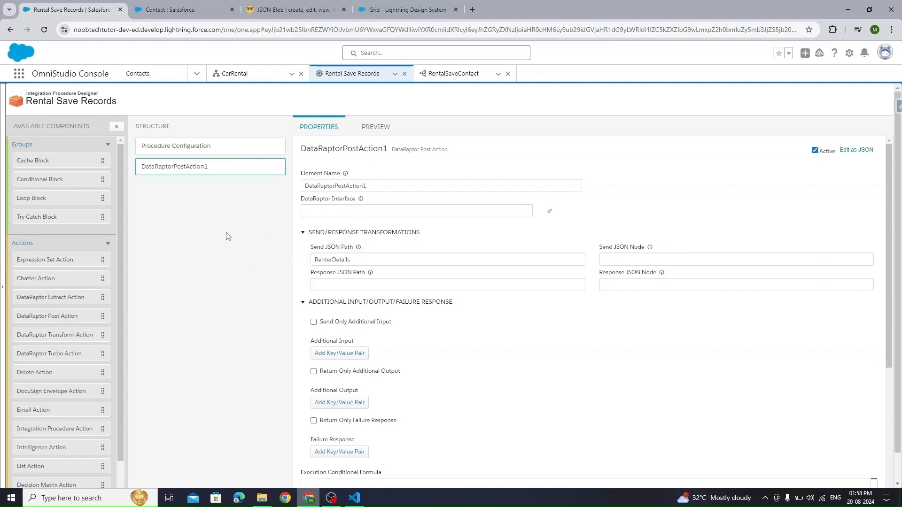
- Rename the first post action to SaveContact_DRPA and add a DataRaptor Post Action after it
{"action": "double_click", "coordinate": [386, 184]}
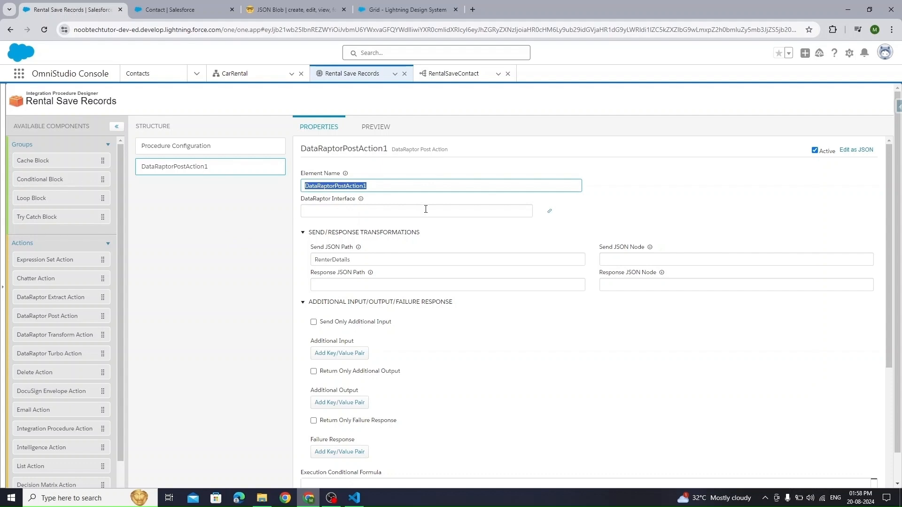
{"action": "type", "text": "Sa"}
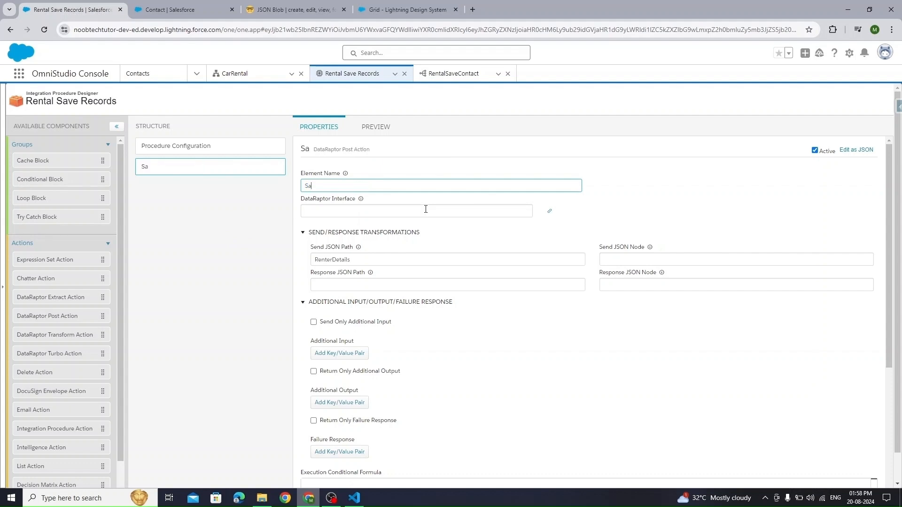
{"action": "type", "text": "veContact"}
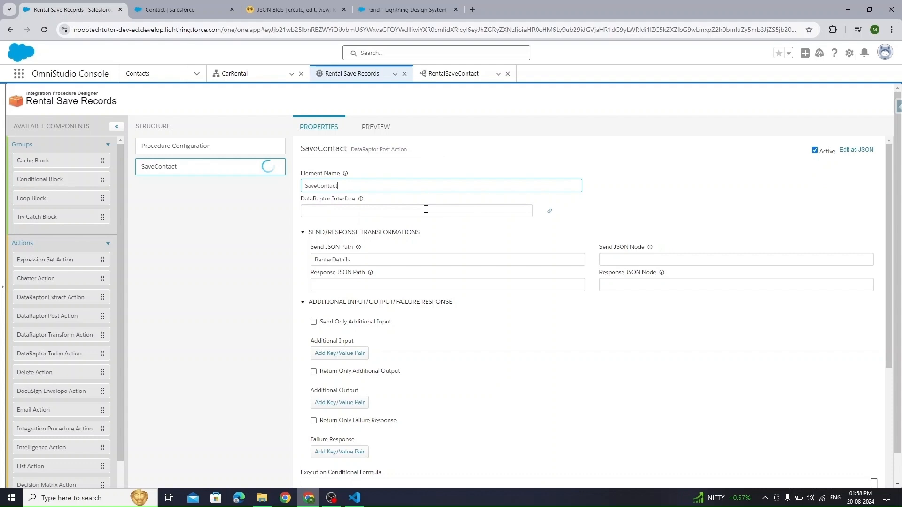
{"action": "type", "text": "_DRPA"}
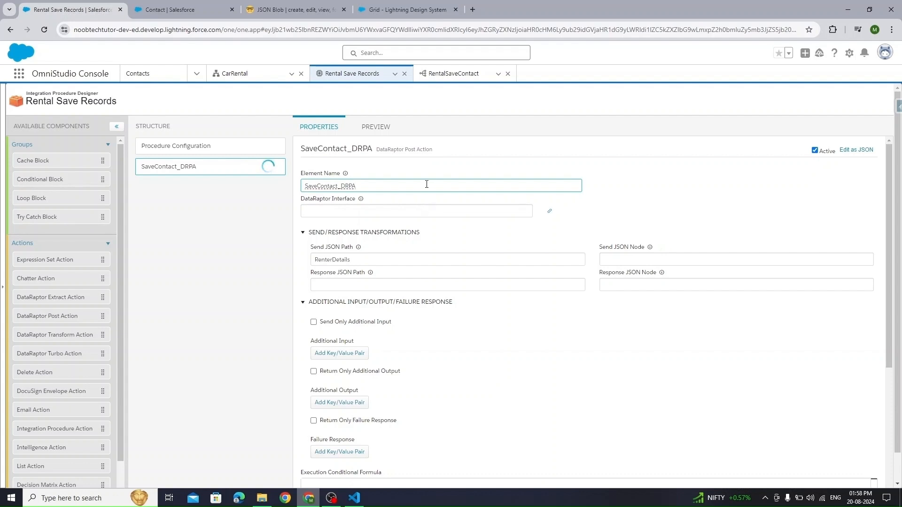
{"action": "left_click", "coordinate": [179, 208]}
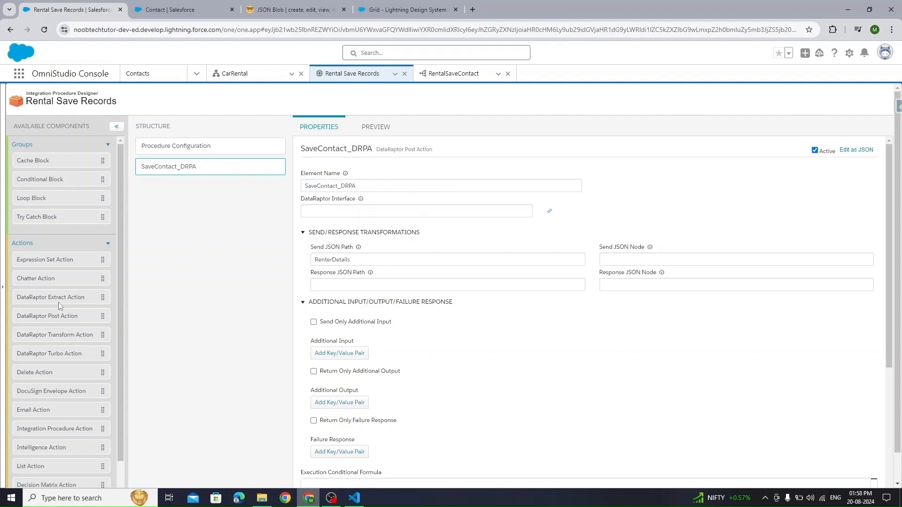
{"action": "left_click_drag", "start_coordinate": [63, 317], "coordinate": [276, 195]}
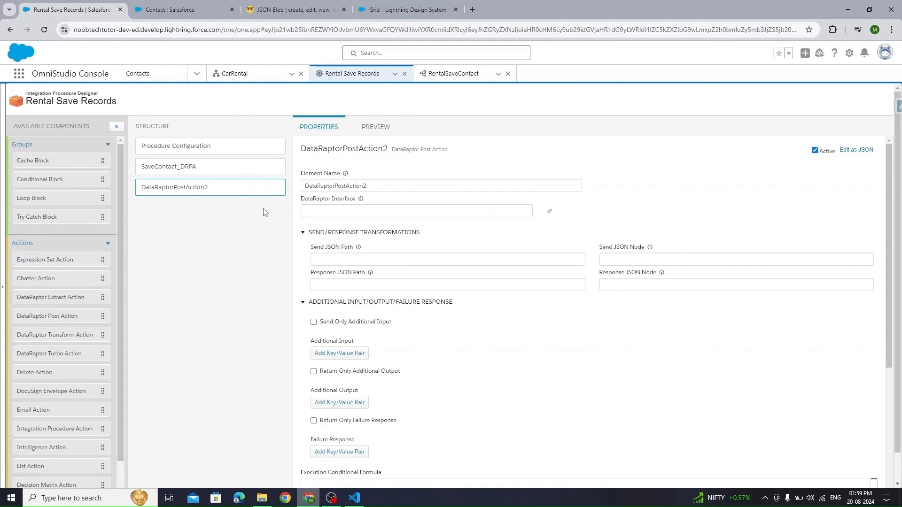
- Change the DataRaptorPostAction2 element name to SaveRentalRecord
{"action": "left_click", "coordinate": [380, 187]}
{"action": "key", "text": "ctrl+a"}
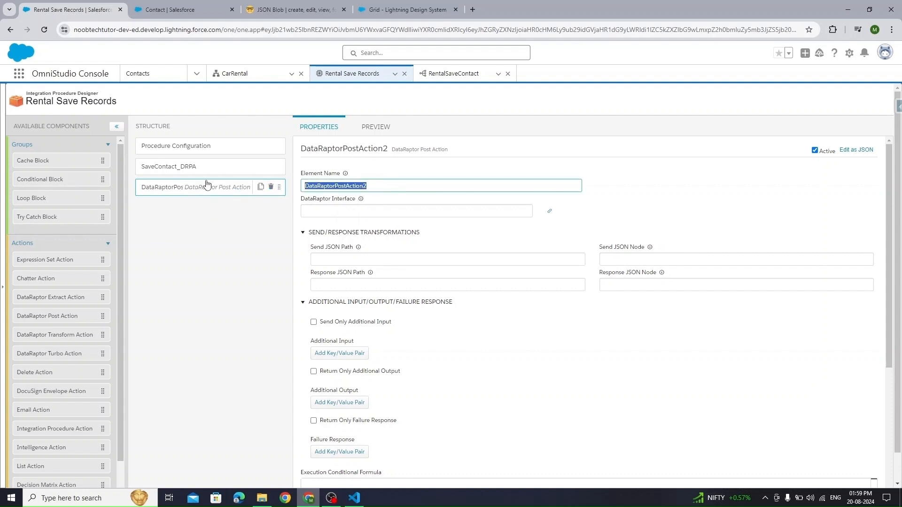
{"action": "type", "text": "R"}
{"action": "key", "text": "BackSpace"}
{"action": "type", "text": "SaveRenta"}
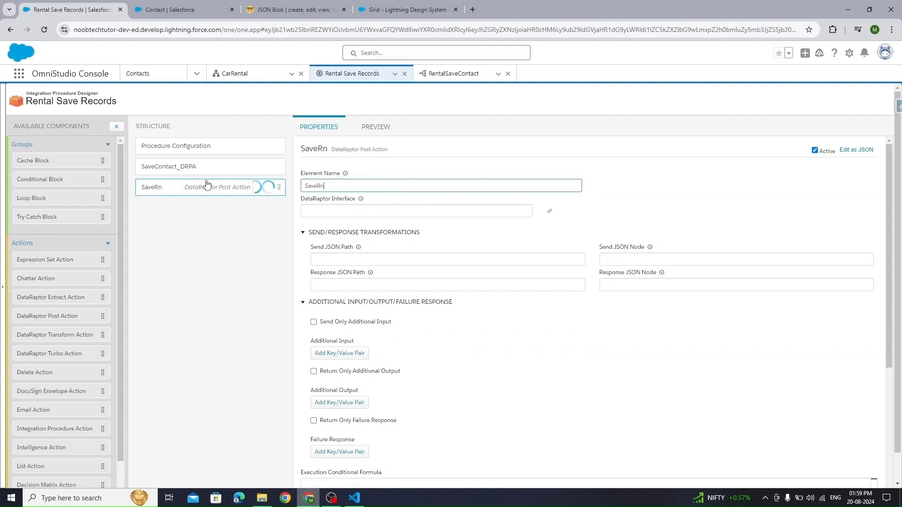
{"action": "type", "text": "lRecords"}
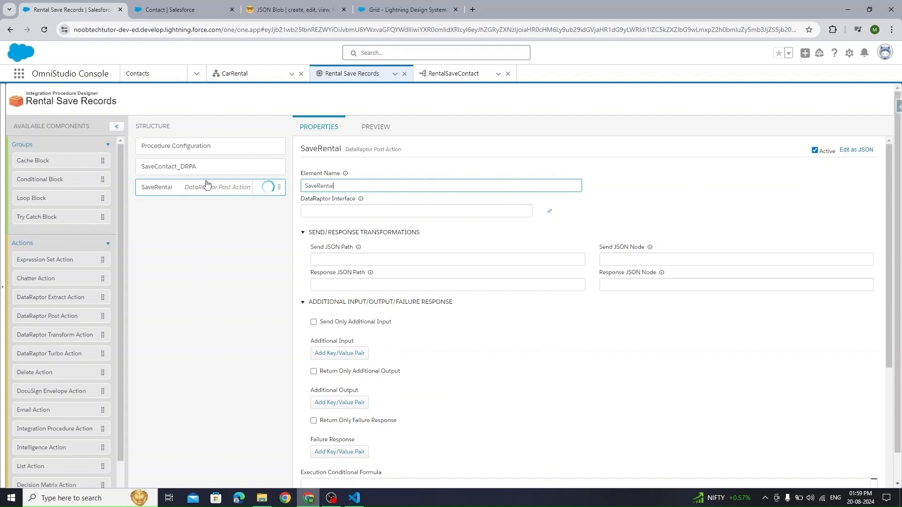
{"action": "key", "text": "BackSpace"}
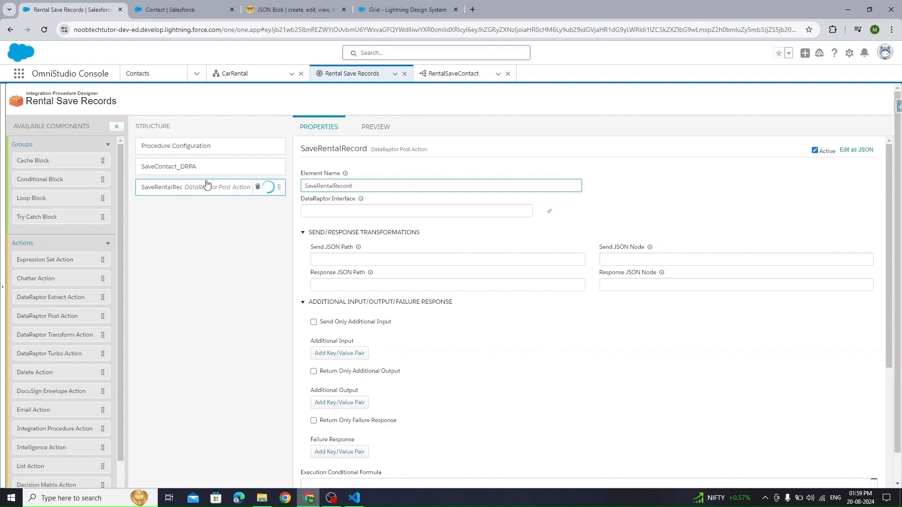
{"action": "key", "text": "ctrl+a"}
{"action": "left_click", "coordinate": [210, 253]}
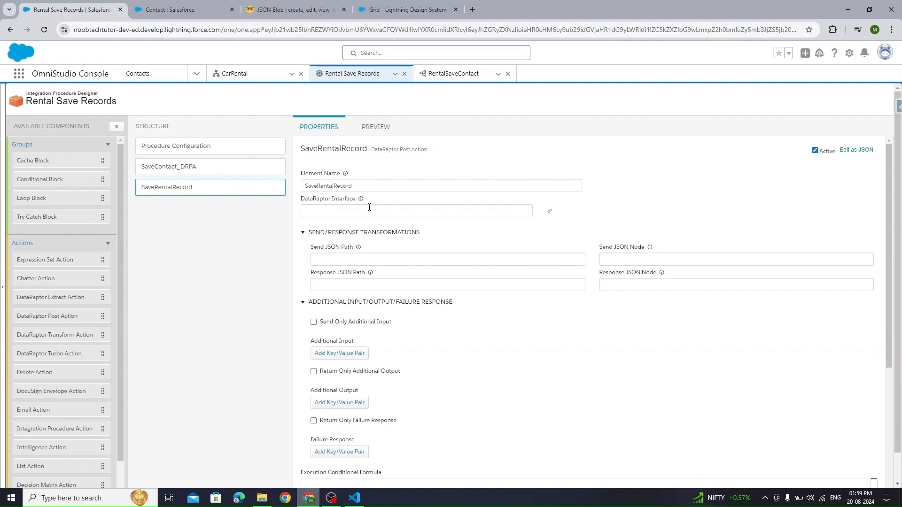
- Go to the OmniStudio DataRaptors page
{"action": "left_click", "coordinate": [181, 74]}
{"action": "left_click", "coordinate": [196, 74]}
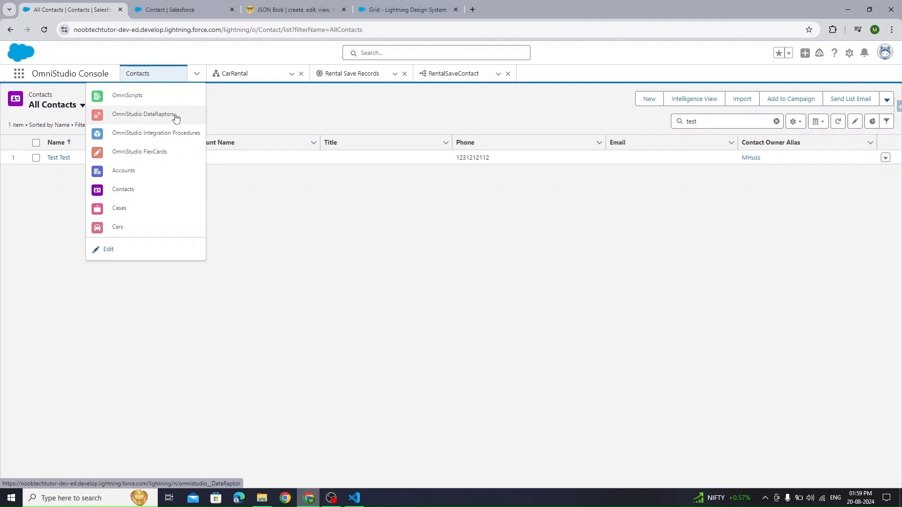
{"action": "left_click", "coordinate": [175, 116]}
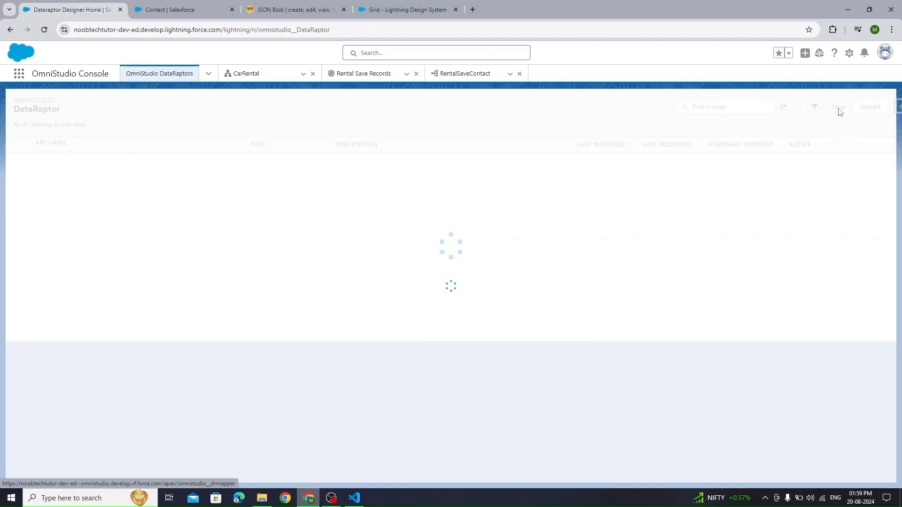
- Create and save a Load-type DataRaptor named SaveRentalRecord
{"action": "left_click", "coordinate": [837, 107]}
{"action": "type", "text": "SaveRentalRecords"}
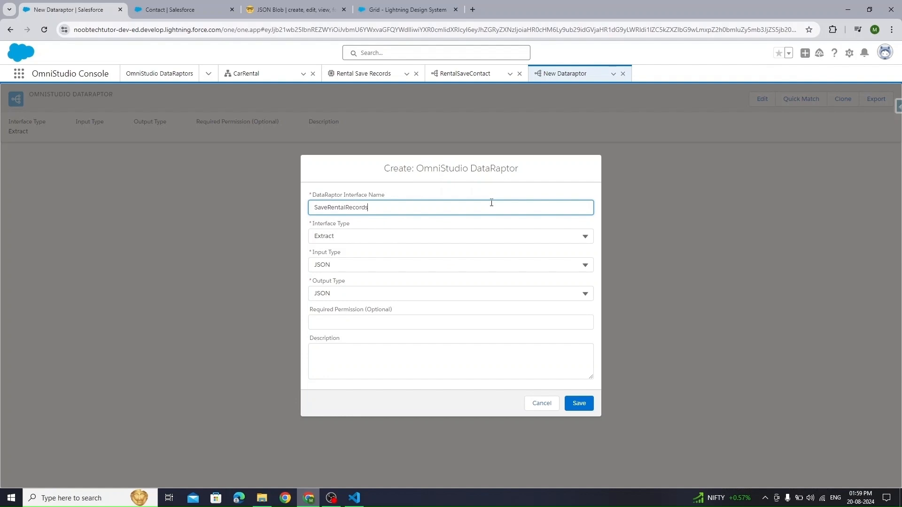
{"action": "key", "text": "ctrl+a"}
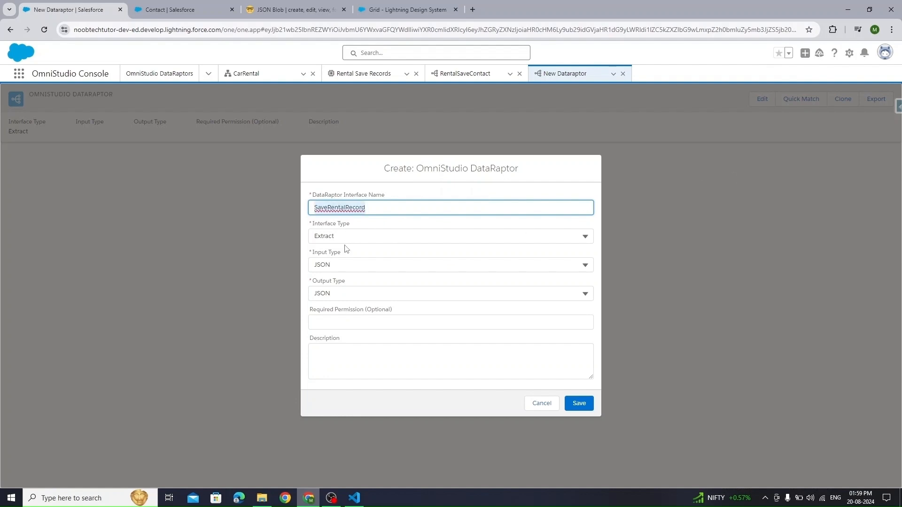
{"action": "left_click", "coordinate": [347, 241]}
{"action": "left_click", "coordinate": [369, 295]}
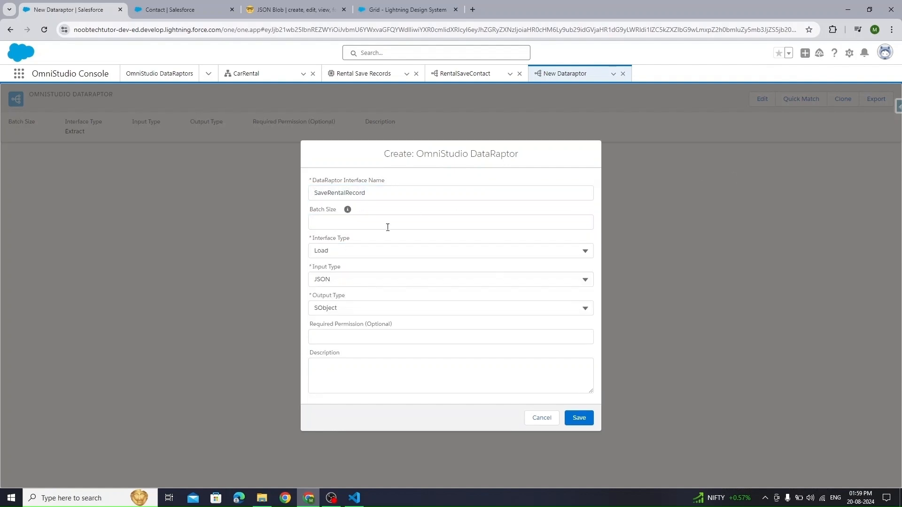
{"action": "left_click", "coordinate": [579, 418]}
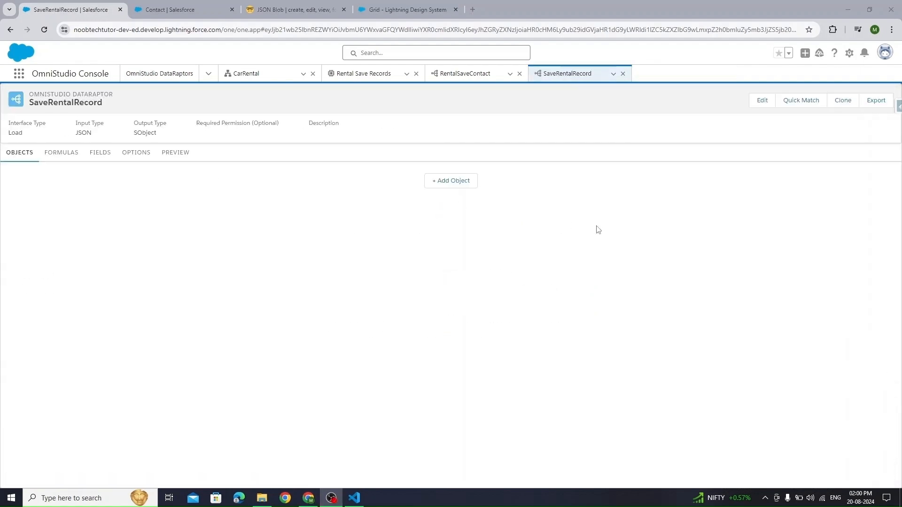
- Add Rental__c as SaveRentalRecord's load object and show its Fields tab
{"action": "left_click", "coordinate": [459, 186]}
{"action": "left_click", "coordinate": [115, 183]}
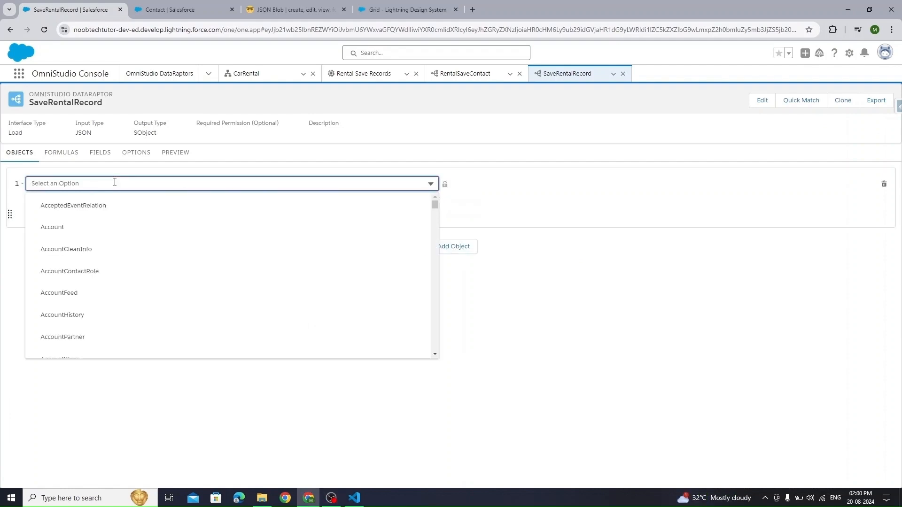
{"action": "type", "text": "Rental"}
{"action": "left_click", "coordinate": [64, 206]}
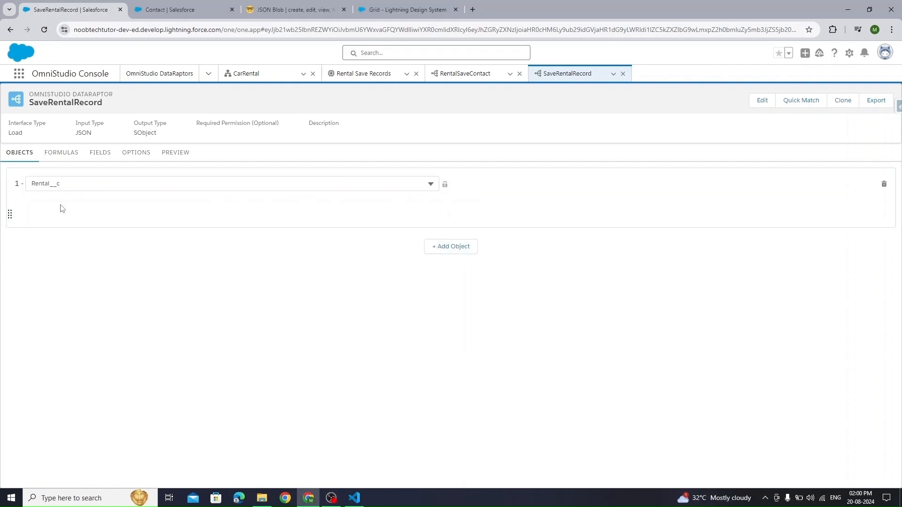
{"action": "left_click", "coordinate": [100, 154]}
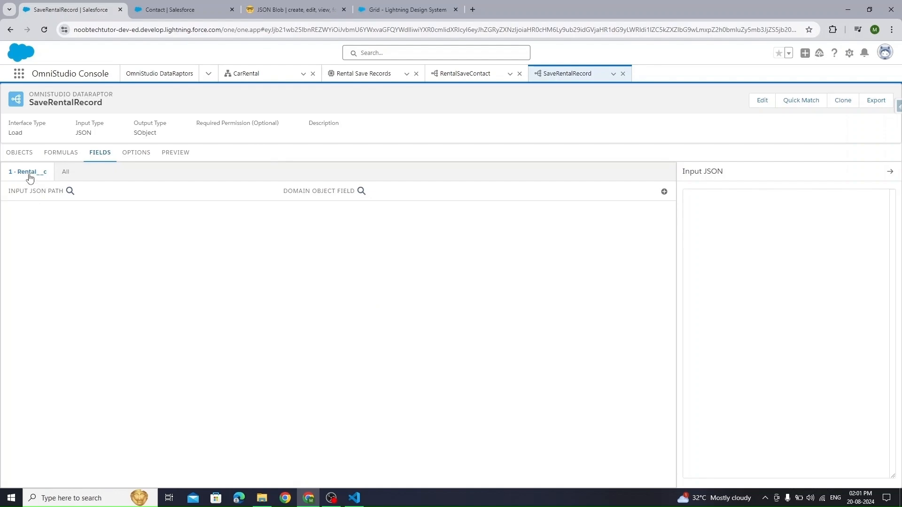
- Open the Rental object's Fields & Relationships in Setup and note the Car and Contact fields
{"action": "left_click", "coordinate": [179, 10]}
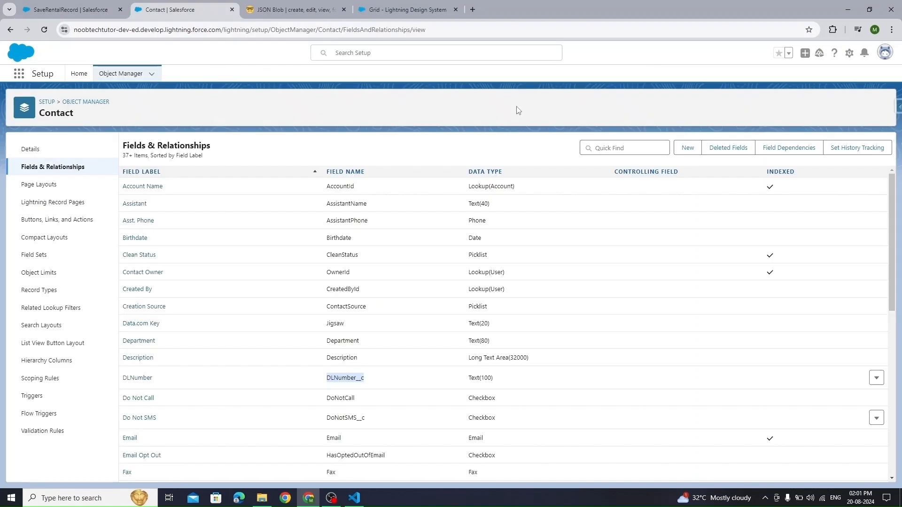
{"action": "left_click", "coordinate": [85, 102]}
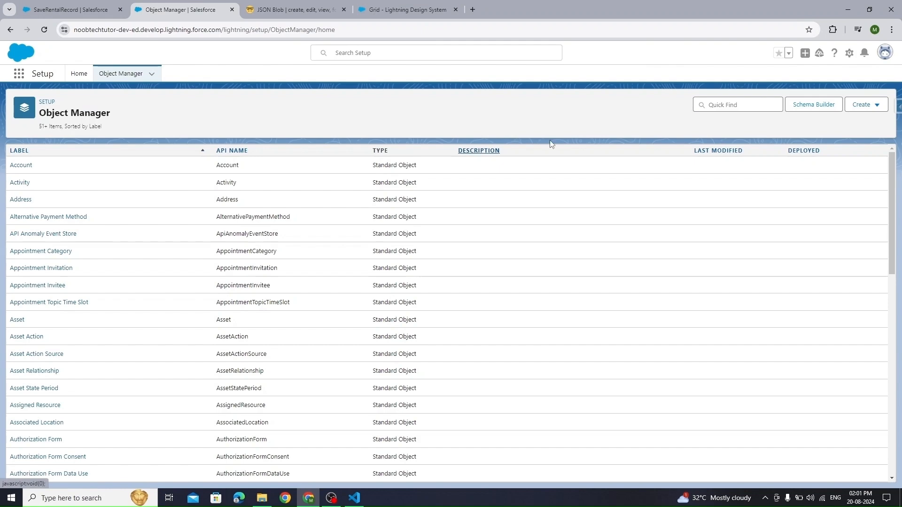
{"action": "left_click", "coordinate": [748, 104]}
{"action": "type", "text": "re"}
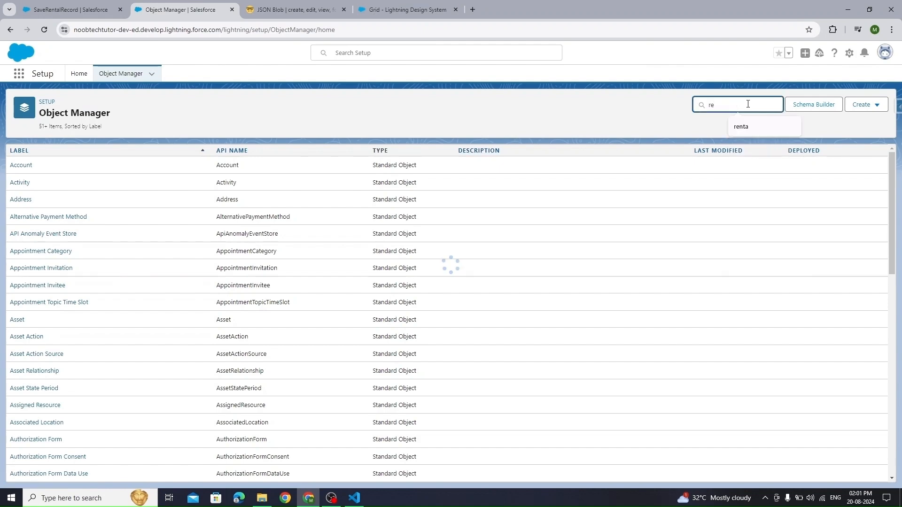
{"action": "type", "text": "nta"}
{"action": "left_click", "coordinate": [19, 167]}
{"action": "left_click", "coordinate": [57, 171]}
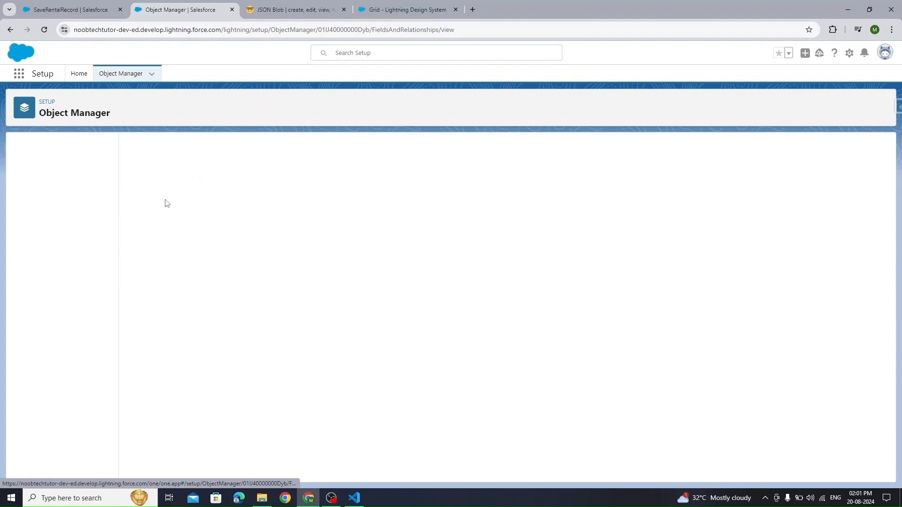
{"action": "left_click_drag", "start_coordinate": [145, 212], "coordinate": [116, 217]}
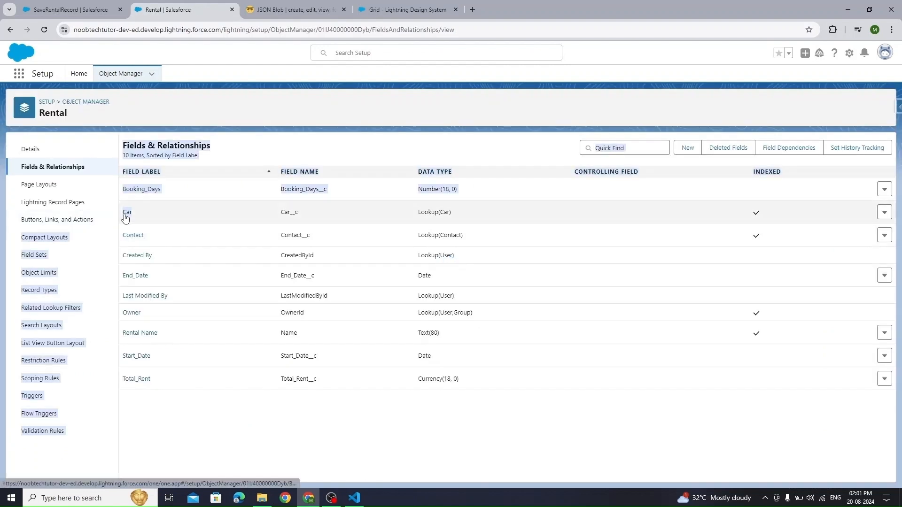
{"action": "left_click_drag", "start_coordinate": [181, 235], "coordinate": [124, 237]}
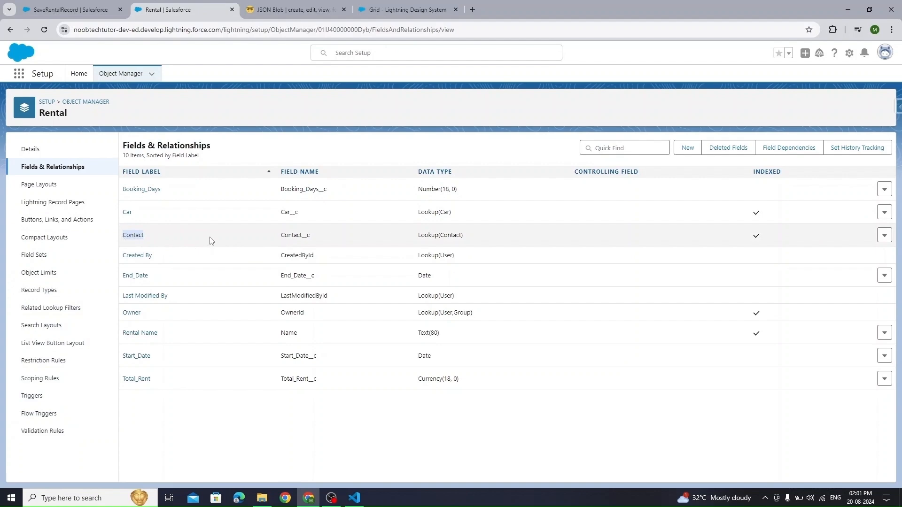
- Inspect the SelectedCarDetail fields in the sample OmniScript JSON, then return to the OmniStudio console
{"action": "left_click", "coordinate": [249, 11]}
{"action": "left_click", "coordinate": [419, 235]}
{"action": "left_click", "coordinate": [430, 249]}
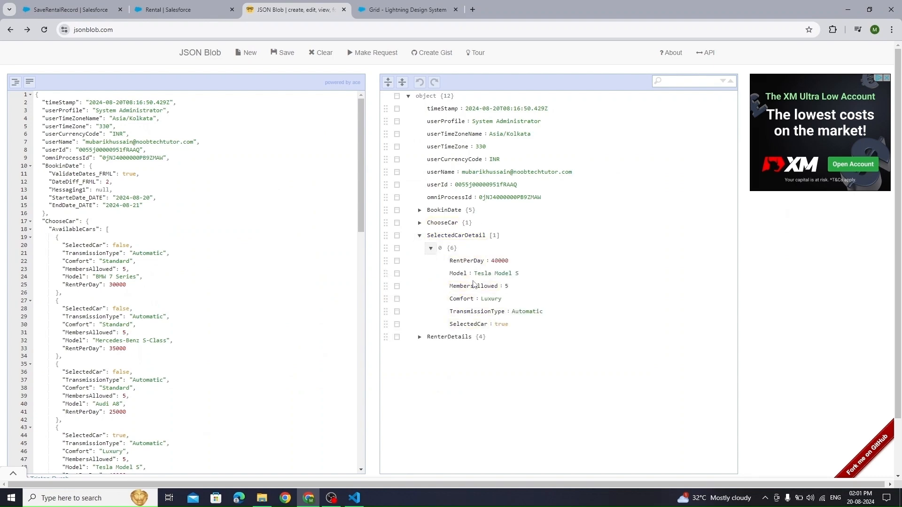
{"action": "left_click", "coordinate": [187, 10]}
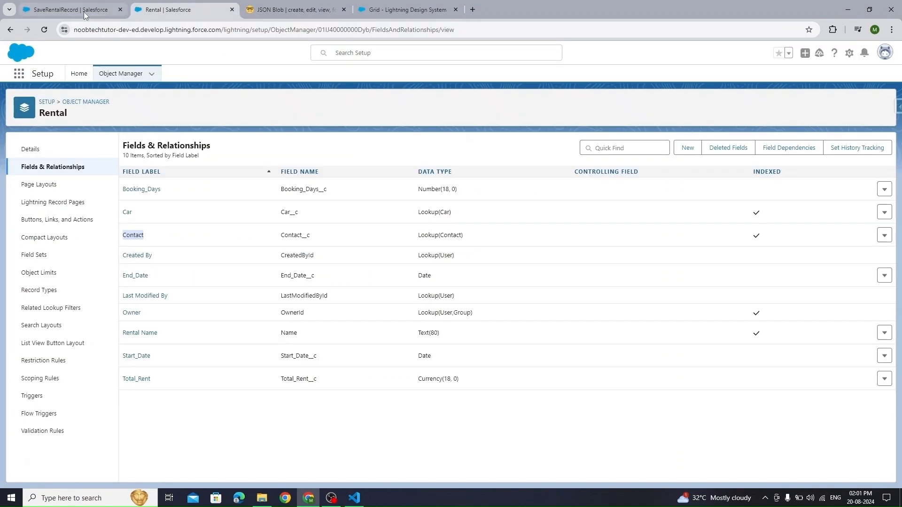
{"action": "left_click", "coordinate": [98, 14]}
- Open the GetAvailableCars DataRaptor from the CarRental OmniScript's Get_CarsIP integration procedure
{"action": "left_click", "coordinate": [244, 74]}
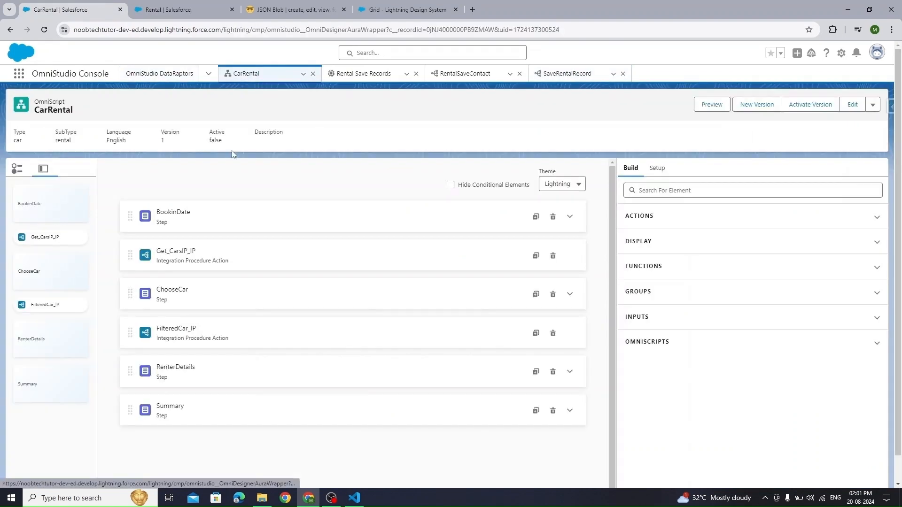
{"action": "left_click", "coordinate": [282, 257]}
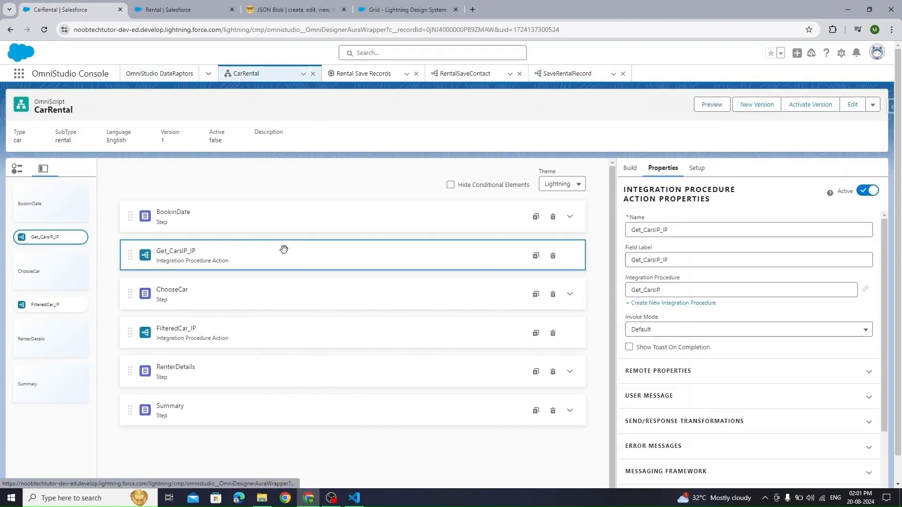
{"action": "left_click", "coordinate": [865, 289]}
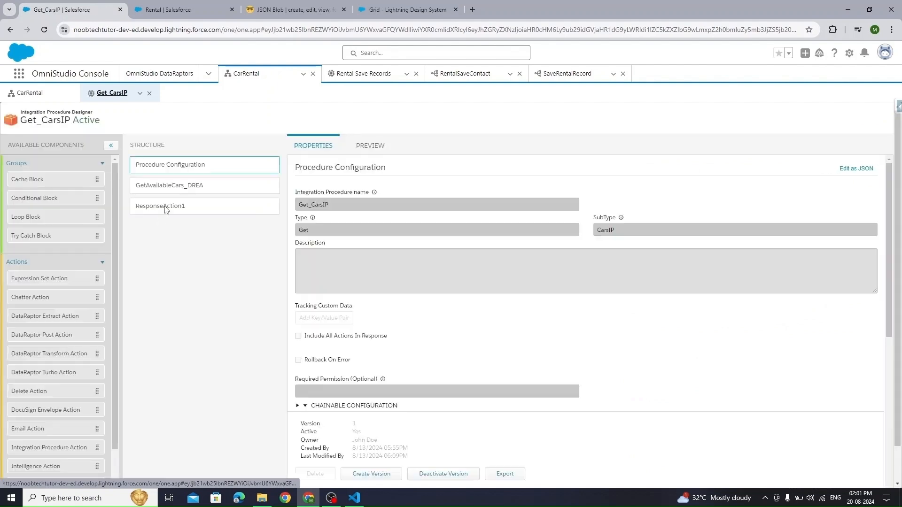
{"action": "left_click", "coordinate": [202, 186]}
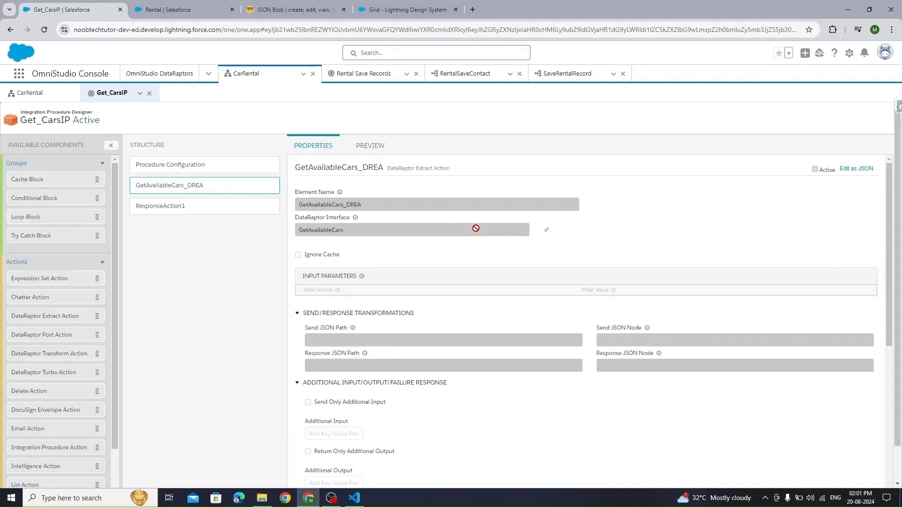
{"action": "left_click", "coordinate": [546, 230]}
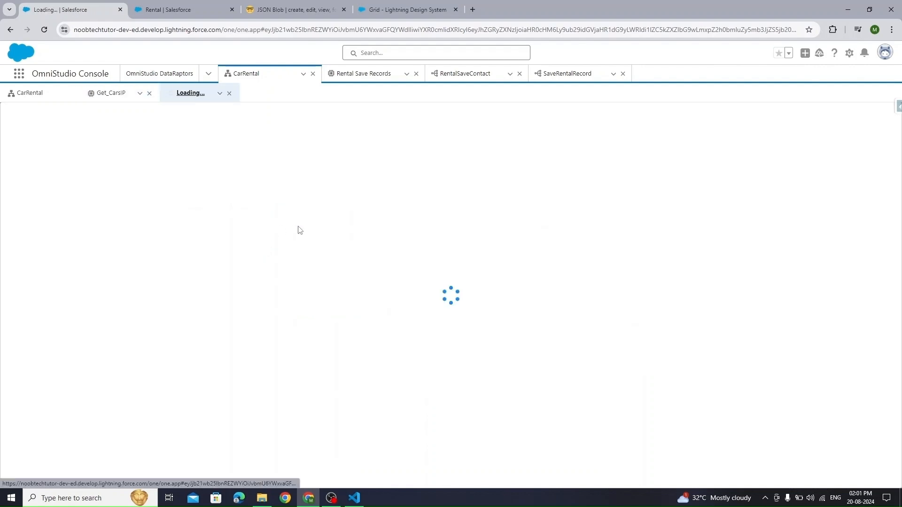
- Add an output mapping that sends Car:Id to the output path Cars:Id
{"action": "left_click", "coordinate": [105, 172]}
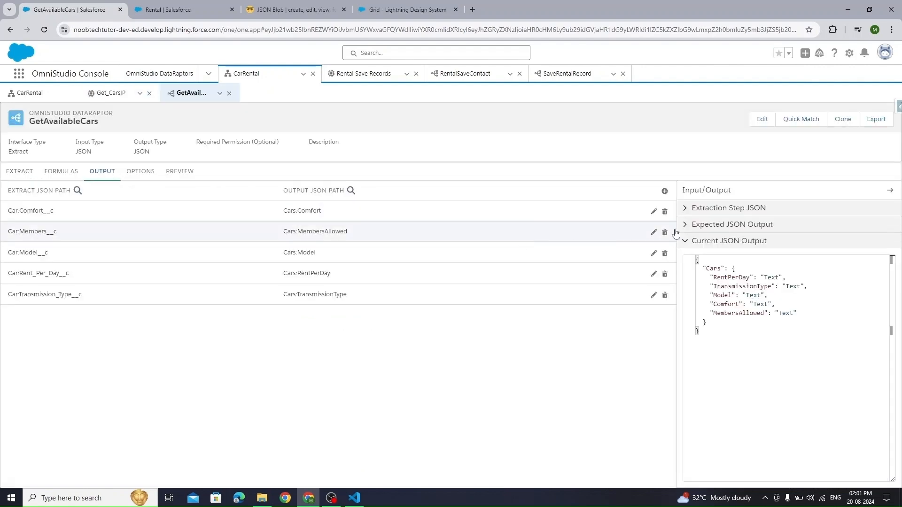
{"action": "left_click", "coordinate": [665, 192]}
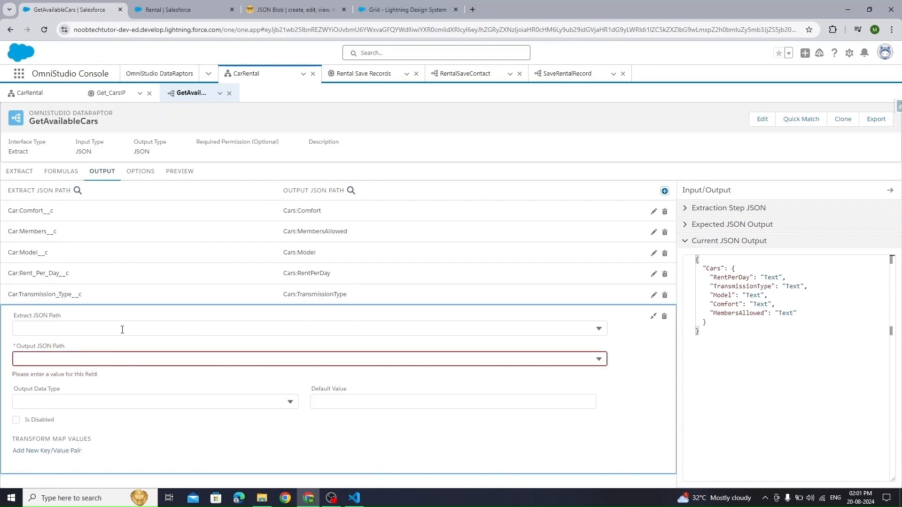
{"action": "left_click", "coordinate": [64, 359]}
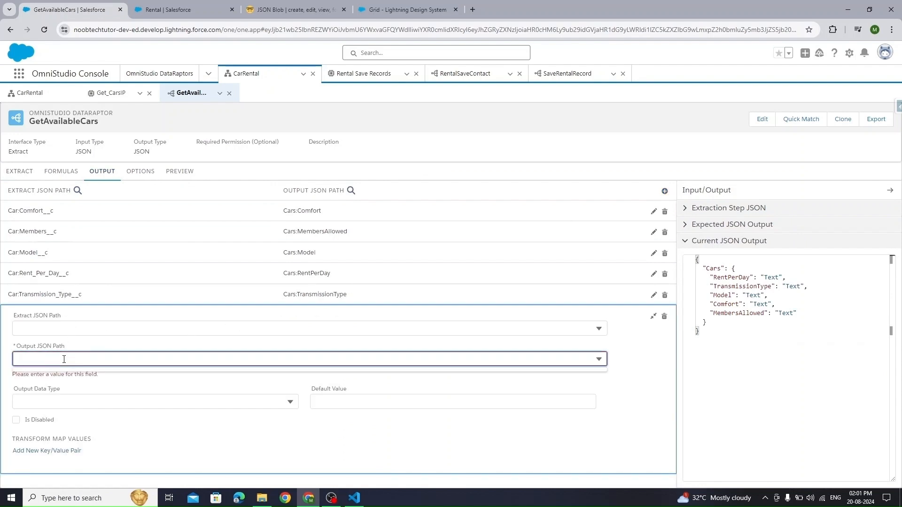
{"action": "type", "text": "Id"}
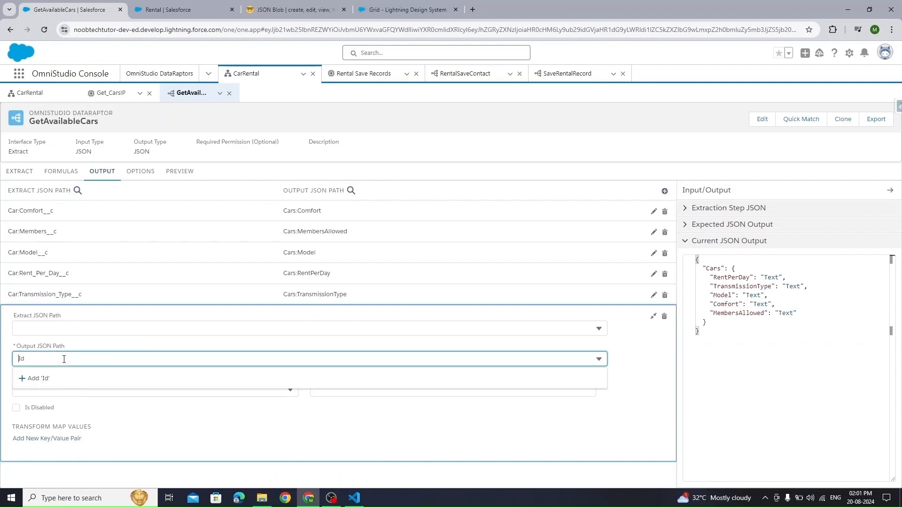
{"action": "key", "text": "Home"}
{"action": "type", "text": "Car"}
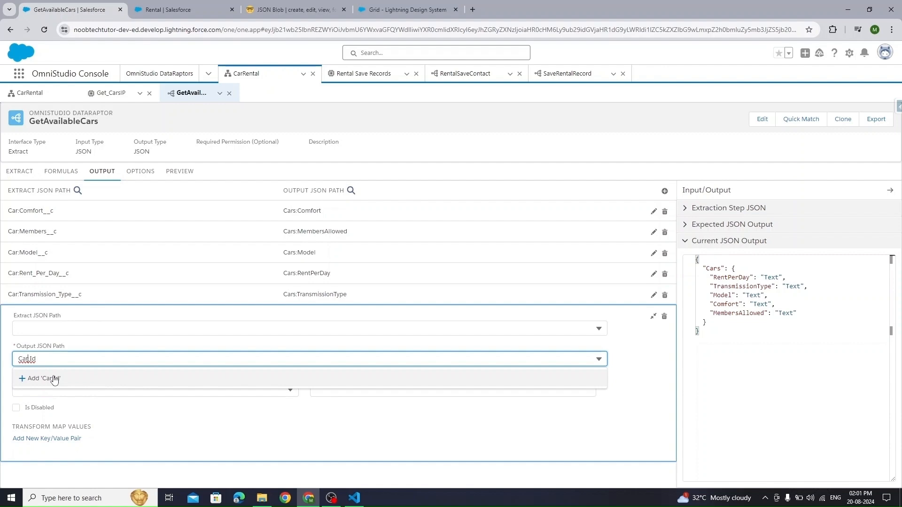
{"action": "left_click", "coordinate": [165, 333]}
{"action": "type", "text": "Id"}
{"action": "left_click", "coordinate": [174, 397]}
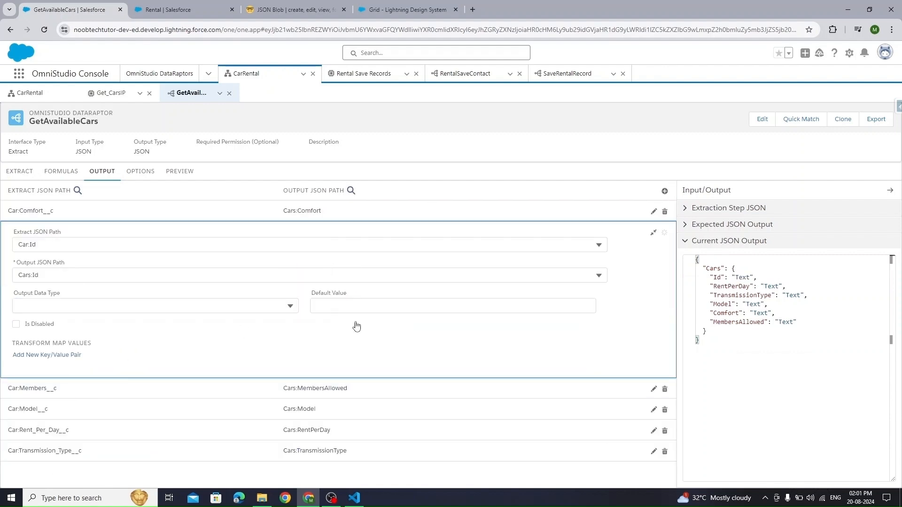
- Preview the DataRaptor and confirm the 12 returned cars now include their Ids
{"action": "left_click", "coordinate": [184, 172]}
{"action": "left_click", "coordinate": [197, 474]}
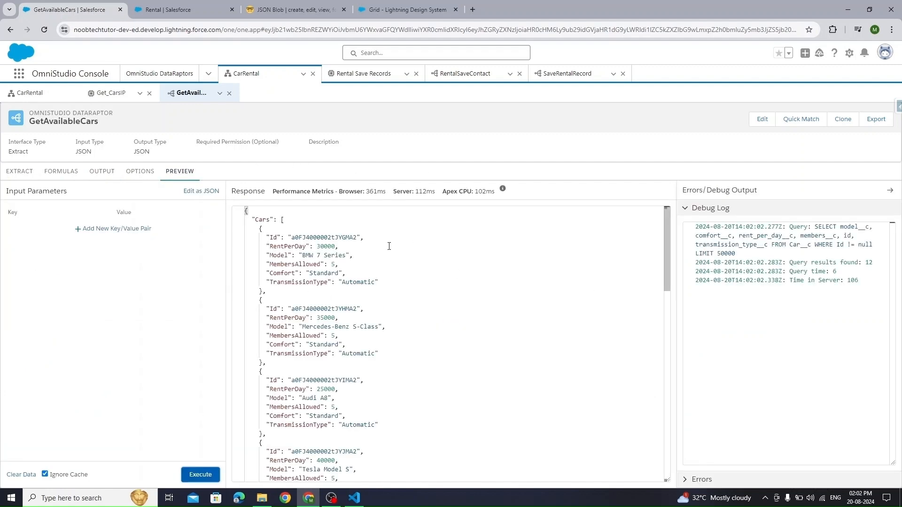
{"action": "left_click_drag", "start_coordinate": [262, 234], "coordinate": [338, 246]}
{"action": "left_click", "coordinate": [338, 247]}
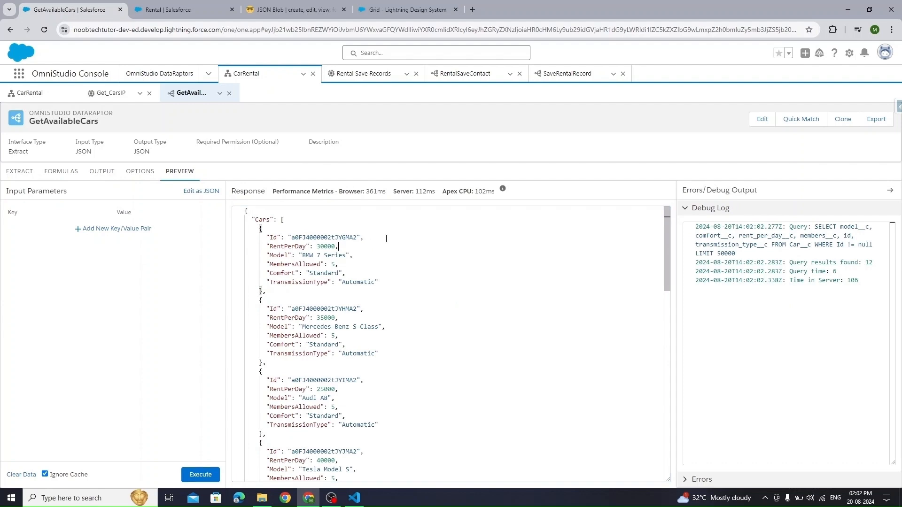
{"action": "left_click_drag", "start_coordinate": [245, 229], "coordinate": [263, 291]}
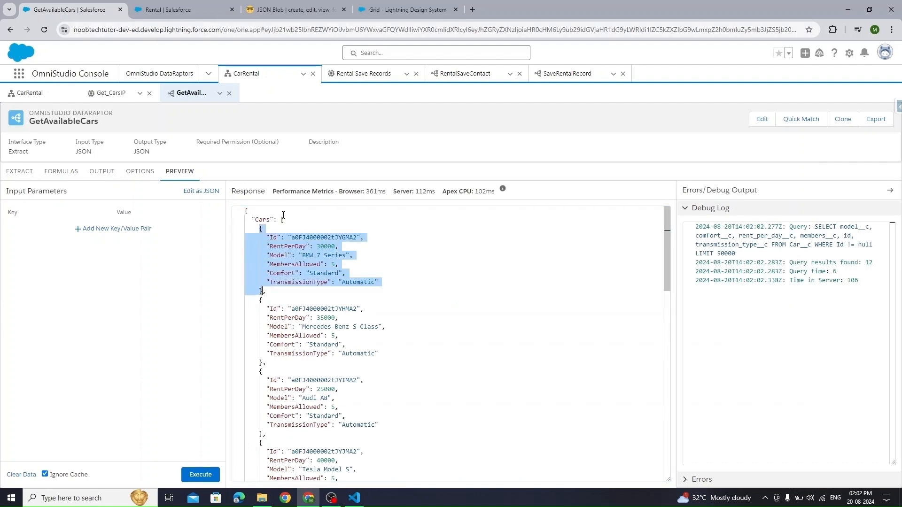
{"action": "left_click", "coordinate": [581, 74]}
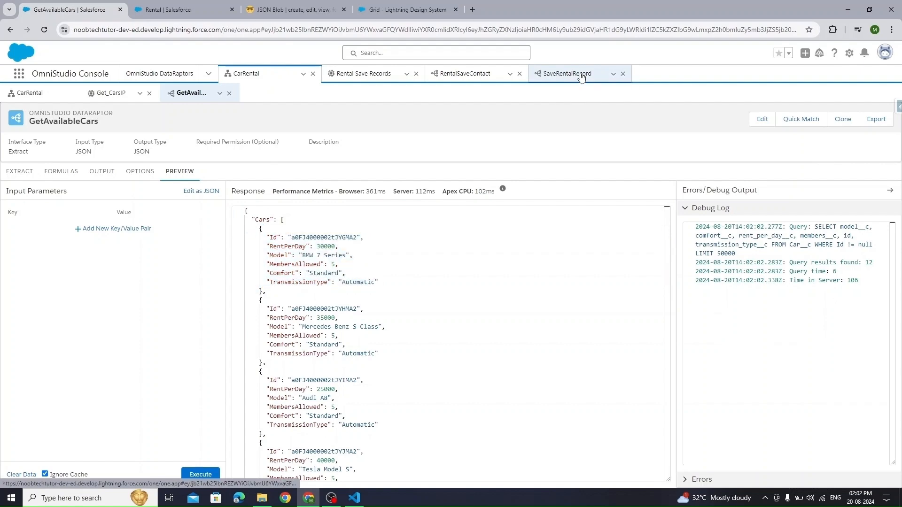
{"action": "left_click", "coordinate": [295, 10]}
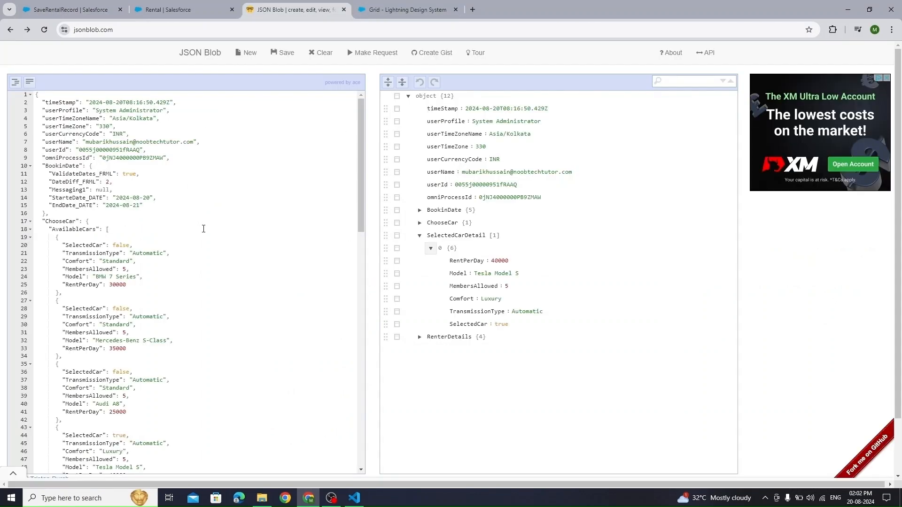
- Find and copy the SelectedCarDetail array in the JSON Blob sample data
{"action": "left_click", "coordinate": [419, 235]}
{"action": "double_click", "coordinate": [448, 235]}
{"action": "key", "text": "ctrl+c"}
{"action": "left_click", "coordinate": [221, 241]}
{"action": "key", "text": "ctrl+v"}
{"action": "key", "text": "ctrl+f"}
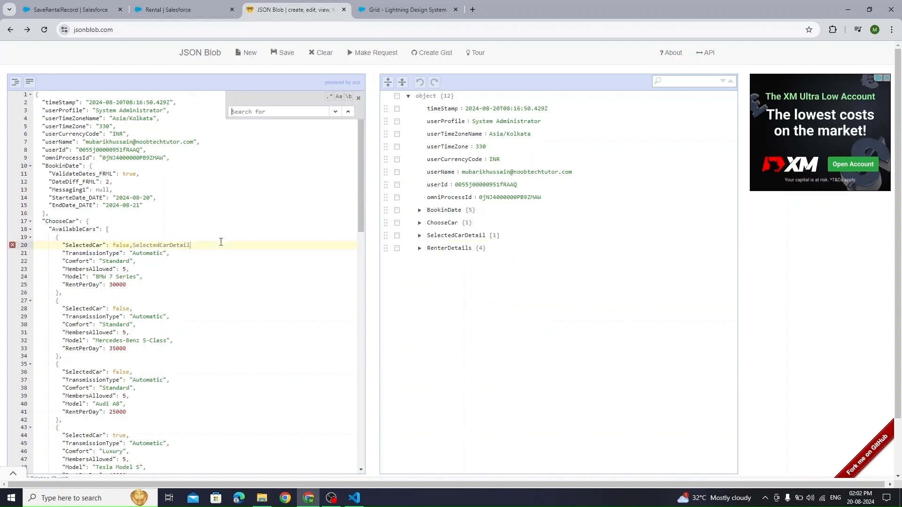
{"action": "key", "text": "Escape"}
{"action": "key", "text": "ctrl+z"}
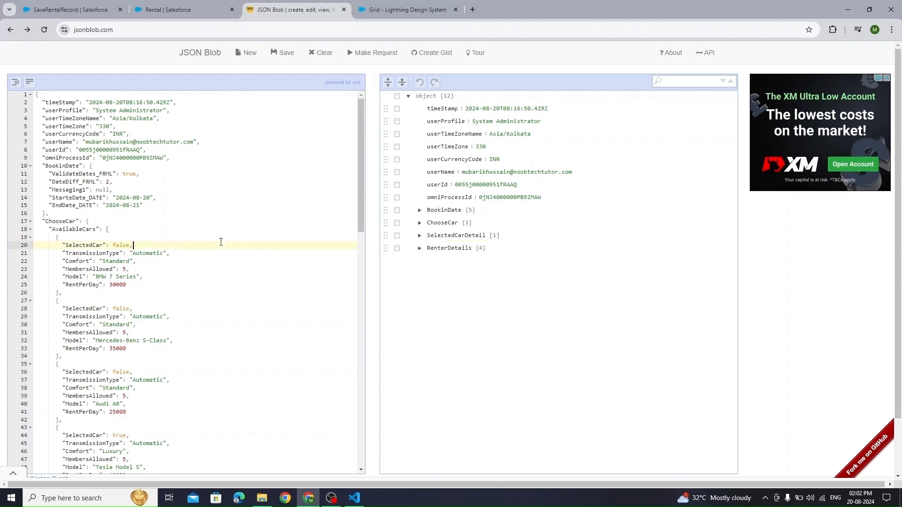
{"action": "key", "text": "ctrl+f"}
{"action": "key", "text": "ctrl+v"}
{"action": "key", "text": "Escape"}
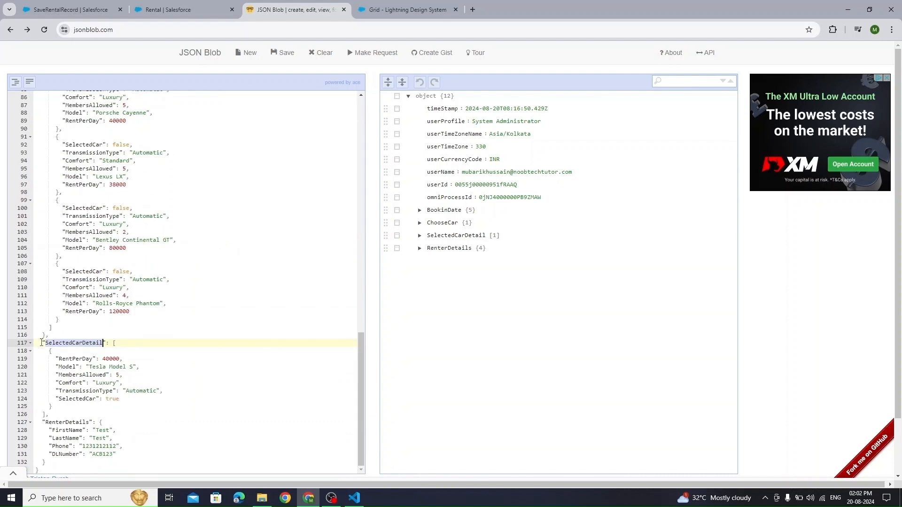
{"action": "left_click_drag", "start_coordinate": [42, 343], "coordinate": [46, 414]}
{"action": "key", "text": "ctrl+c"}
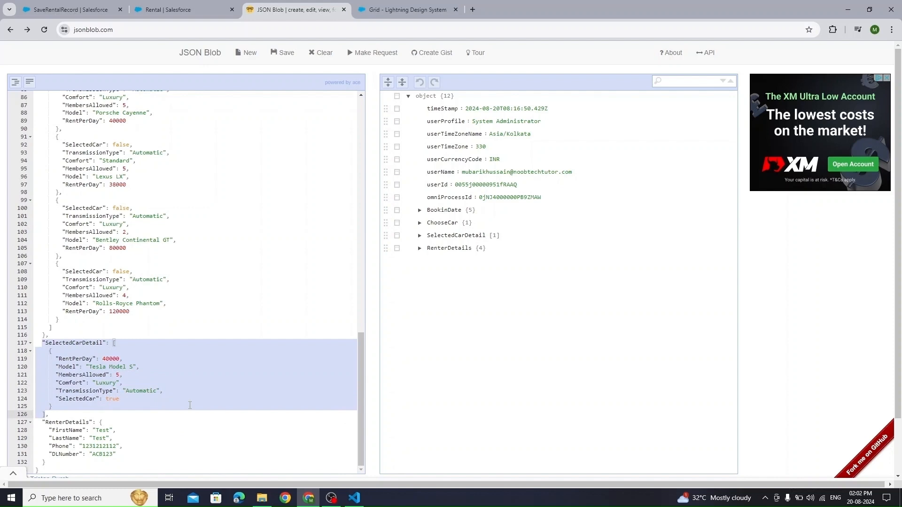
- Paste the SelectedCarDetail array inside braces in SaveRentalRecord's Input JSON
{"action": "left_click", "coordinate": [70, 10]}
{"action": "left_click", "coordinate": [721, 214]}
{"action": "key", "text": "ctrl+v"}
{"action": "type", "text": "{"}
{"action": "key", "text": "Return"}
{"action": "key", "text": "ctrl+v"}
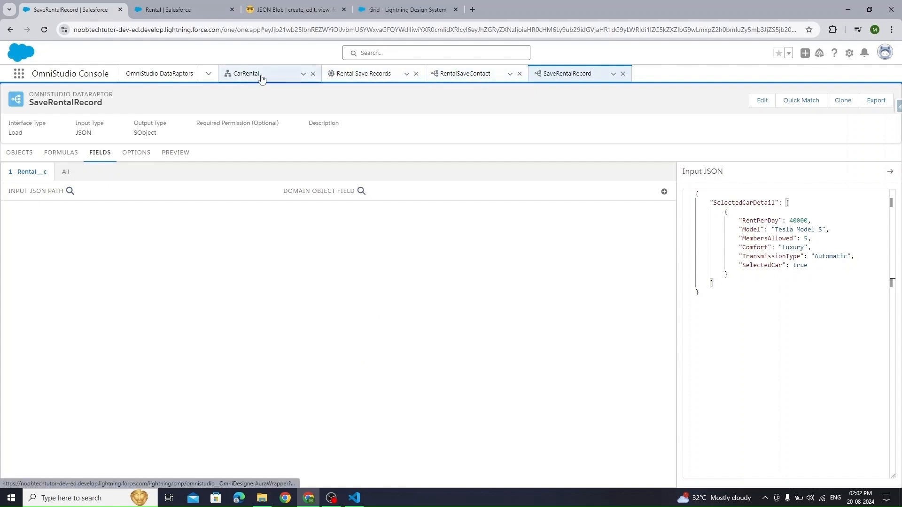
- Copy the first car's Id line from the CarRental preview into the Input JSON car entry
{"action": "left_click", "coordinate": [235, 74]}
{"action": "left_click_drag", "start_coordinate": [262, 237], "coordinate": [364, 237]}
{"action": "key", "text": "ctrl+c"}
{"action": "left_click", "coordinate": [567, 74]}
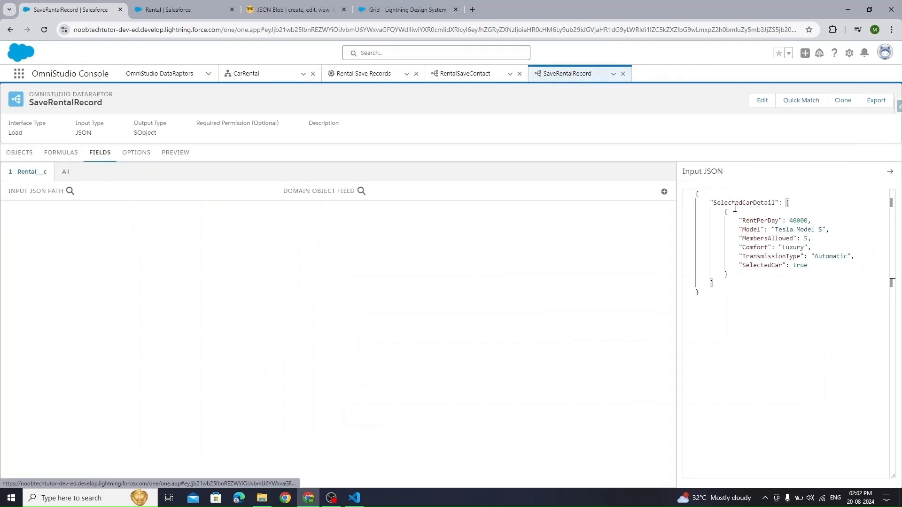
{"action": "left_click", "coordinate": [776, 211]}
{"action": "key", "text": "Return"}
{"action": "key", "text": "ctrl+v"}
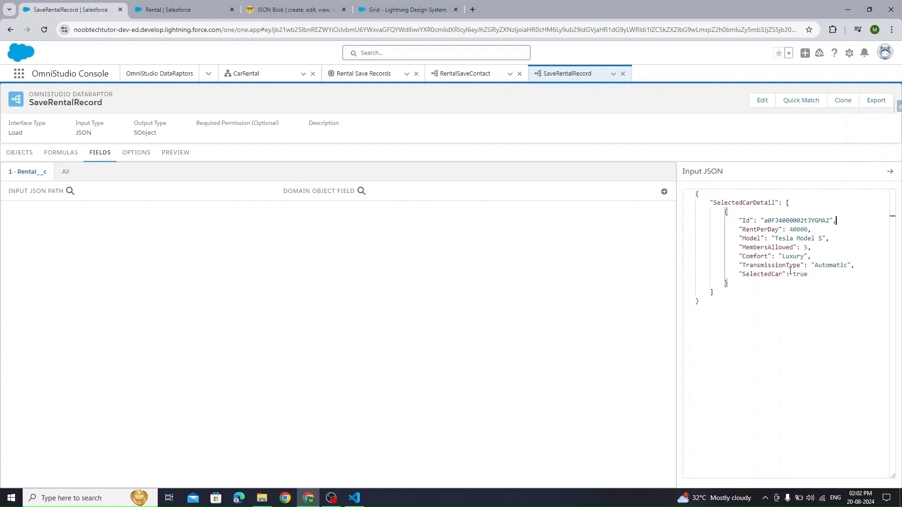
{"action": "left_click_drag", "start_coordinate": [741, 220], "coordinate": [808, 274]}
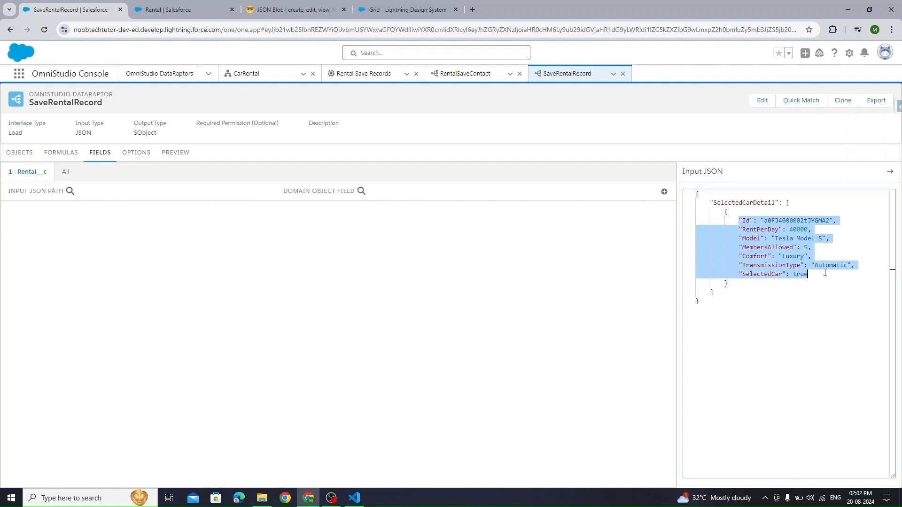
{"action": "left_click", "coordinate": [731, 224]}
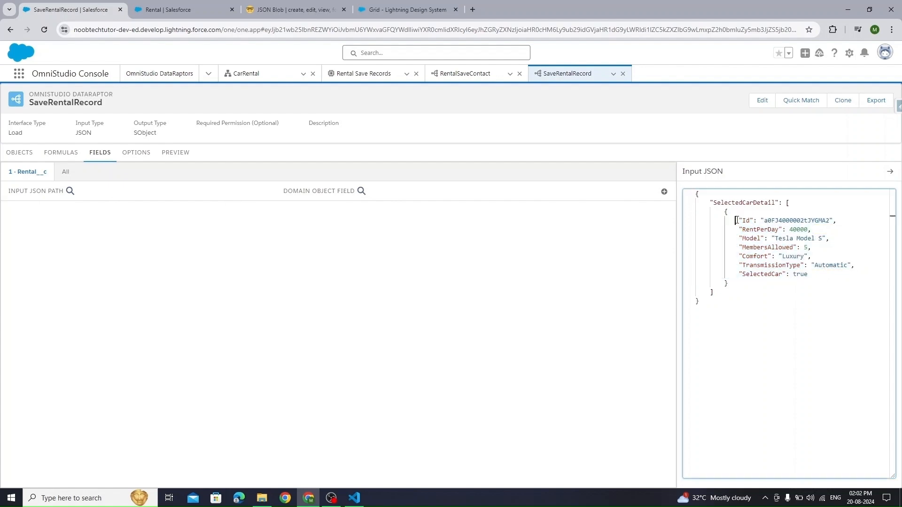
- Map SelectedCarDetail:Id to the Rental__c field Car__c and check Rental's field list
{"action": "left_click", "coordinate": [663, 191]}
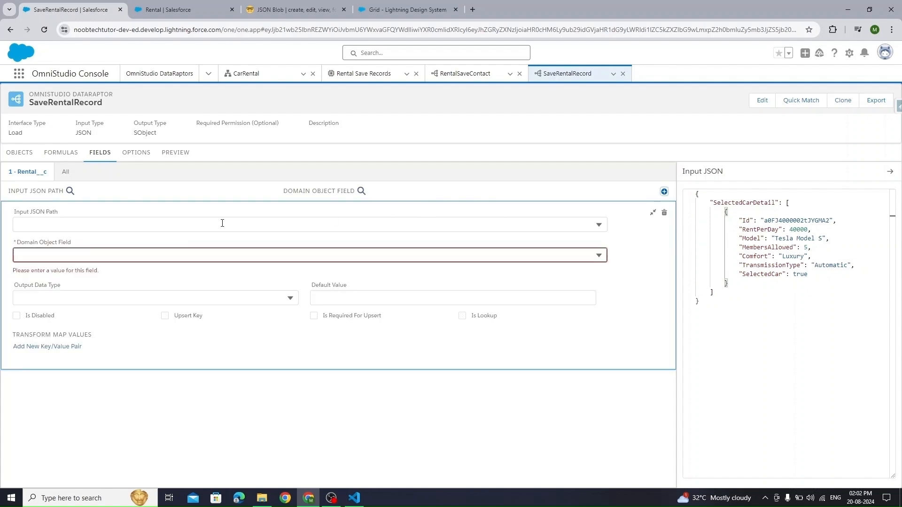
{"action": "left_click", "coordinate": [88, 224]}
{"action": "type", "text": "Id"}
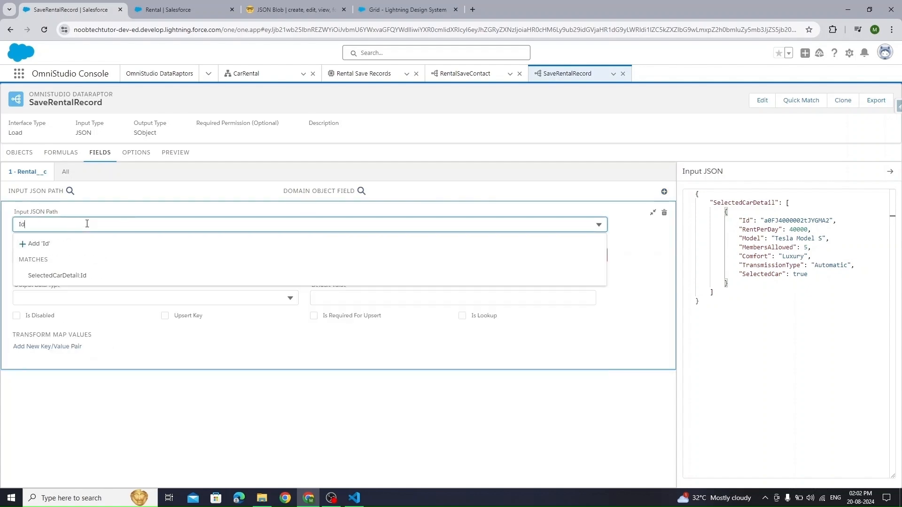
{"action": "left_click", "coordinate": [60, 275]}
{"action": "left_click", "coordinate": [60, 255]}
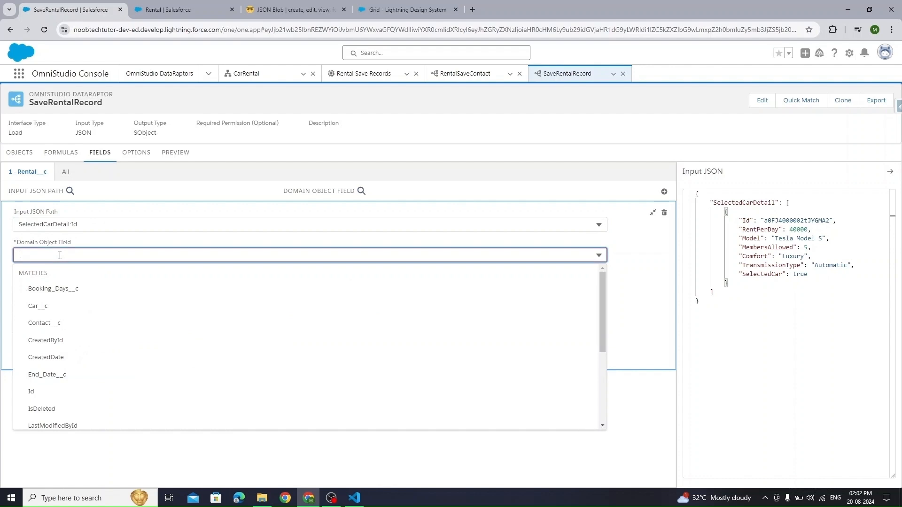
{"action": "left_click", "coordinate": [56, 305]}
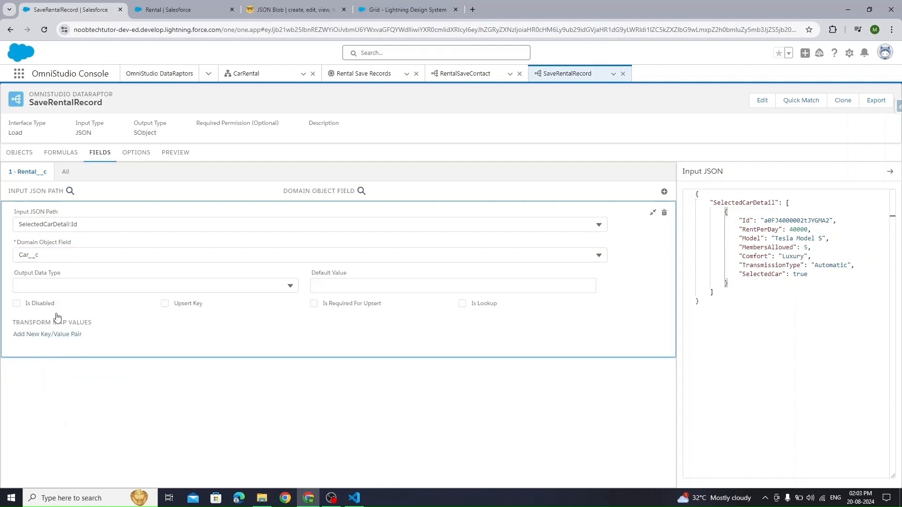
{"action": "left_click", "coordinate": [653, 212]}
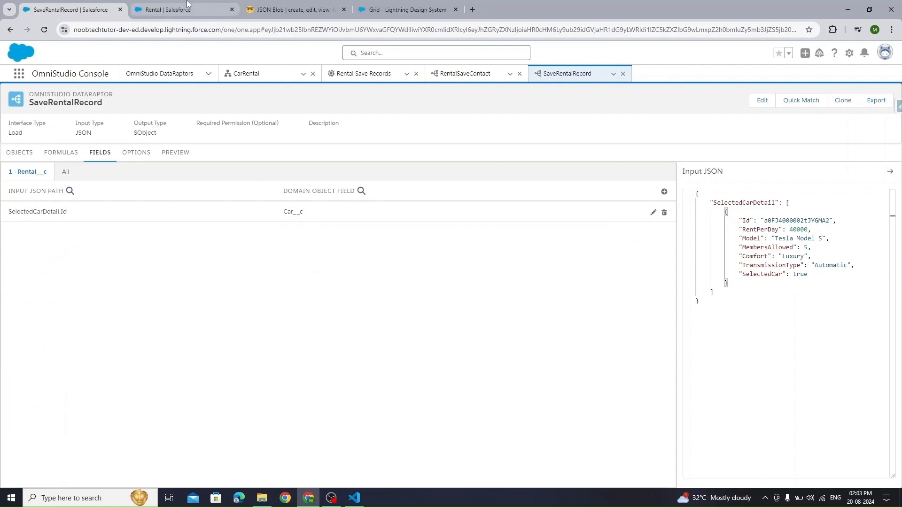
{"action": "left_click", "coordinate": [188, 8]}
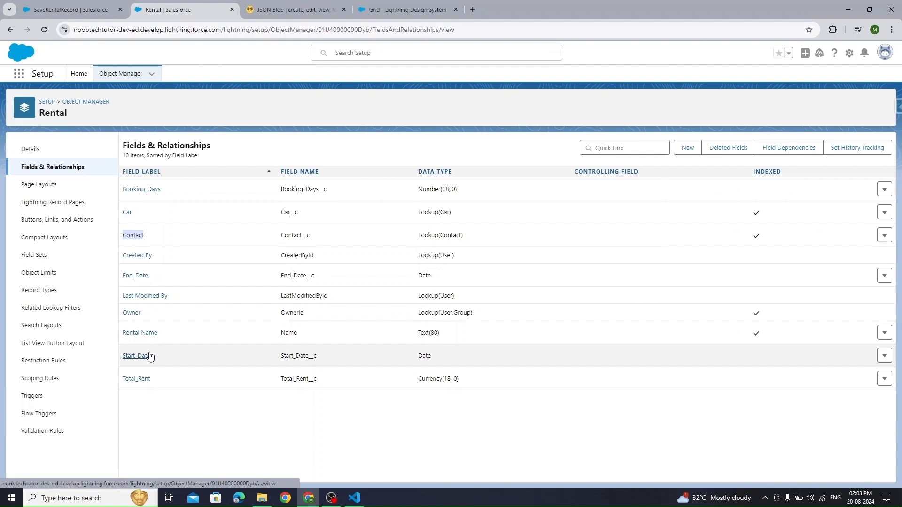
{"action": "left_click", "coordinate": [80, 8]}
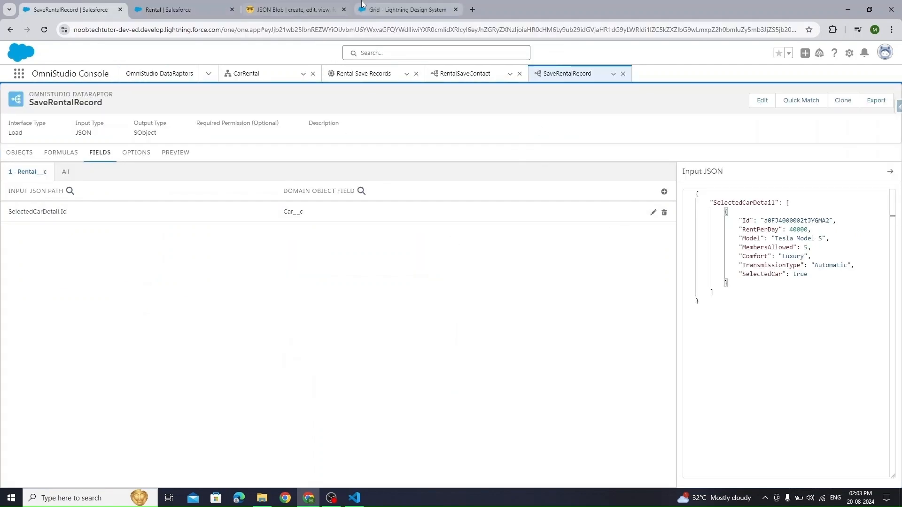
{"action": "left_click", "coordinate": [395, 10]}
{"action": "left_click", "coordinate": [169, 9]}
- Fold ChooseCar and copy the BookinDate block with StarteDate_DATE, EndDate_DATE and DateDiff_FRML
{"action": "left_click", "coordinate": [291, 10]}
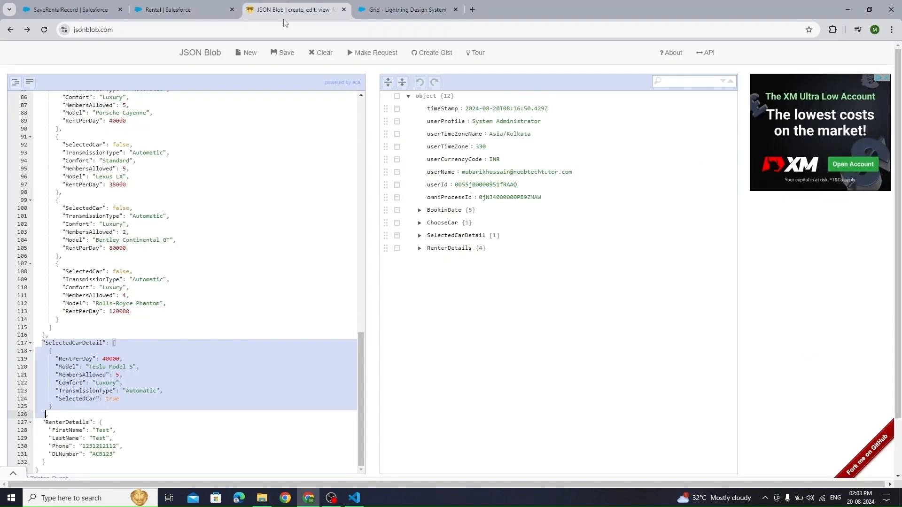
{"action": "left_click", "coordinate": [420, 210]}
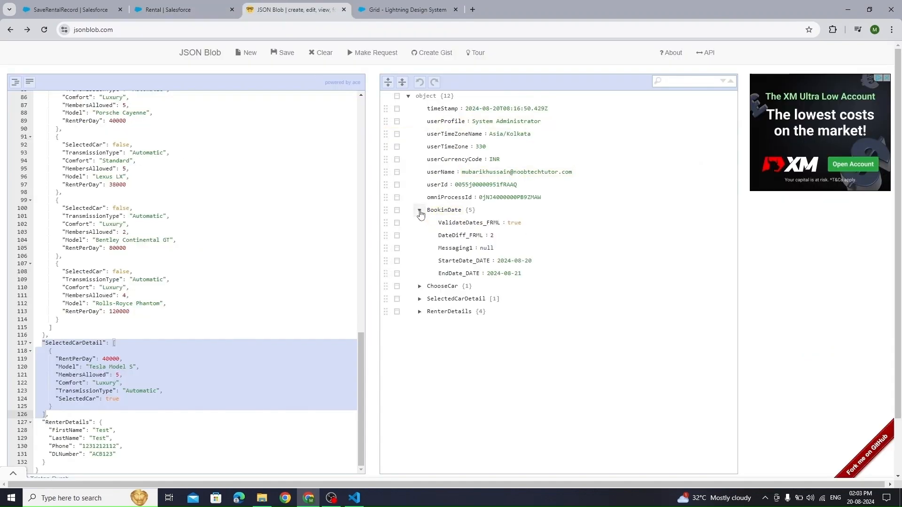
{"action": "left_click", "coordinate": [419, 210]}
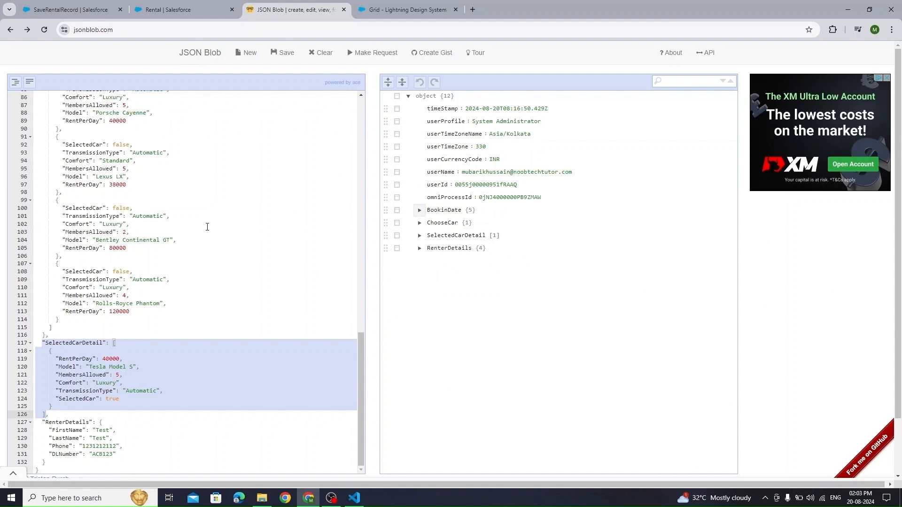
{"action": "scroll", "coordinate": [202, 221], "scroll_direction": "up", "scroll_amount": 3}
{"action": "scroll", "coordinate": [207, 227], "scroll_direction": "up", "scroll_amount": 14}
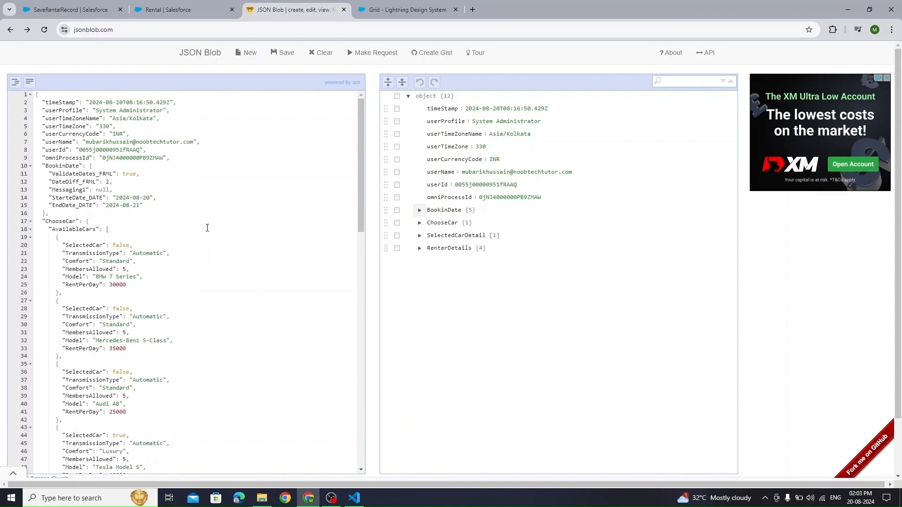
{"action": "left_click", "coordinate": [30, 221]}
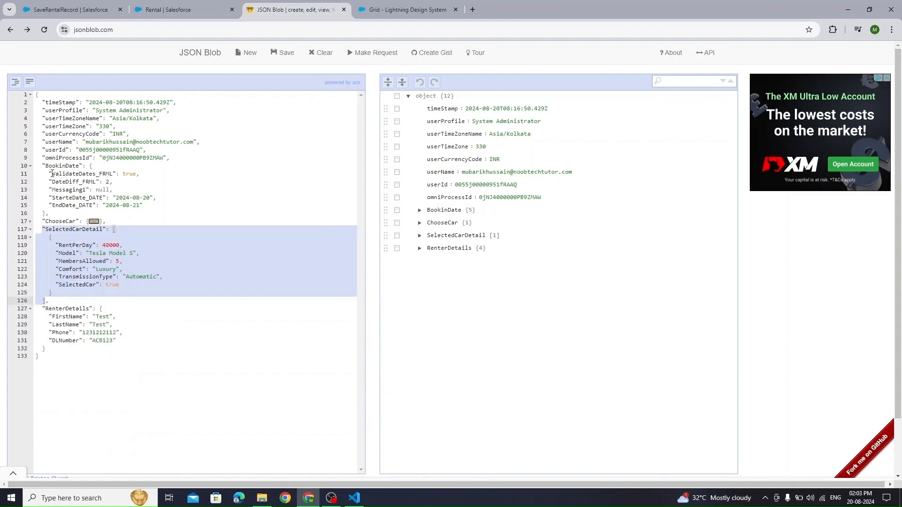
{"action": "left_click_drag", "start_coordinate": [42, 165], "coordinate": [46, 213]}
{"action": "key", "text": "ctrl+c"}
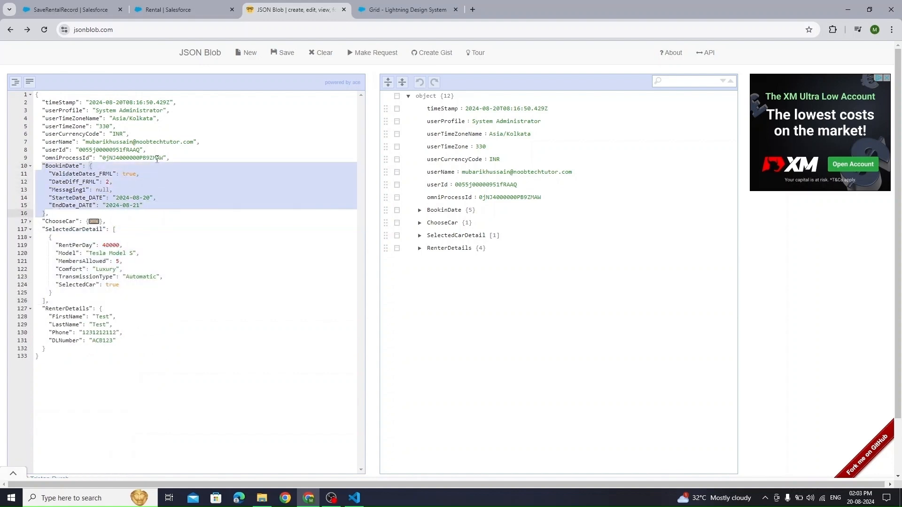
- Paste the BookinDate dates at the top of the Input JSON, followed by a comma, and add a blank mapping
{"action": "left_click", "coordinate": [76, 7]}
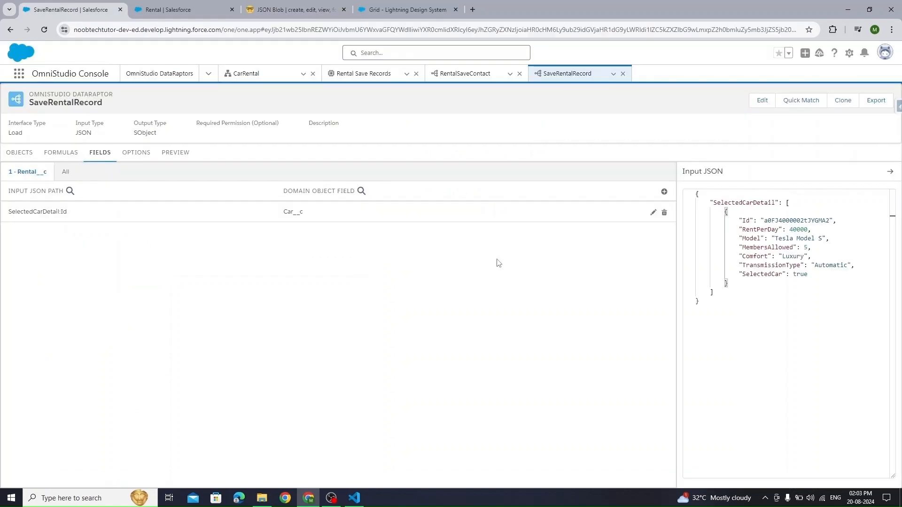
{"action": "left_click", "coordinate": [723, 197]}
{"action": "key", "text": "ctrl+v"}
{"action": "type", "text": ","}
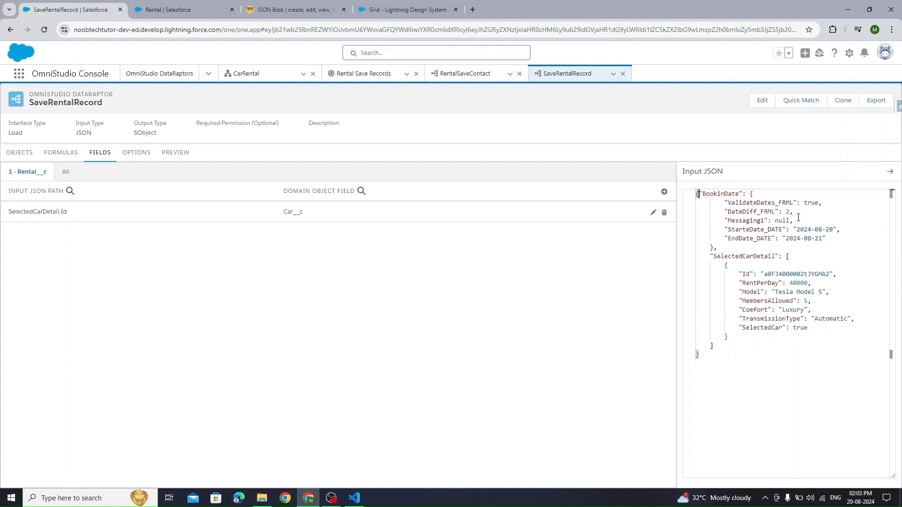
{"action": "key", "text": "Return"}
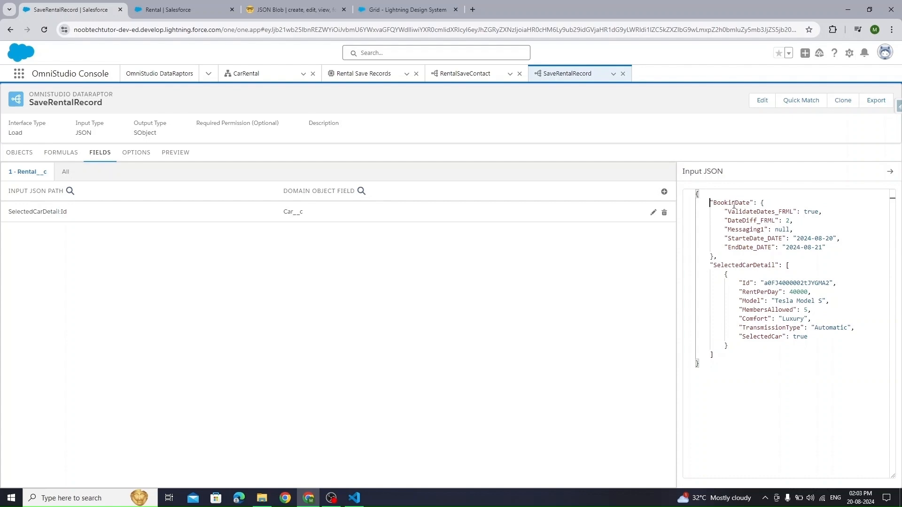
{"action": "double_click", "coordinate": [753, 249]}
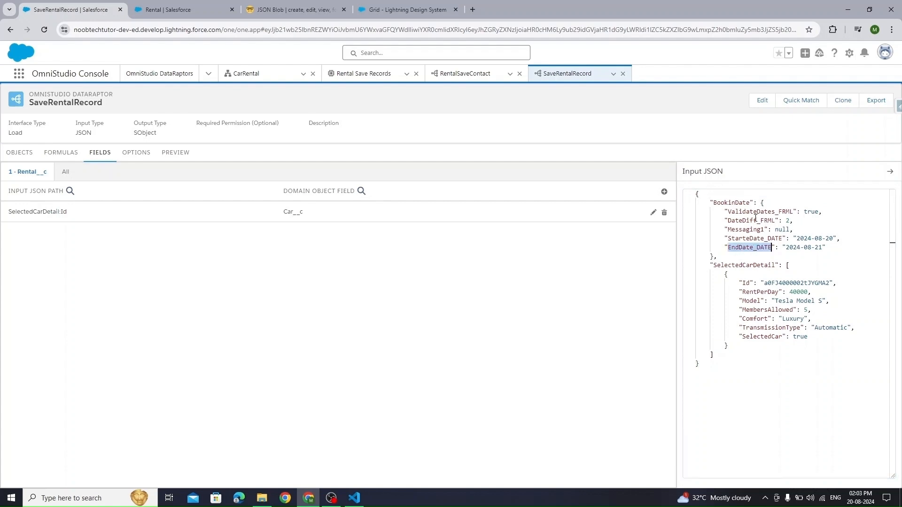
{"action": "left_click", "coordinate": [663, 191]}
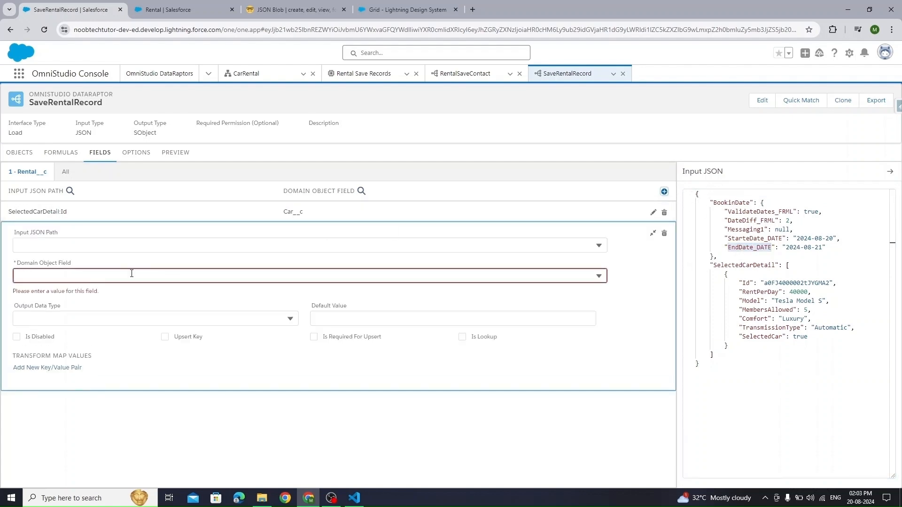
- Map BookinDate:EndDate_DATE to End_Date__c
{"action": "left_click", "coordinate": [82, 243]}
{"action": "type", "text": "end"}
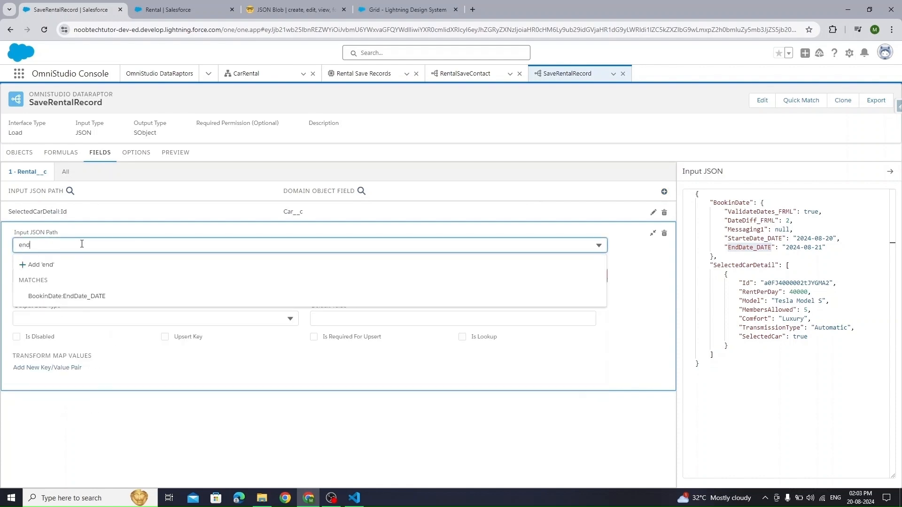
{"action": "left_click", "coordinate": [83, 293]}
{"action": "left_click", "coordinate": [64, 256]}
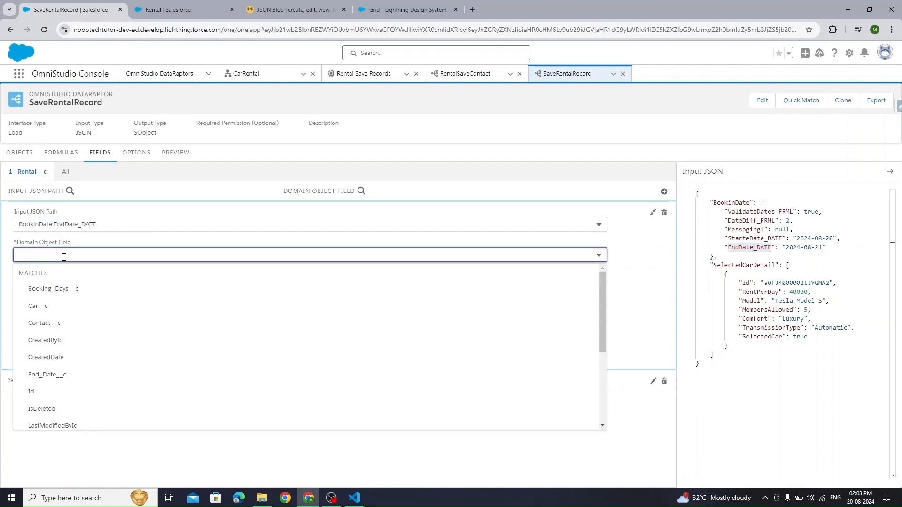
{"action": "type", "text": "end"}
{"action": "left_click", "coordinate": [59, 307]}
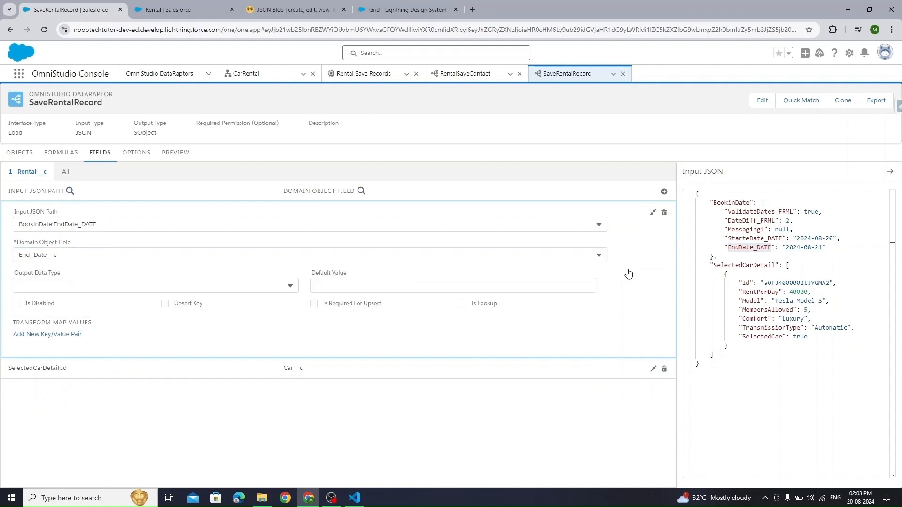
{"action": "left_click", "coordinate": [652, 212]}
- Map BookinDate:StarteDate_DATE to Start_Date__c
{"action": "left_click", "coordinate": [664, 191]}
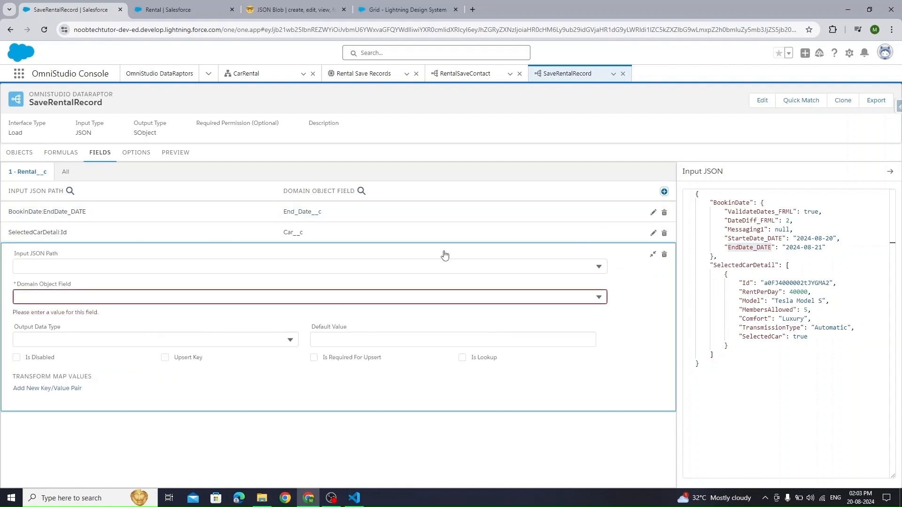
{"action": "left_click", "coordinate": [81, 263]}
{"action": "type", "text": "start"}
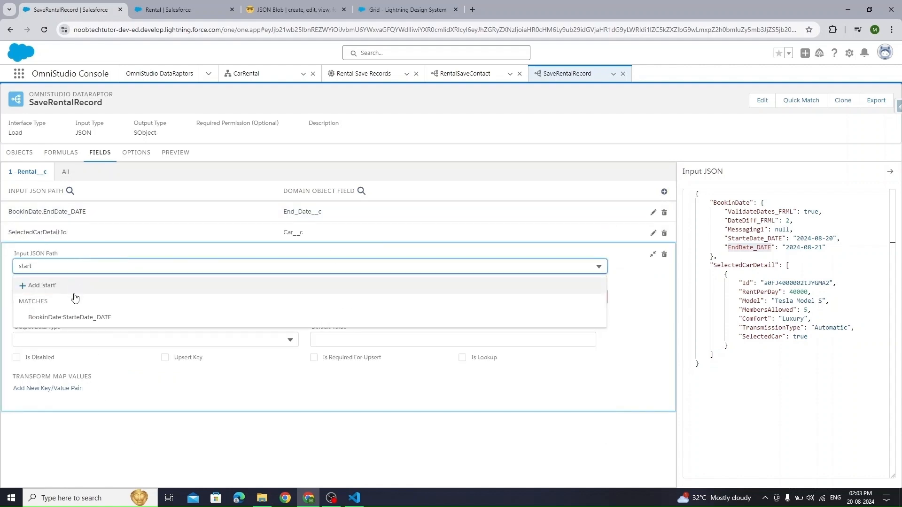
{"action": "left_click", "coordinate": [70, 316]}
{"action": "left_click", "coordinate": [64, 274]}
{"action": "type", "text": "start"}
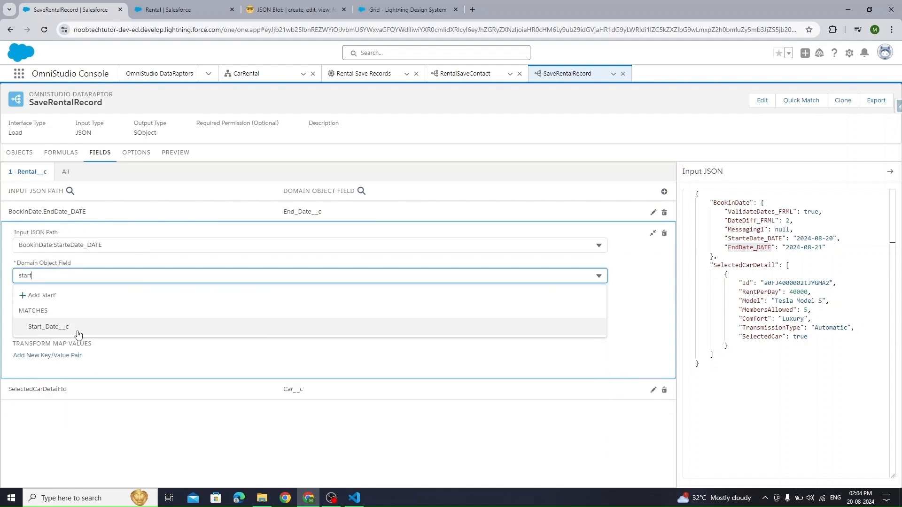
{"action": "left_click", "coordinate": [78, 334]}
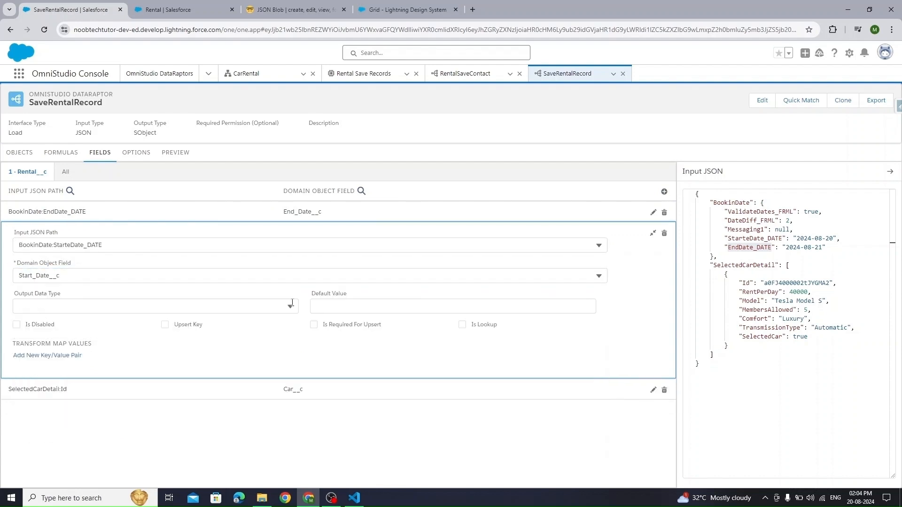
{"action": "left_click", "coordinate": [653, 233]}
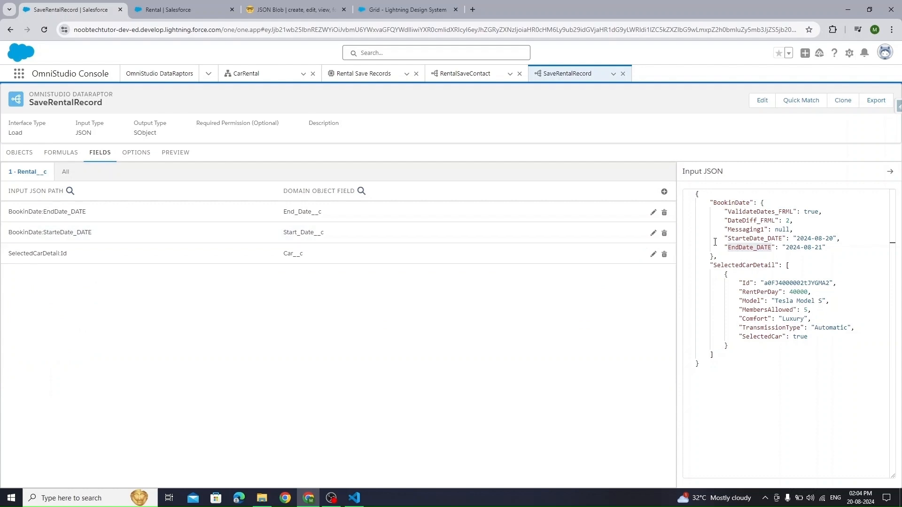
- Map BookinDate:DateDiff_FRML to Booking_Days__c and look up the Total_Rent field in Setup
{"action": "left_click", "coordinate": [663, 192]}
{"action": "left_click", "coordinate": [67, 287]}
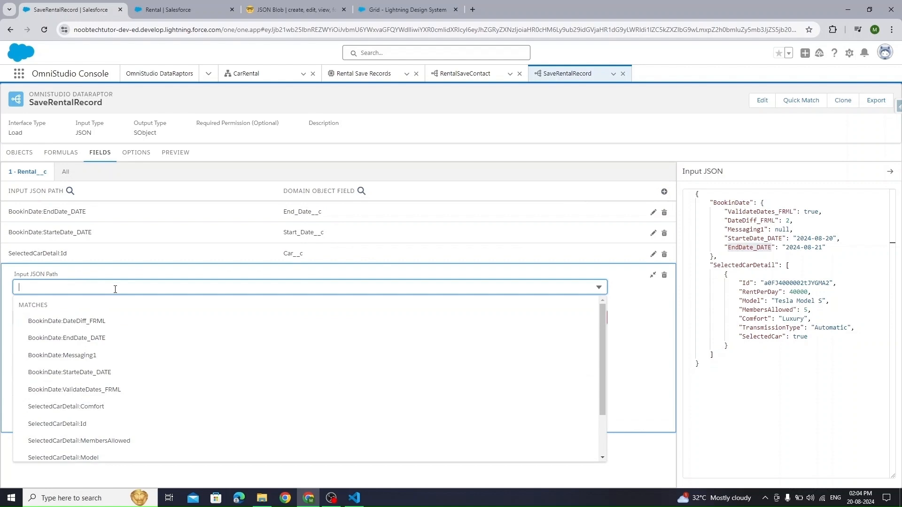
{"action": "type", "text": "date"}
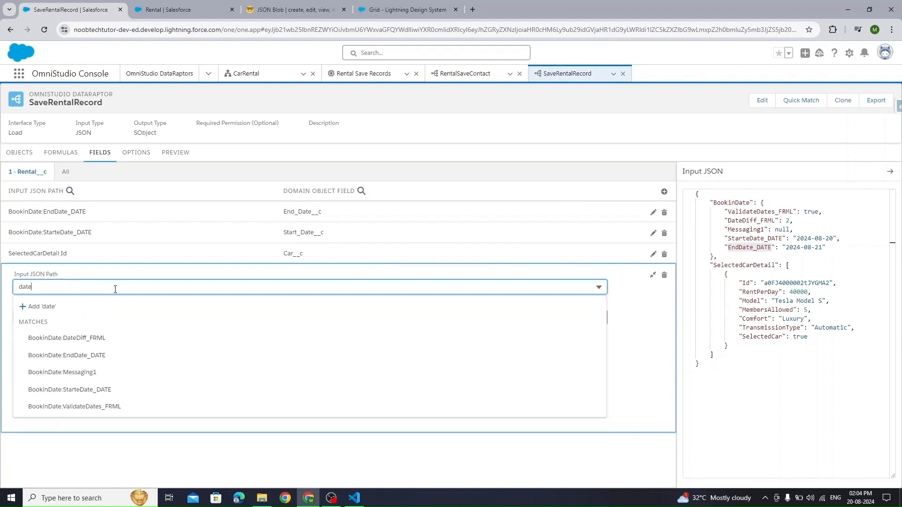
{"action": "left_click", "coordinate": [102, 339]}
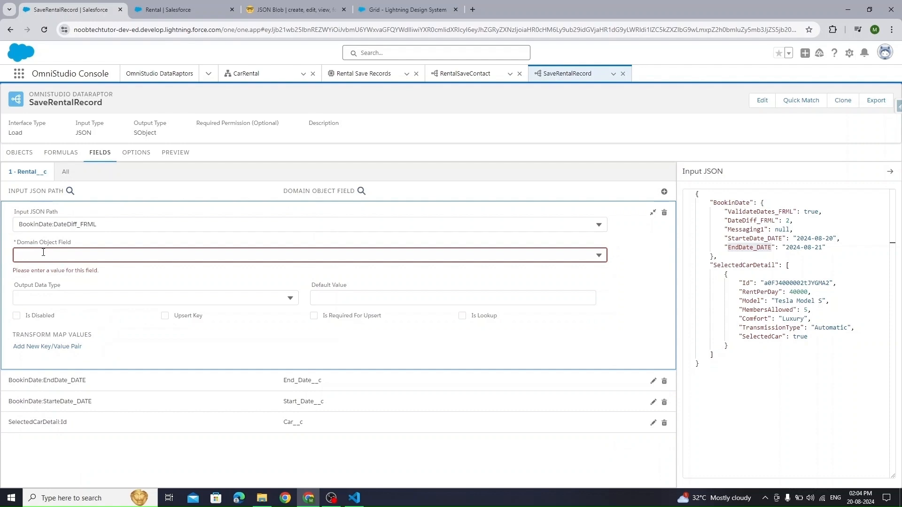
{"action": "left_click", "coordinate": [98, 254]}
{"action": "left_click", "coordinate": [84, 288]}
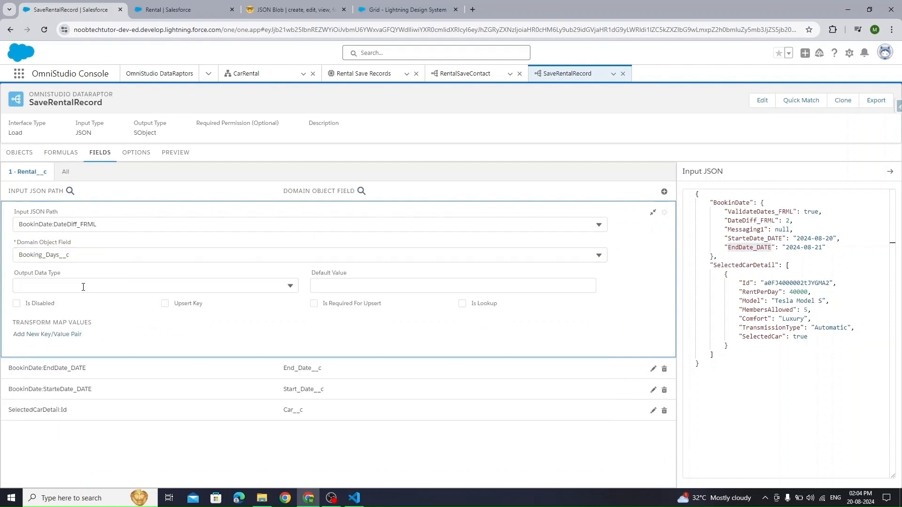
{"action": "left_click", "coordinate": [652, 214]}
{"action": "left_click", "coordinate": [167, 9]}
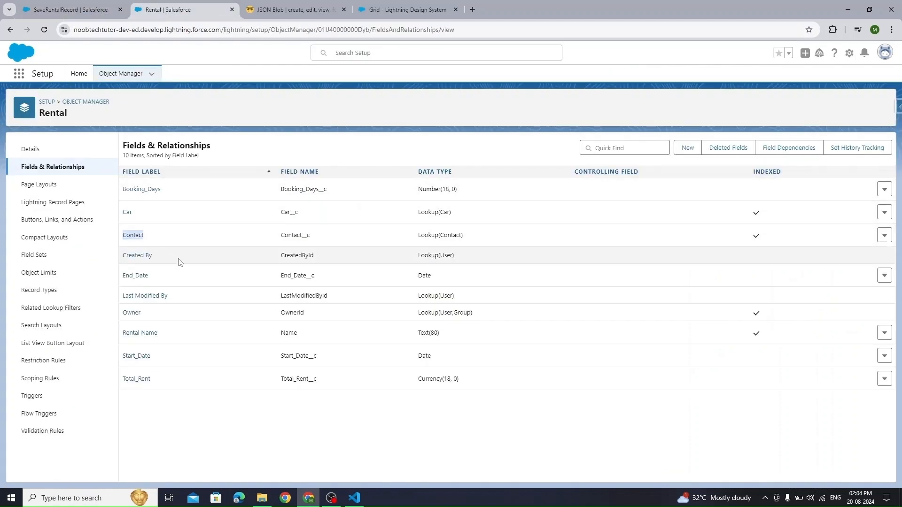
{"action": "left_click_drag", "start_coordinate": [159, 379], "coordinate": [123, 379]}
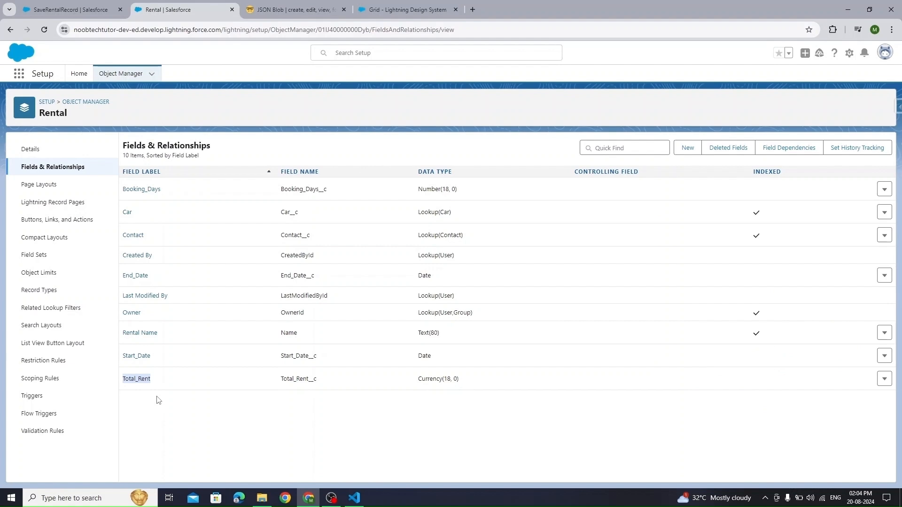
- Review the input JSON keys, then add a formula with result path TotalRent
{"action": "left_click", "coordinate": [56, 9]}
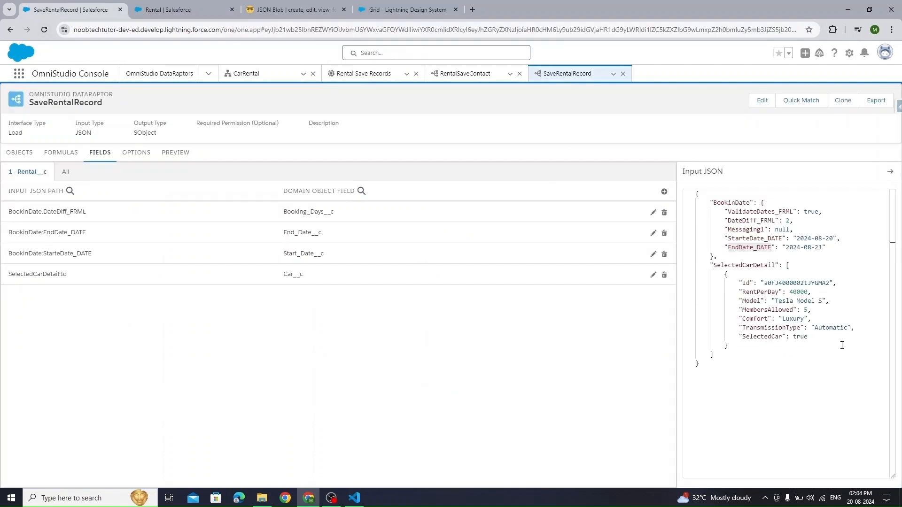
{"action": "double_click", "coordinate": [750, 292]}
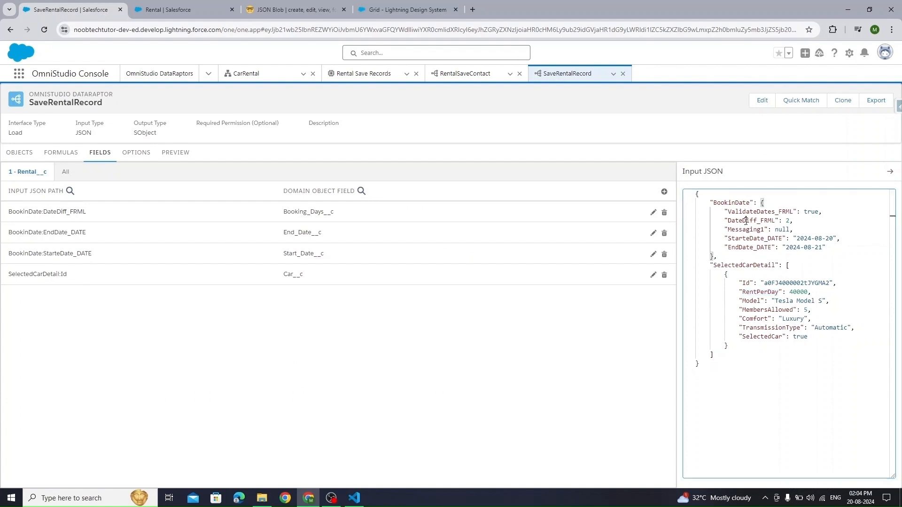
{"action": "double_click", "coordinate": [772, 222]}
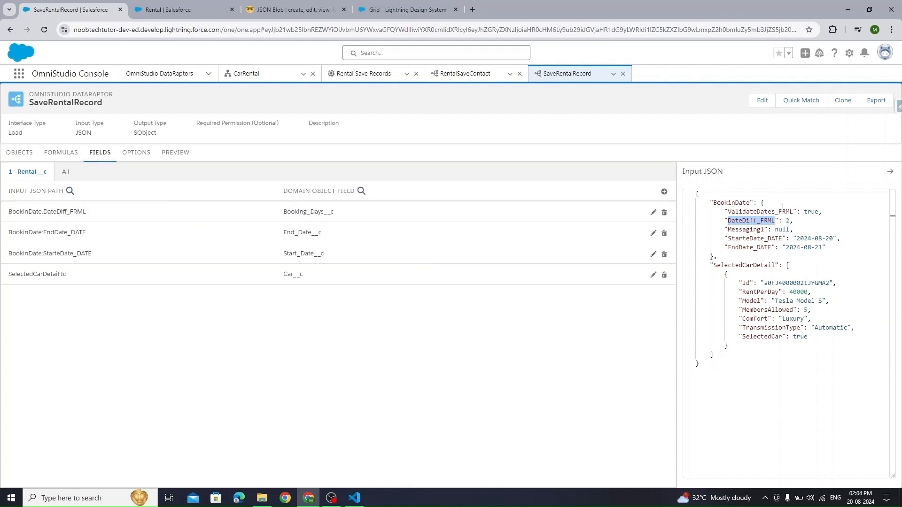
{"action": "double_click", "coordinate": [719, 202]}
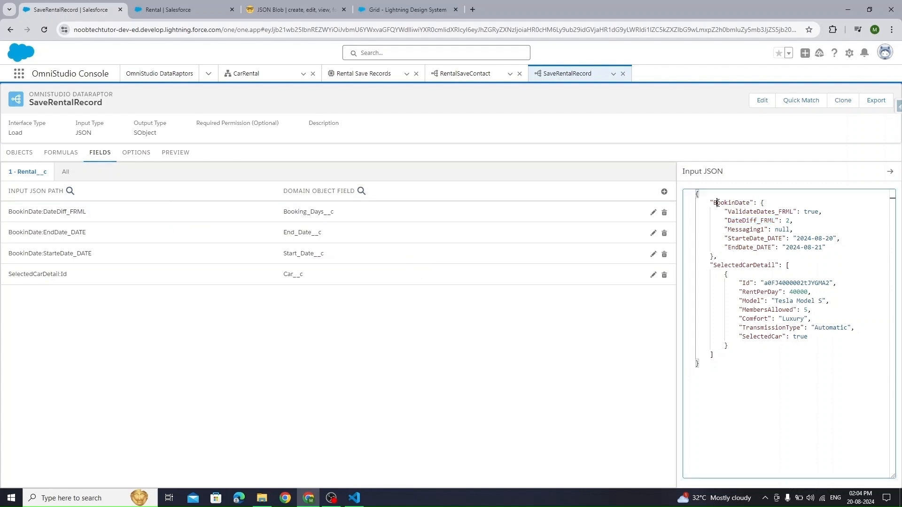
{"action": "left_click", "coordinate": [55, 155]}
{"action": "left_click", "coordinate": [451, 184]}
{"action": "left_click", "coordinate": [509, 195]}
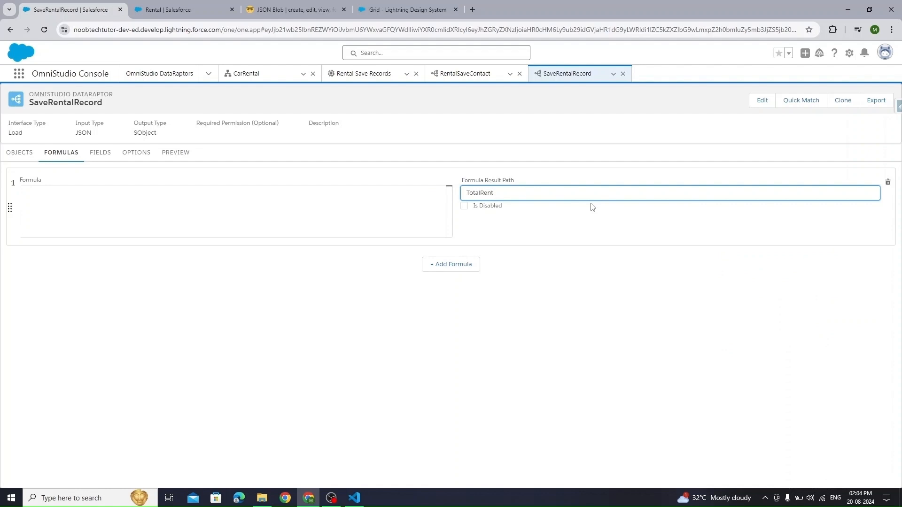
- Build and copy the path BookinDate:DateDiff_FRML from the Input JSON, then restore the key
{"action": "left_click", "coordinate": [375, 202]}
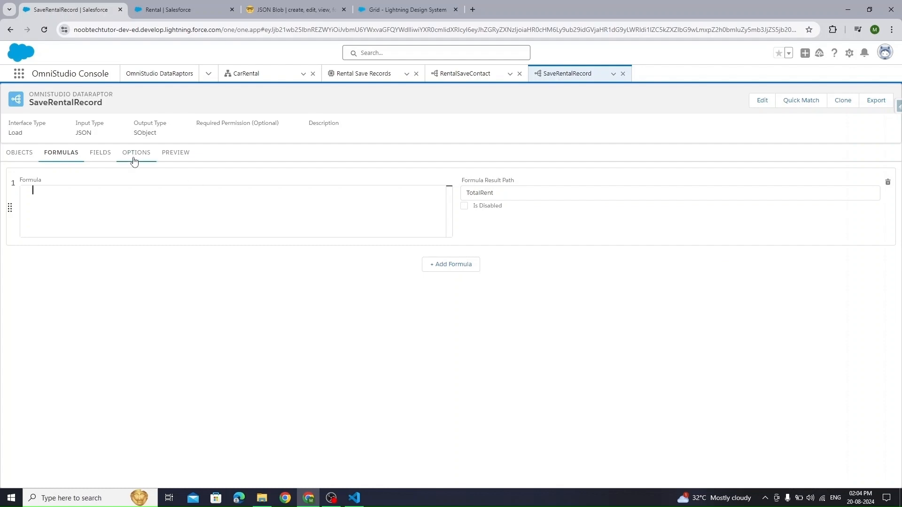
{"action": "left_click", "coordinate": [100, 153]}
{"action": "double_click", "coordinate": [731, 202]}
{"action": "key", "text": "ctrl+c"}
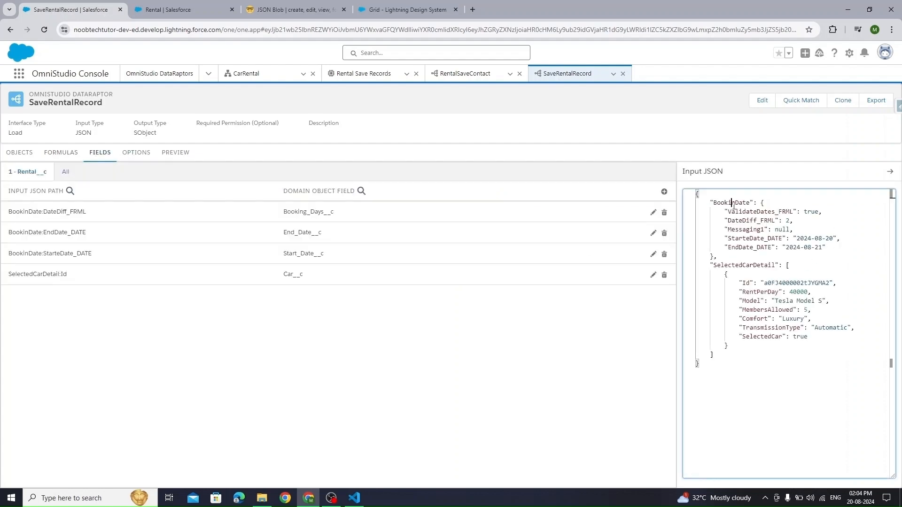
{"action": "left_click", "coordinate": [727, 221]}
{"action": "key", "text": "ctrl+v"}
{"action": "type", "text": ":"}
{"action": "left_click_drag", "start_coordinate": [727, 220], "coordinate": [815, 220]}
{"action": "key", "text": "ctrl+c"}
{"action": "key", "text": "ctrl+z"}
{"action": "key", "text": "ctrl+z"}
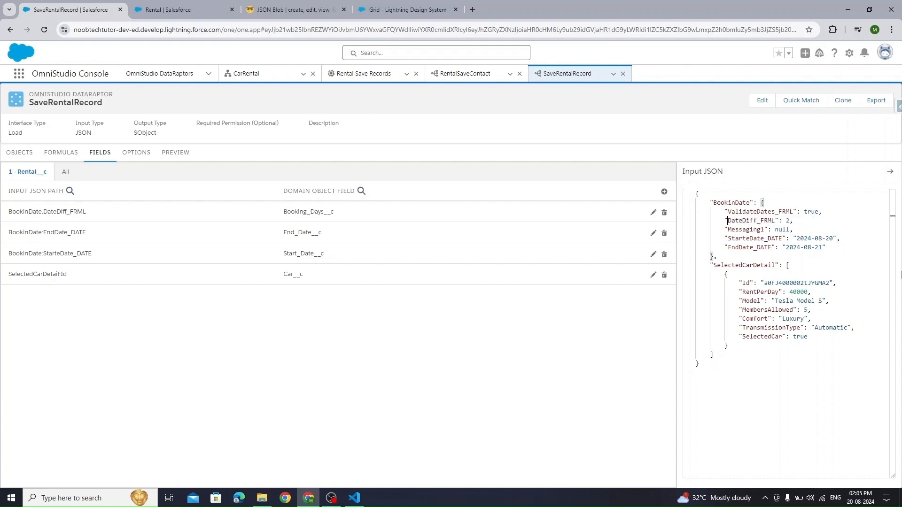
- Write %BookinDate:DateDiff_FRML%* as the start of the TotalRent formula expression
{"action": "left_click", "coordinate": [47, 155]}
{"action": "left_click", "coordinate": [98, 202]}
{"action": "type", "text": "%%"}
{"action": "key", "text": "Left"}
{"action": "key", "text": "ctrl+v"}
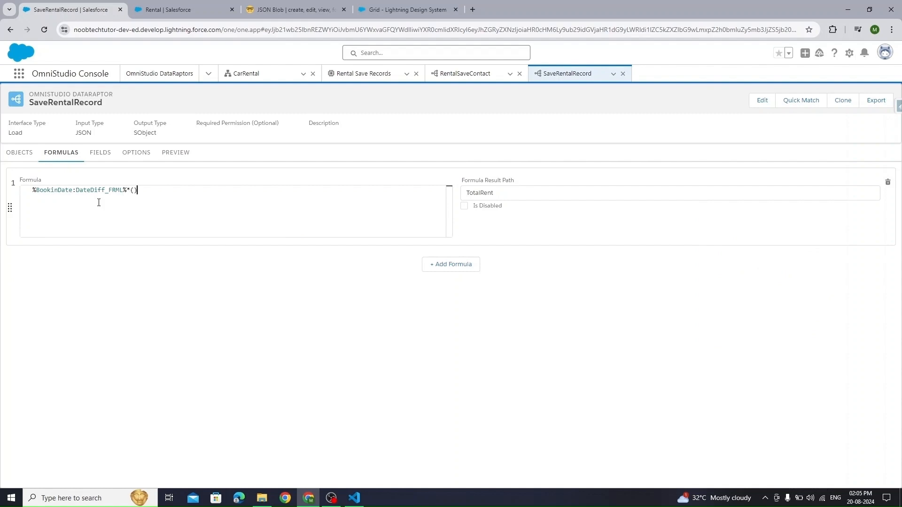
{"action": "key", "text": "BackSpace"}
{"action": "key", "text": "Left"}
{"action": "key", "text": "Left"}
{"action": "type", "text": "mul"}
{"action": "key", "text": "BackSpace"}
{"action": "key", "text": "BackSpace"}
{"action": "key", "text": "BackSpace"}
{"action": "type", "text": "m"}
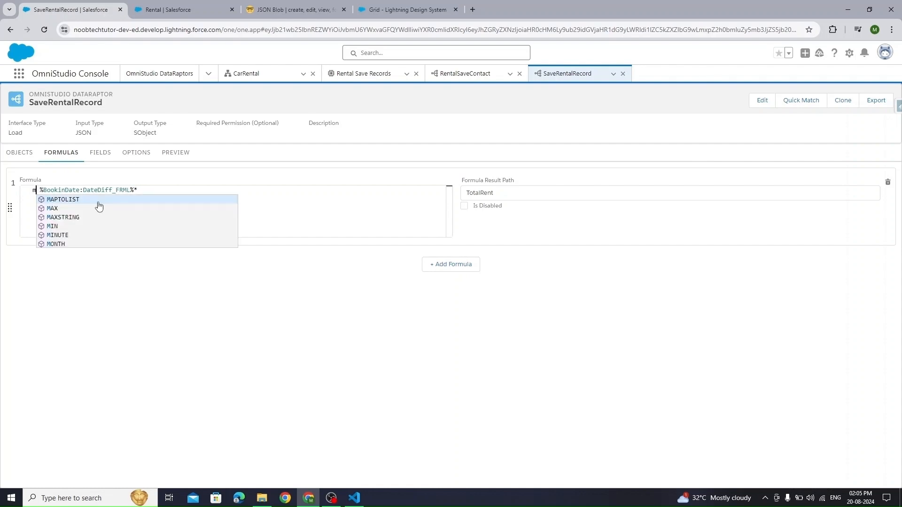
{"action": "key", "text": "BackSpace"}
{"action": "type", "text": "mat"}
{"action": "key", "text": "Delete"}
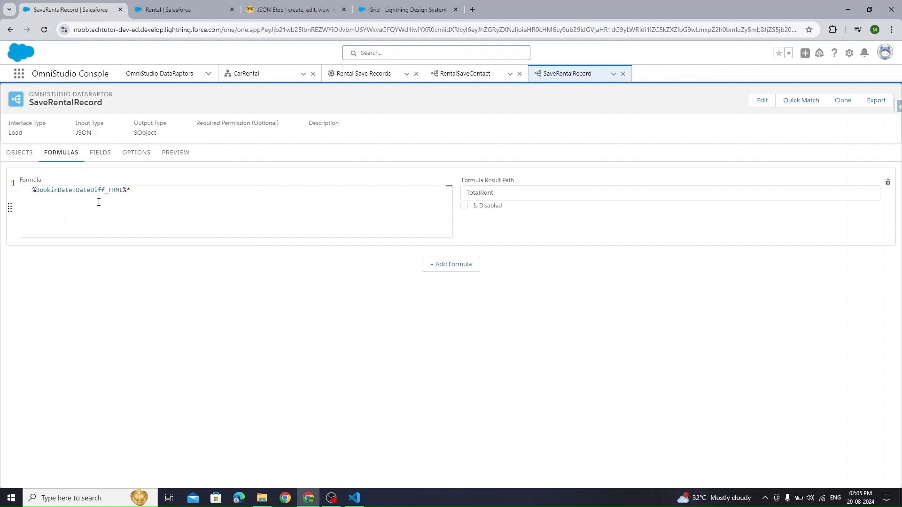
- Build and copy the path SelectedCarDetail|1:RentPerDay in the Input JSON, then undo the edit
{"action": "left_click", "coordinate": [100, 152]}
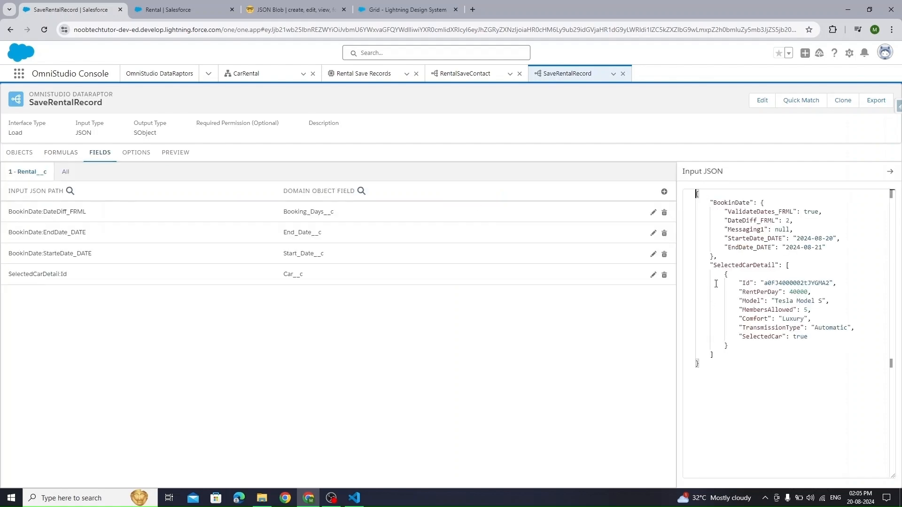
{"action": "double_click", "coordinate": [762, 265]}
{"action": "key", "text": "ctrl+c"}
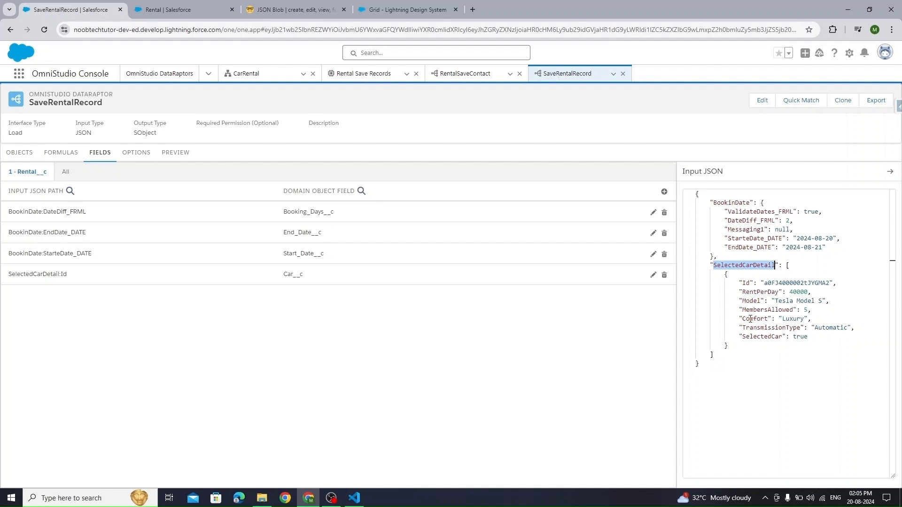
{"action": "left_click", "coordinate": [742, 292]}
{"action": "key", "text": "ctrl+v"}
{"action": "type", "text": ":1:"}
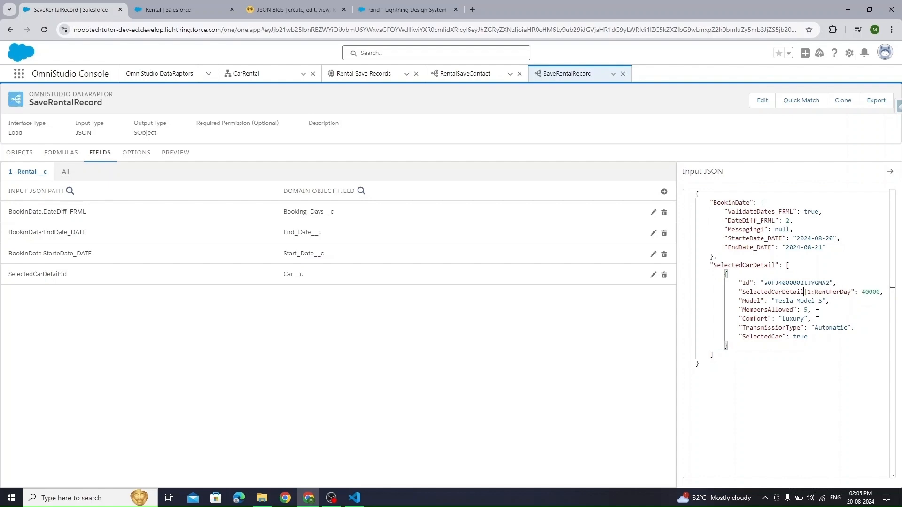
{"action": "key", "text": "ctrl+shift+Right"}
{"action": "key", "text": "ctrl+shift+Right"}
{"action": "key", "text": "ctrl+shift+Right"}
{"action": "key", "text": "ctrl+shift+Right"}
{"action": "key", "text": "ctrl+shift+Right"}
{"action": "key", "text": "ctrl+c"}
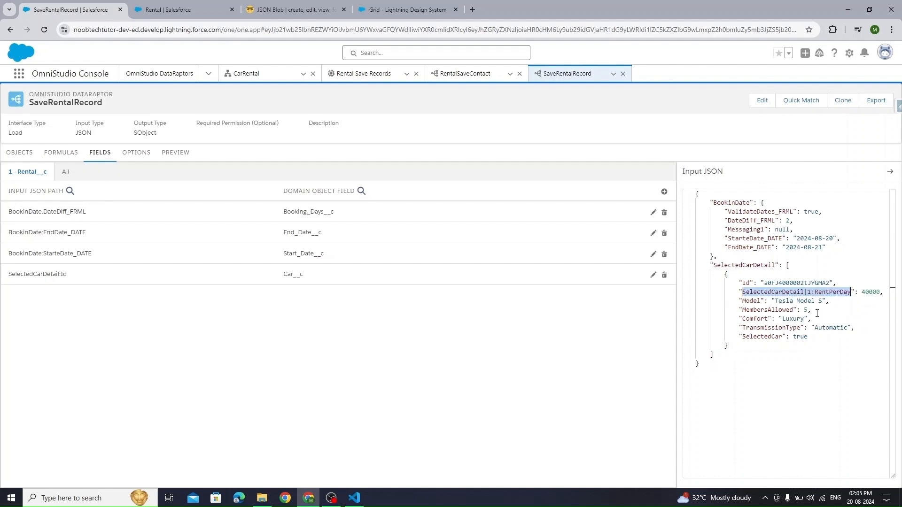
{"action": "key", "text": "ctrl+z"}
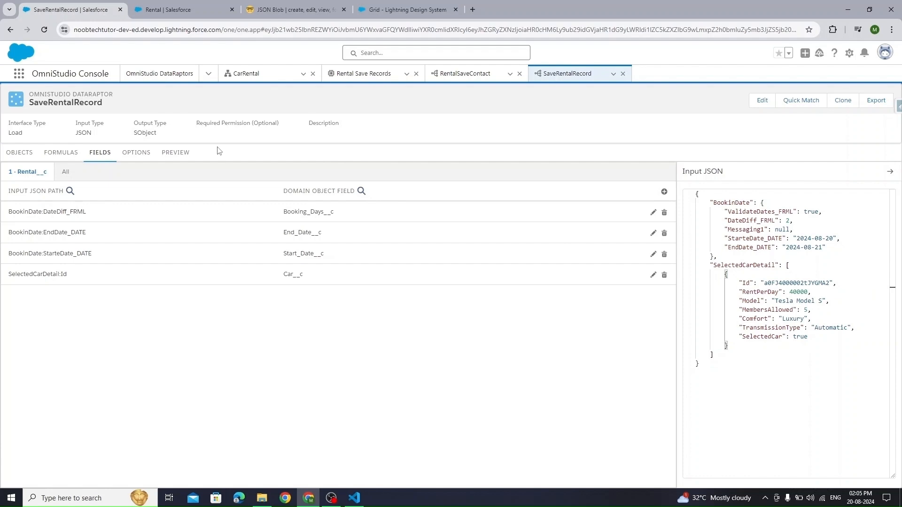
- Complete the formula as %BookinDate:DateDiff_FRML% * %SelectedCarDetail|1:RentPerDay%
{"action": "left_click", "coordinate": [63, 152]}
{"action": "left_click", "coordinate": [132, 188]}
{"action": "type", "text": "*"}
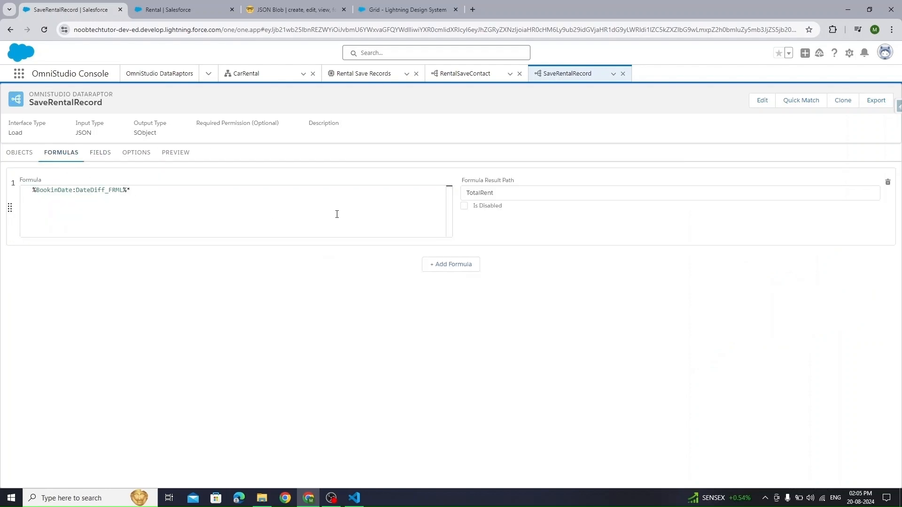
{"action": "key", "text": "ctrl+v"}
{"action": "double_click", "coordinate": [480, 192]}
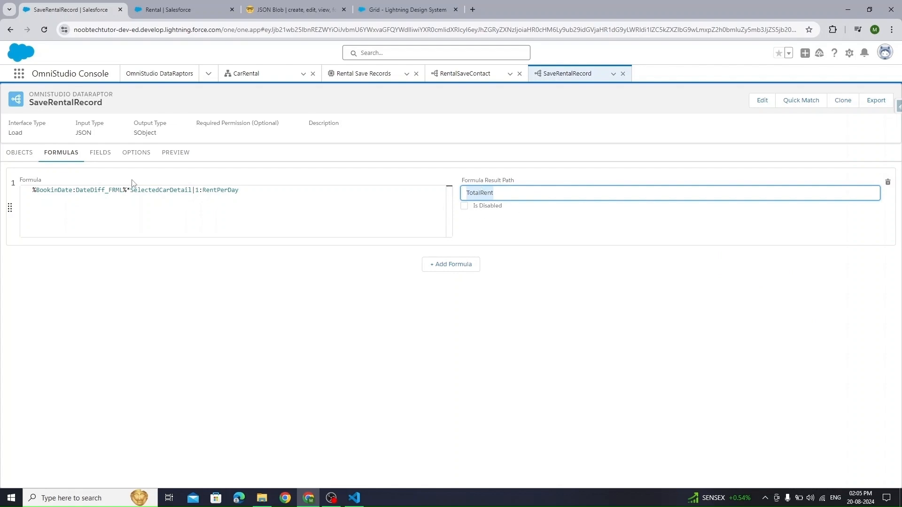
{"action": "left_click", "coordinate": [250, 193]}
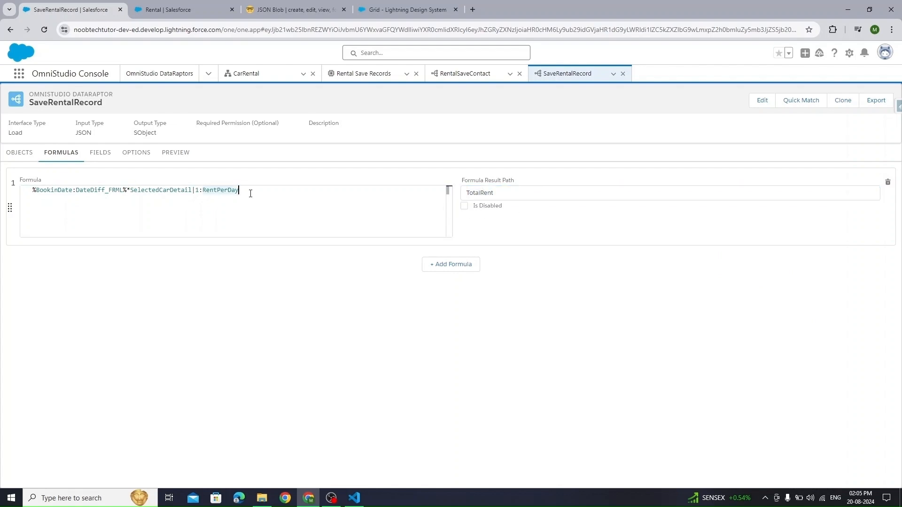
{"action": "type", "text": "%*%"}
{"action": "key", "text": "Left"}
{"action": "key", "text": "Left"}
{"action": "key", "text": "Left"}
- Add a field mapping from the TotalRent input path to the Rental field Total_Rent__c
{"action": "left_click", "coordinate": [103, 155]}
{"action": "left_click", "coordinate": [663, 191]}
{"action": "left_click", "coordinate": [46, 339]}
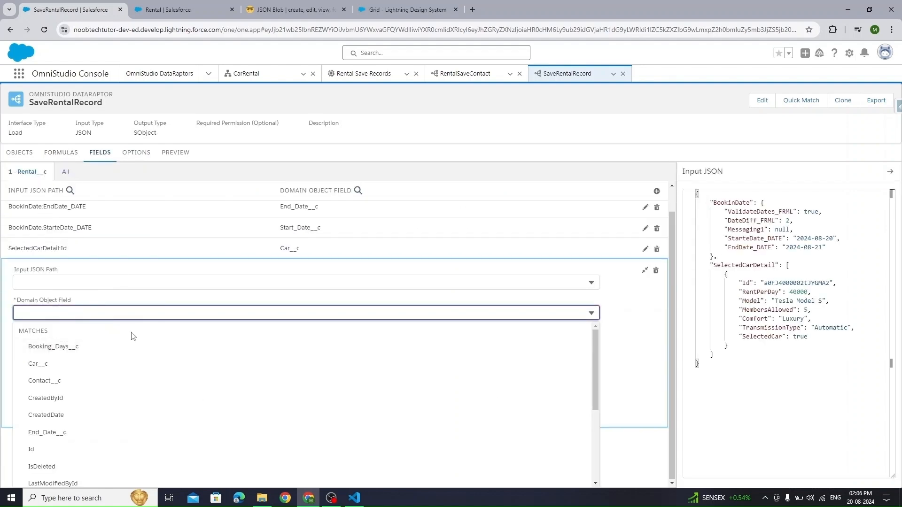
{"action": "type", "text": "tot"}
{"action": "left_click", "coordinate": [68, 390]}
{"action": "left_click", "coordinate": [61, 306]}
{"action": "type", "text": "tot"}
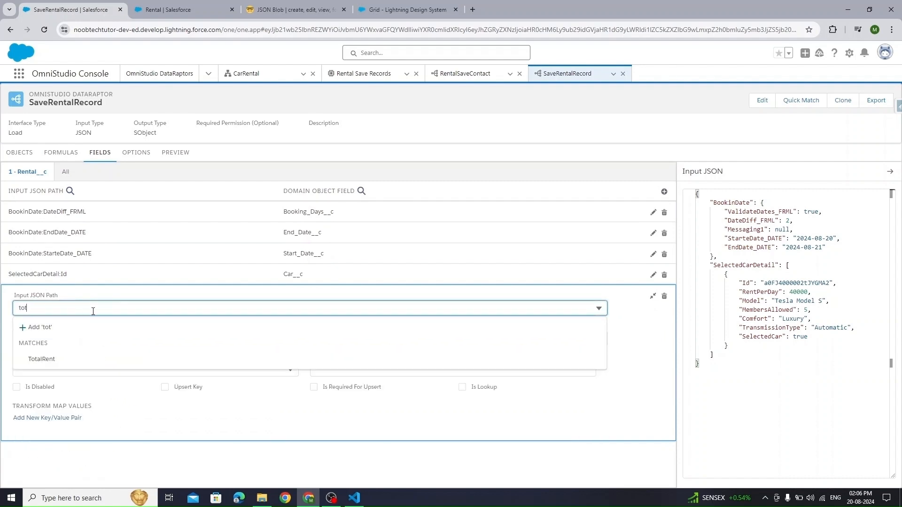
{"action": "left_click", "coordinate": [56, 358]}
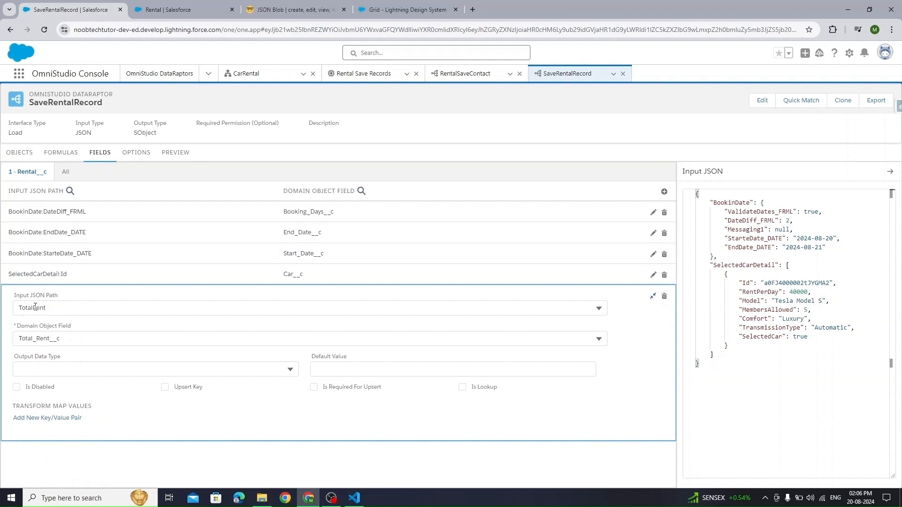
{"action": "left_click", "coordinate": [651, 297]}
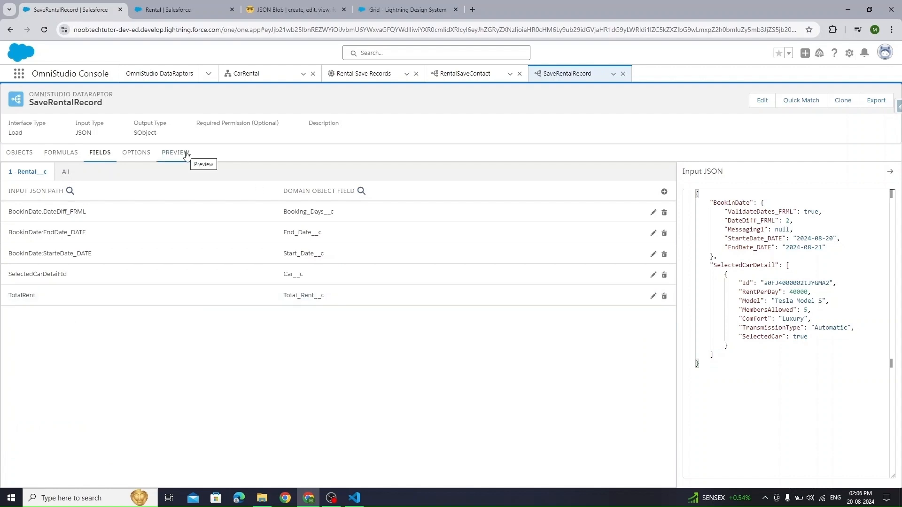
{"action": "left_click", "coordinate": [748, 371]}
- Copy the sample input JSON into the preview input and execute the DataRaptor
{"action": "key", "text": "ctrl+a"}
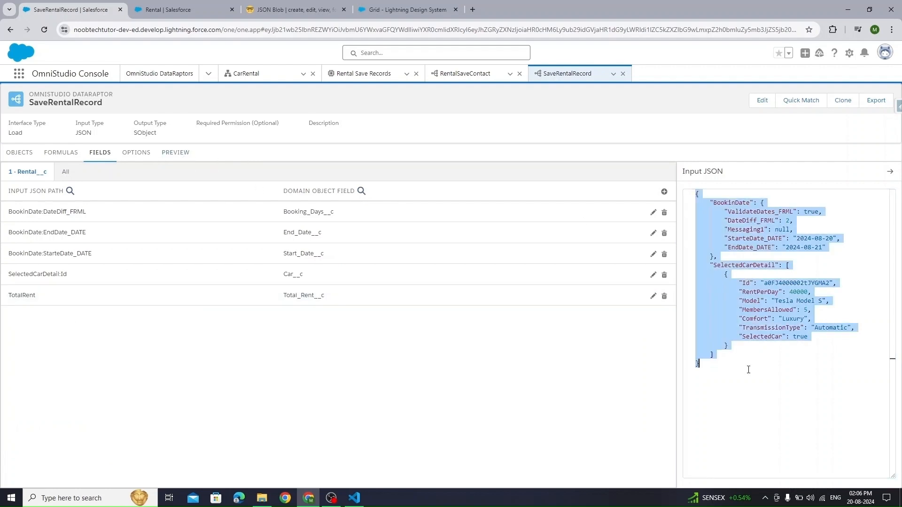
{"action": "key", "text": "ctrl+c"}
{"action": "left_click", "coordinate": [175, 153]}
{"action": "left_click", "coordinate": [134, 218]}
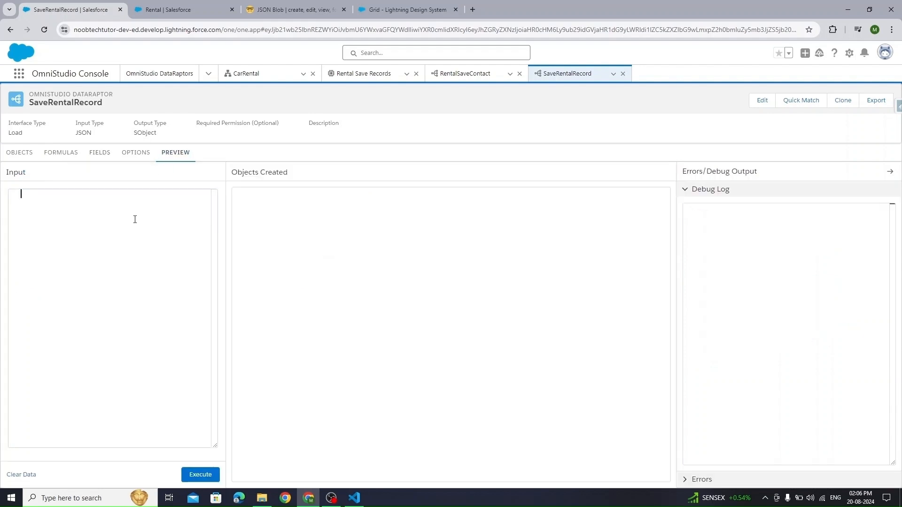
{"action": "key", "text": "ctrl+v"}
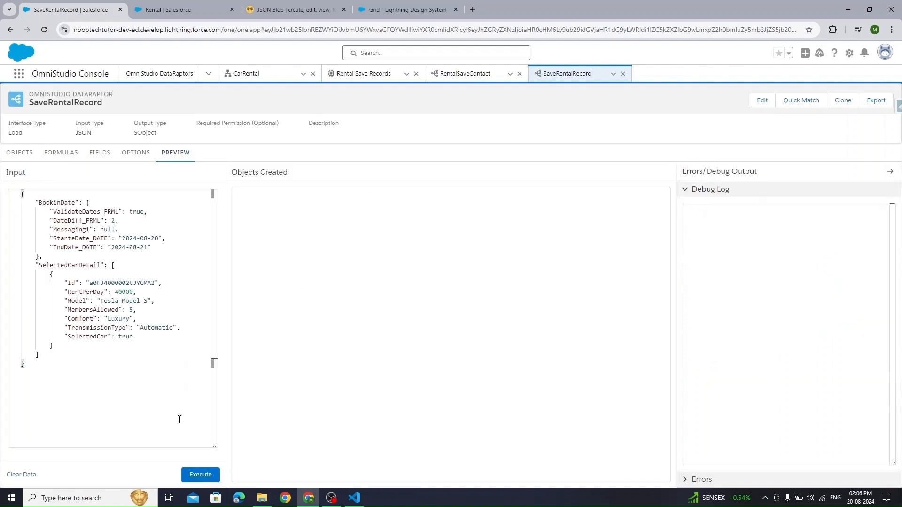
{"action": "left_click", "coordinate": [198, 473]}
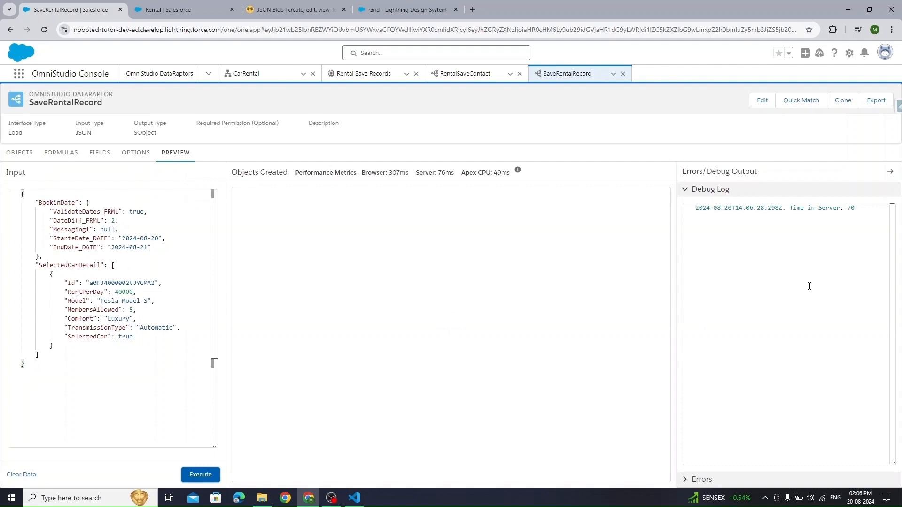
- Expand the run errors to identify the missing required field Contact__c
{"action": "left_click", "coordinate": [691, 479]}
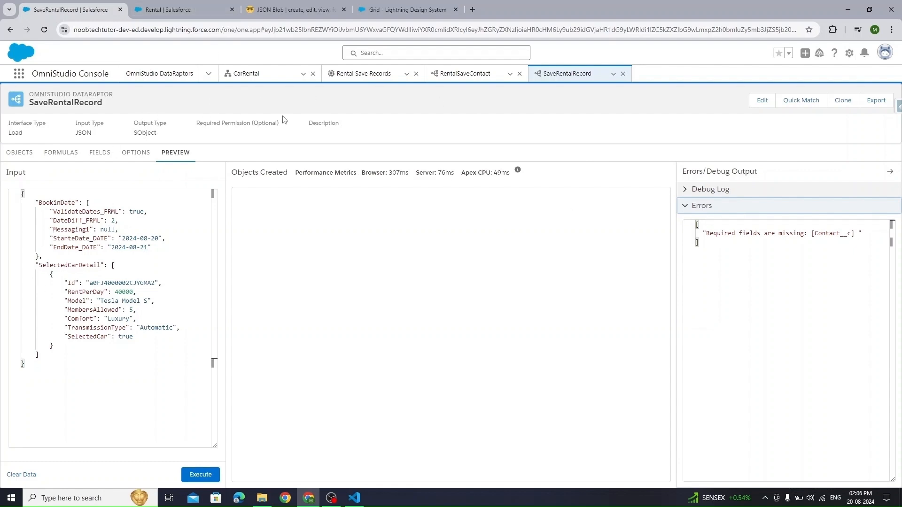
{"action": "double_click", "coordinate": [832, 234]}
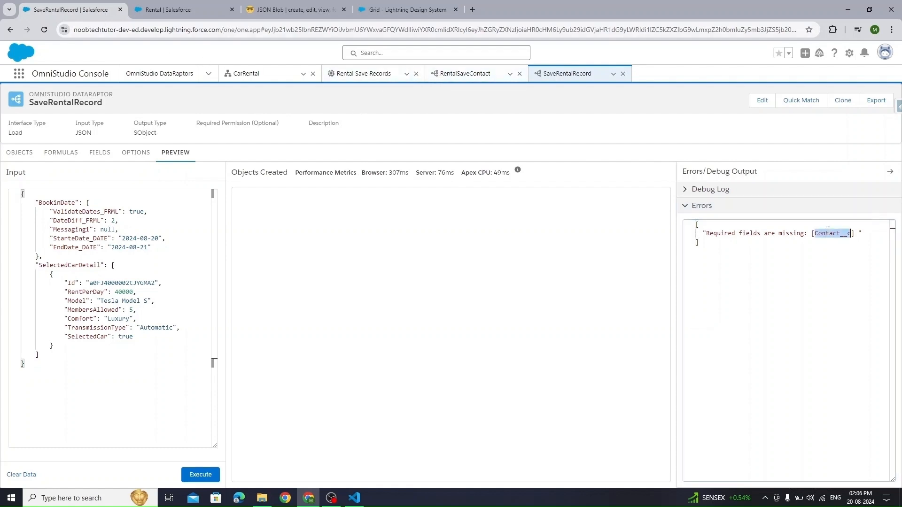
{"action": "left_click", "coordinate": [25, 153]}
- Add a new field mapping to Contact__c, leaving its input path empty
{"action": "left_click", "coordinate": [80, 156]}
{"action": "left_click", "coordinate": [100, 153]}
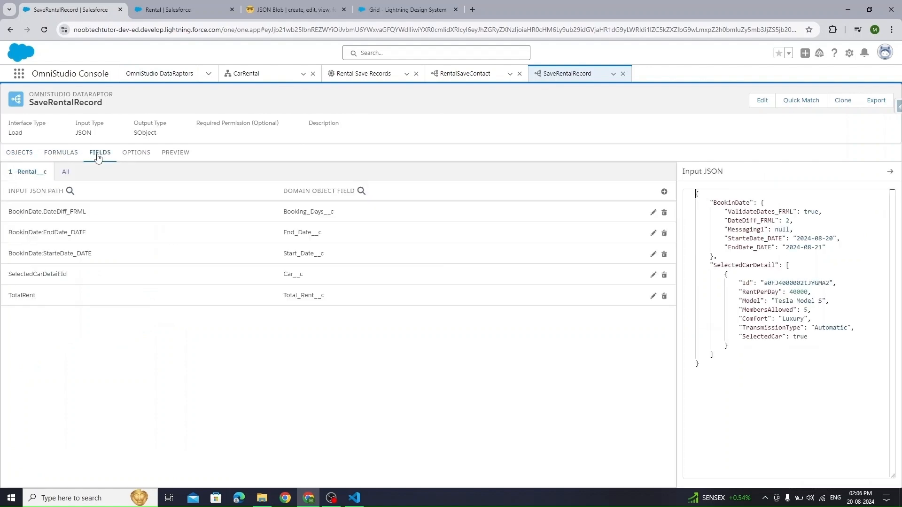
{"action": "left_click", "coordinate": [664, 192]}
{"action": "left_click", "coordinate": [162, 358]}
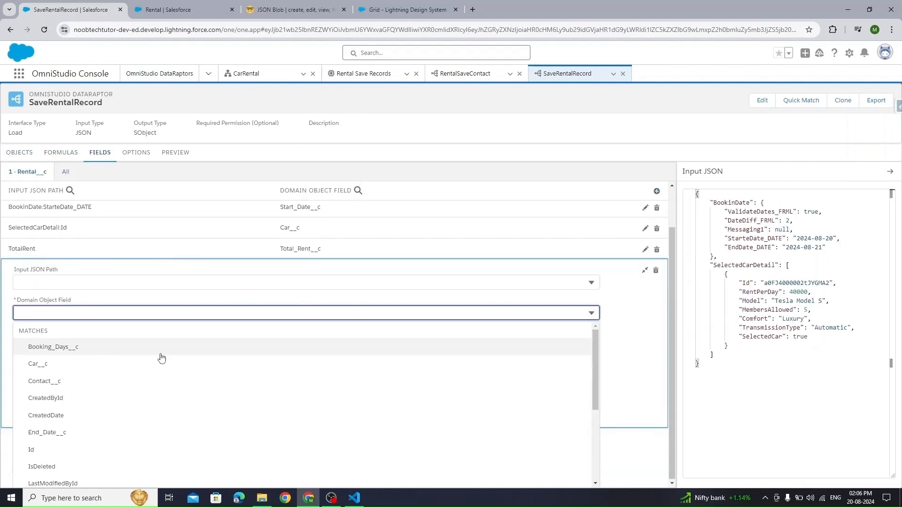
{"action": "left_click", "coordinate": [117, 379]}
{"action": "left_click", "coordinate": [375, 328]}
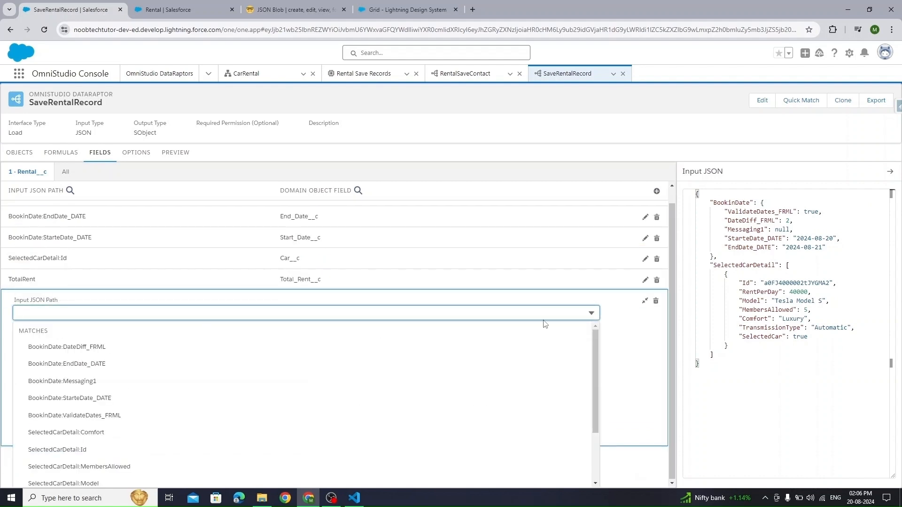
{"action": "left_click", "coordinate": [645, 300]}
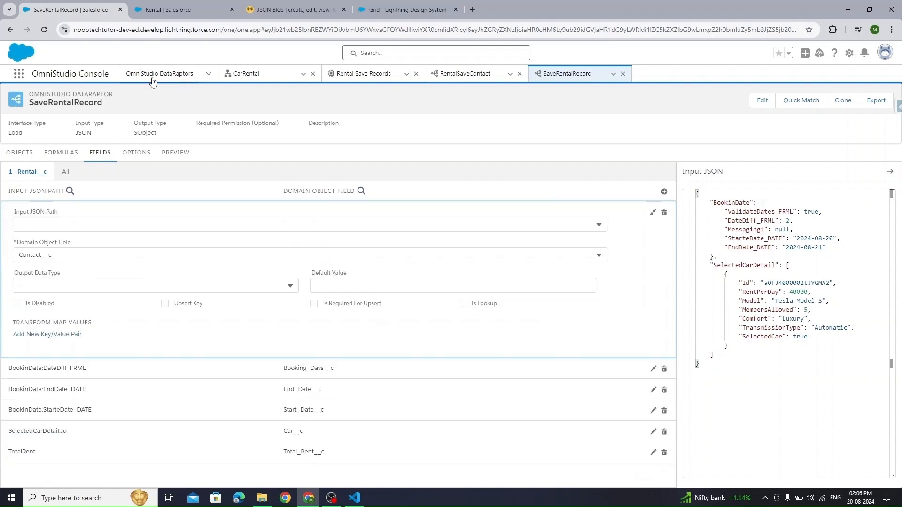
- Copy the test contact's record ID from its Contacts record address
{"action": "left_click", "coordinate": [208, 75]}
{"action": "left_click", "coordinate": [161, 180]}
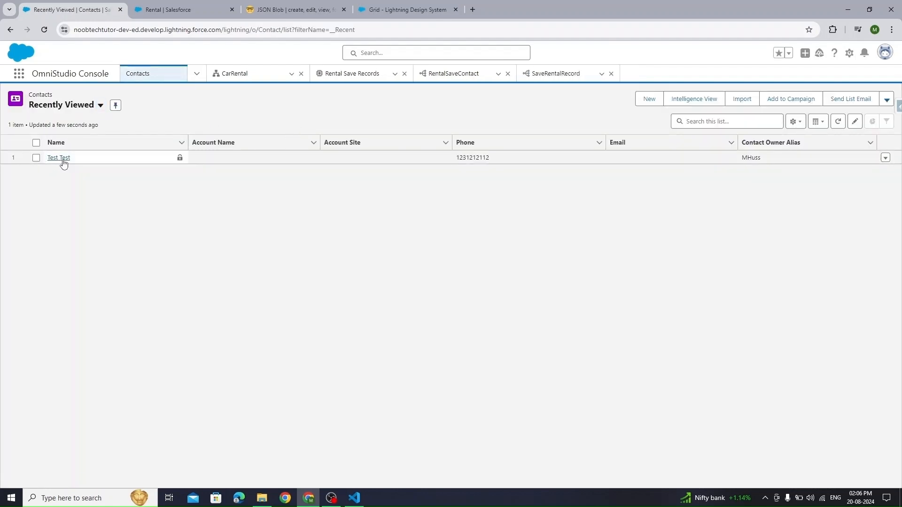
{"action": "left_click", "coordinate": [59, 157]}
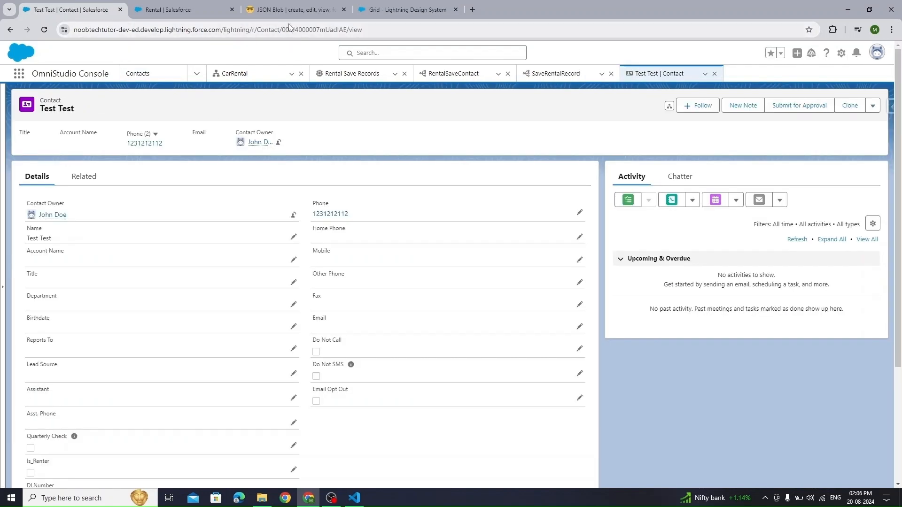
{"action": "double_click", "coordinate": [300, 27]}
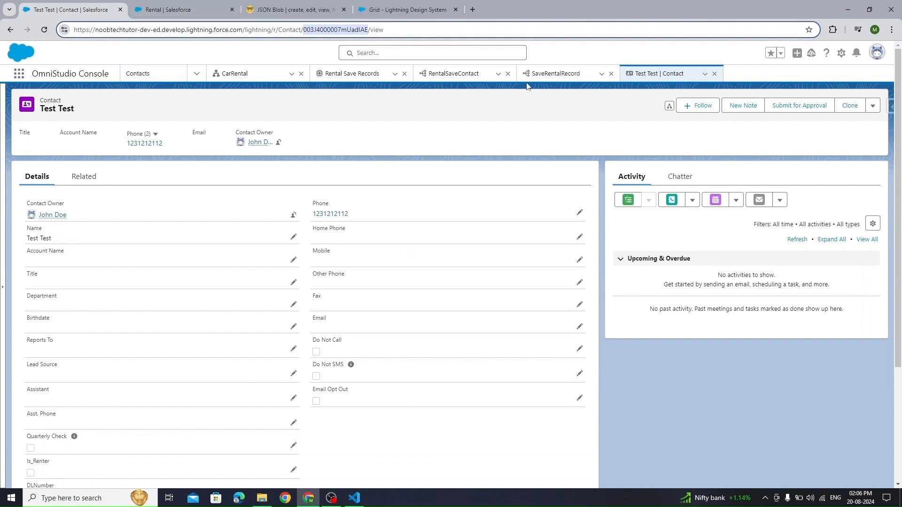
- Paste the contact record ID as the Contact__c mapping's default value
{"action": "left_click", "coordinate": [556, 74]}
{"action": "left_click", "coordinate": [355, 284]}
{"action": "key", "text": "ctrl+v"}
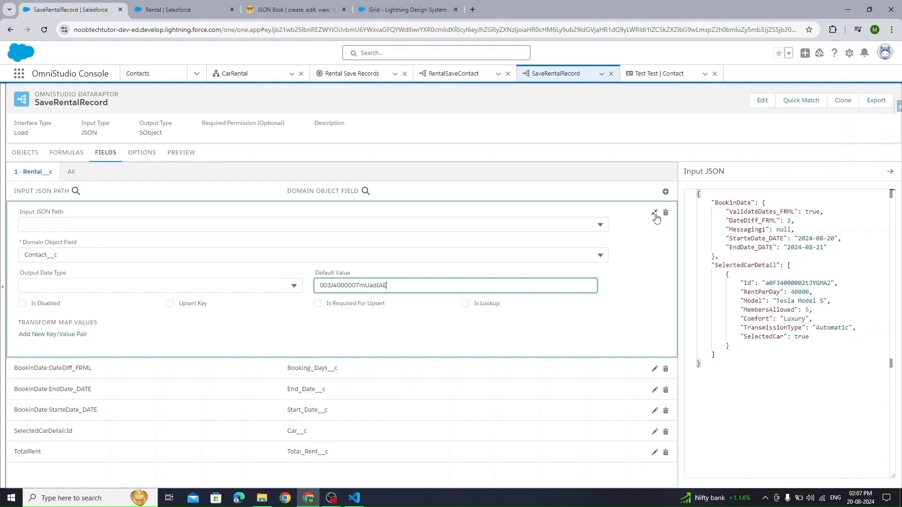
{"action": "left_click", "coordinate": [654, 212]}
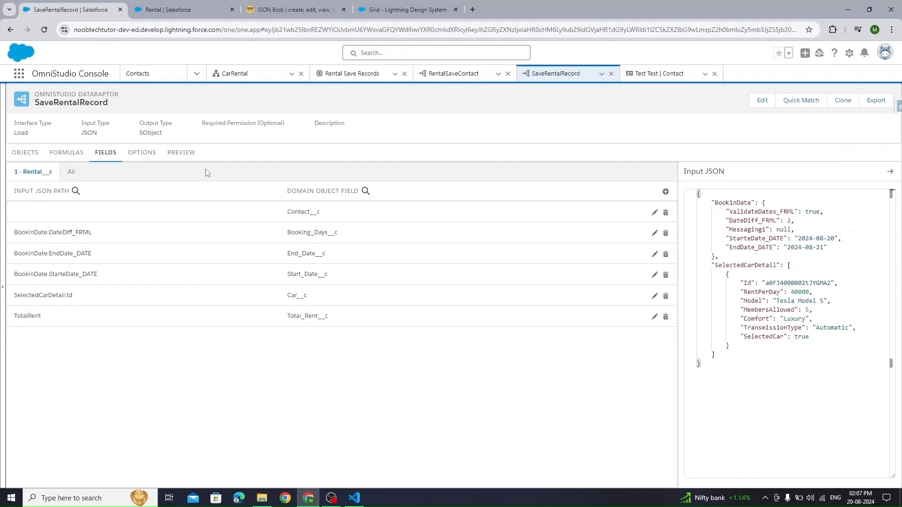
{"action": "left_click", "coordinate": [182, 152]}
- Execute the preview and verify the new Rental record's RentPerDay against its ₹80,000 total rent
{"action": "left_click", "coordinate": [205, 475]}
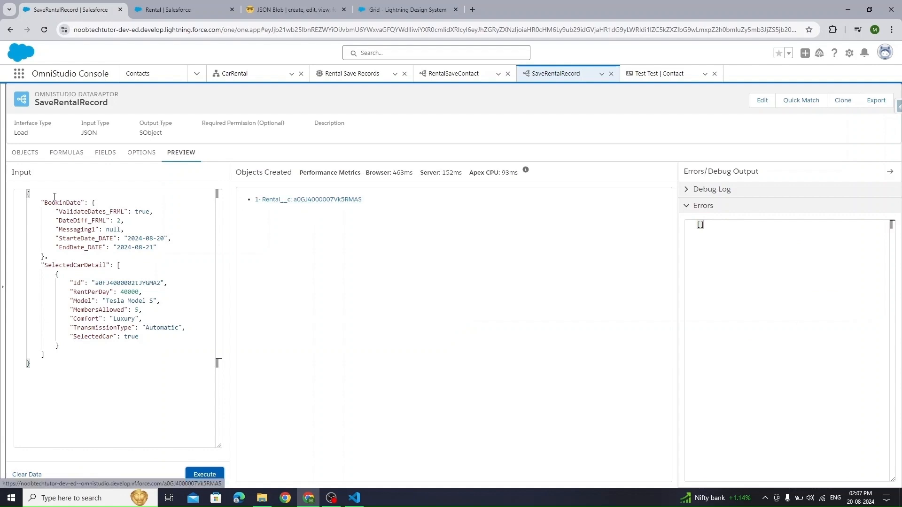
{"action": "left_click", "coordinate": [321, 200]}
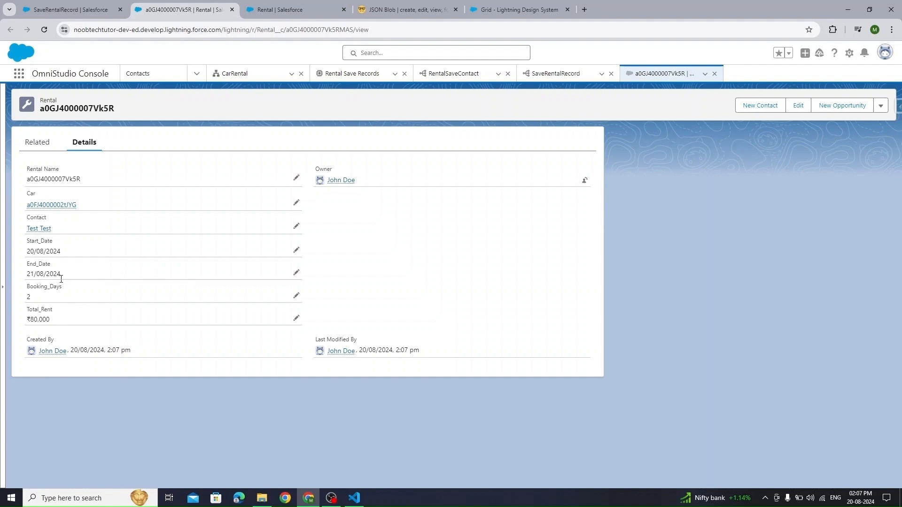
{"action": "left_click", "coordinate": [70, 9]}
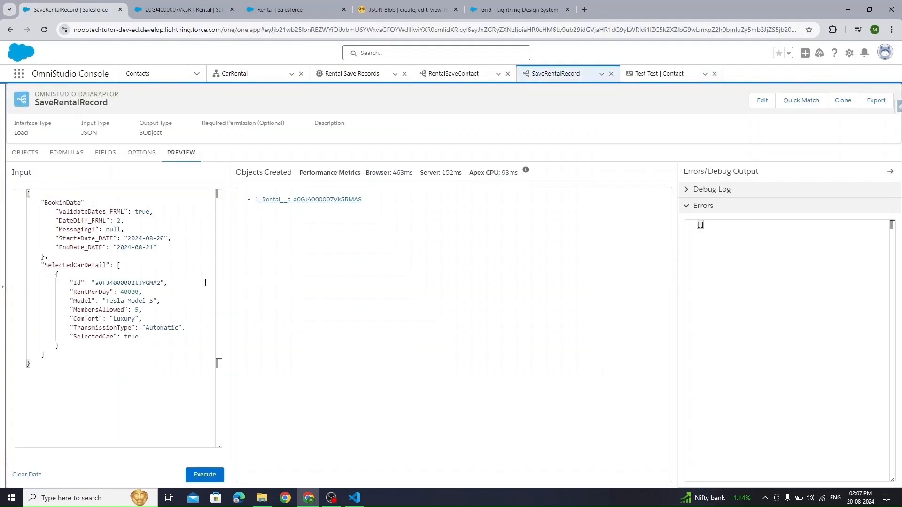
{"action": "left_click_drag", "start_coordinate": [124, 292], "coordinate": [139, 293]}
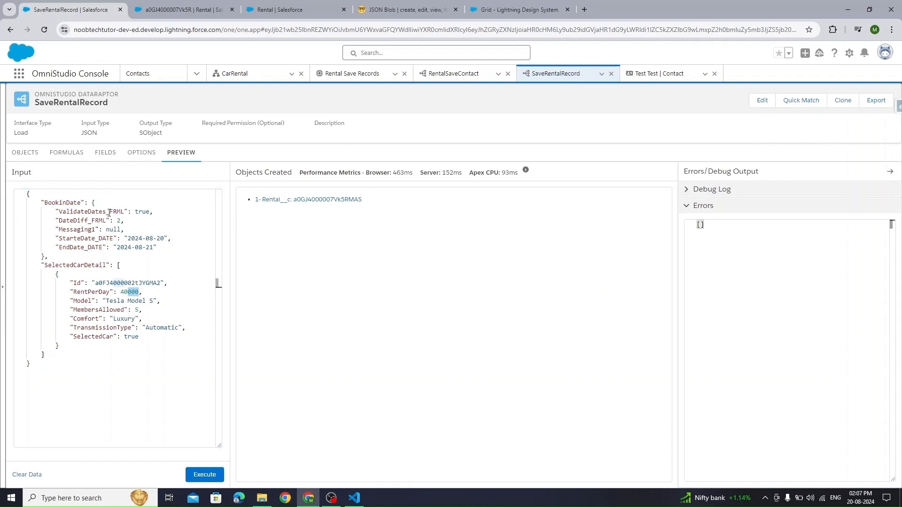
{"action": "left_click", "coordinate": [163, 7]}
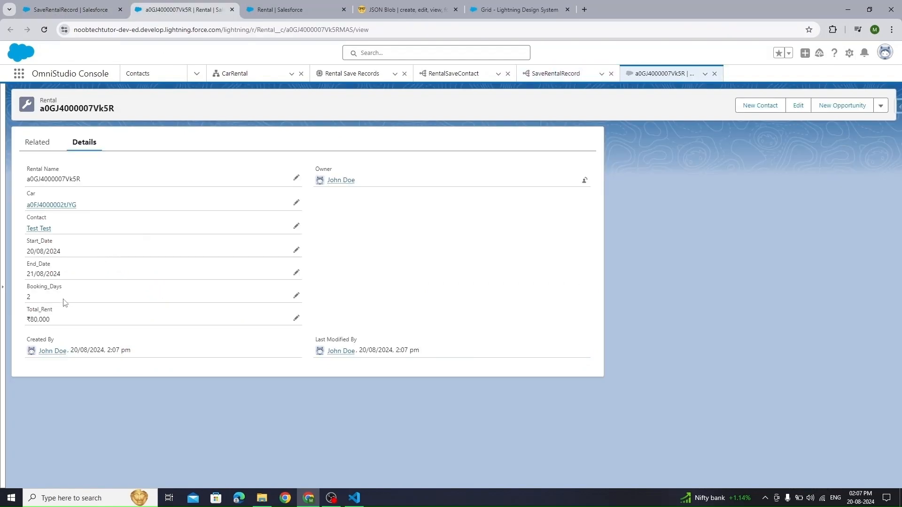
{"action": "left_click_drag", "start_coordinate": [50, 322], "coordinate": [25, 321]}
{"action": "left_click", "coordinate": [67, 13]}
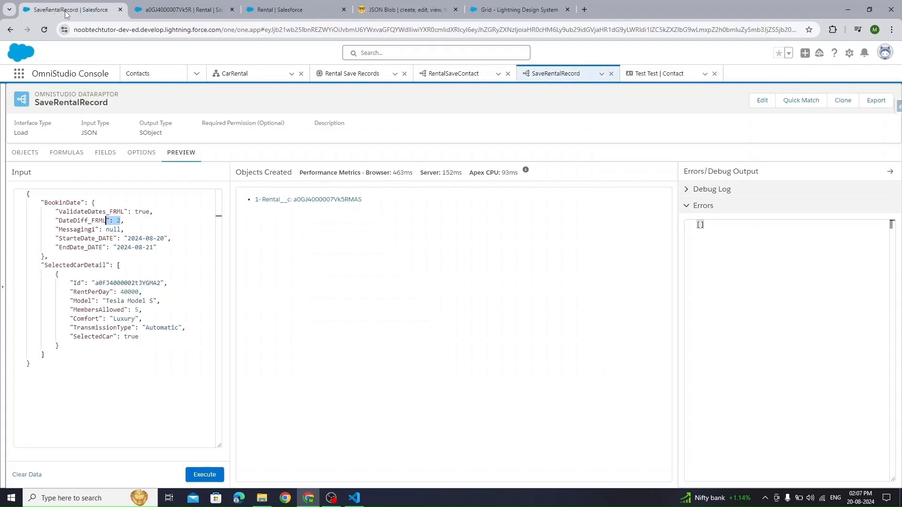
{"action": "left_click", "coordinate": [224, 11]}
- Close the Rental record tab and return to the Rental Save Records integration procedure
{"action": "left_click", "coordinate": [231, 9]}
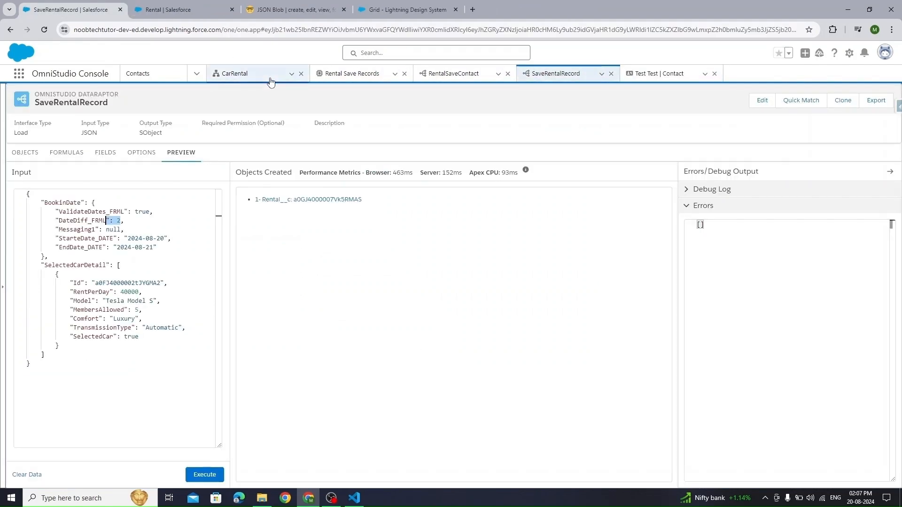
{"action": "left_click", "coordinate": [26, 153]}
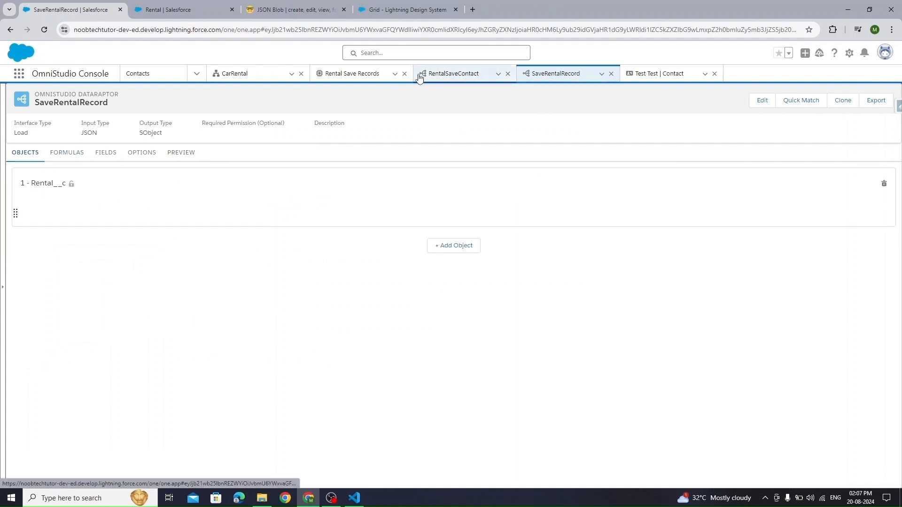
{"action": "left_click", "coordinate": [354, 74]}
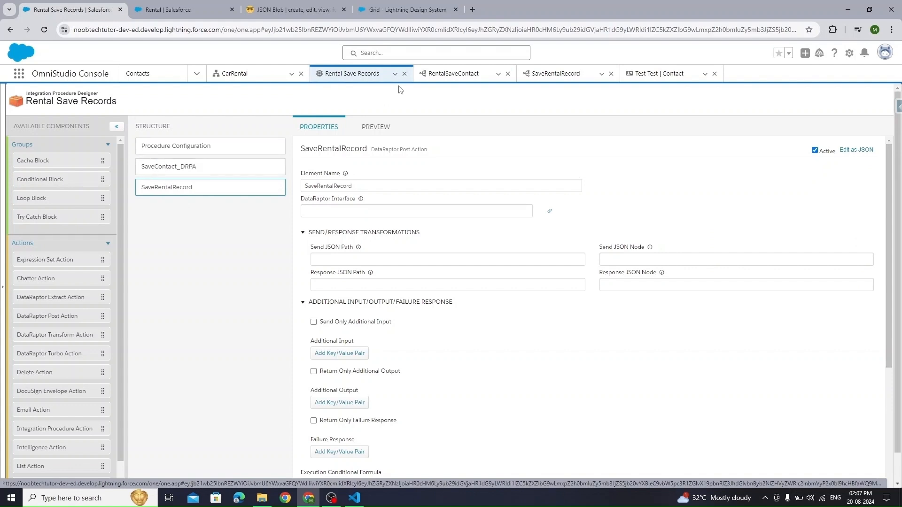
{"action": "left_click", "coordinate": [443, 75]}
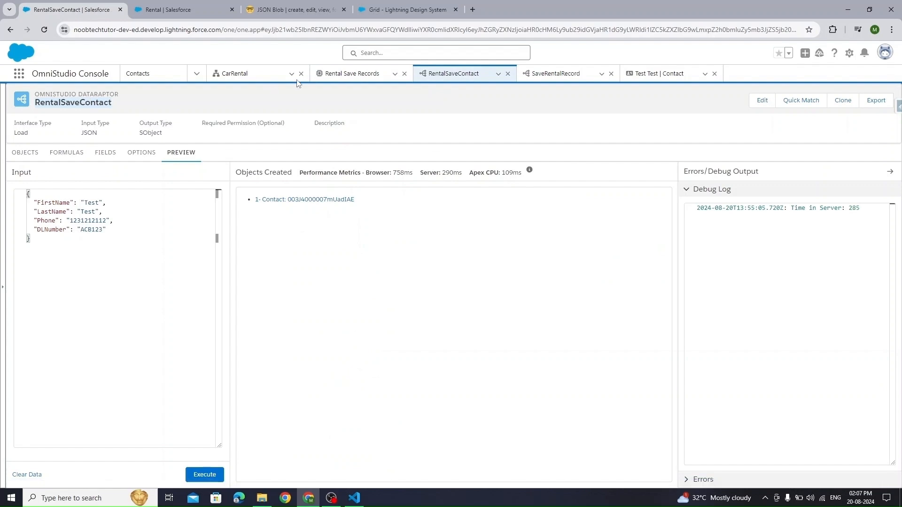
{"action": "left_click", "coordinate": [350, 74]}
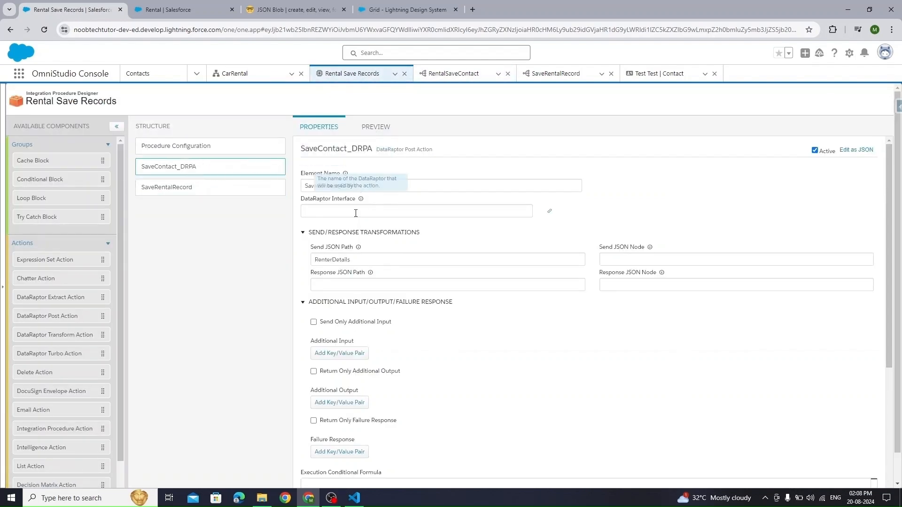
- Set the SaveContact_DRPA step's DataRaptor Interface to RentalSaveContact
{"action": "left_click", "coordinate": [407, 211]}
{"action": "type", "text": "RentalSaveContact"}
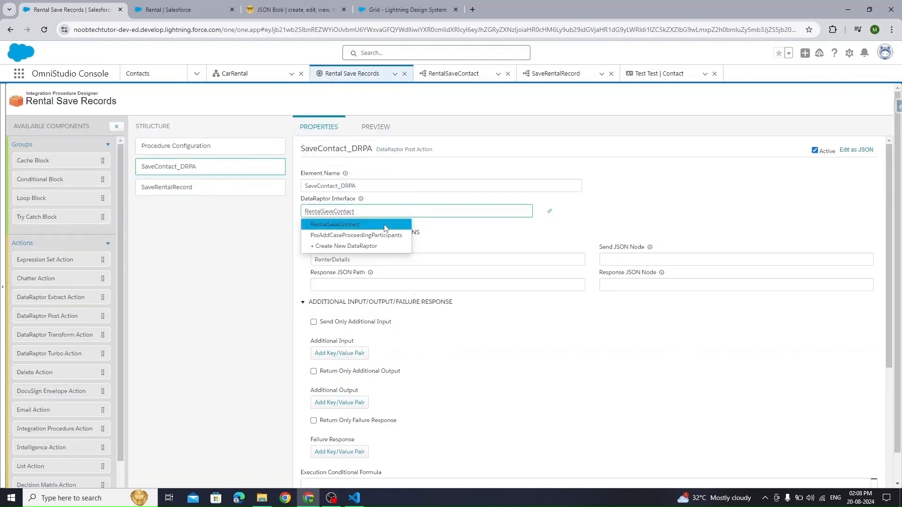
{"action": "left_click", "coordinate": [384, 224]}
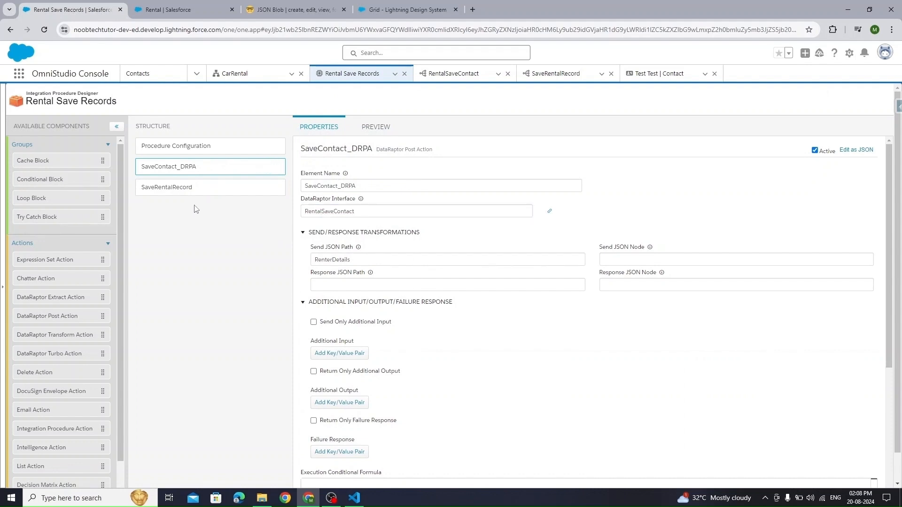
{"action": "left_click", "coordinate": [186, 190]}
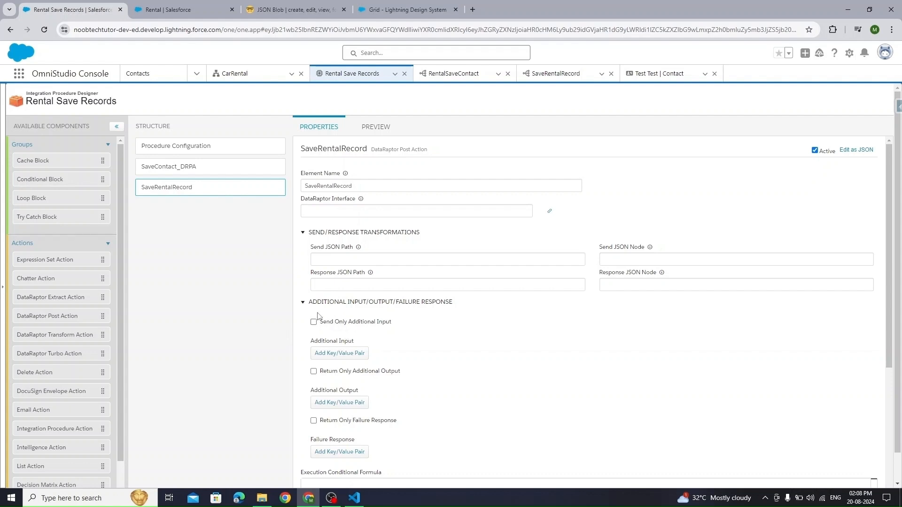
- Enable Send Only Additional Input and add a BookinDate key copied from the DataRaptor's sample JSON
{"action": "left_click", "coordinate": [314, 322]}
{"action": "left_click", "coordinate": [336, 354]}
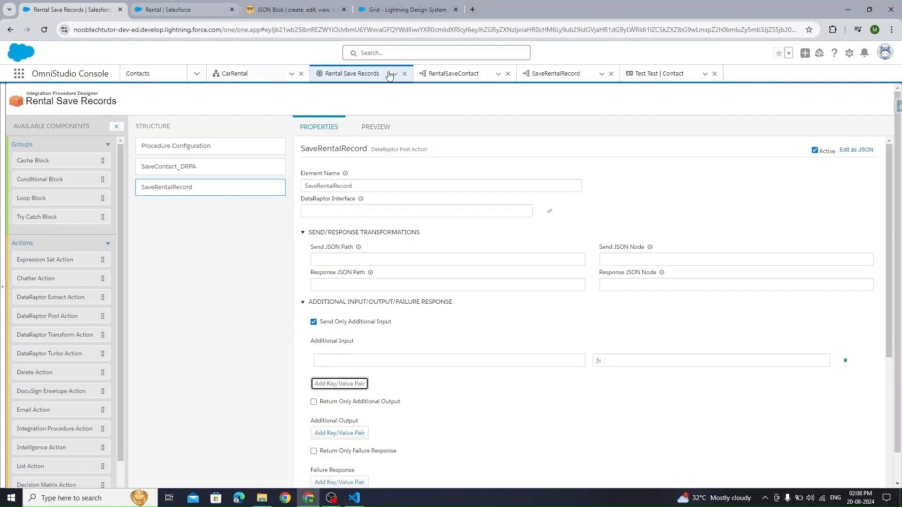
{"action": "left_click", "coordinate": [713, 74]}
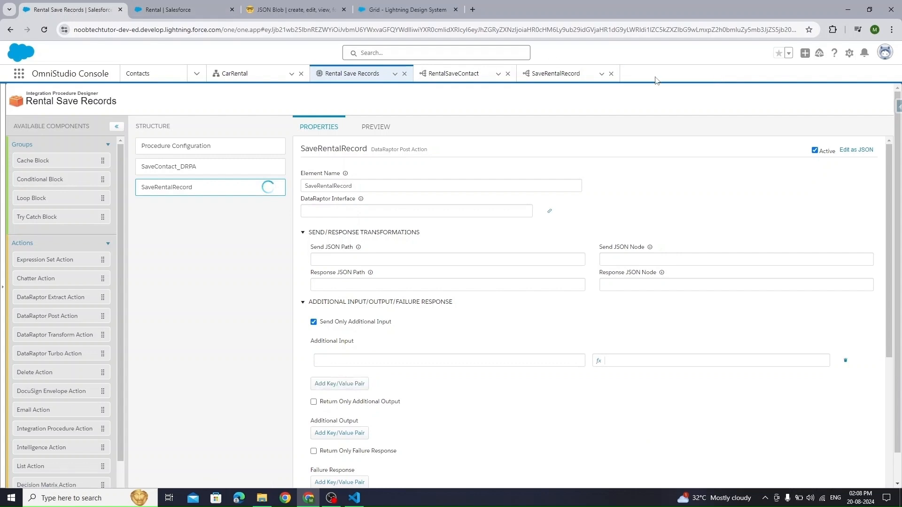
{"action": "left_click", "coordinate": [559, 75]}
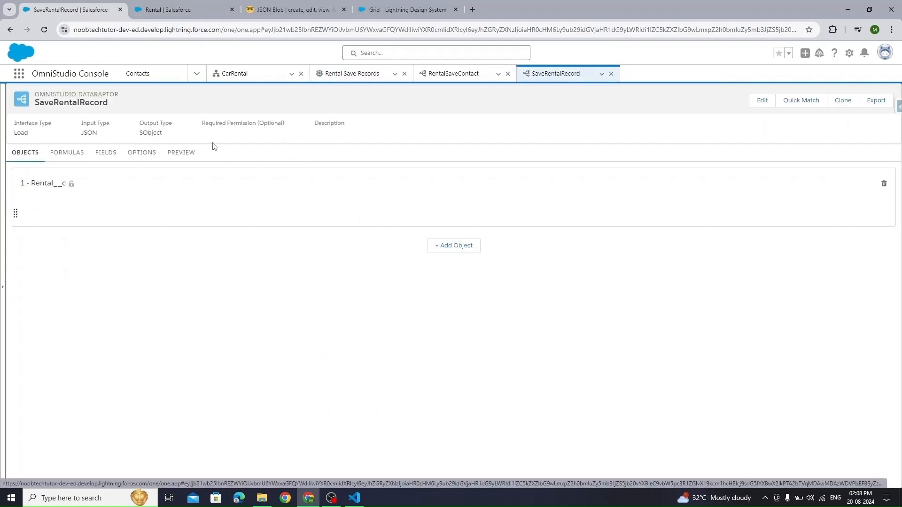
{"action": "left_click", "coordinate": [181, 152]}
{"action": "left_click_drag", "start_coordinate": [593, 77], "coordinate": [434, 76]}
{"action": "double_click", "coordinate": [62, 202]}
{"action": "key", "text": "ctrl+c"}
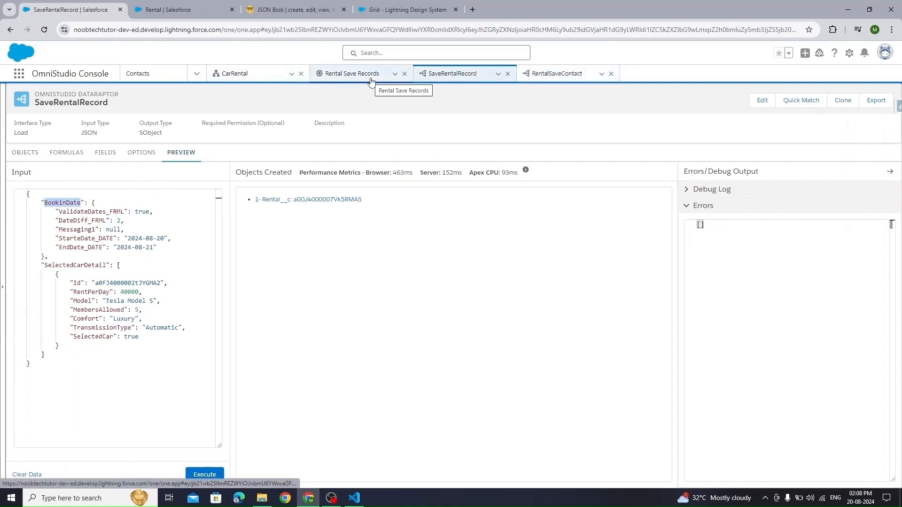
{"action": "left_click", "coordinate": [353, 74]}
{"action": "left_click", "coordinate": [336, 361]}
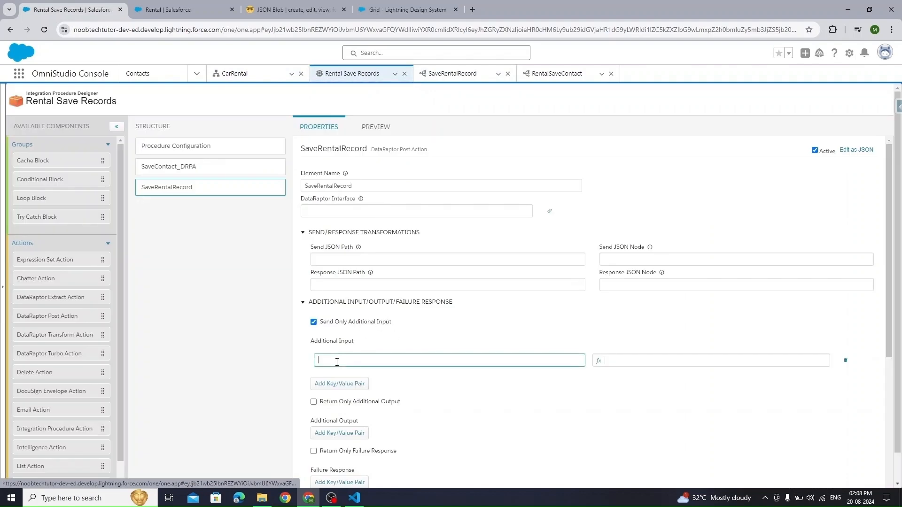
{"action": "key", "text": "ctrl+v"}
- Add a second additional input key, SelectedCarDetail, copied from the SaveRentalRecord preview
{"action": "left_click", "coordinate": [453, 72]}
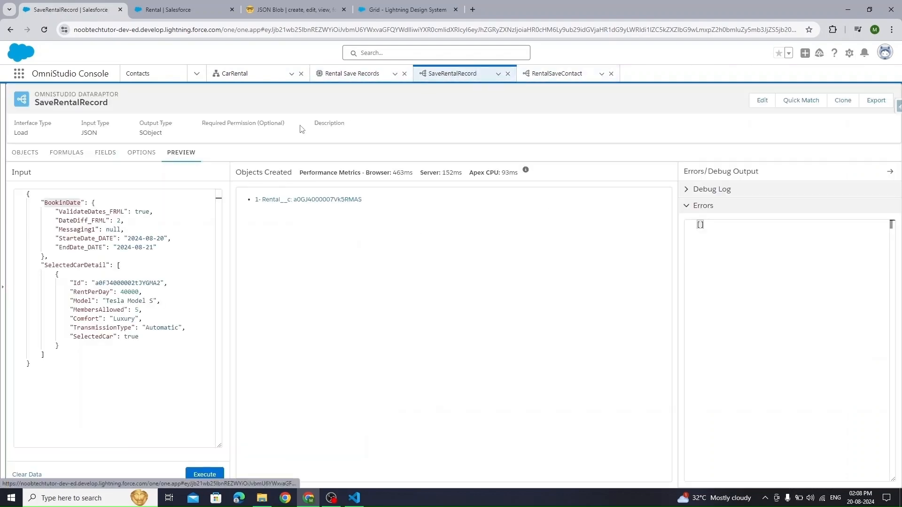
{"action": "double_click", "coordinate": [105, 265]}
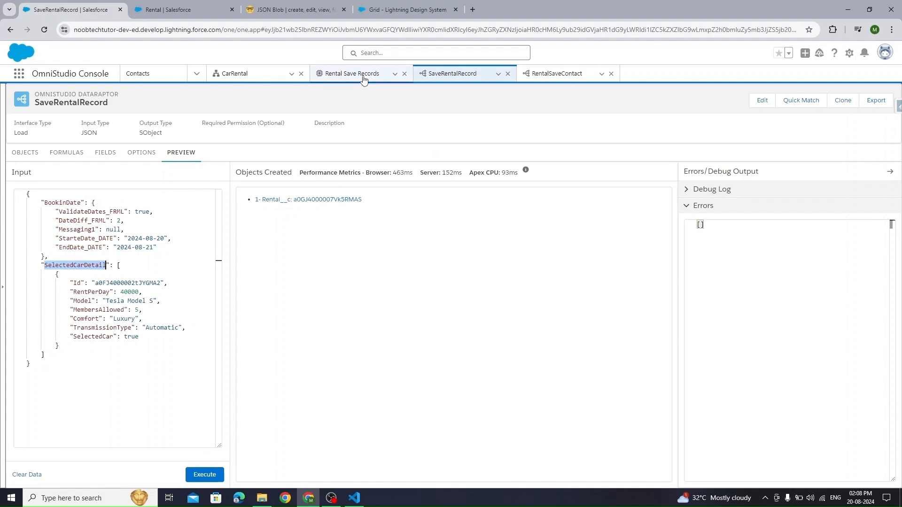
{"action": "left_click", "coordinate": [357, 74]}
{"action": "left_click", "coordinate": [335, 381]}
{"action": "left_click", "coordinate": [339, 377]}
{"action": "type", "text": "SelectedCarDetail"}
- Set the key values to %SelectedCarDetail% and %BookinDate%
{"action": "left_click", "coordinate": [613, 362]}
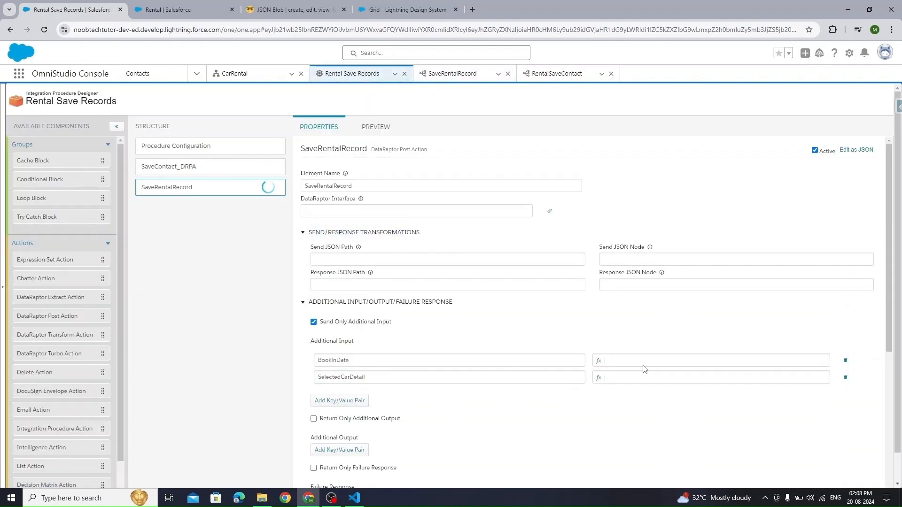
{"action": "left_click", "coordinate": [645, 376]}
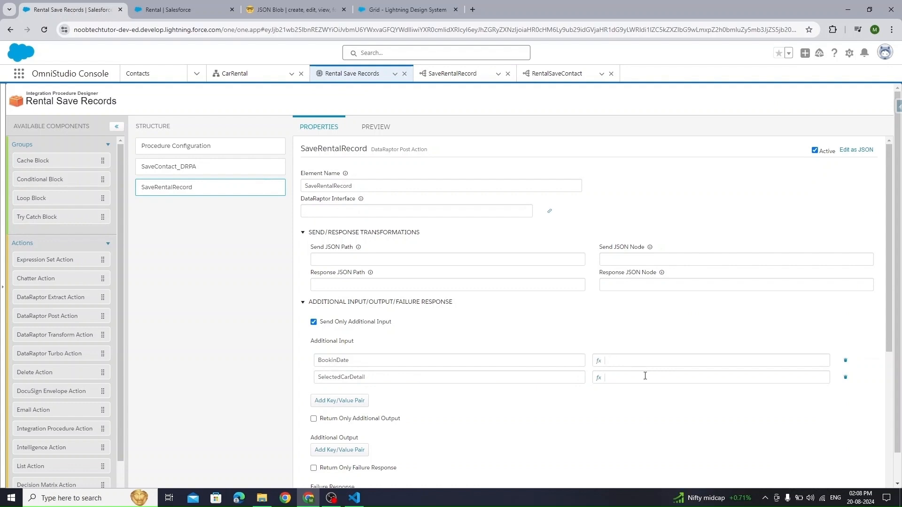
{"action": "type", "text": "%%"}
{"action": "key", "text": "Left"}
{"action": "type", "text": "SelectedCarDetail"}
{"action": "double_click", "coordinate": [331, 359]}
{"action": "key", "text": "ctrl+c"}
{"action": "left_click", "coordinate": [653, 360]}
{"action": "type", "text": "%"}
{"action": "key", "text": "ctrl+v"}
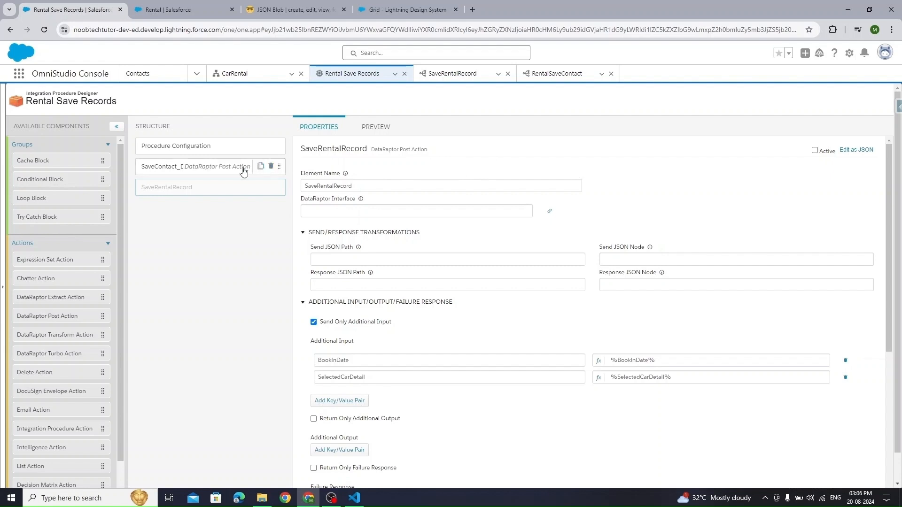
- Set SaveContact_DRPA's Send JSON Path to RenterDetails and execute the procedure preview
{"action": "left_click", "coordinate": [212, 167]}
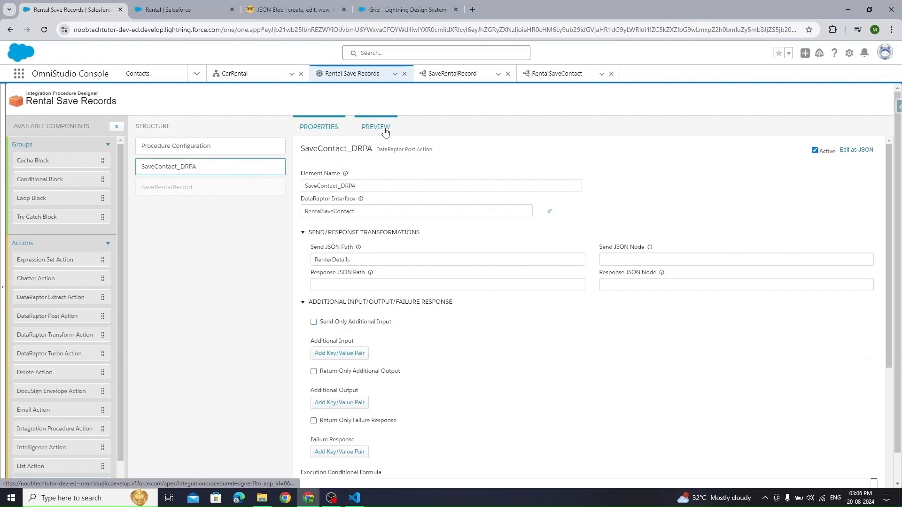
{"action": "left_click_drag", "start_coordinate": [356, 262], "coordinate": [291, 264]}
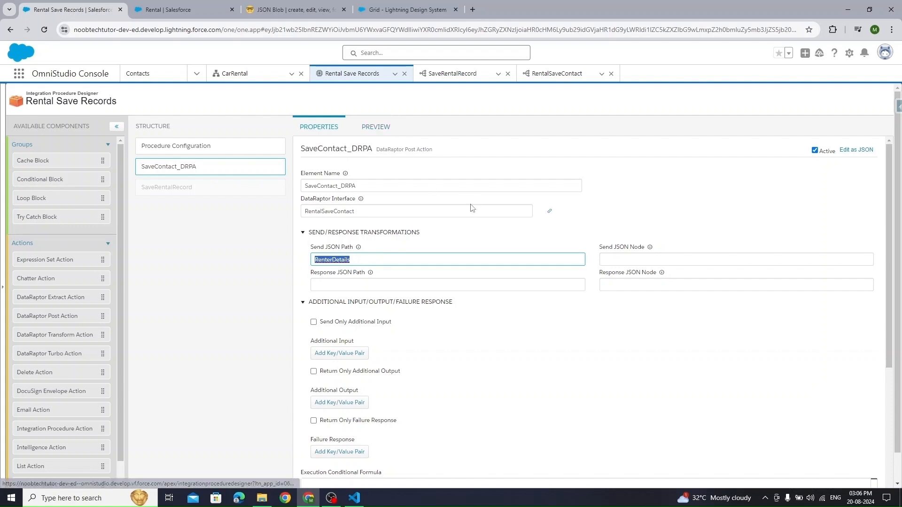
{"action": "left_click", "coordinate": [376, 132]}
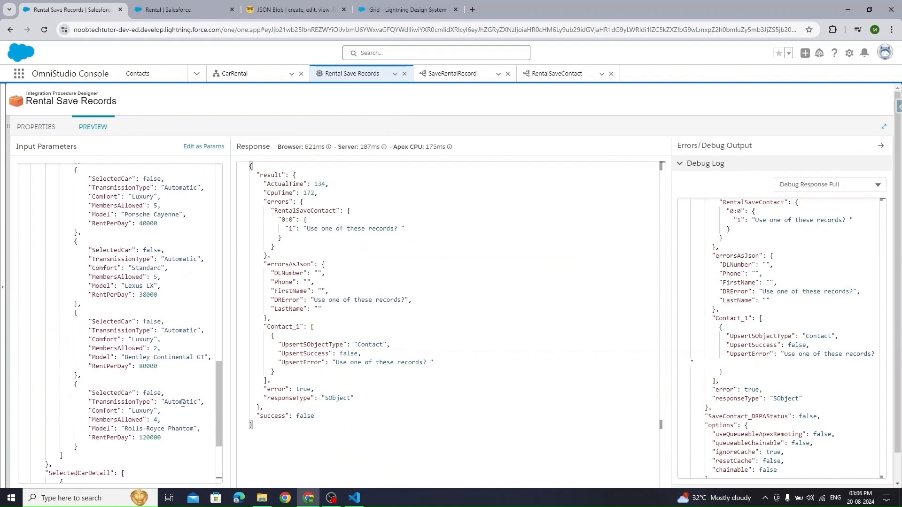
{"action": "scroll", "coordinate": [211, 470], "scroll_direction": "down", "scroll_amount": 2}
{"action": "left_click", "coordinate": [215, 481]}
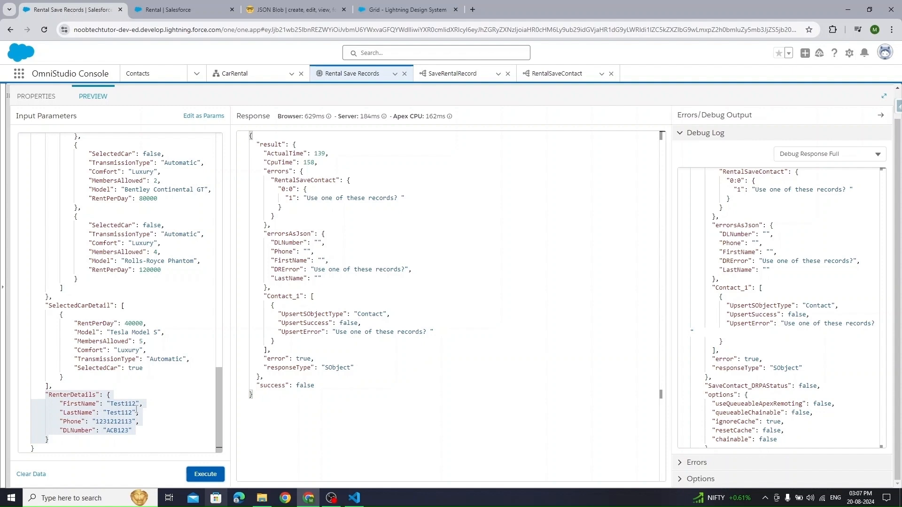
- Give RenterDetails a new test first name, last name and phone number, then execute again
{"action": "left_click_drag", "start_coordinate": [138, 407], "coordinate": [323, 441]}
{"action": "key", "text": "Up"}
{"action": "key", "text": "Up"}
{"action": "key", "text": "Up"}
{"action": "key", "text": "Up"}
{"action": "key", "text": "ctrl+Right"}
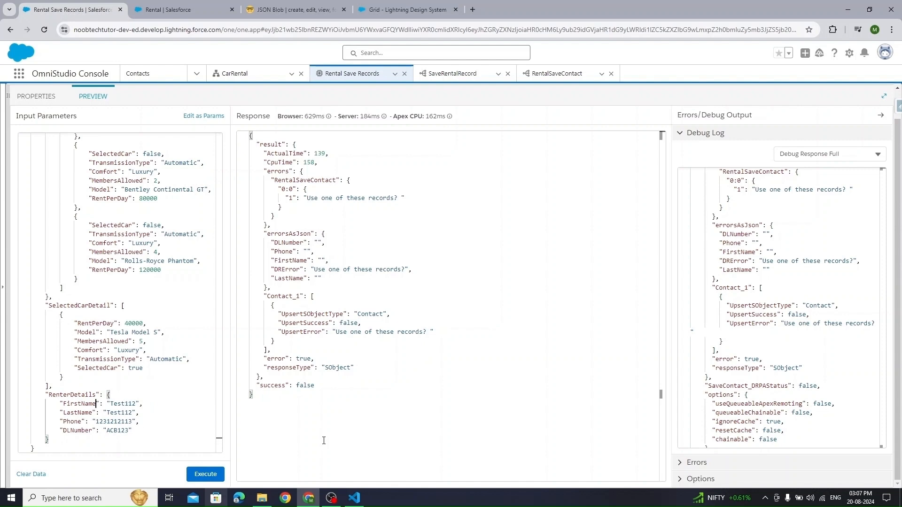
{"action": "key", "text": "Right"}
{"action": "key", "text": "ctrl+shift+Right"}
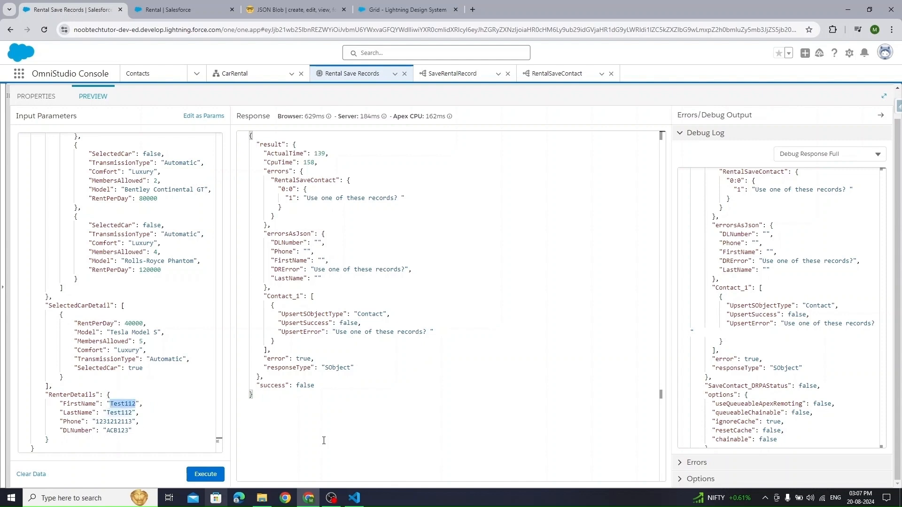
{"action": "type", "text": "123Test"}
{"action": "key", "text": "ctrl+shift+Left"}
{"action": "key", "text": "ctrl+shift+Left"}
{"action": "key", "text": "Right"}
{"action": "key", "text": "shift+Left"}
{"action": "key", "text": "ctrl+shift+Left"}
{"action": "key", "text": "ctrl+c"}
{"action": "key", "text": "Down"}
{"action": "key", "text": "ctrl+shift+Right"}
{"action": "key", "text": "ctrl+v"}
{"action": "key", "text": "Down"}
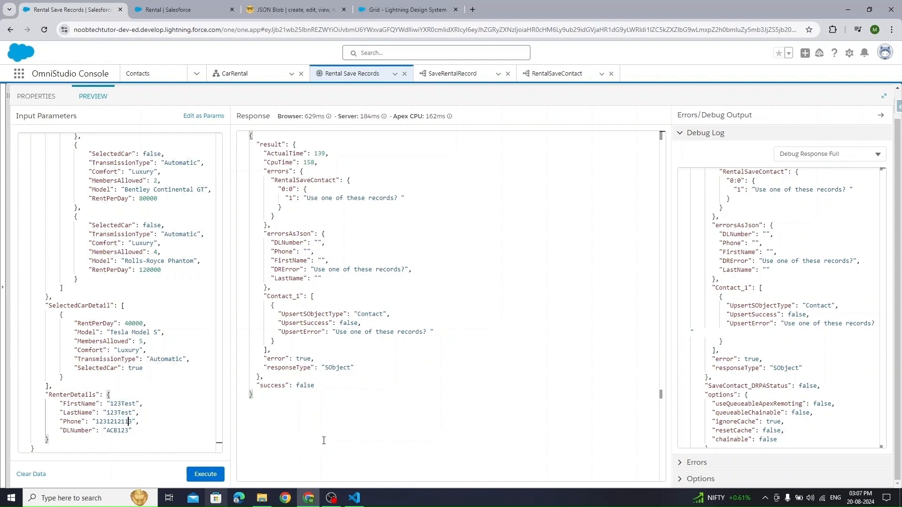
{"action": "key", "text": "ctrl+shift+Left"}
{"action": "left_click", "coordinate": [206, 473]}
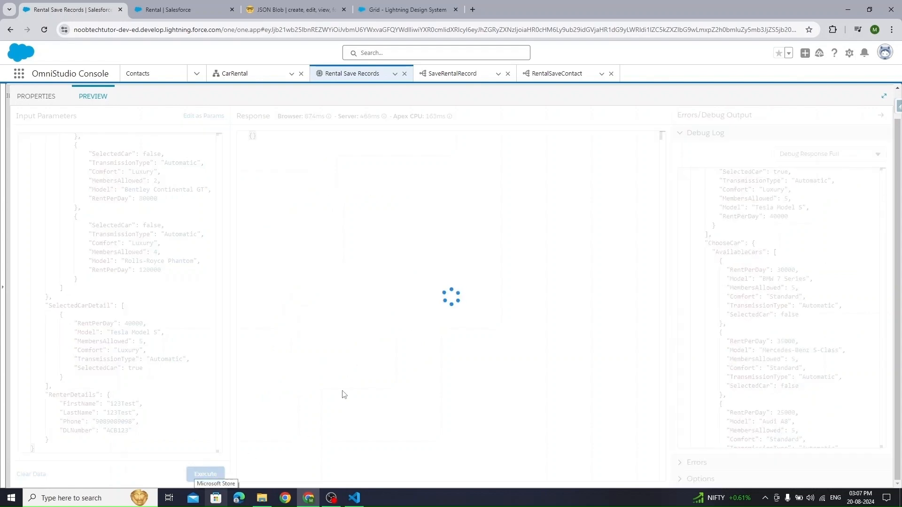
- Show the SaveContact_DRPA debug output and copy the new Contact_1 Id
{"action": "left_click", "coordinate": [839, 149]}
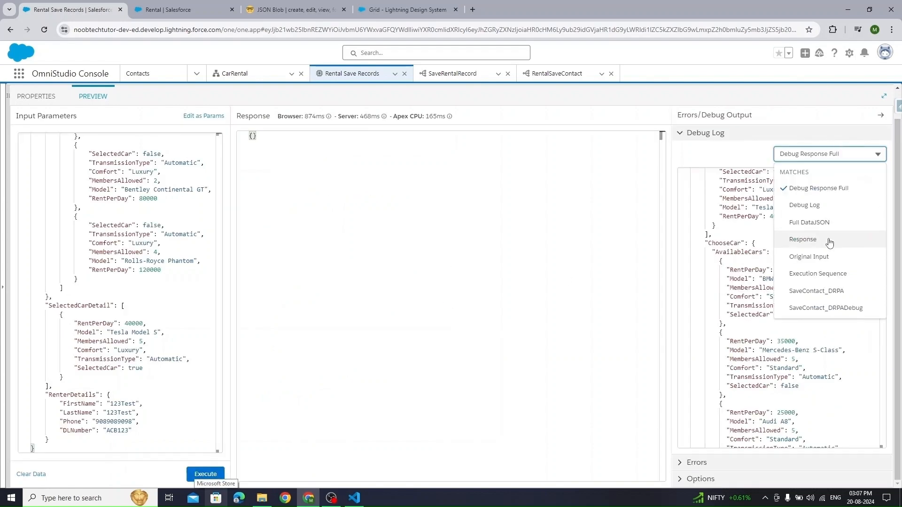
{"action": "left_click", "coordinate": [829, 291]}
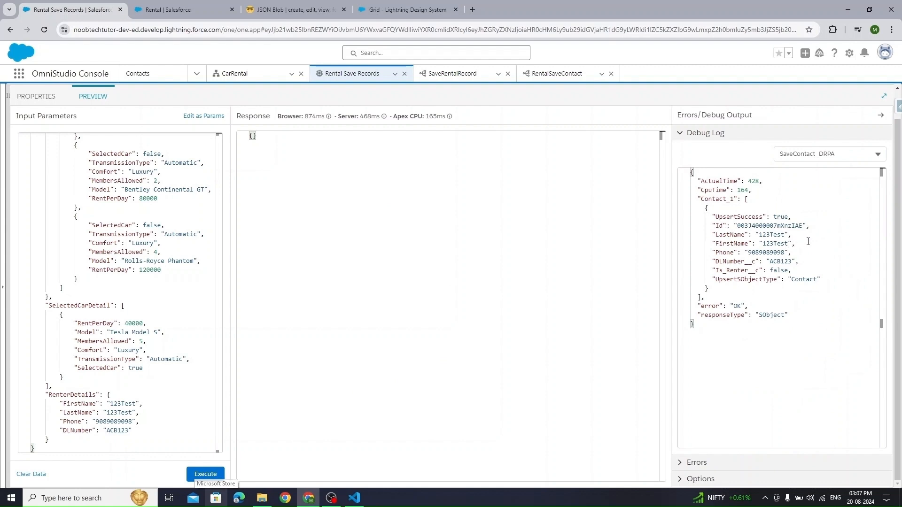
{"action": "double_click", "coordinate": [717, 201]}
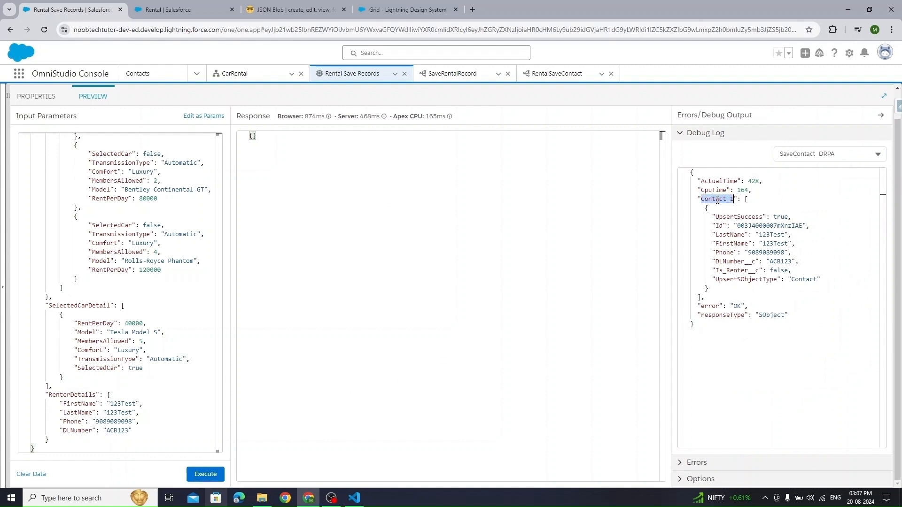
{"action": "left_click_drag", "start_coordinate": [745, 199], "coordinate": [704, 297]}
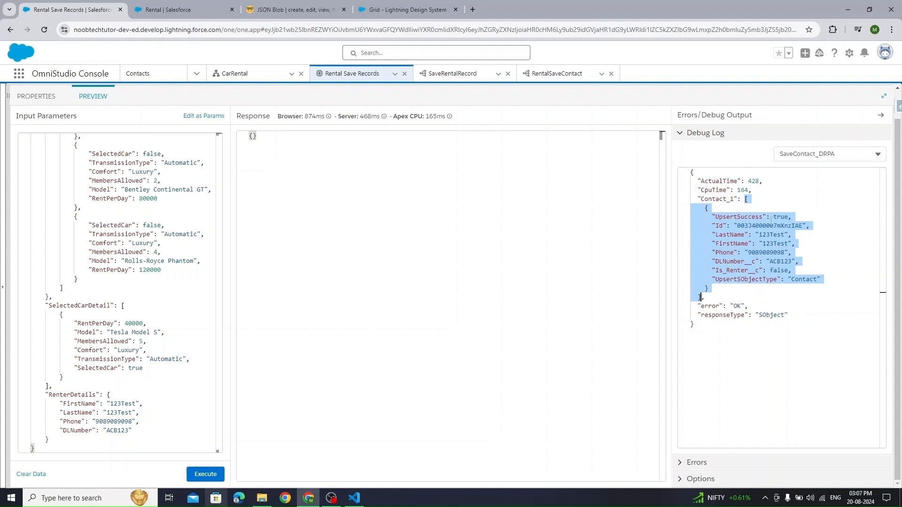
{"action": "left_click", "coordinate": [717, 261]}
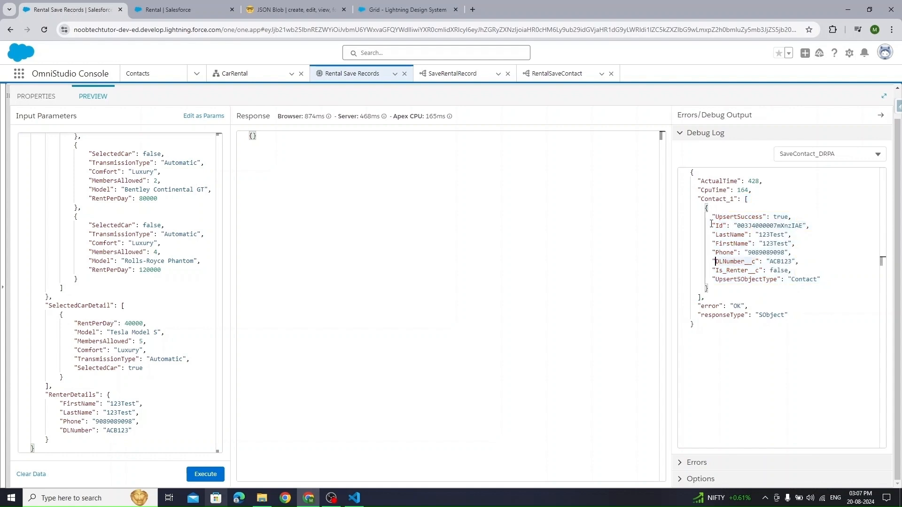
{"action": "left_click_drag", "start_coordinate": [708, 225], "coordinate": [806, 226]}
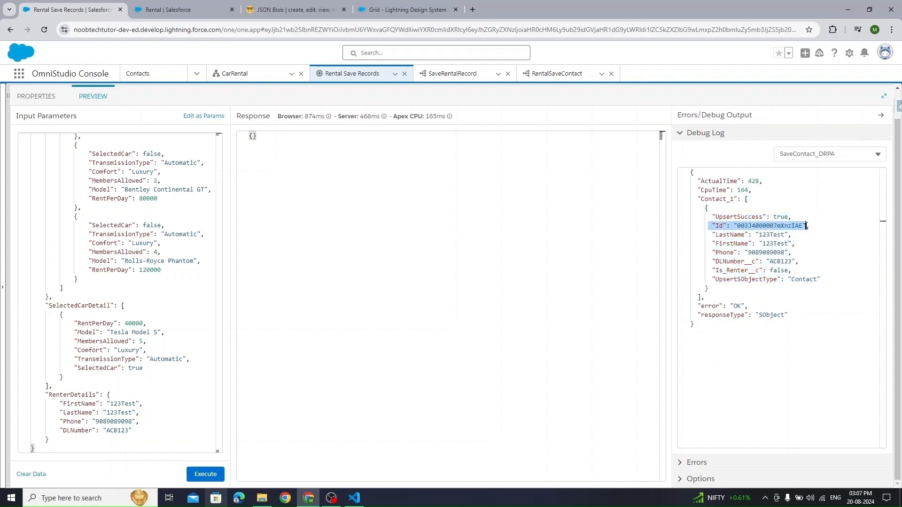
{"action": "double_click", "coordinate": [770, 227]}
- Open the new contact record by its Id in a duplicated tab, then close it
{"action": "right_click", "coordinate": [86, 7]}
{"action": "left_click", "coordinate": [113, 85]}
{"action": "left_click", "coordinate": [206, 31]}
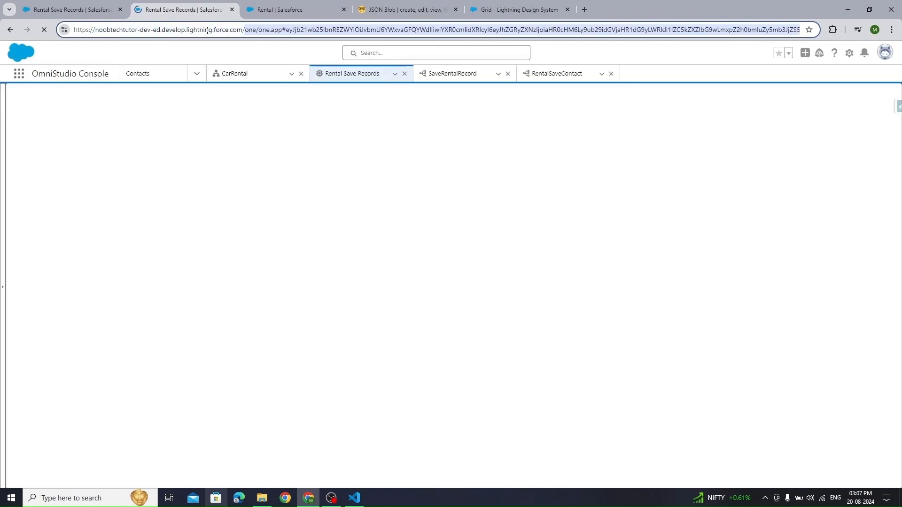
{"action": "key", "text": "ctrl+v"}
{"action": "key", "text": "Return"}
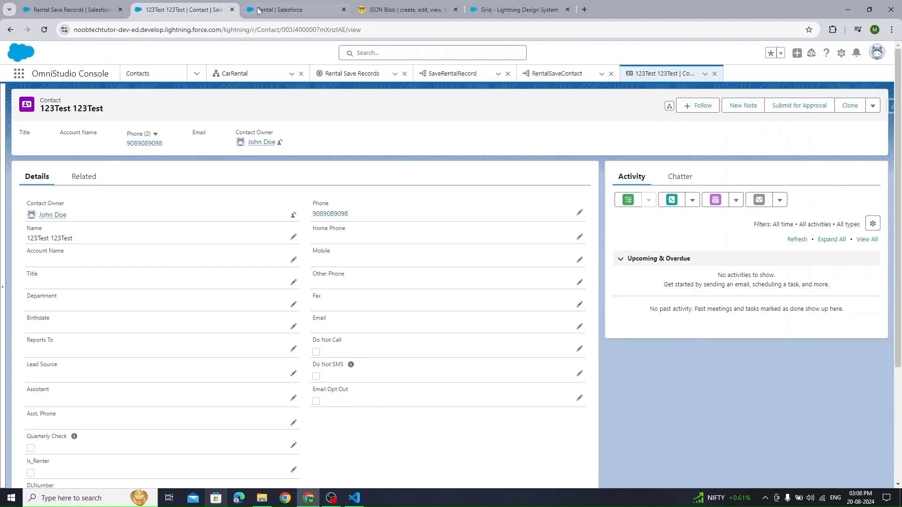
{"action": "left_click", "coordinate": [232, 10]}
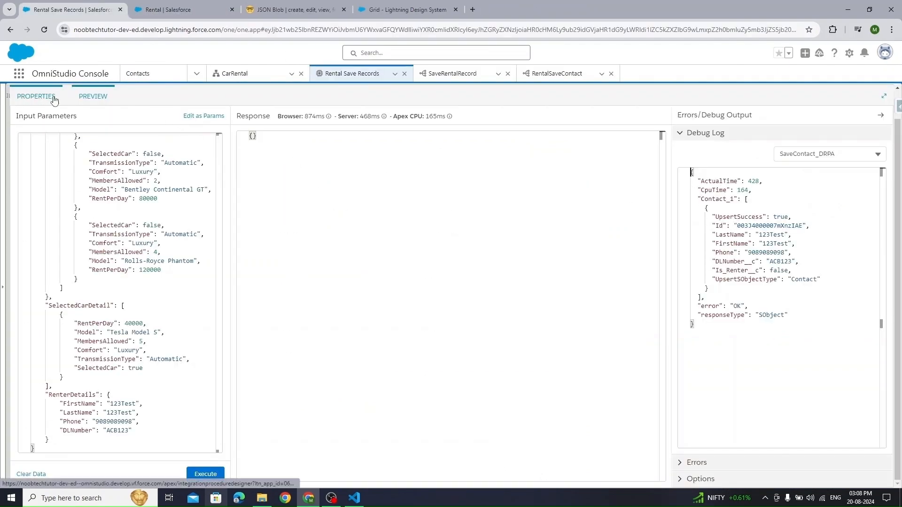
- Add a Contact additional input to SaveRentalRecord, starting its value with %Contact_1|1
{"action": "double_click", "coordinate": [722, 200]}
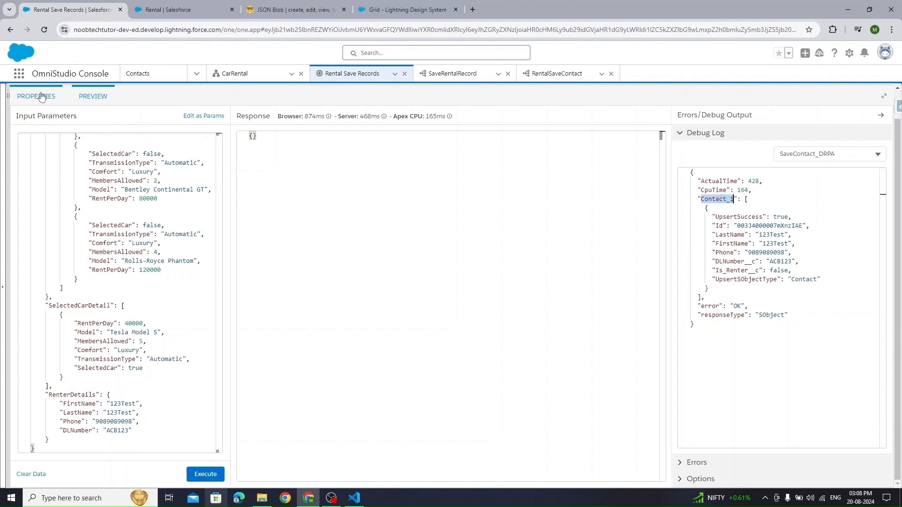
{"action": "left_click", "coordinate": [38, 96]}
{"action": "left_click", "coordinate": [170, 158]}
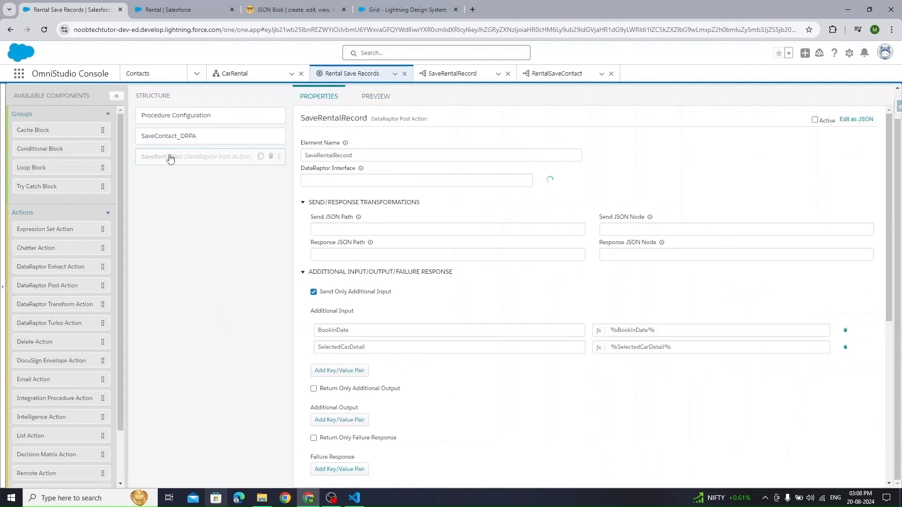
{"action": "left_click", "coordinate": [339, 371]}
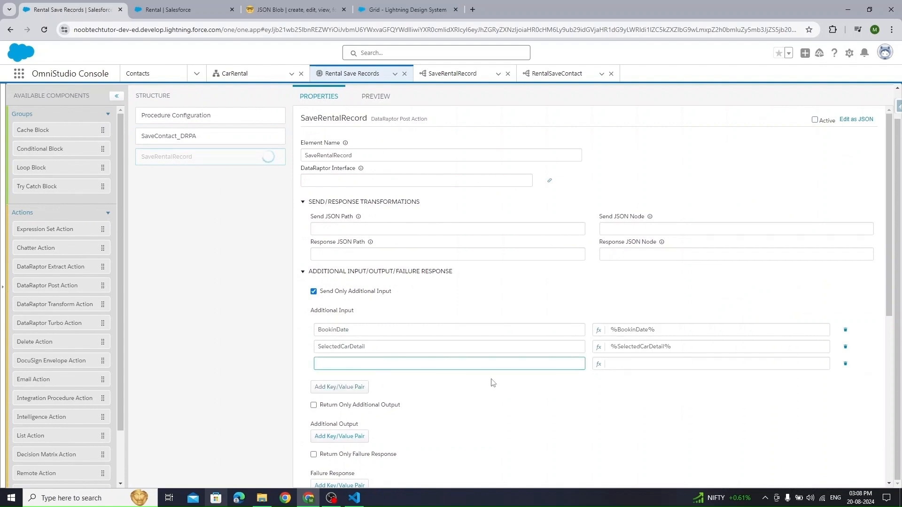
{"action": "type", "text": "Contact"}
{"action": "key", "text": "Tab"}
{"action": "type", "text": "%Contact_1|1:%"}
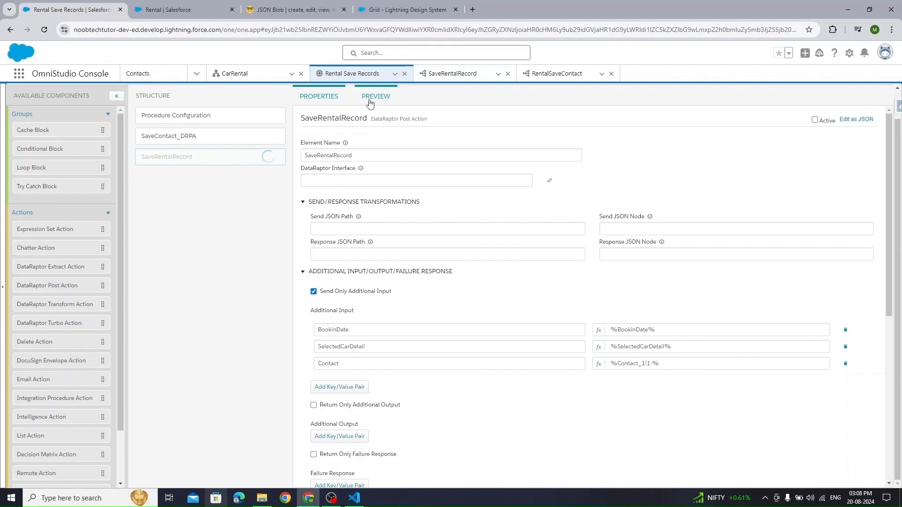
- Check the saved contact Id in the debug log and copy the SaveContact_DRPA element name
{"action": "left_click", "coordinate": [376, 96]}
{"action": "double_click", "coordinate": [719, 226]}
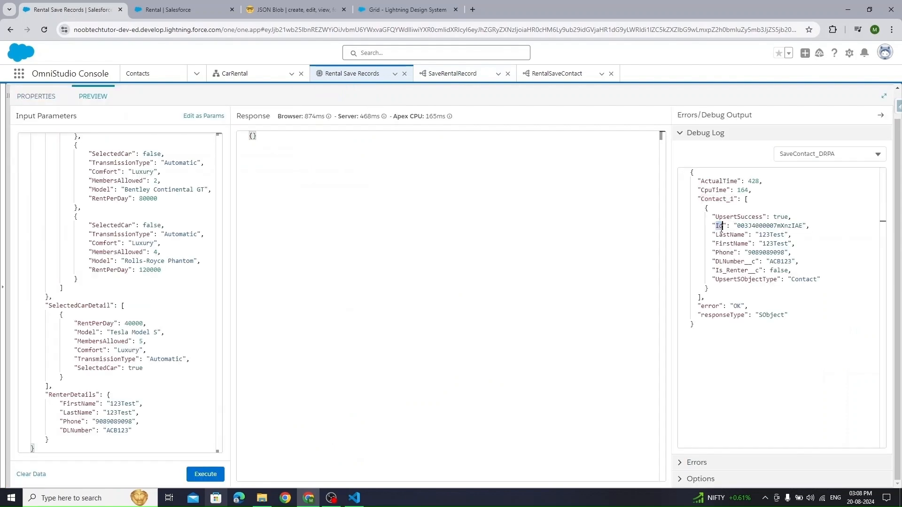
{"action": "left_click", "coordinate": [235, 73]}
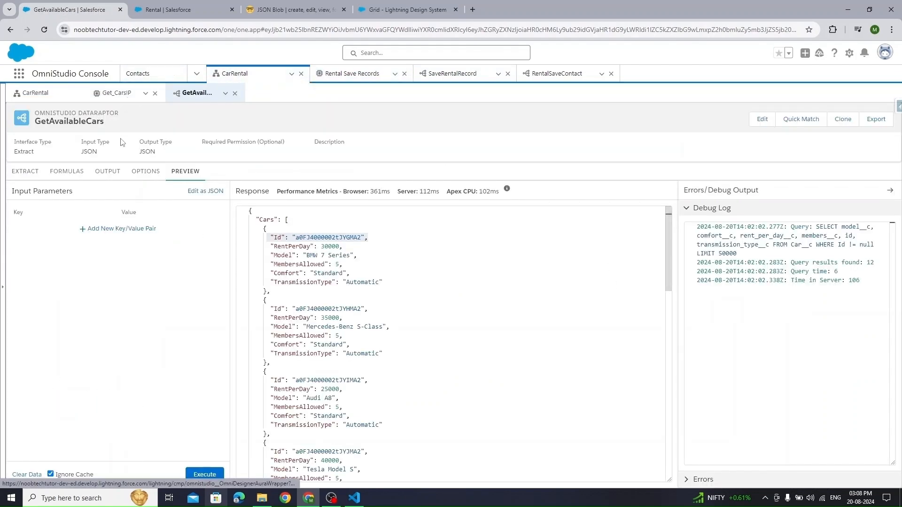
{"action": "left_click", "coordinate": [68, 96]}
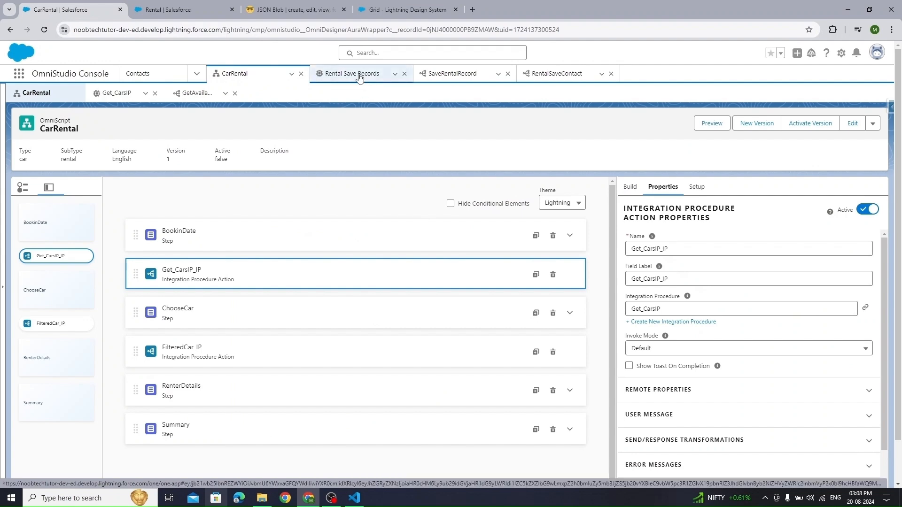
{"action": "left_click", "coordinate": [361, 75]}
{"action": "left_click", "coordinate": [40, 121]}
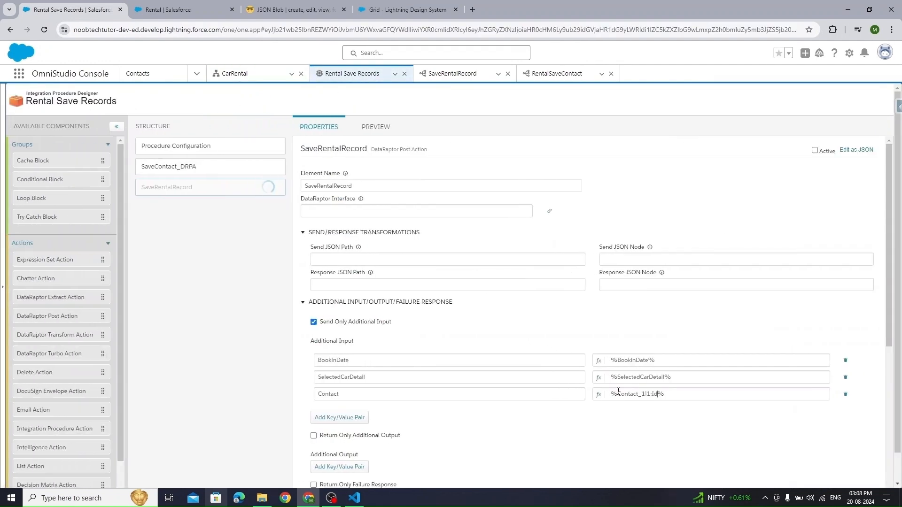
{"action": "left_click", "coordinate": [139, 168]}
{"action": "left_click_drag", "start_coordinate": [356, 186], "coordinate": [296, 187]}
{"action": "key", "text": "ctrl+c"}
- Complete the Contact value as %SaveContact_DRPA:Contact_1|1:Id%, activate the step, and view RentalSaveContact's fields
{"action": "left_click", "coordinate": [175, 192]}
{"action": "left_click", "coordinate": [615, 393]}
{"action": "key", "text": "ctrl+v"}
{"action": "type", "text": ":"}
{"action": "left_click_drag", "start_coordinate": [356, 393], "coordinate": [320, 395]}
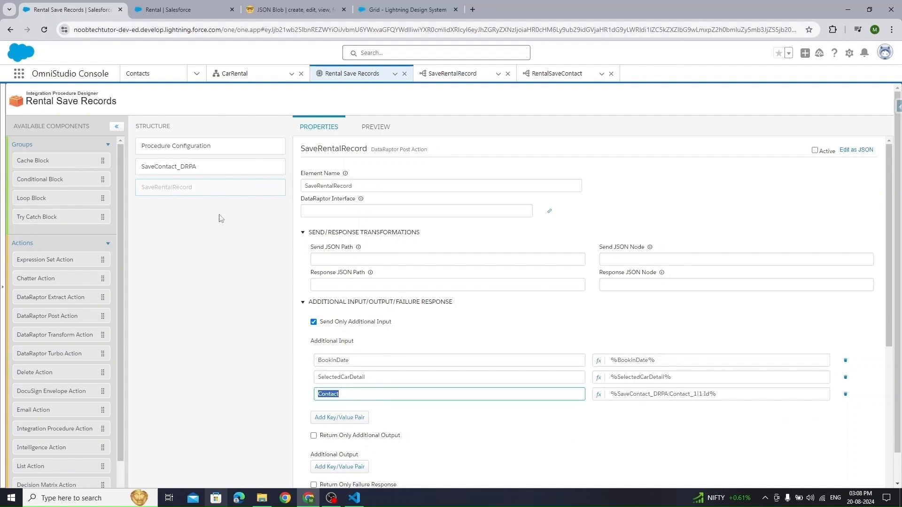
{"action": "left_click", "coordinate": [814, 150]}
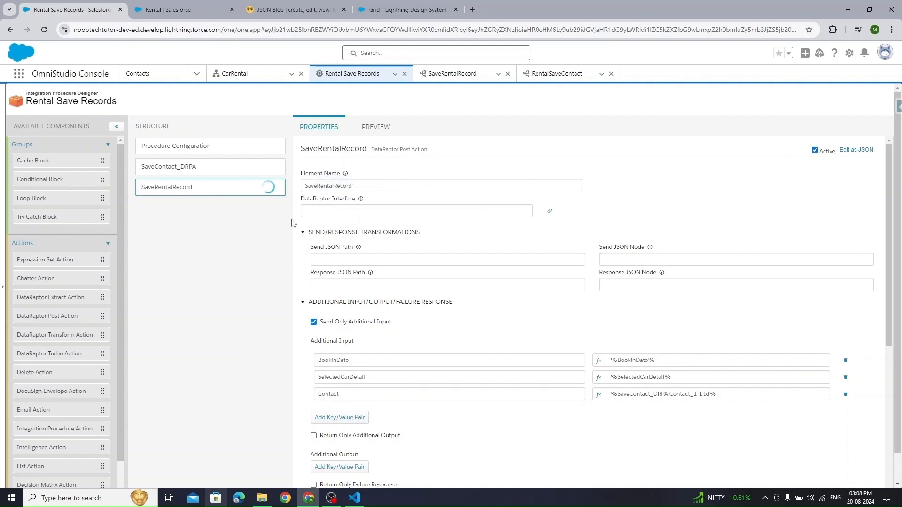
{"action": "left_click", "coordinate": [557, 75]}
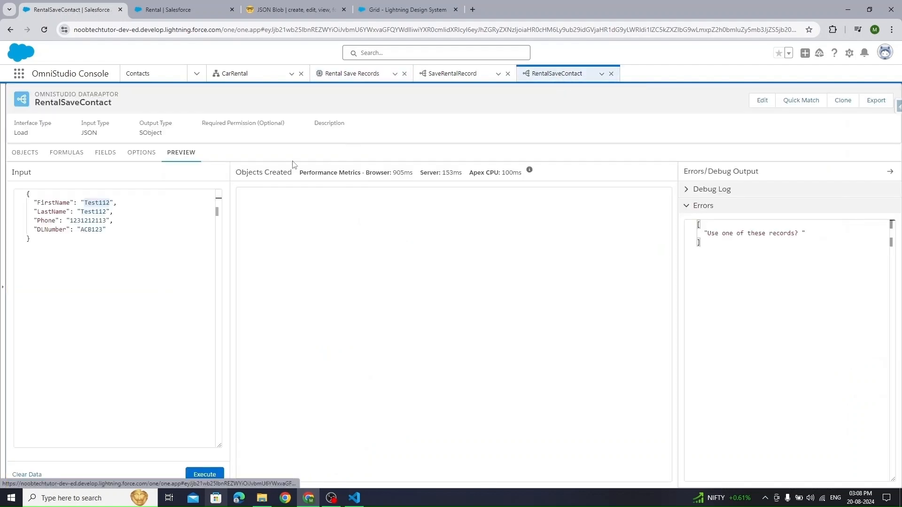
{"action": "left_click", "coordinate": [102, 156]}
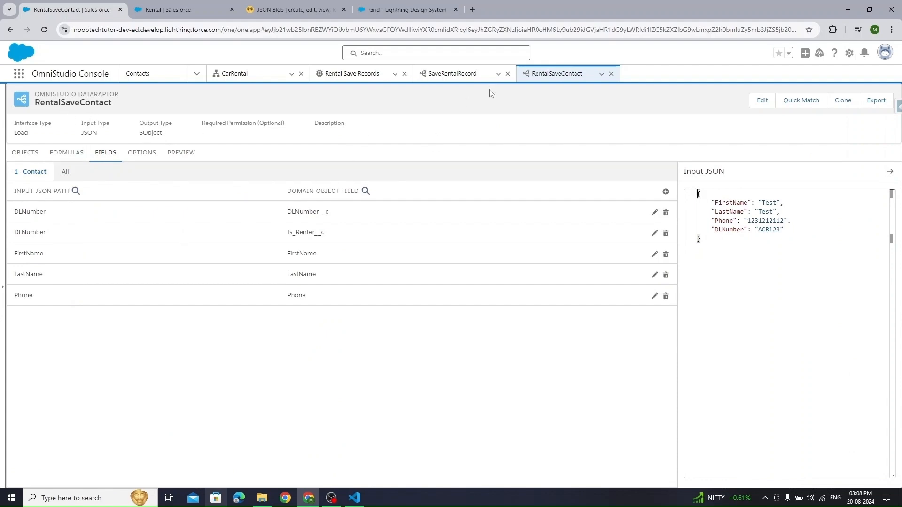
- Clear the hardcoded default Id on the Contact__c mapping and set its input JSON path to Contact
{"action": "left_click", "coordinate": [472, 74]}
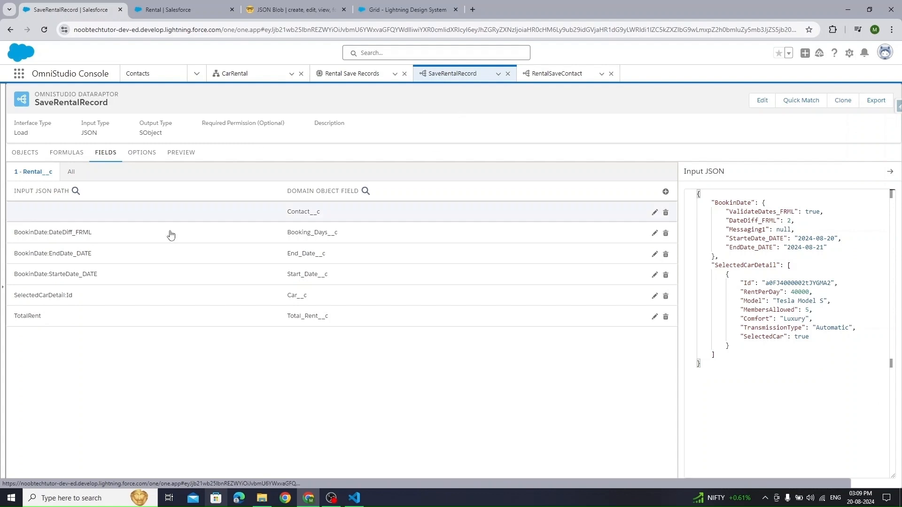
{"action": "left_click", "coordinate": [356, 219]}
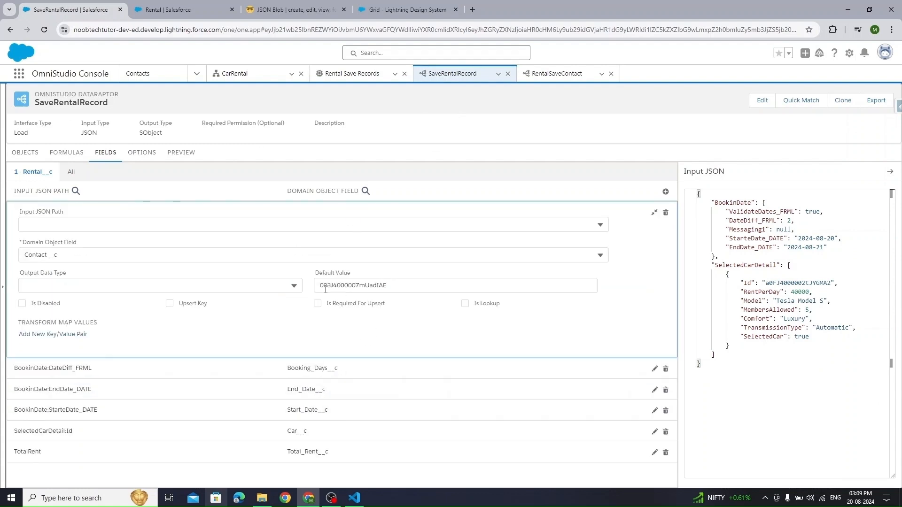
{"action": "left_click_drag", "start_coordinate": [392, 286], "coordinate": [227, 289]}
{"action": "key", "text": "BackSpace"}
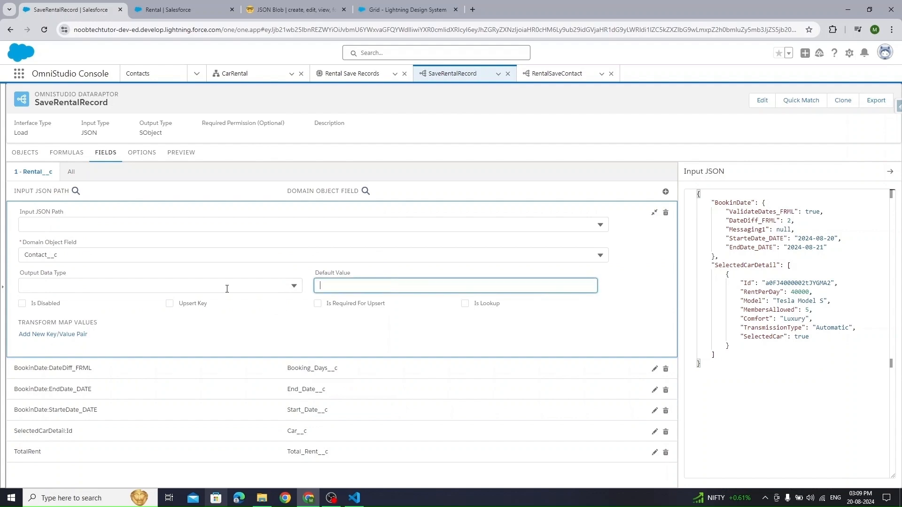
{"action": "left_click", "coordinate": [80, 224]}
{"action": "type", "text": "Contact"}
{"action": "left_click", "coordinate": [106, 241]}
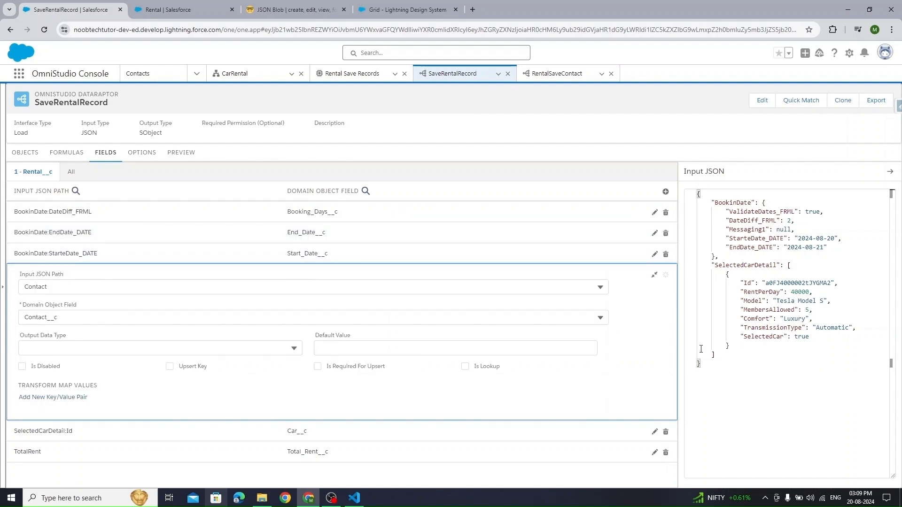
- Add "Contact": "1234" to SaveRentalRecord's sample input JSON and collapse the mapping
{"action": "left_click", "coordinate": [777, 359]}
{"action": "key", "text": "Return"}
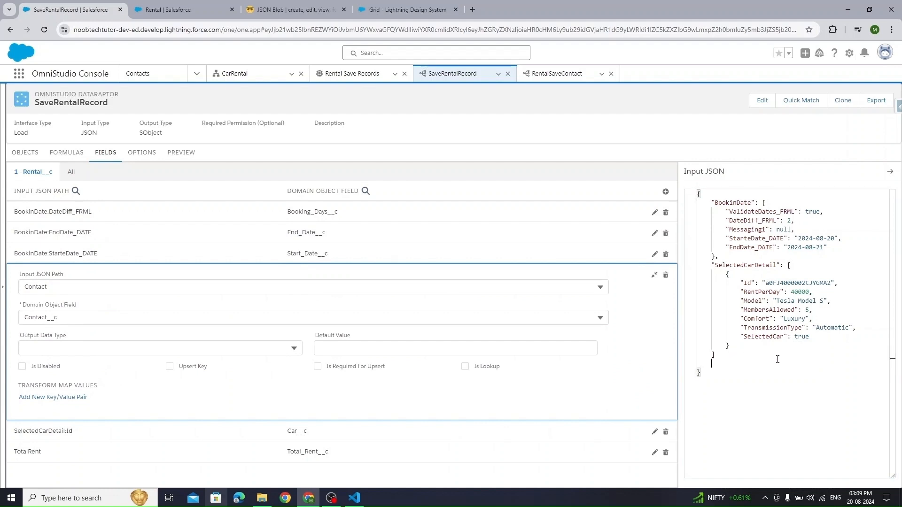
{"action": "type", "text": "\"Contact\": "}
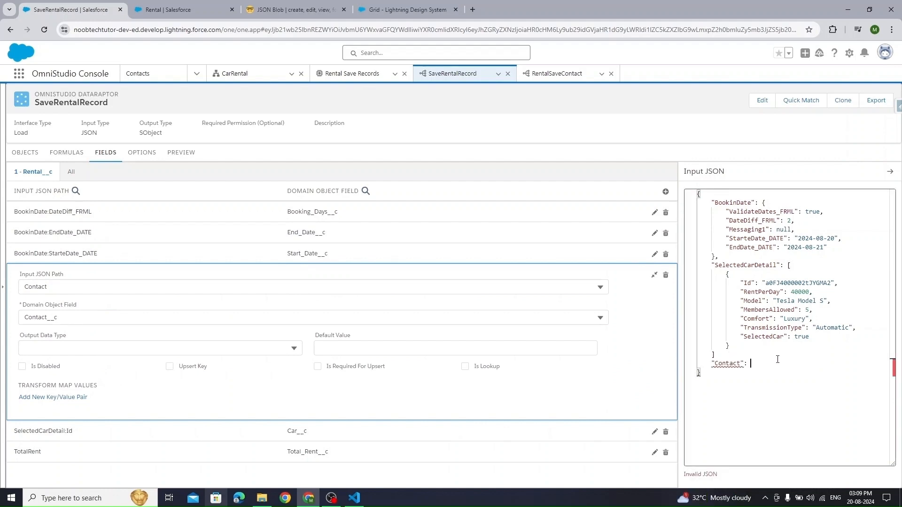
{"action": "type", "text": "''"}
{"action": "key", "text": "BackSpace"}
{"action": "key", "text": "Right"}
{"action": "type", "text": "tes"}
{"action": "key", "text": "Up"}
{"action": "type", "text": ","}
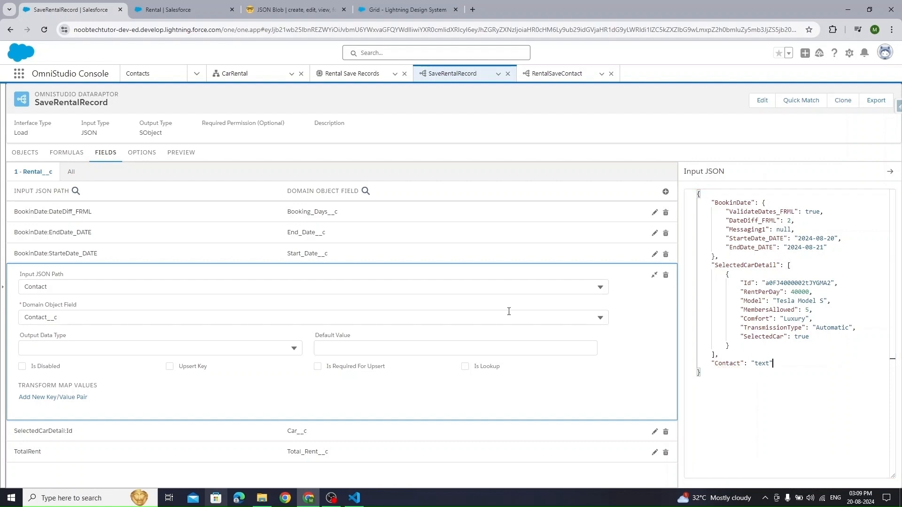
{"action": "double_click", "coordinate": [733, 366]}
{"action": "double_click", "coordinate": [761, 364]}
{"action": "type", "text": "1234"}
{"action": "double_click", "coordinate": [727, 364]}
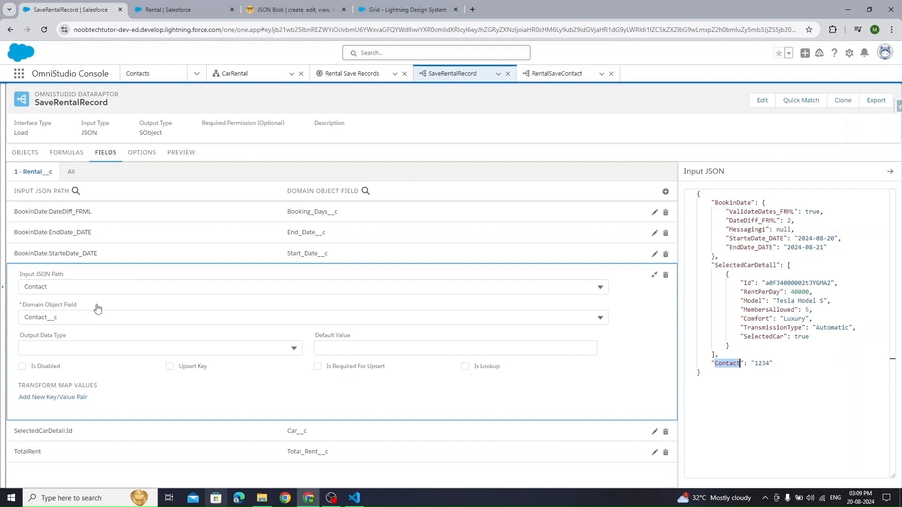
{"action": "left_click", "coordinate": [653, 275]}
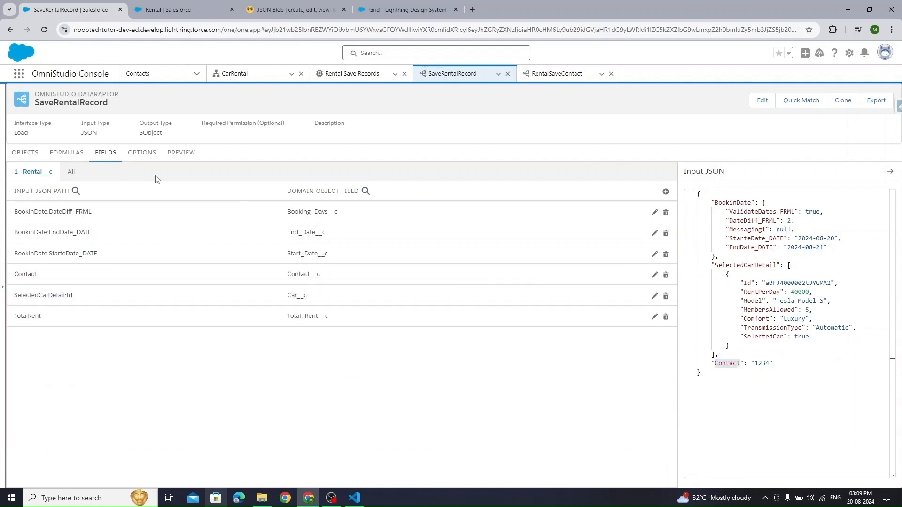
- Close the DataRaptor tab, set the DataRaptor Interface to SaveRentalRecord, and add a Response Action after it
{"action": "left_click", "coordinate": [348, 74]}
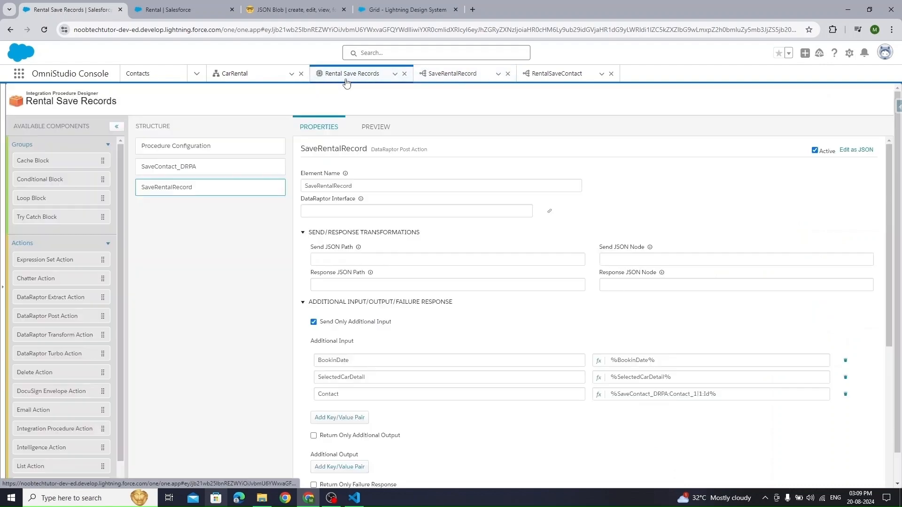
{"action": "left_click", "coordinate": [507, 74]}
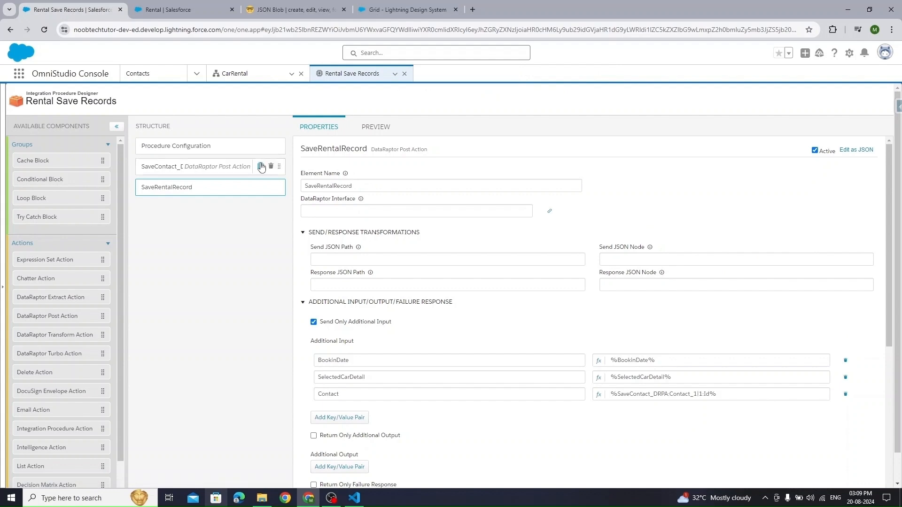
{"action": "left_click", "coordinate": [384, 209]}
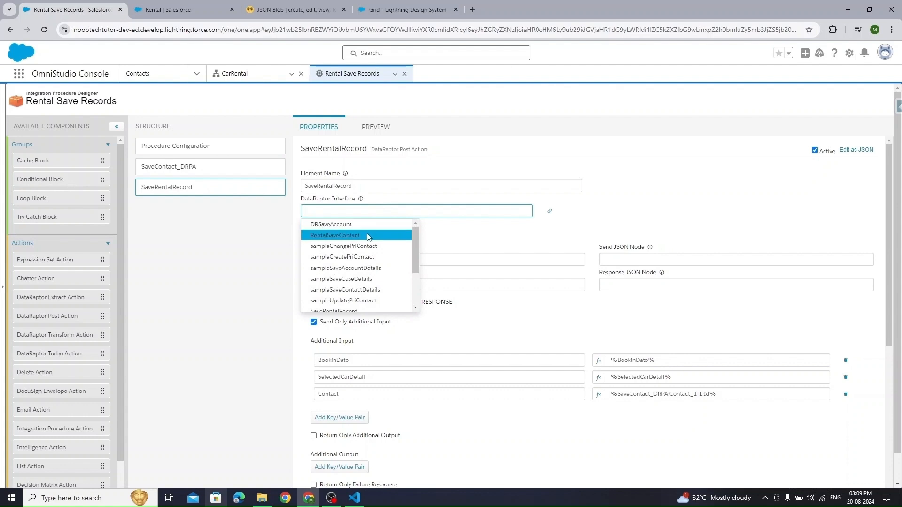
{"action": "type", "text": "save"}
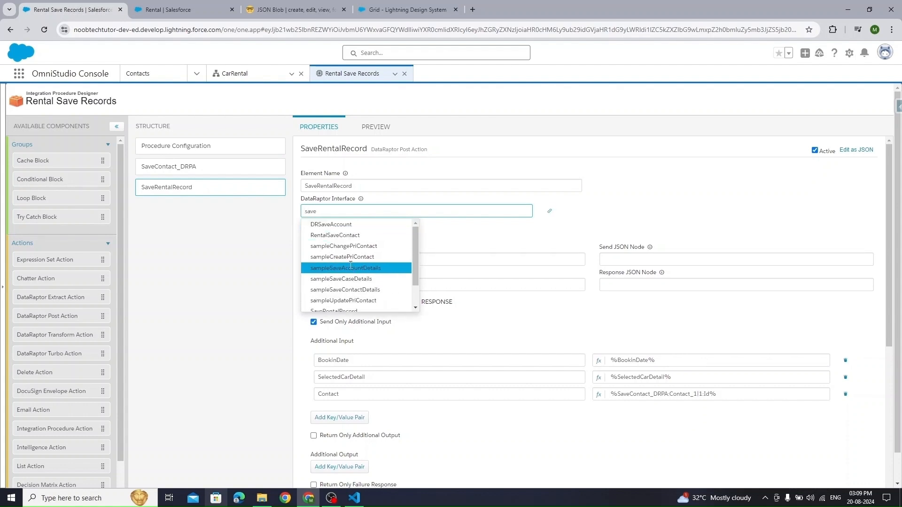
{"action": "type", "text": "re"}
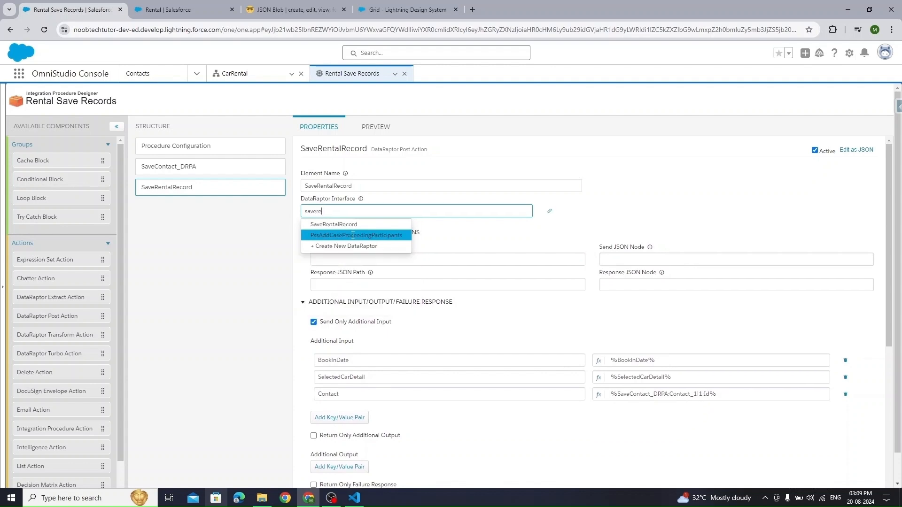
{"action": "left_click", "coordinate": [333, 224]}
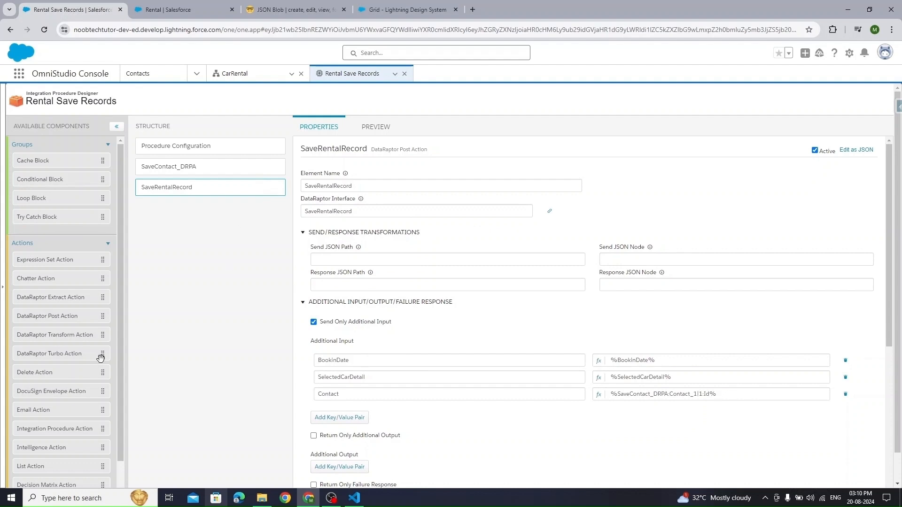
{"action": "scroll", "coordinate": [54, 411], "scroll_direction": "down", "scroll_amount": 3}
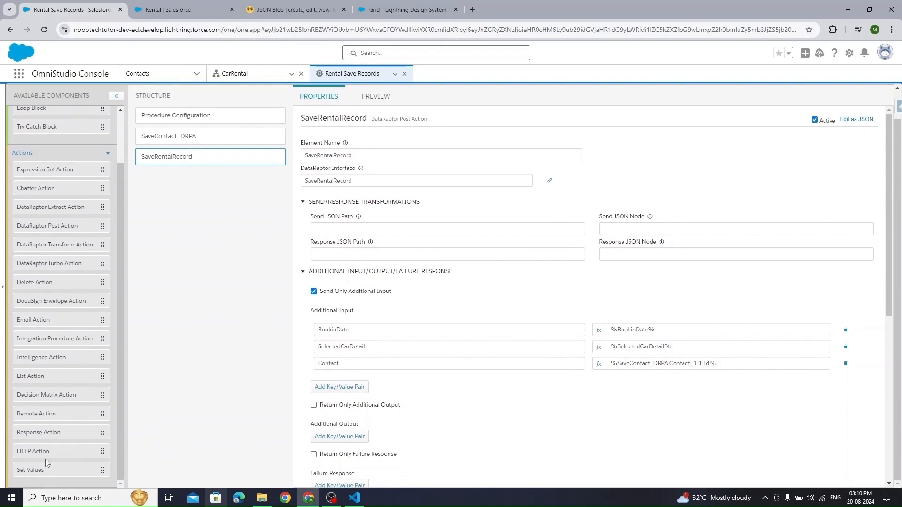
{"action": "left_click_drag", "start_coordinate": [46, 429], "coordinate": [281, 173]}
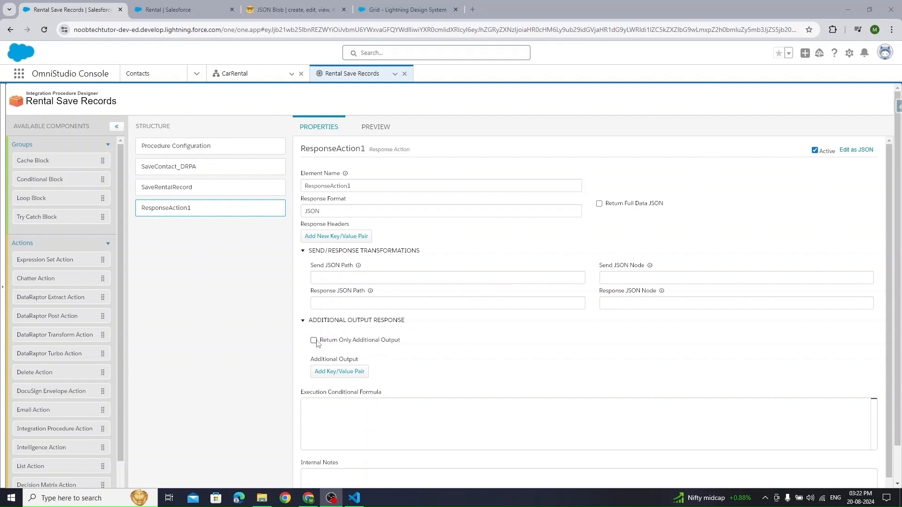
- Make ResponseAction1 return only additional output, adding a rentalRecord1d key with value true
{"action": "left_click", "coordinate": [313, 340]}
{"action": "left_click", "coordinate": [340, 370]}
{"action": "left_click", "coordinate": [345, 373]}
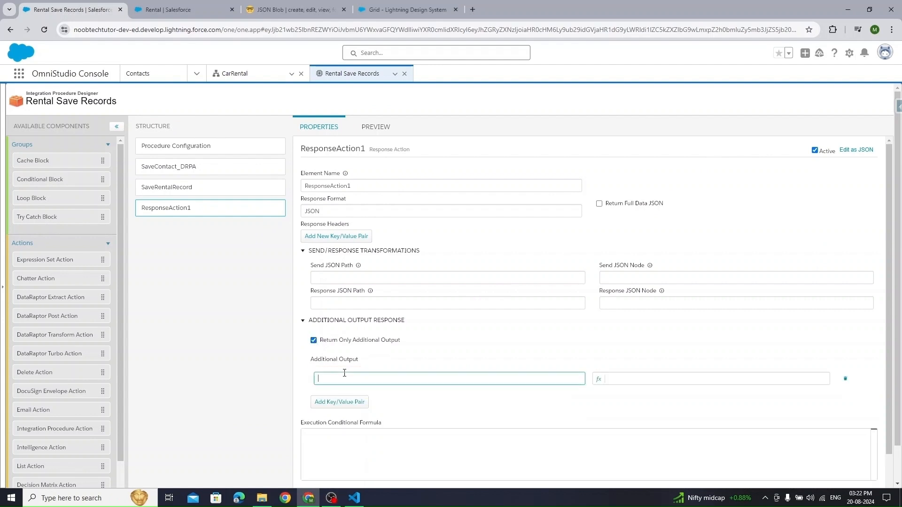
{"action": "type", "text": "successf"}
{"action": "key", "text": "Tab"}
{"action": "type", "text": "true"}
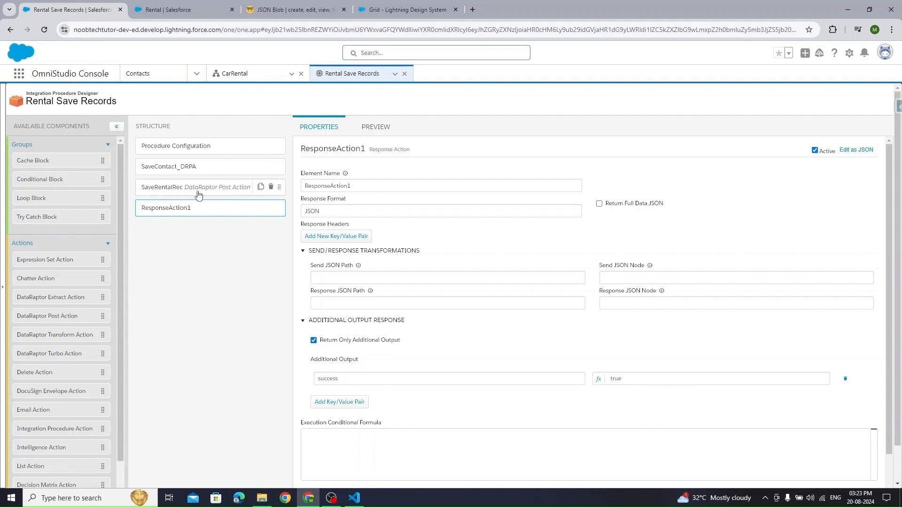
{"action": "double_click", "coordinate": [345, 376]}
{"action": "type", "text": "rentalRecor"}
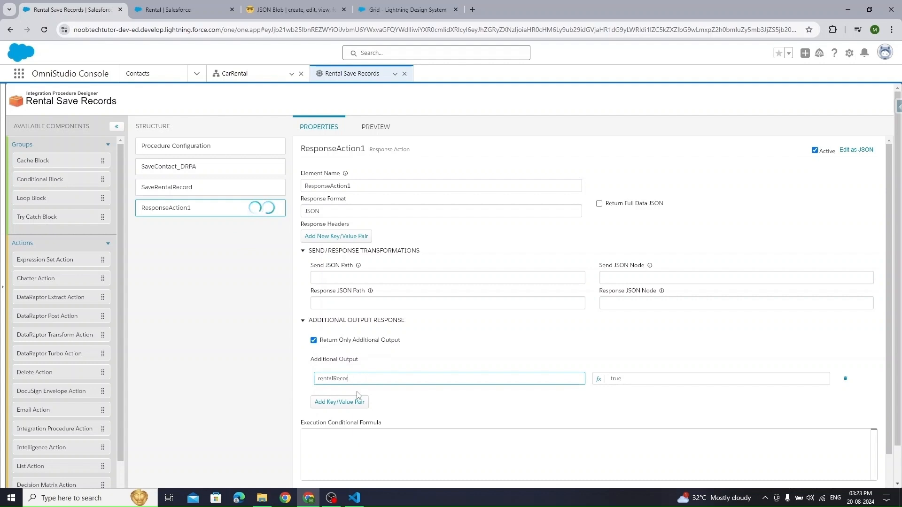
{"action": "type", "text": "d1dId"}
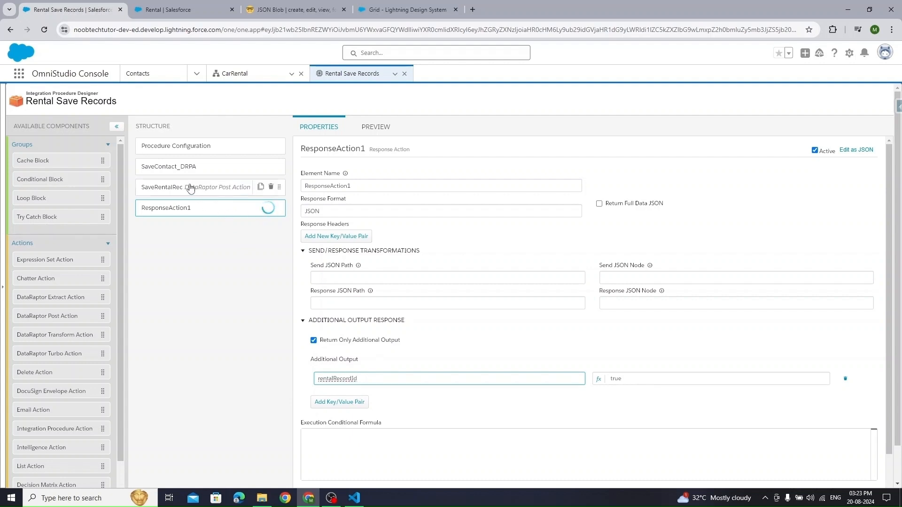
- Add another output entry, rename the first key to RentalRecordId, and clear its true value
{"action": "left_click", "coordinate": [332, 402]}
{"action": "left_click", "coordinate": [434, 399]}
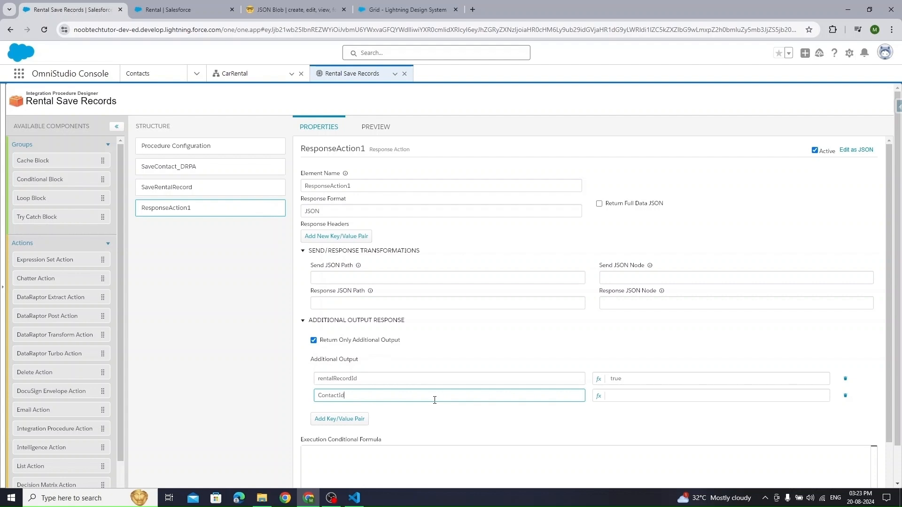
{"action": "left_click", "coordinate": [321, 378]}
{"action": "key", "text": "BackSpace"}
{"action": "type", "text": "R"}
{"action": "left_click", "coordinate": [718, 382]}
{"action": "key", "text": "ctrl+a"}
{"action": "key", "text": "BackSpace"}
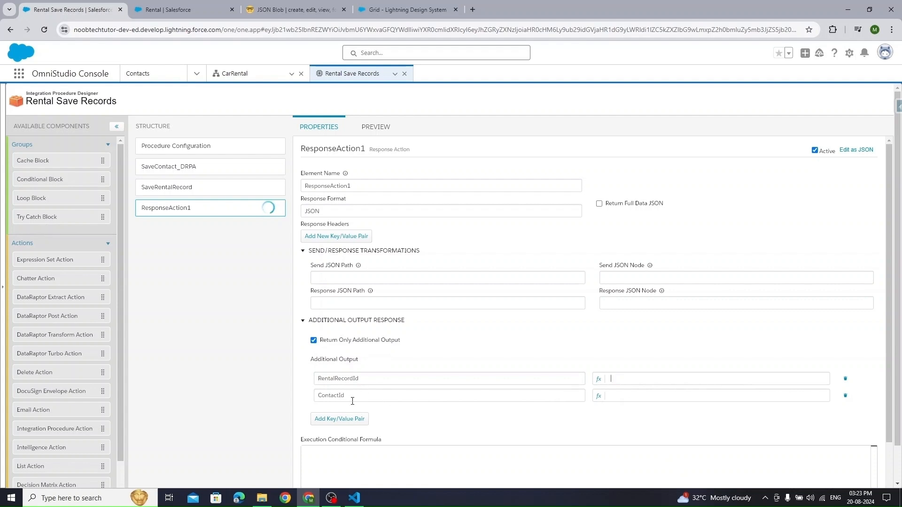
- Copy the %SaveContact_DRPA:Contact_1|1:Id% reference from SaveRentalRecord into the ContactId output value
{"action": "left_click", "coordinate": [178, 188]}
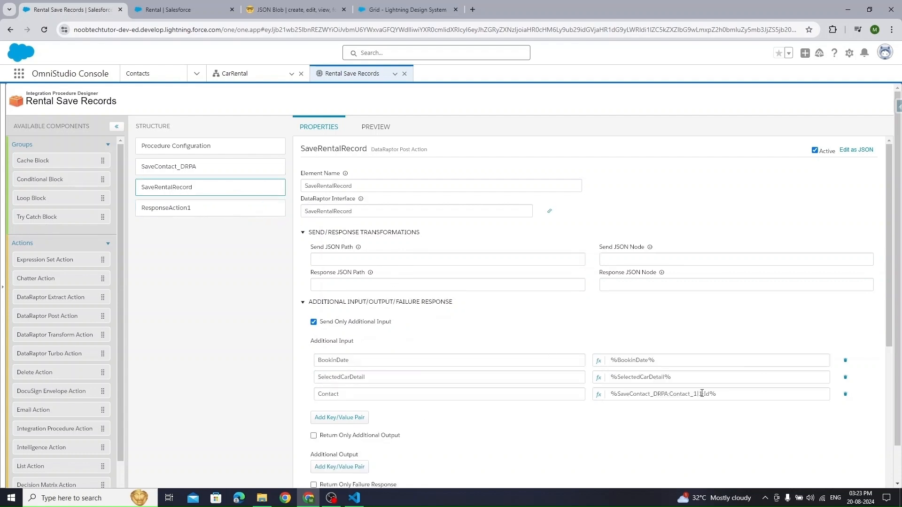
{"action": "left_click_drag", "start_coordinate": [724, 393], "coordinate": [580, 393]}
{"action": "key", "text": "ctrl+c"}
{"action": "left_click", "coordinate": [188, 189]}
{"action": "left_click", "coordinate": [181, 212]}
{"action": "left_click", "coordinate": [338, 320]}
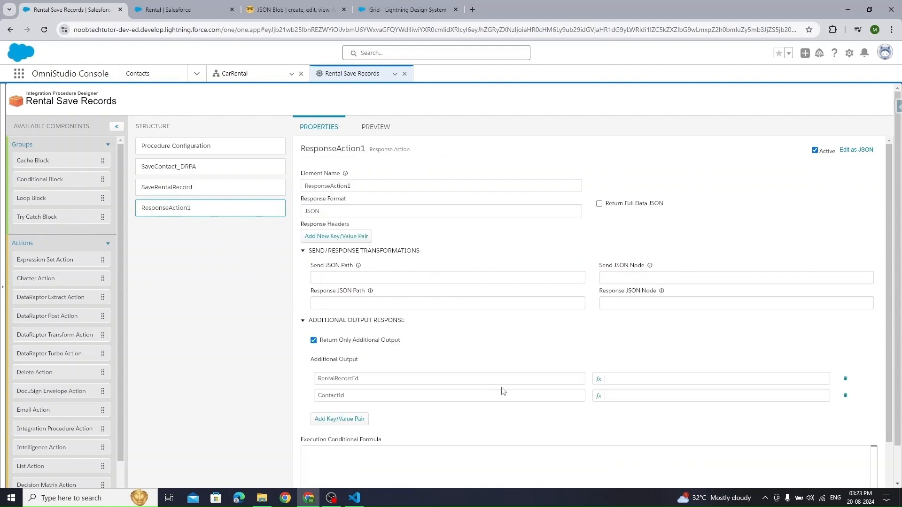
{"action": "left_click", "coordinate": [665, 399]}
{"action": "key", "text": "ctrl+v"}
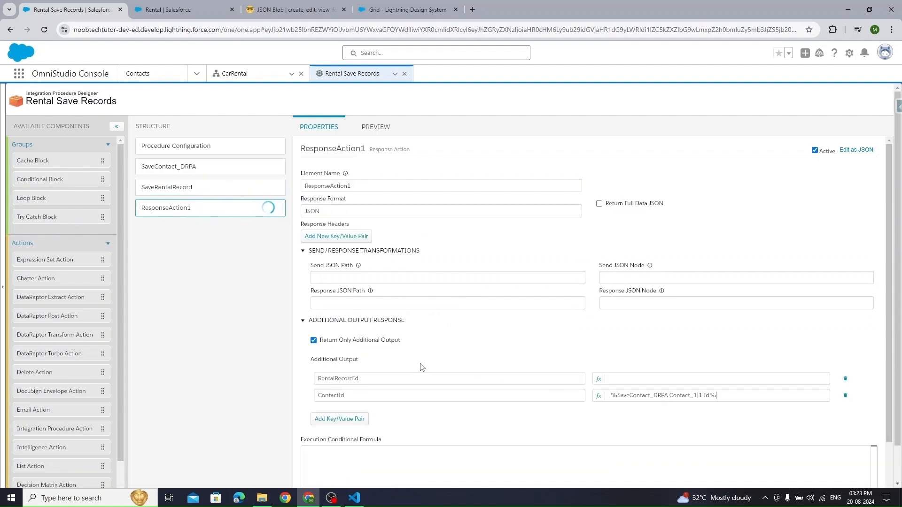
{"action": "left_click", "coordinate": [190, 186]}
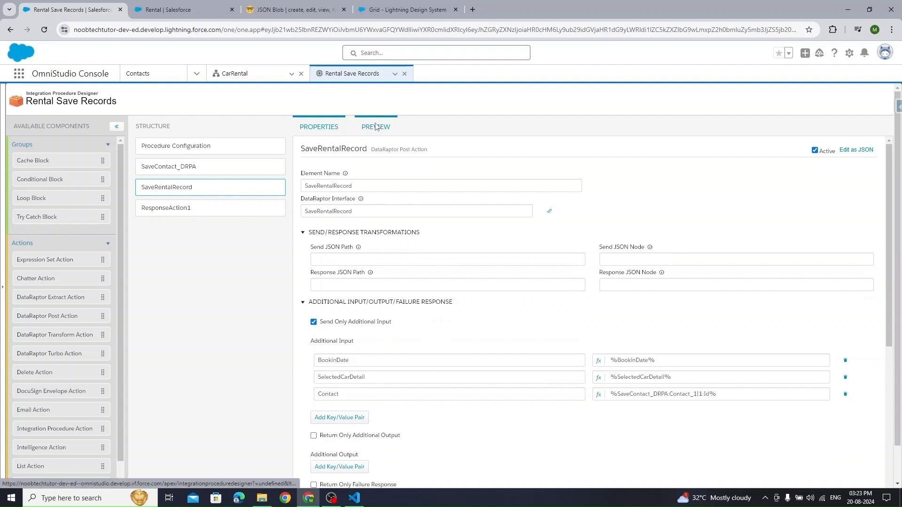
- In the Rental Save Records preview's JSON input, change FirstName and LastName to TestRent
{"action": "left_click", "coordinate": [376, 128]}
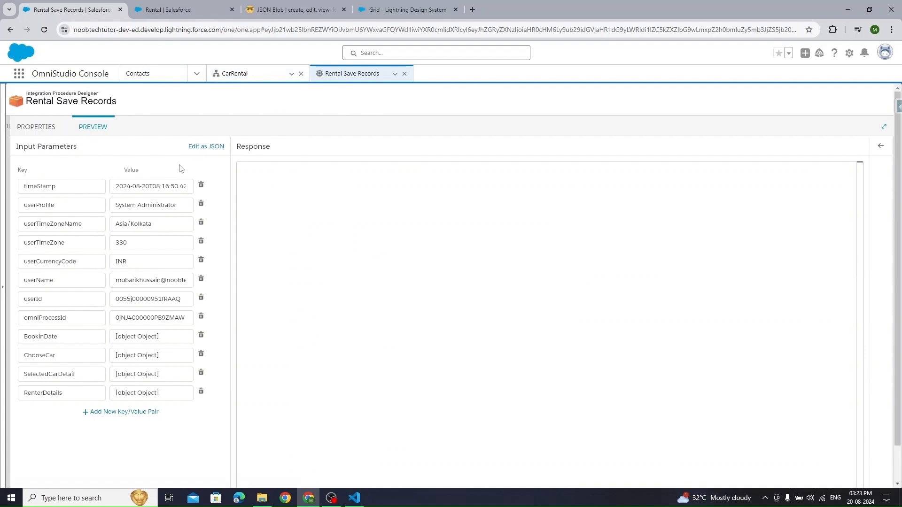
{"action": "left_click", "coordinate": [205, 146]}
{"action": "scroll", "coordinate": [141, 282], "scroll_direction": "down", "scroll_amount": 3}
{"action": "left_click_drag", "start_coordinate": [161, 236], "coordinate": [207, 298]}
{"action": "left_click_drag", "start_coordinate": [216, 230], "coordinate": [211, 455]}
{"action": "left_click_drag", "start_coordinate": [110, 434], "coordinate": [136, 435]}
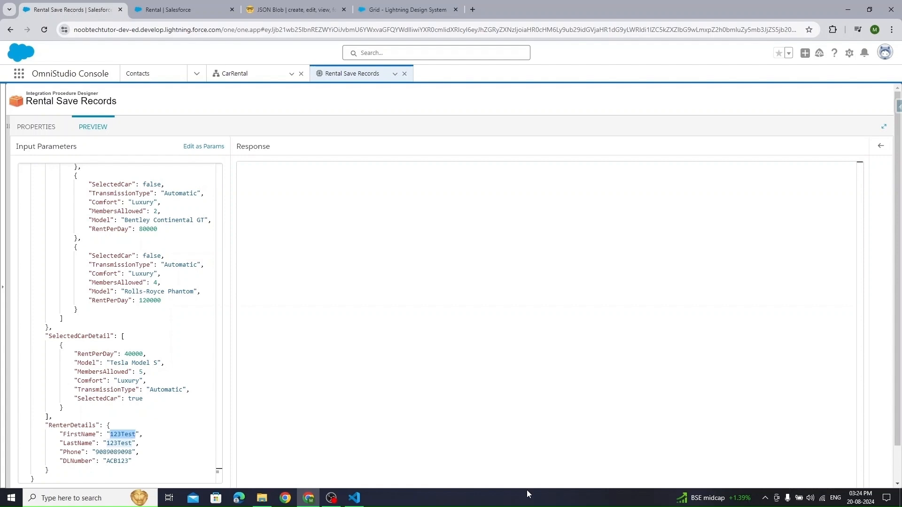
{"action": "type", "text": "Tes"}
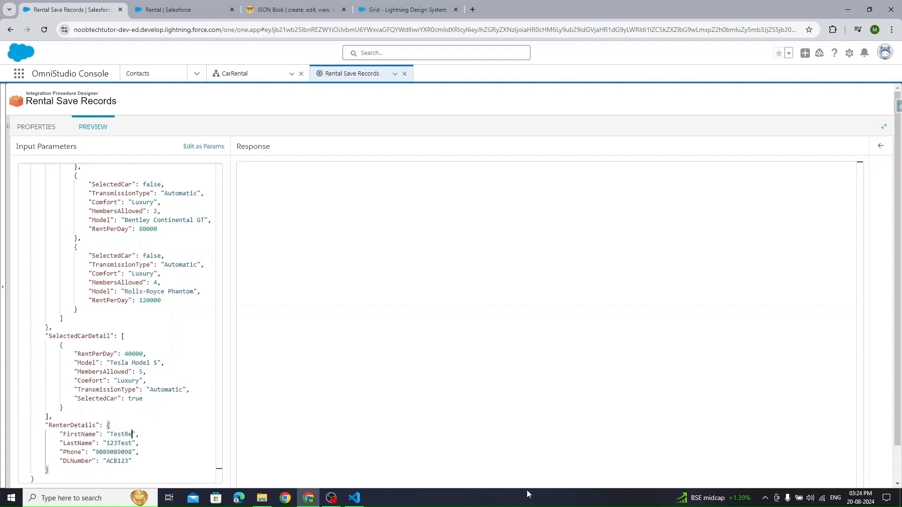
{"action": "key", "text": "ctrl+shift+Left"}
{"action": "key", "text": "ctrl+c"}
{"action": "key", "text": "Down"}
{"action": "key", "text": "Left"}
{"action": "key", "text": "Left"}
{"action": "key", "text": "ctrl+shift+Left"}
{"action": "key", "text": "ctrl+v"}
- Execute the test and review the 'Required fields are missing: [Car__c]' error
{"action": "scroll", "coordinate": [219, 474], "scroll_direction": "down", "scroll_amount": 1}
{"action": "left_click", "coordinate": [220, 479]}
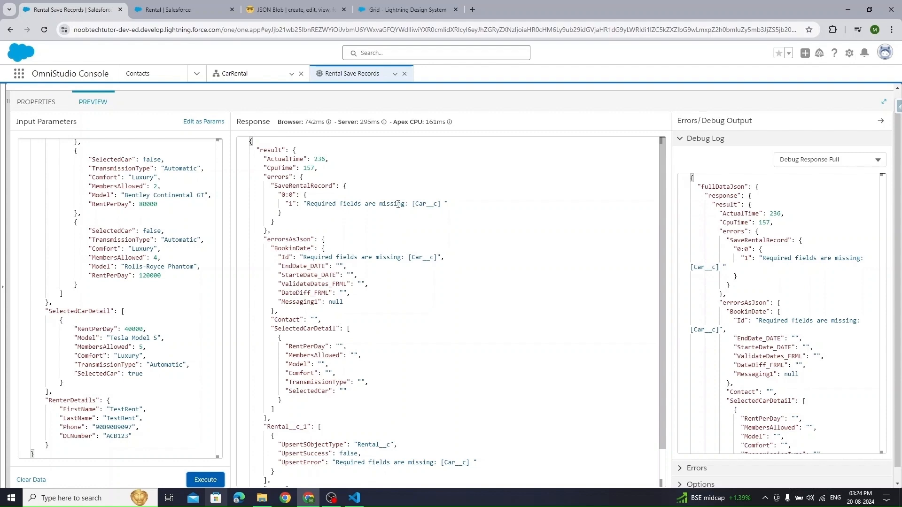
{"action": "scroll", "coordinate": [163, 367], "scroll_direction": "up", "scroll_amount": 4}
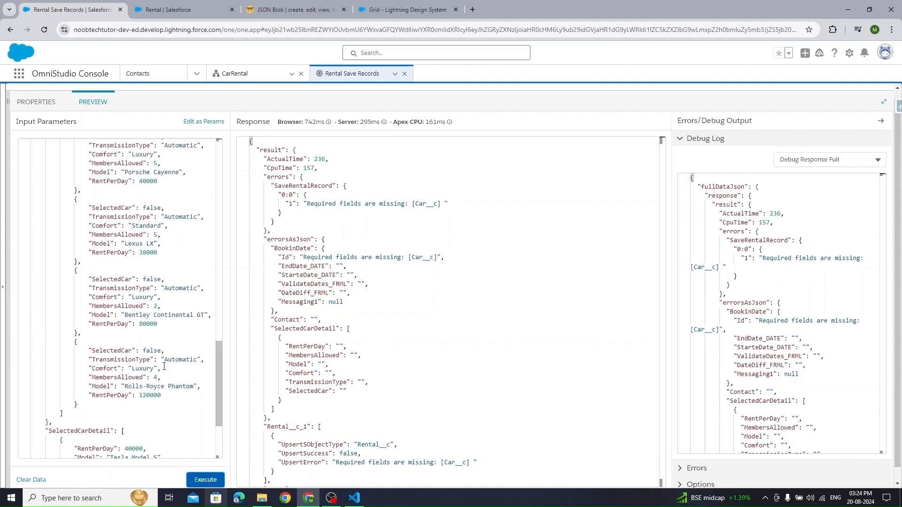
{"action": "left_click", "coordinate": [36, 101]}
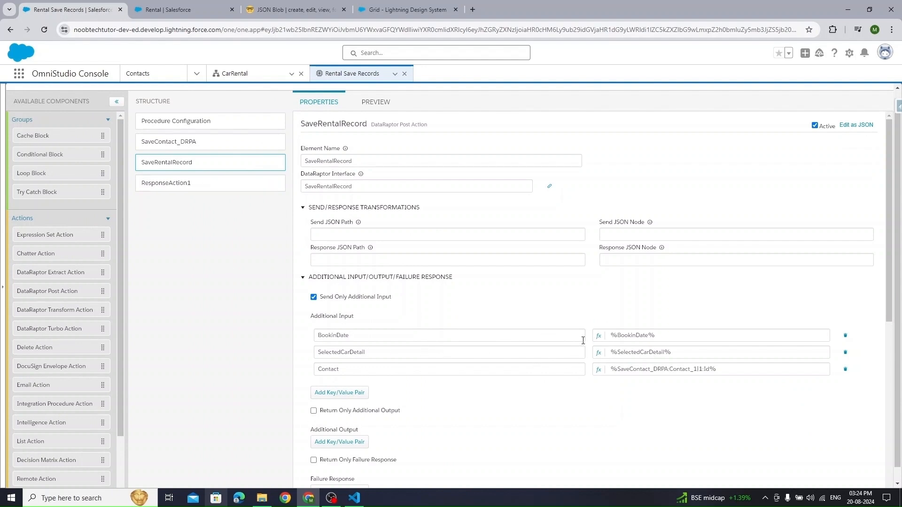
{"action": "scroll", "coordinate": [598, 312], "scroll_direction": "up", "scroll_amount": 1}
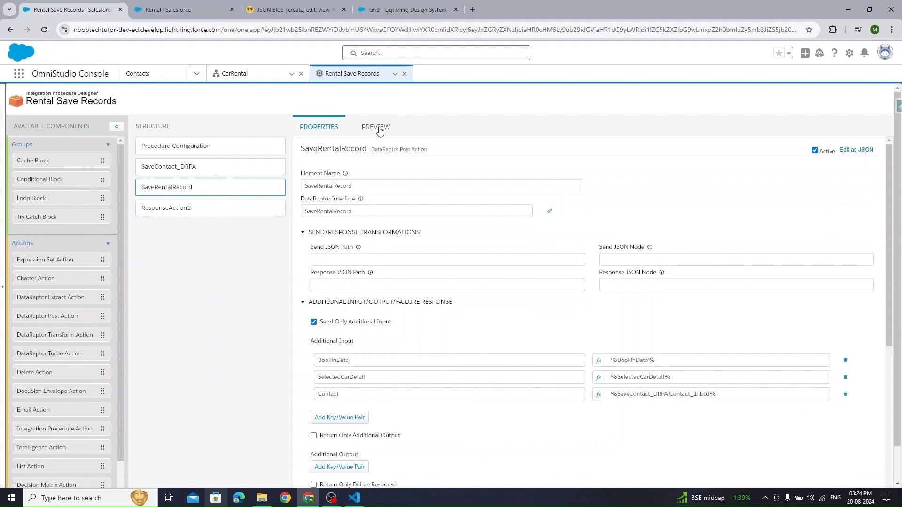
{"action": "left_click", "coordinate": [376, 127]}
{"action": "scroll", "coordinate": [104, 301], "scroll_direction": "up", "scroll_amount": 8}
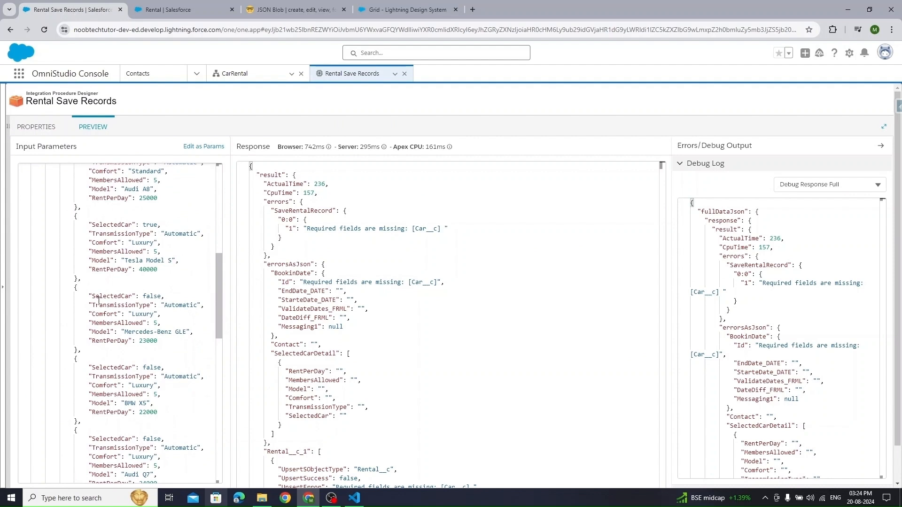
{"action": "scroll", "coordinate": [107, 280], "scroll_direction": "up", "scroll_amount": 4}
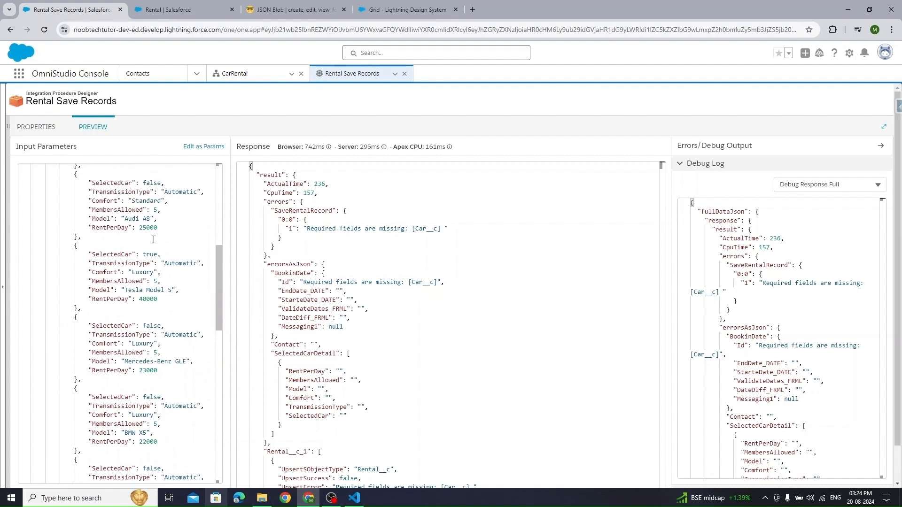
{"action": "left_click", "coordinate": [249, 73]}
- Preview CarRental with booking dates August 20 to 23 and choose the Mercedes-Benz GLE
{"action": "left_click", "coordinate": [712, 97]}
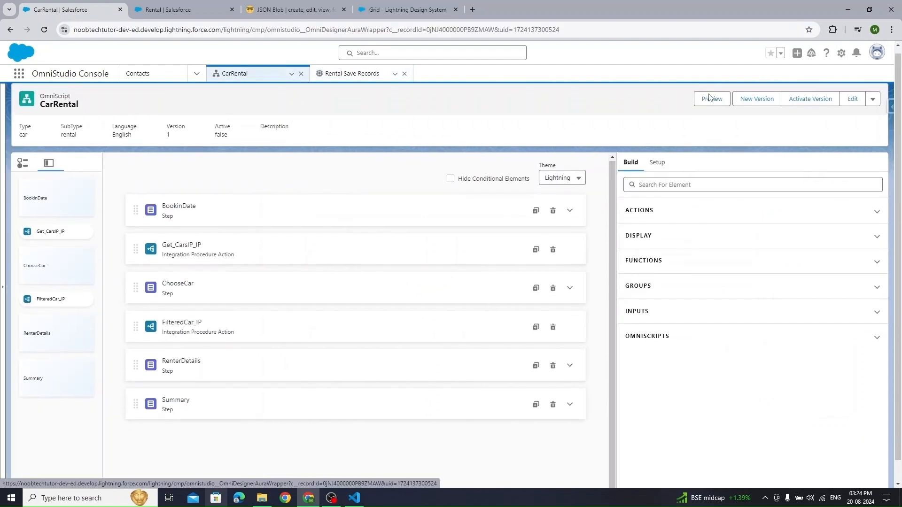
{"action": "left_click", "coordinate": [592, 179]}
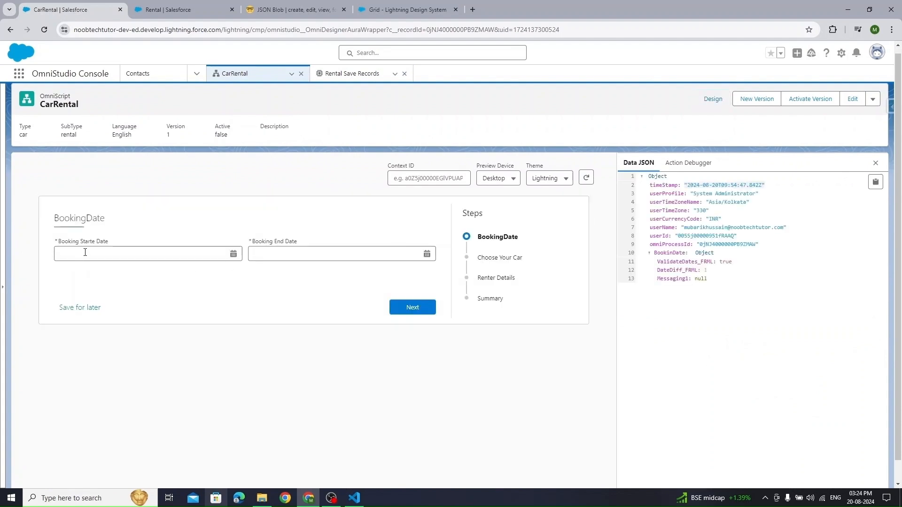
{"action": "left_click", "coordinate": [84, 254]}
{"action": "left_click", "coordinate": [102, 363]}
{"action": "left_click", "coordinate": [288, 253]}
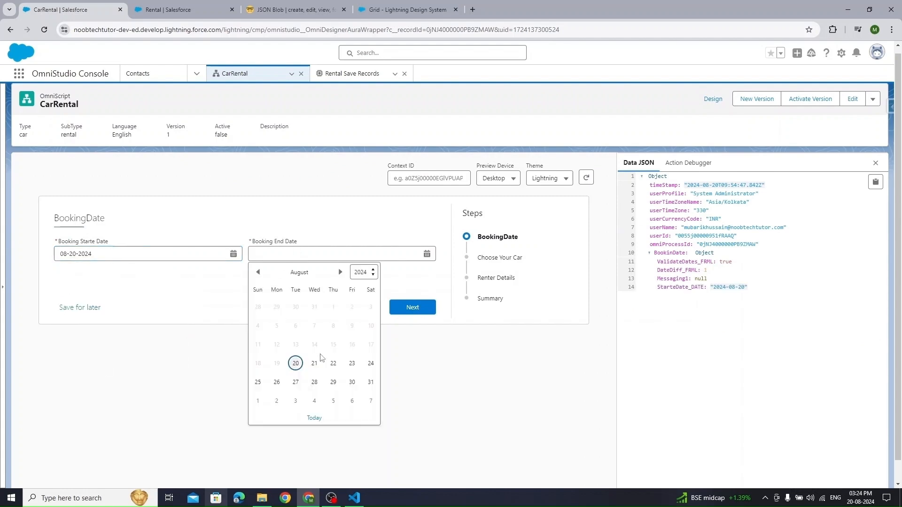
{"action": "left_click", "coordinate": [351, 363]}
{"action": "left_click", "coordinate": [430, 311]}
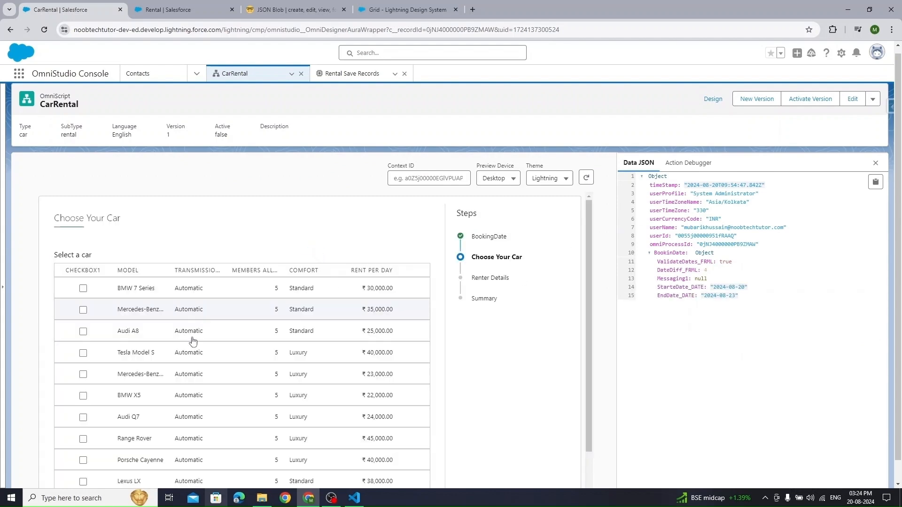
{"action": "left_click", "coordinate": [83, 374]}
{"action": "scroll", "coordinate": [508, 342], "scroll_direction": "down", "scroll_amount": 3}
{"action": "left_click", "coordinate": [413, 482]}
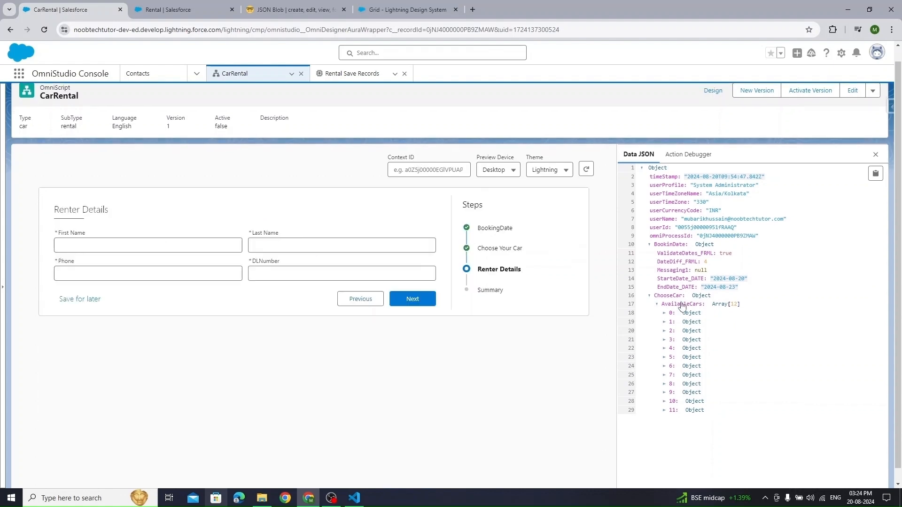
- Enter testrenter1 as both the renter's first and last name
{"action": "left_click", "coordinate": [135, 246]}
{"action": "type", "text": "test"}
{"action": "key", "text": "Tab"}
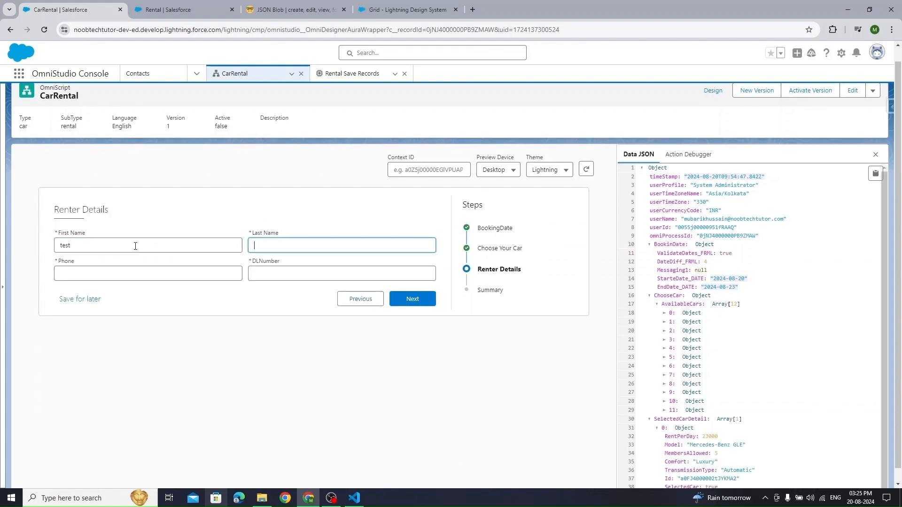
{"action": "key", "text": "shift+Tab"}
{"action": "type", "text": "testrenter"}
{"action": "key", "text": "ctrl+BackSpace"}
{"action": "type", "text": "testrenter"}
{"action": "key", "text": "ctrl+a"}
{"action": "key", "text": "ctrl+c"}
{"action": "key", "text": "Tab"}
{"action": "key", "text": "ctrl+v"}
{"action": "left_click", "coordinate": [109, 247]}
{"action": "type", "text": "1"}
{"action": "left_click", "coordinate": [317, 250]}
{"action": "type", "text": "1"}
- Fill in the renter's phone and driving licence numbers and advance to the Summary
{"action": "left_click", "coordinate": [83, 269]}
{"action": "left_click", "coordinate": [330, 274]}
{"action": "left_click", "coordinate": [311, 295]}
{"action": "left_click", "coordinate": [412, 298]}
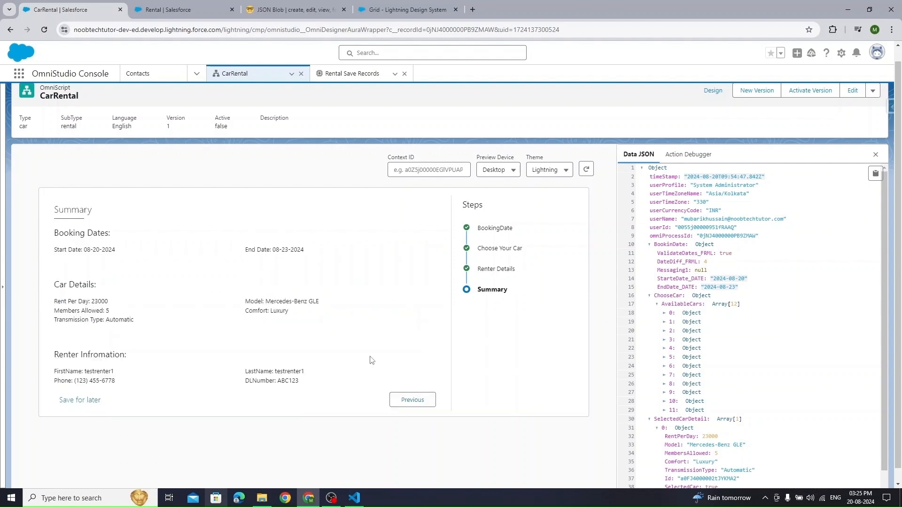
- Copy the Summary's data JSON and select the Rental Save Records test input for replacement
{"action": "left_click", "coordinate": [875, 173]}
{"action": "left_click", "coordinate": [353, 71]}
{"action": "left_click", "coordinate": [142, 196]}
{"action": "key", "text": "ctrl+a"}
- Paste the CarRental data as input, execute, and inspect SaveRentalRecord's Rental__c_1 Id in the debug log
{"action": "key", "text": "ctrl+v"}
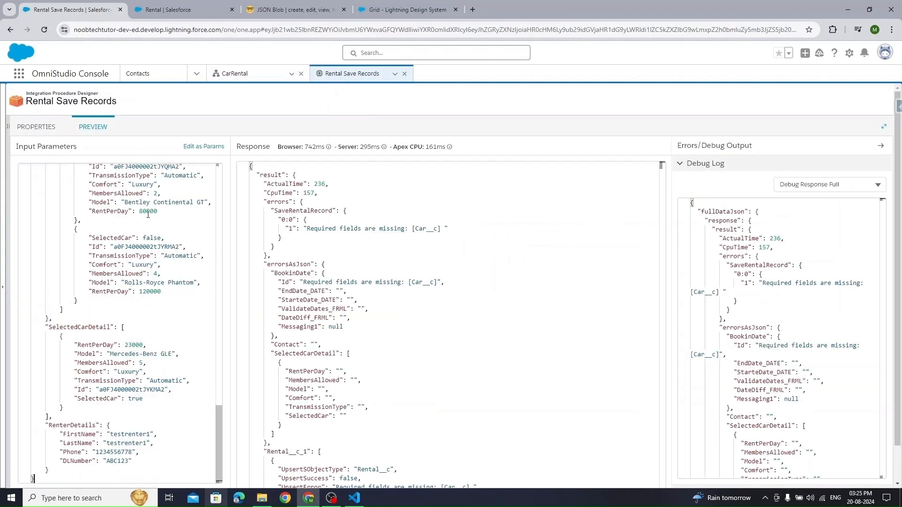
{"action": "scroll", "coordinate": [242, 454], "scroll_direction": "down", "scroll_amount": 1}
{"action": "left_click", "coordinate": [211, 468]}
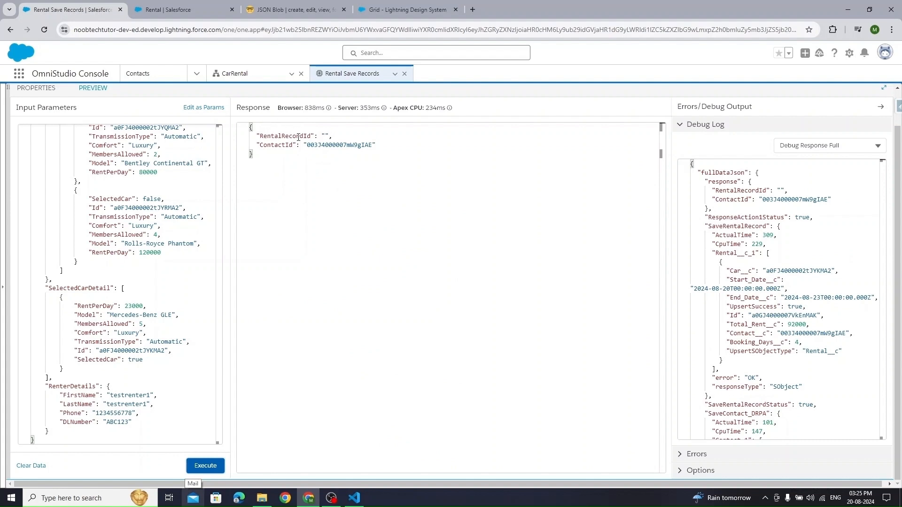
{"action": "left_click", "coordinate": [826, 145]}
{"action": "scroll", "coordinate": [835, 274], "scroll_direction": "down", "scroll_amount": 2}
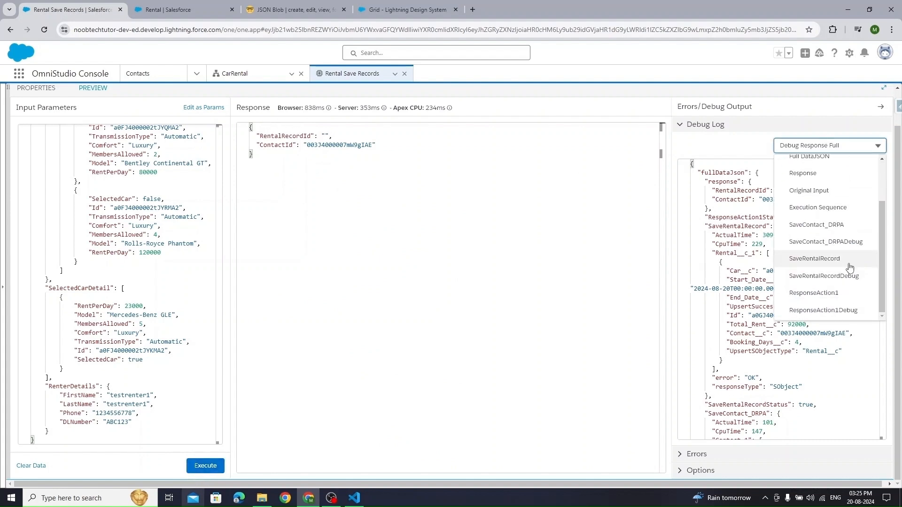
{"action": "left_click", "coordinate": [829, 258]}
{"action": "double_click", "coordinate": [731, 191]}
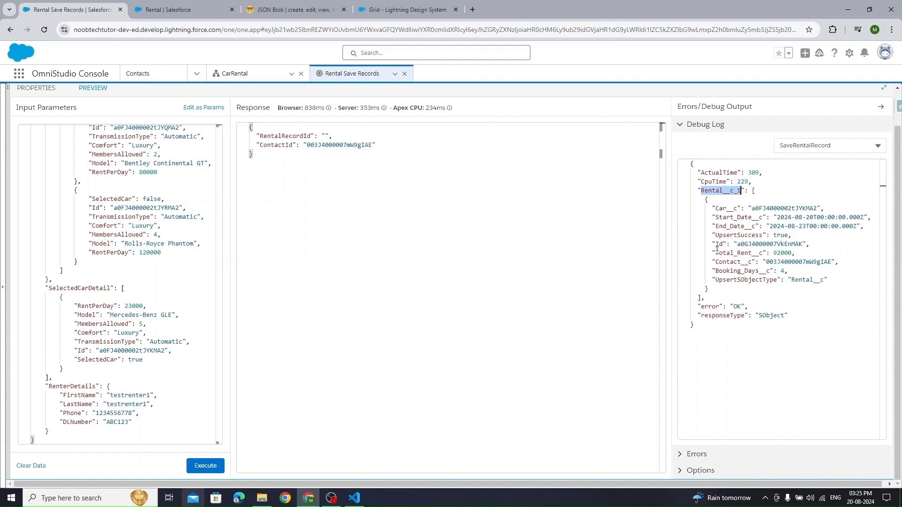
{"action": "left_click_drag", "start_coordinate": [716, 244], "coordinate": [802, 243]}
{"action": "left_click", "coordinate": [744, 244]}
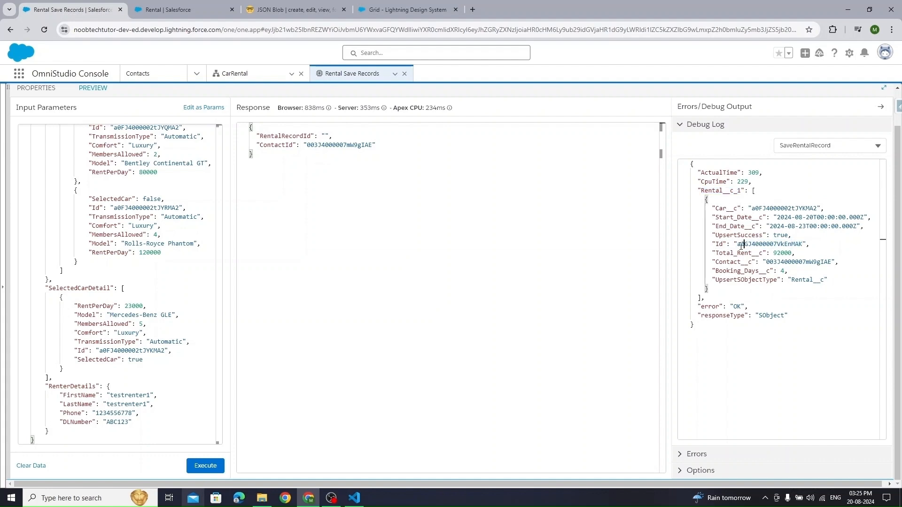
{"action": "scroll", "coordinate": [47, 108], "scroll_direction": "up", "scroll_amount": 2}
- Set ResponseAction1's RentalRecordId output to %SaveRentalRecord:Rental__c_1|1:Id%
{"action": "left_click", "coordinate": [36, 126]}
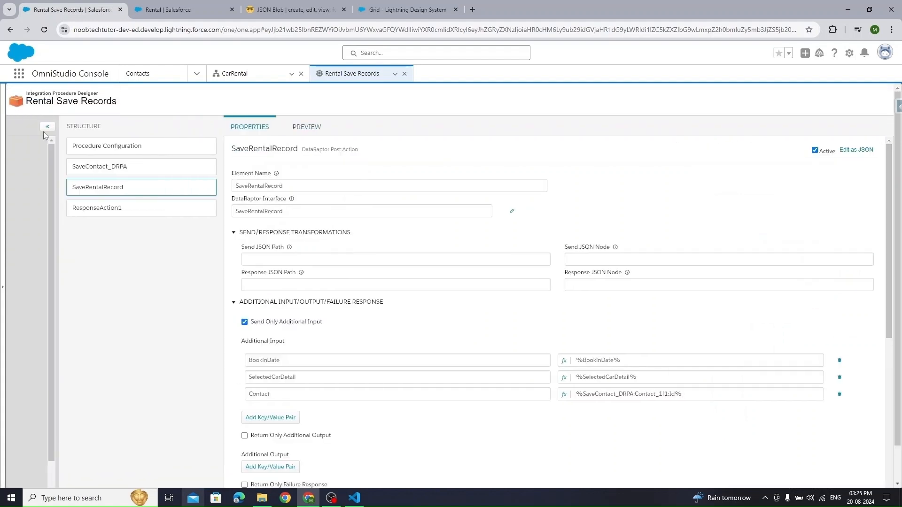
{"action": "left_click", "coordinate": [167, 208]}
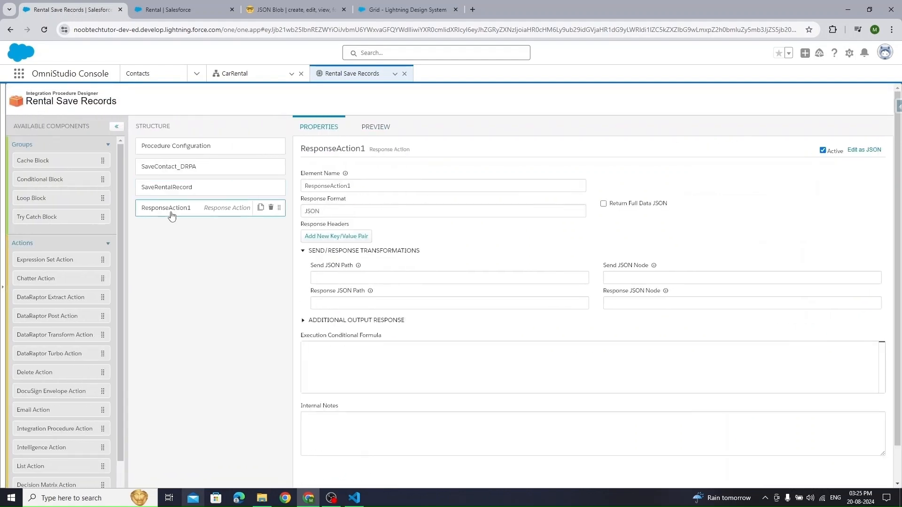
{"action": "left_click", "coordinate": [325, 319]}
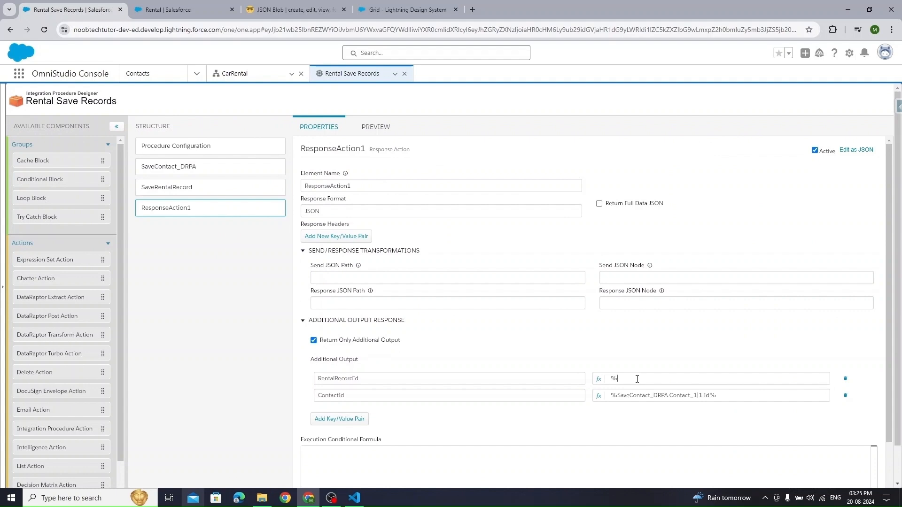
{"action": "key", "text": "ctrl+v"}
{"action": "type", "text": "|1"}
{"action": "left_click", "coordinate": [199, 186]}
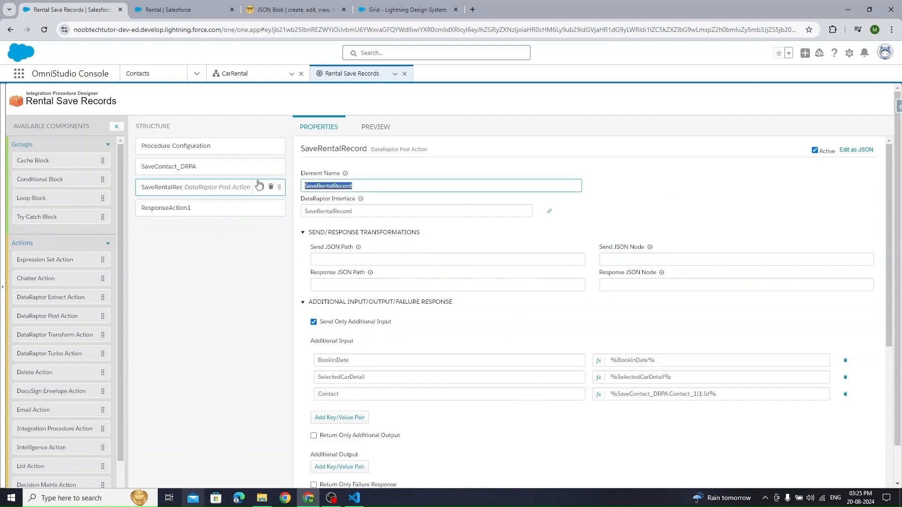
{"action": "left_click", "coordinate": [211, 208]}
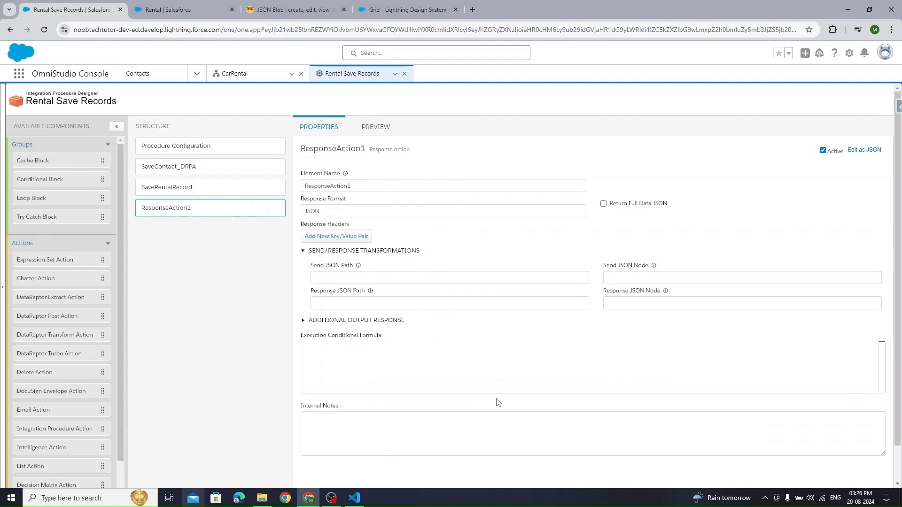
{"action": "left_click", "coordinate": [310, 320]}
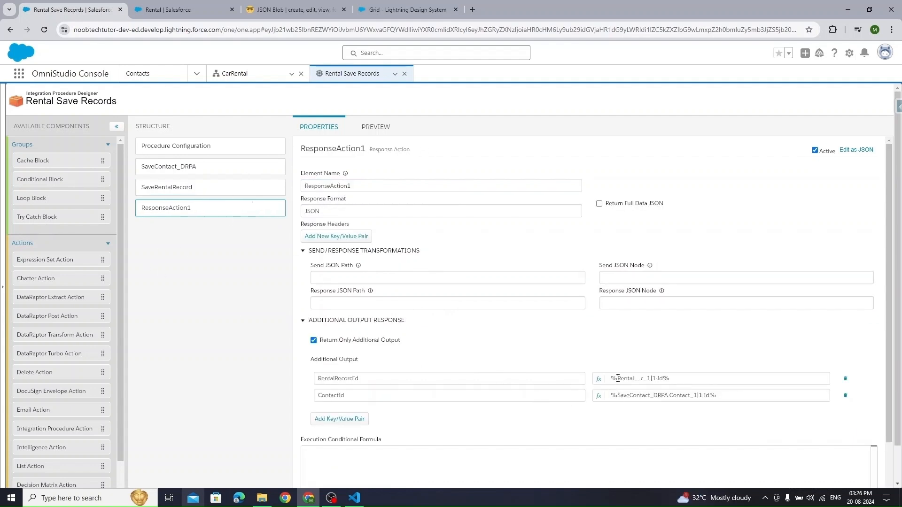
{"action": "key", "text": "ctrl+v"}
{"action": "type", "text": ":"}
- Activate Rental Save Records version 1, then return to the CarRental OmniScript designer
{"action": "left_click", "coordinate": [192, 146]}
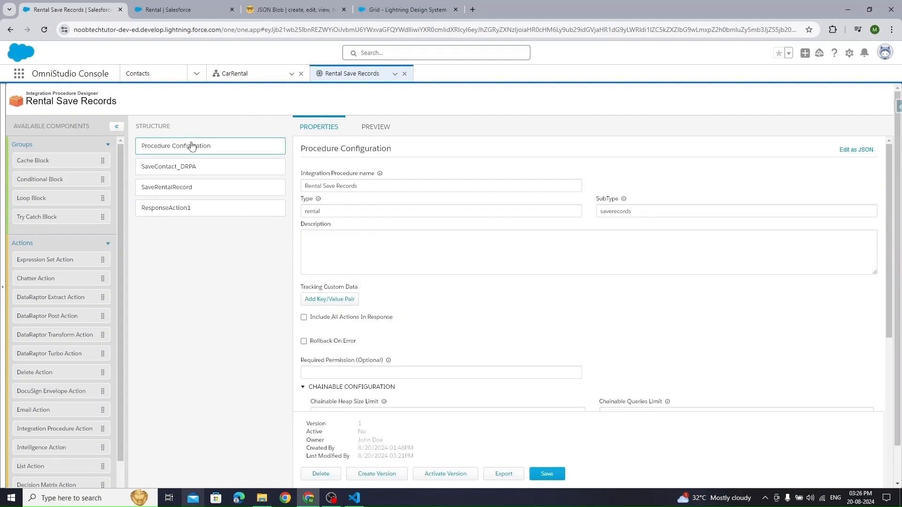
{"action": "left_click", "coordinate": [341, 212]}
{"action": "double_click", "coordinate": [341, 212]}
{"action": "left_click", "coordinate": [202, 293]}
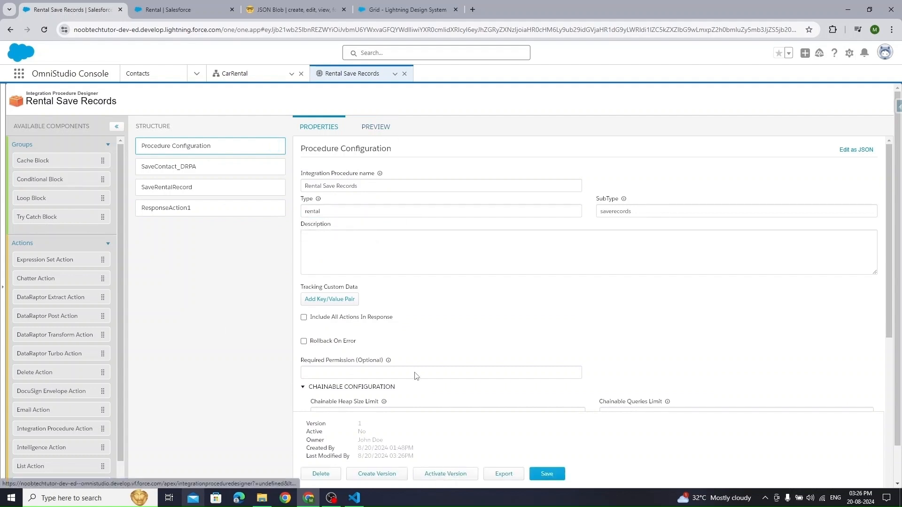
{"action": "left_click", "coordinate": [441, 478]}
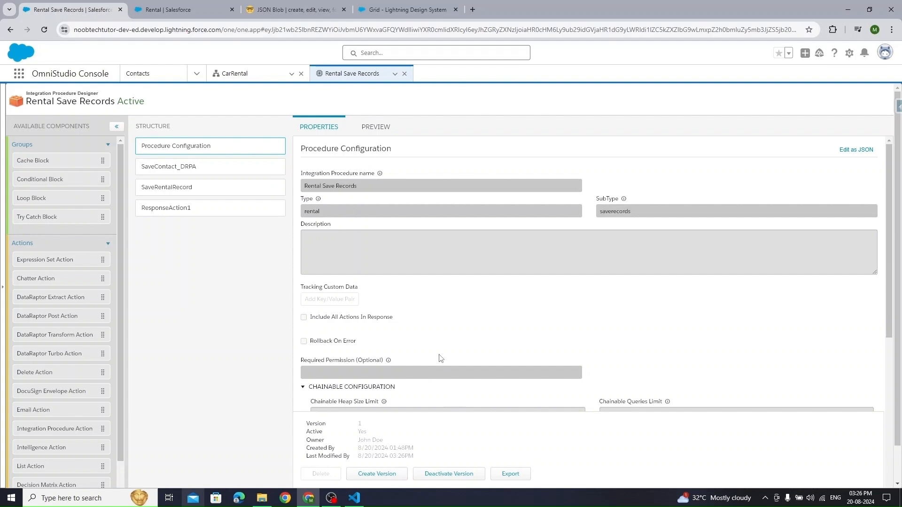
{"action": "double_click", "coordinate": [307, 211]}
{"action": "left_click", "coordinate": [235, 75]}
{"action": "left_click", "coordinate": [712, 91]}
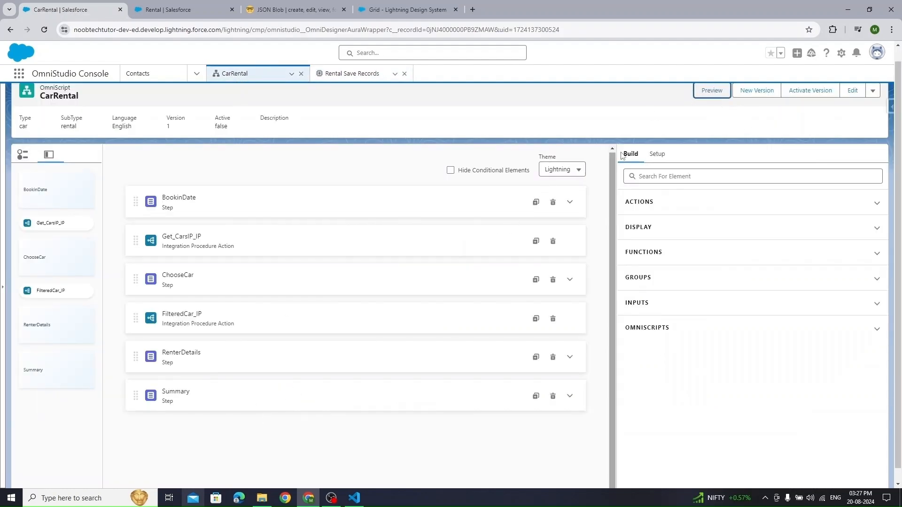
- Add an Integration Procedure Action below Summary that calls rental_saverecords
{"action": "left_click", "coordinate": [660, 179]}
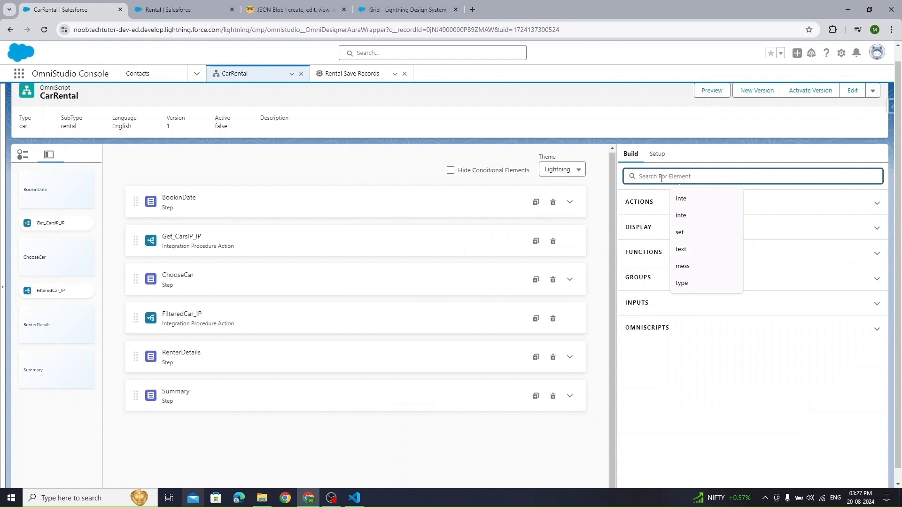
{"action": "type", "text": "int"}
{"action": "left_click_drag", "start_coordinate": [748, 225], "coordinate": [304, 421]}
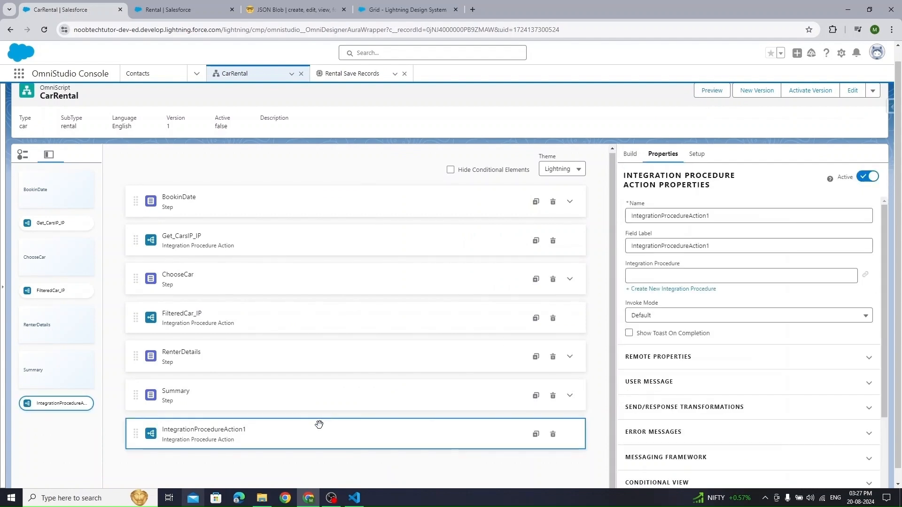
{"action": "left_click", "coordinate": [666, 262]}
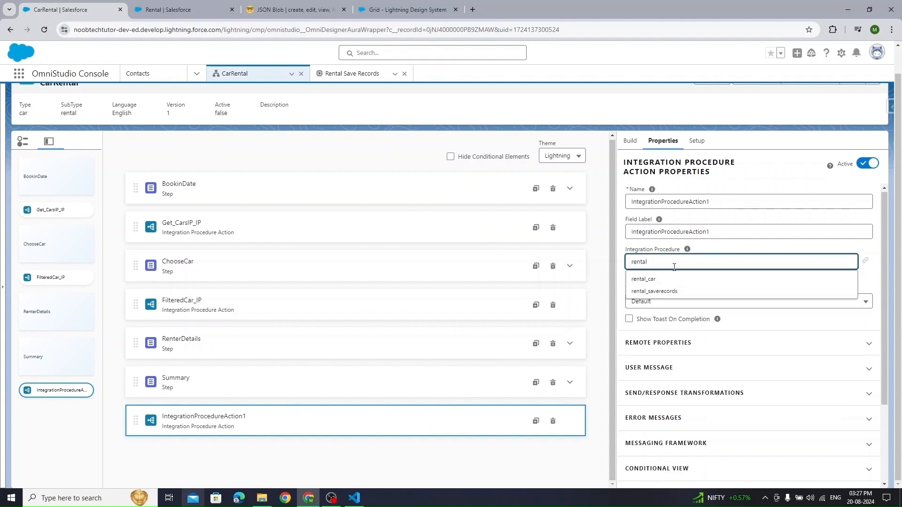
{"action": "left_click", "coordinate": [699, 291]}
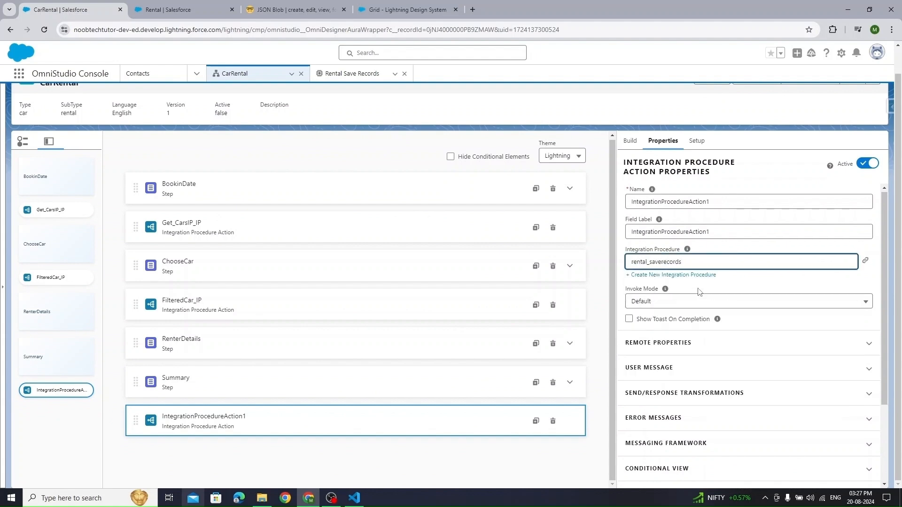
{"action": "key", "text": "ctrl+a"}
{"action": "key", "text": "ctrl+c"}
- Set the action's Name and Field Label to Rental_saverecords_IP
{"action": "left_click", "coordinate": [719, 202]}
{"action": "key", "text": "ctrl+a"}
{"action": "key", "text": "ctrl+v"}
{"action": "type", "text": "_"}
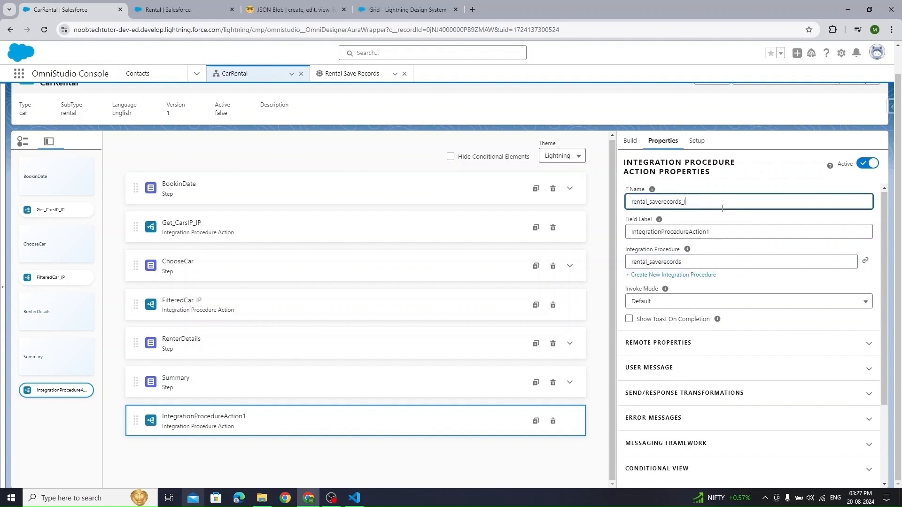
{"action": "type", "text": "IP"}
{"action": "key", "text": "Home"}
{"action": "key", "text": "Delete"}
{"action": "type", "text": "R"}
{"action": "key", "text": "ctrl+a"}
{"action": "key", "text": "ctrl+c"}
{"action": "key", "text": "Tab"}
{"action": "key", "text": "ctrl+v"}
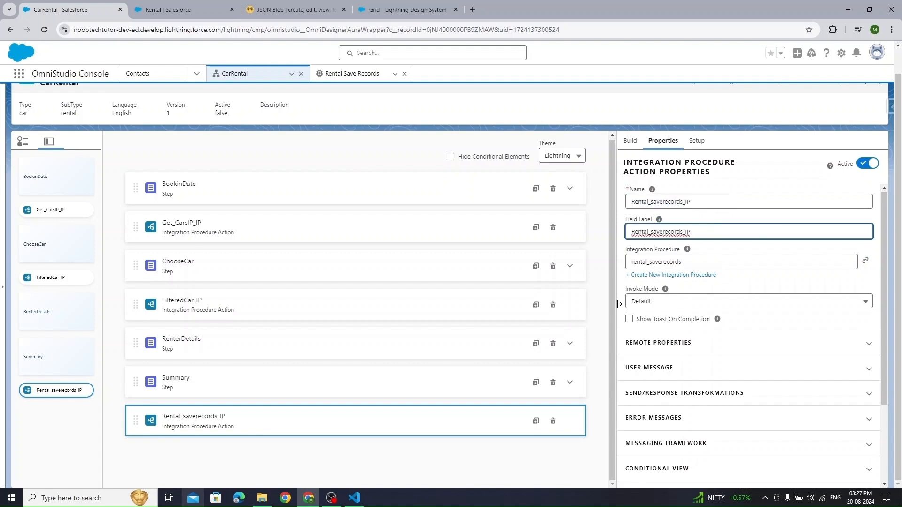
{"action": "left_click", "coordinate": [543, 463]}
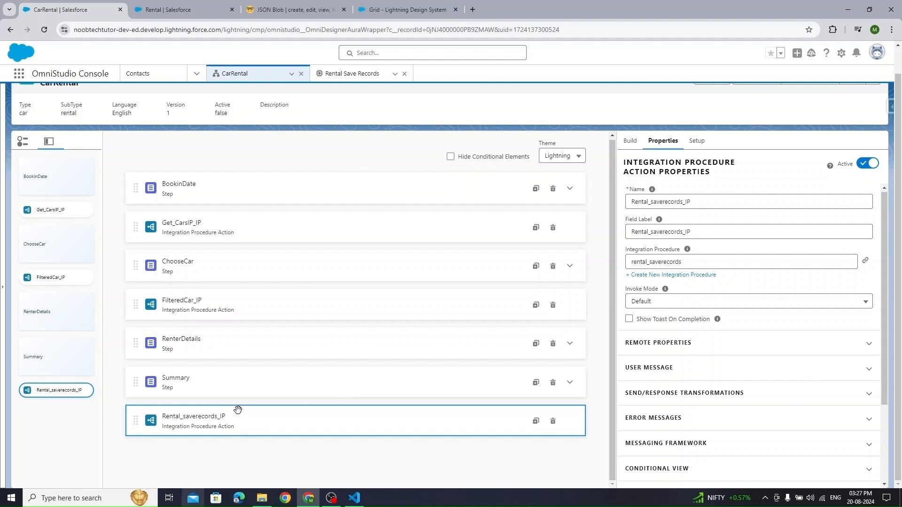
{"action": "left_click", "coordinate": [358, 76]}
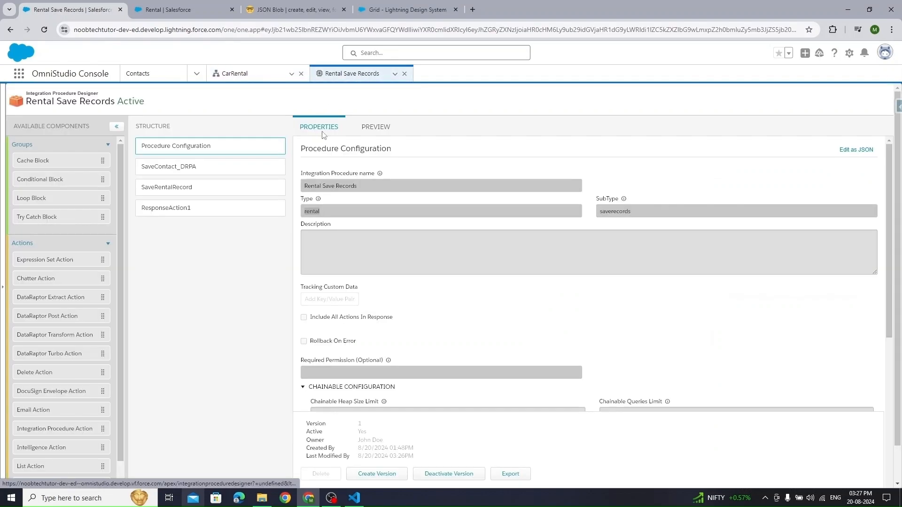
- Add the first extra payload pair to Rental_saverecords_IP: RenterDetails = %RenterDetails%
{"action": "left_click", "coordinate": [202, 172]}
{"action": "double_click", "coordinate": [339, 257]}
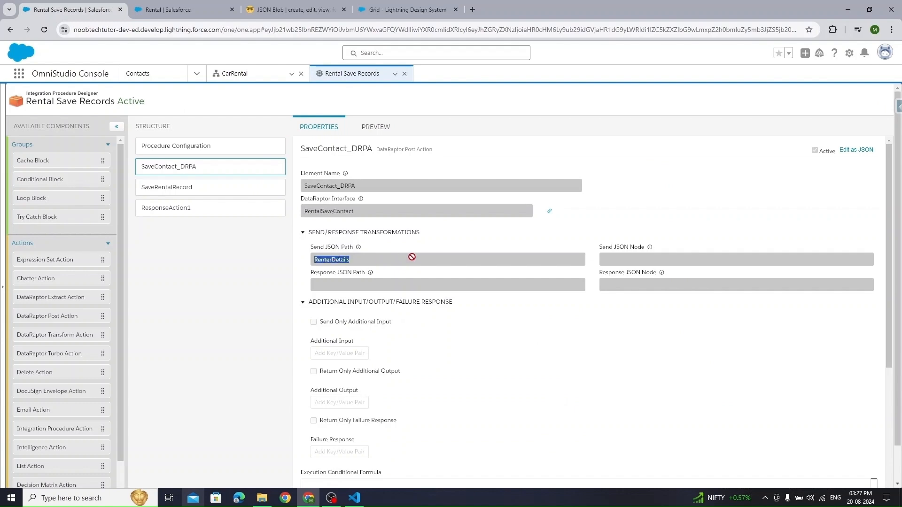
{"action": "left_click", "coordinate": [232, 69]}
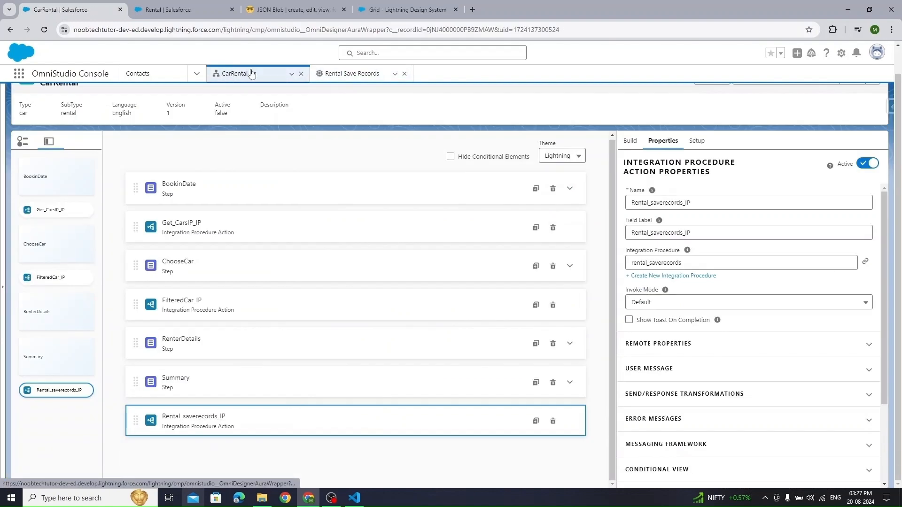
{"action": "left_click", "coordinate": [713, 346]}
{"action": "scroll", "coordinate": [703, 410], "scroll_direction": "down", "scroll_amount": 6}
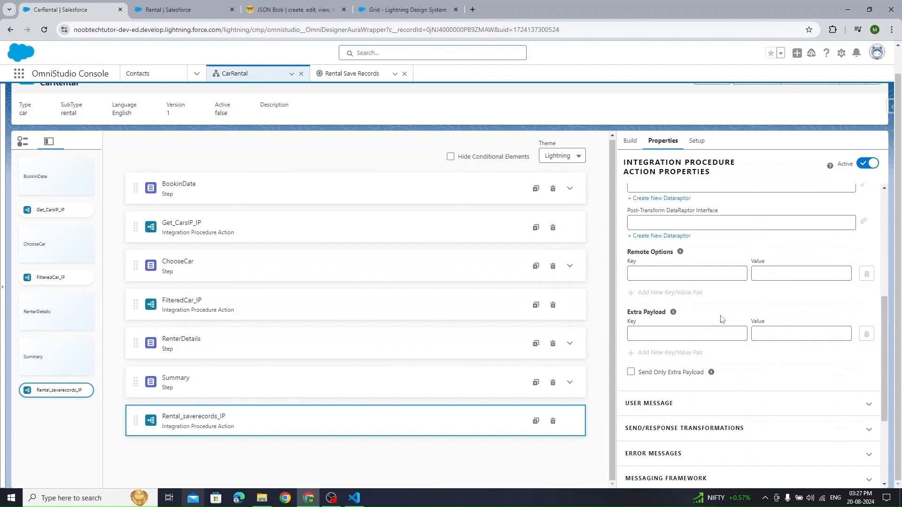
{"action": "left_click", "coordinate": [687, 306]}
{"action": "key", "text": "ctrl+v"}
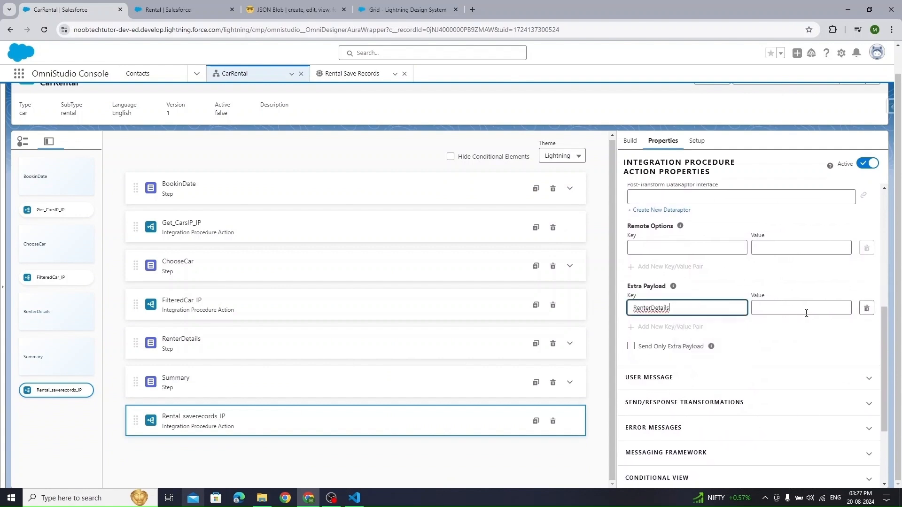
{"action": "left_click", "coordinate": [806, 308]}
{"action": "type", "text": "%"}
{"action": "key", "text": "ctrl+v"}
{"action": "type", "text": "%"}
- Tick Send Only Extra Payload and add the pair BookinDate = %BookinDate%
{"action": "left_click", "coordinate": [683, 326]}
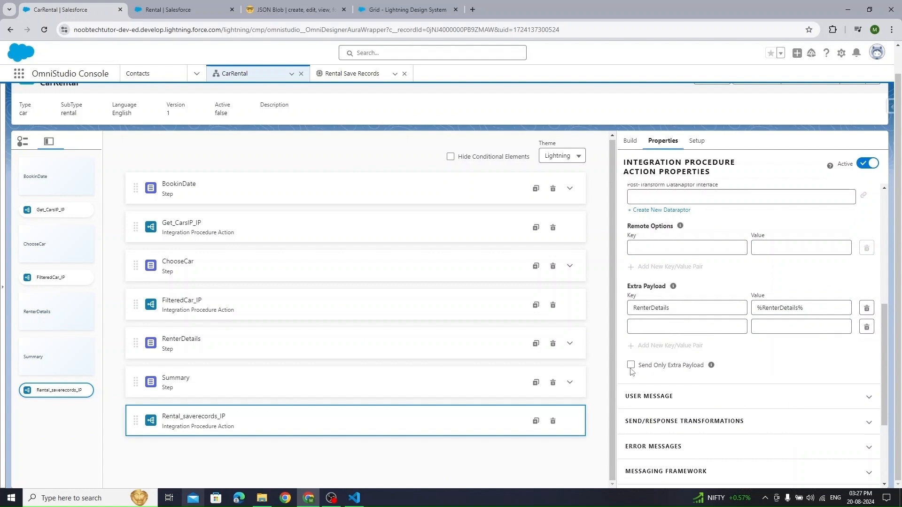
{"action": "left_click", "coordinate": [631, 365]}
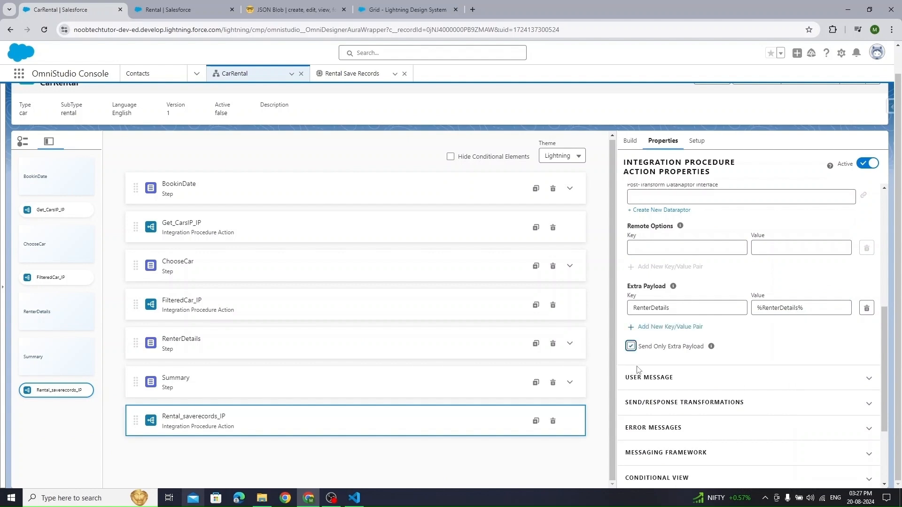
{"action": "left_click", "coordinate": [669, 328]}
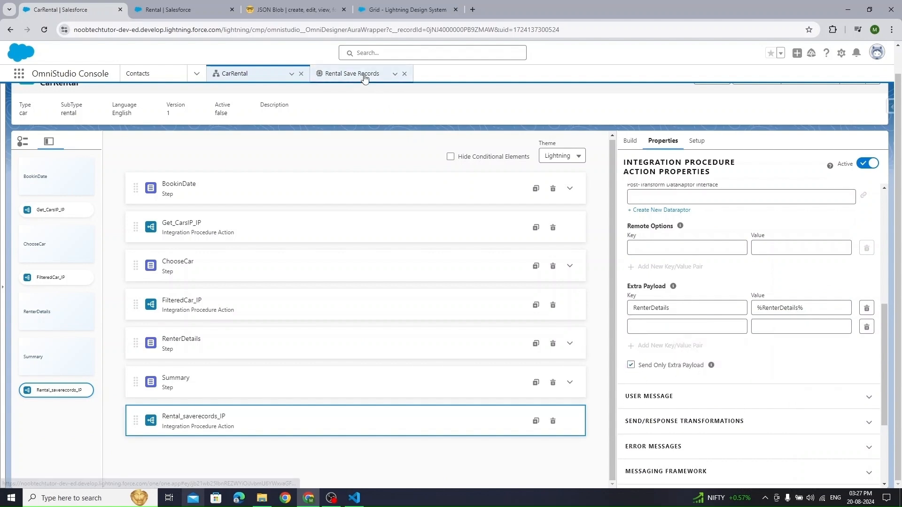
{"action": "left_click", "coordinate": [364, 78]}
{"action": "left_click", "coordinate": [170, 188]}
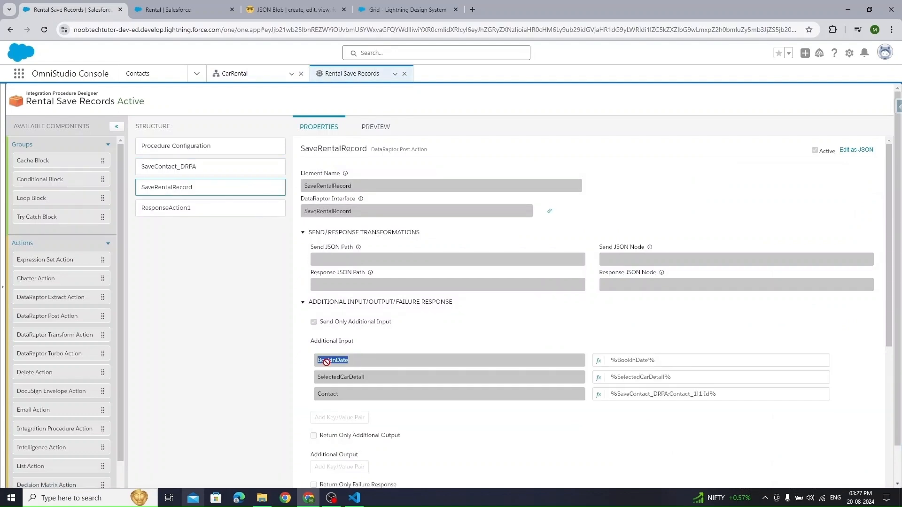
{"action": "left_click", "coordinate": [233, 73]}
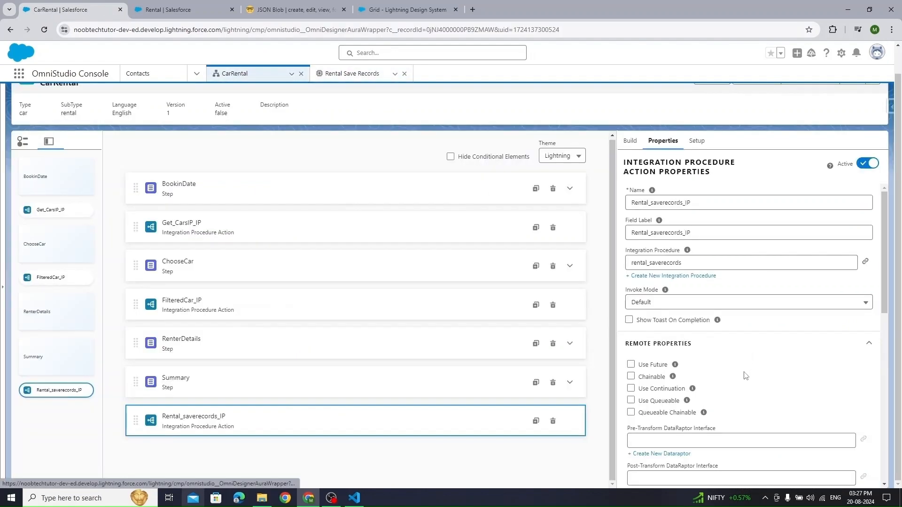
{"action": "scroll", "coordinate": [767, 312], "scroll_direction": "down", "scroll_amount": 5}
{"action": "left_click", "coordinate": [653, 326]}
{"action": "type", "text": "BookinDate"}
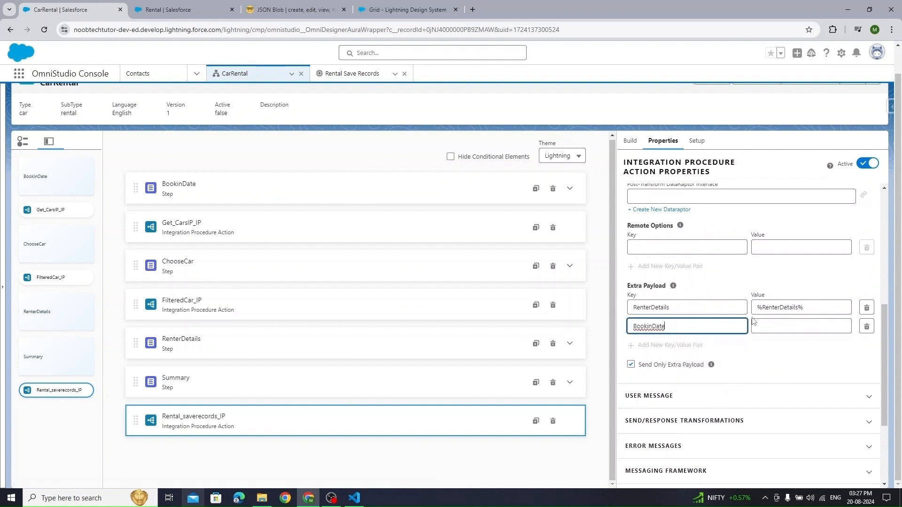
{"action": "left_click", "coordinate": [768, 324]}
{"action": "type", "text": "%BookinDate%"}
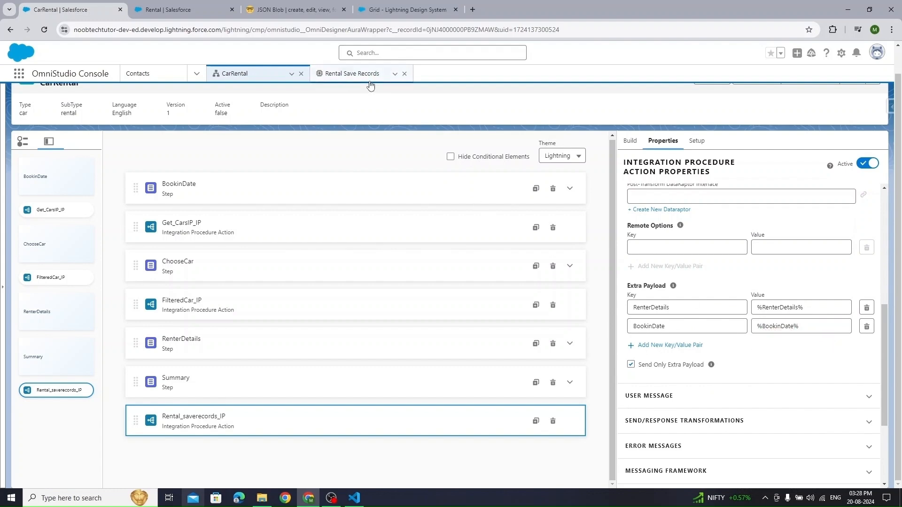
- Add the third extra payload pair SelectedCarDetail = %SelectedCarDetail%
{"action": "left_click", "coordinate": [353, 74]}
{"action": "double_click", "coordinate": [346, 377]}
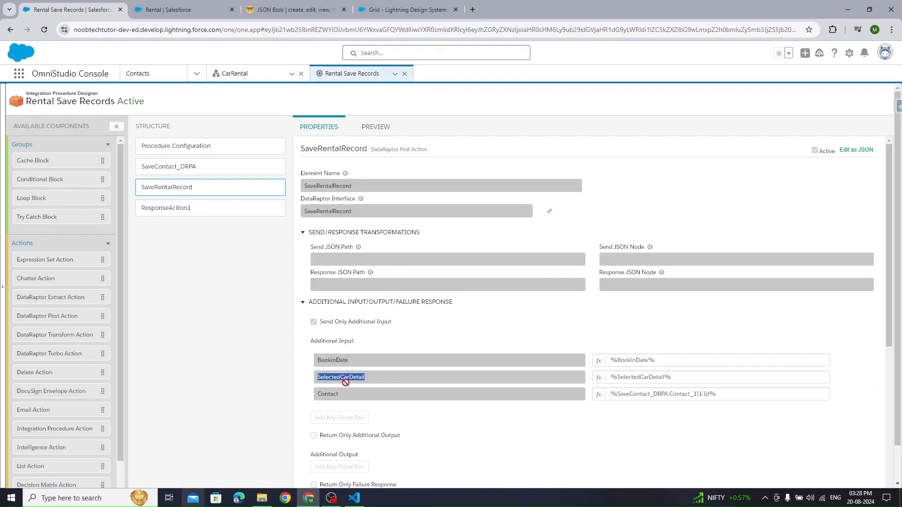
{"action": "left_click", "coordinate": [241, 79]}
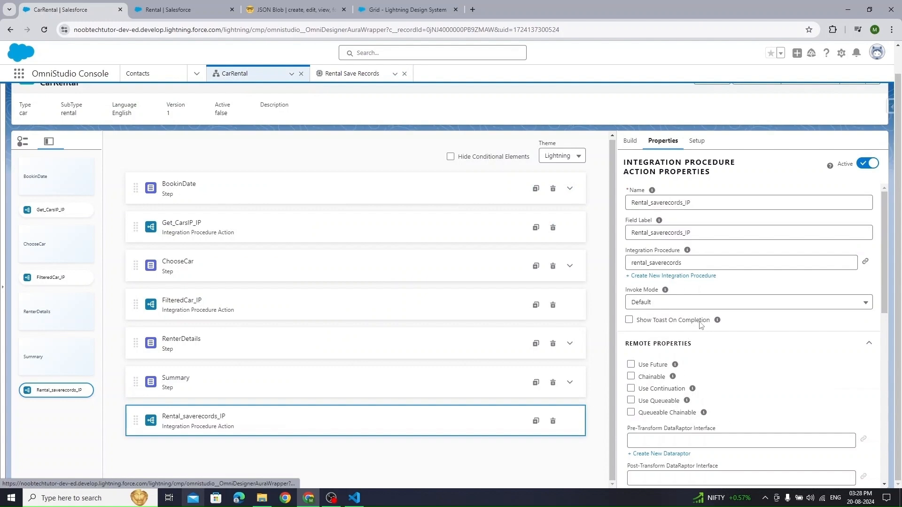
{"action": "scroll", "coordinate": [683, 348], "scroll_direction": "down", "scroll_amount": 4}
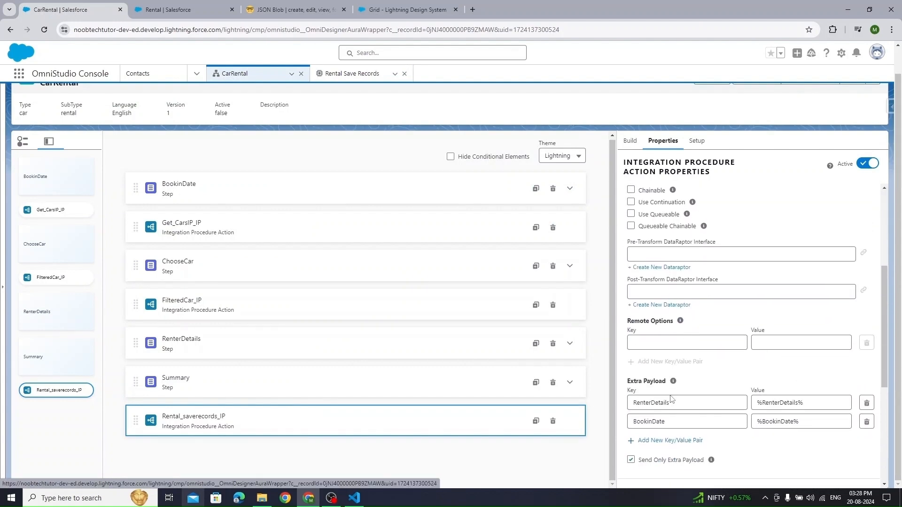
{"action": "left_click", "coordinate": [669, 439]}
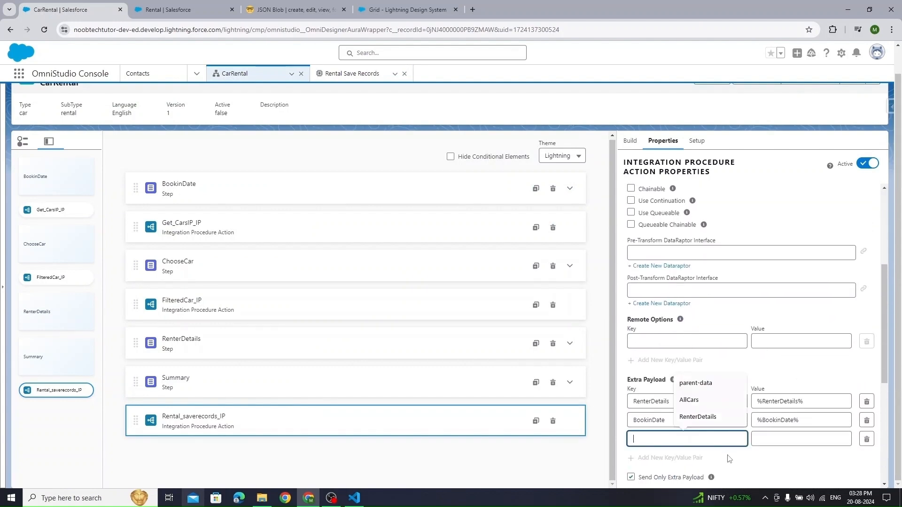
{"action": "type", "text": "SelectedCarDetail"}
{"action": "left_click", "coordinate": [771, 439]}
{"action": "type", "text": "%"}
{"action": "type", "text": "SelectedCarDetail"}
{"action": "type", "text": "%"}
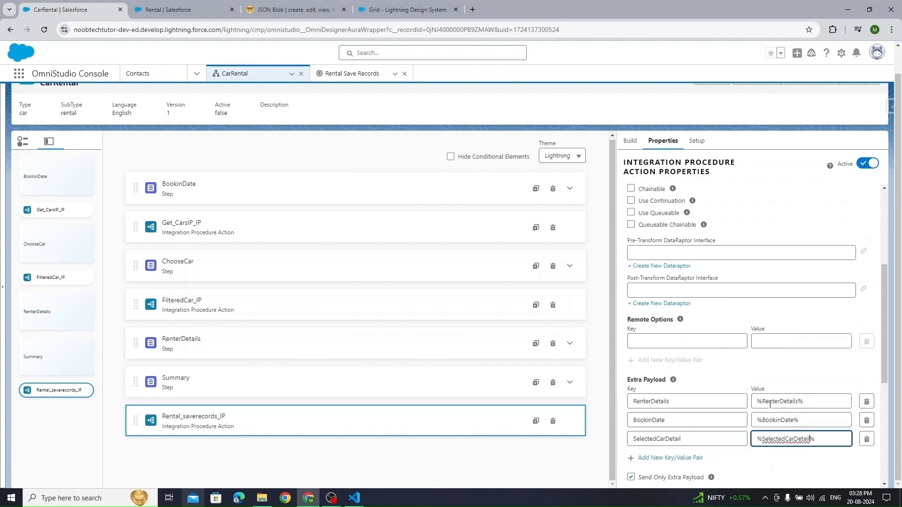
{"action": "scroll", "coordinate": [767, 411], "scroll_direction": "down", "scroll_amount": 3}
{"action": "left_click", "coordinate": [588, 473]}
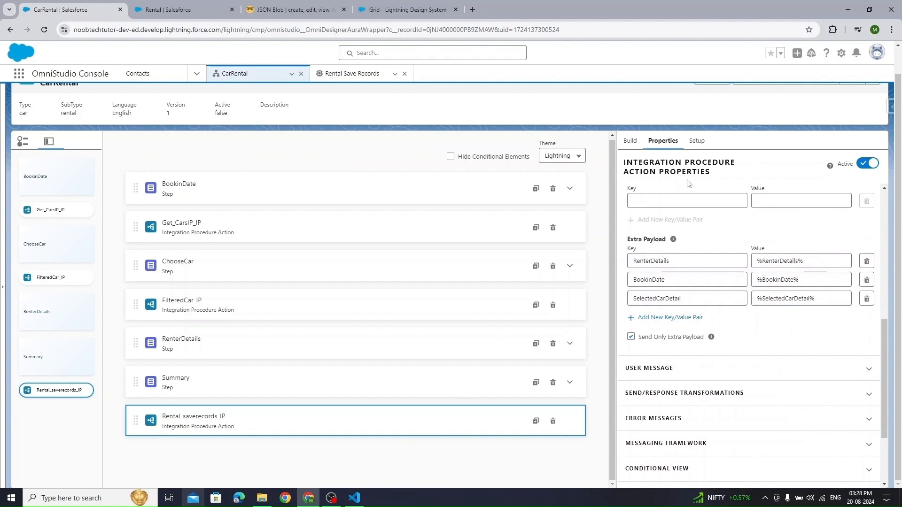
{"action": "scroll", "coordinate": [582, 113], "scroll_direction": "up", "scroll_amount": 2}
{"action": "scroll", "coordinate": [534, 337], "scroll_direction": "down", "scroll_amount": 2}
{"action": "scroll", "coordinate": [693, 240], "scroll_direction": "down", "scroll_amount": 1}
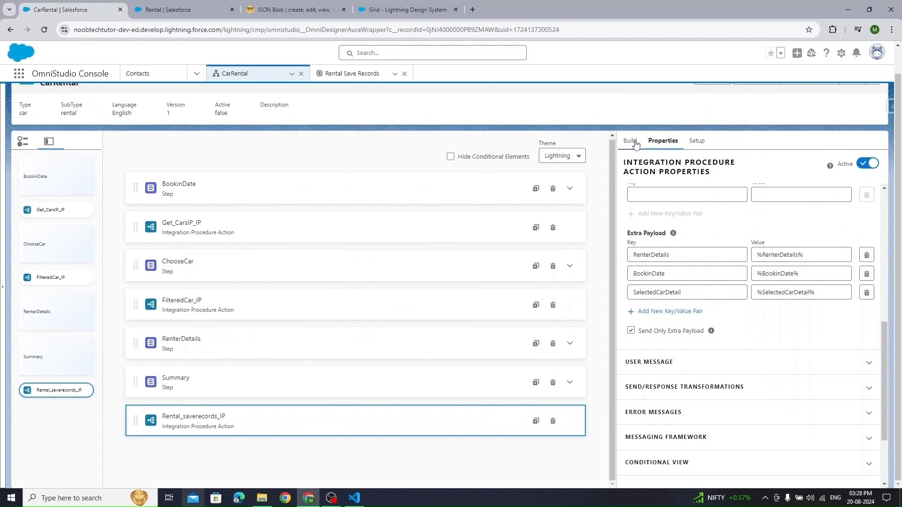
{"action": "left_click", "coordinate": [633, 142]}
- Add a Navigate Action below Rental_saverecords_IP targeting the Rental__c object
{"action": "left_click_drag", "start_coordinate": [662, 162], "coordinate": [577, 169]}
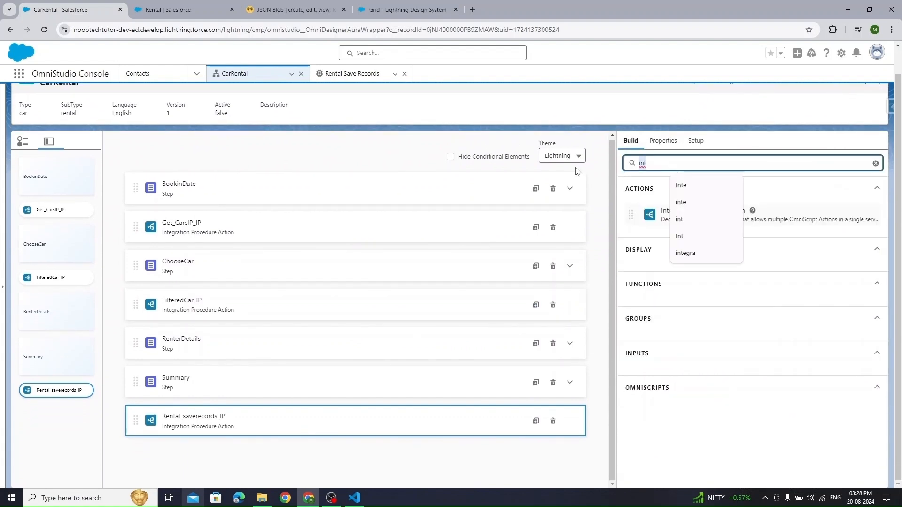
{"action": "type", "text": "nav"}
{"action": "left_click_drag", "start_coordinate": [649, 215], "coordinate": [328, 446]}
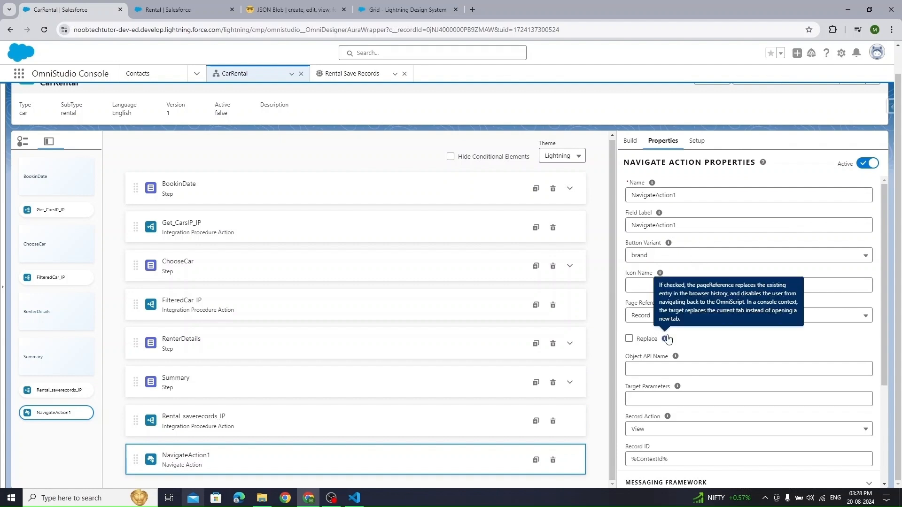
{"action": "left_click", "coordinate": [670, 367]}
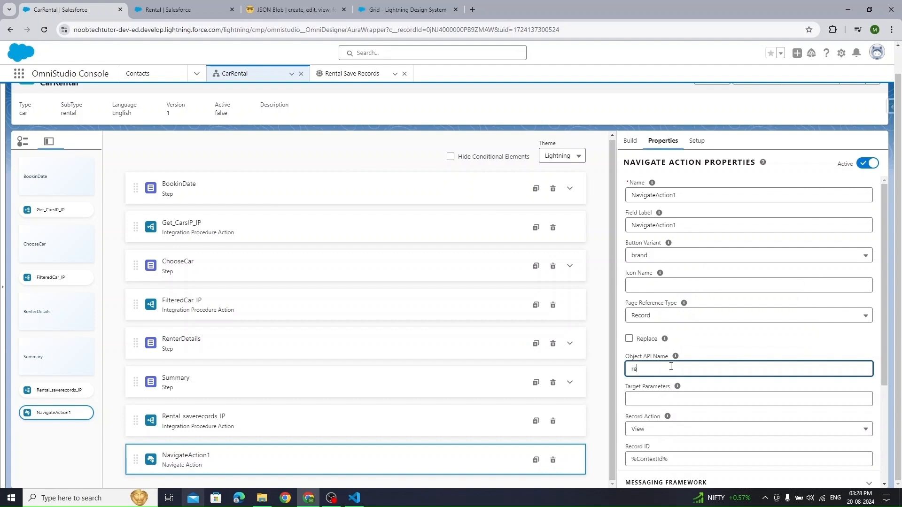
{"action": "left_click", "coordinate": [170, 9]}
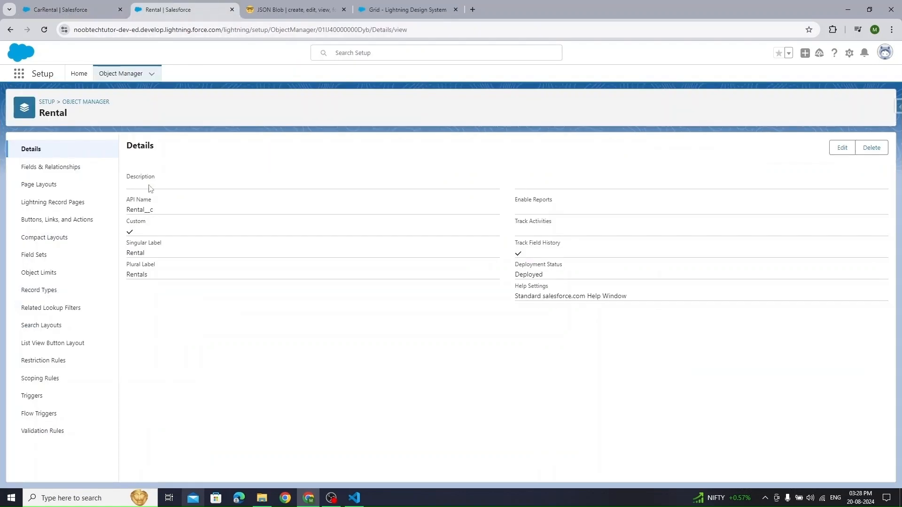
{"action": "double_click", "coordinate": [146, 210]}
{"action": "key", "text": "ctrl+c"}
{"action": "left_click", "coordinate": [75, 6]}
{"action": "key", "text": "ctrl+v"}
- Replace ContextId with RentalRecordId in NavigateAction1's Record ID, then preview CarRental
{"action": "scroll", "coordinate": [705, 385], "scroll_direction": "down", "scroll_amount": 2}
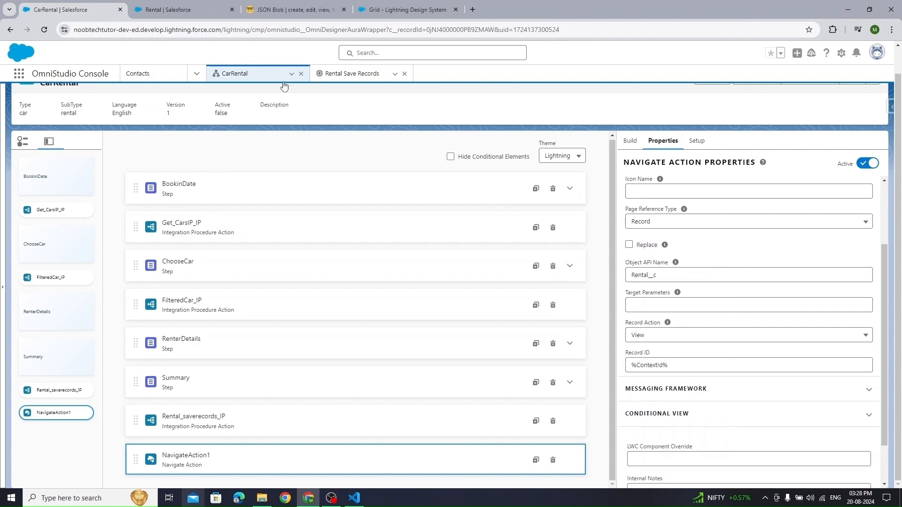
{"action": "left_click", "coordinate": [343, 75]}
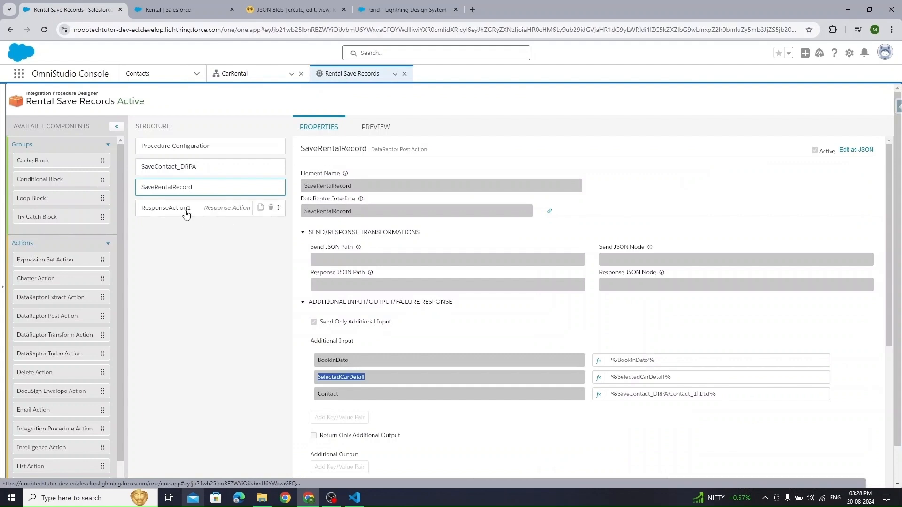
{"action": "left_click", "coordinate": [187, 208]}
{"action": "left_click", "coordinate": [304, 320]}
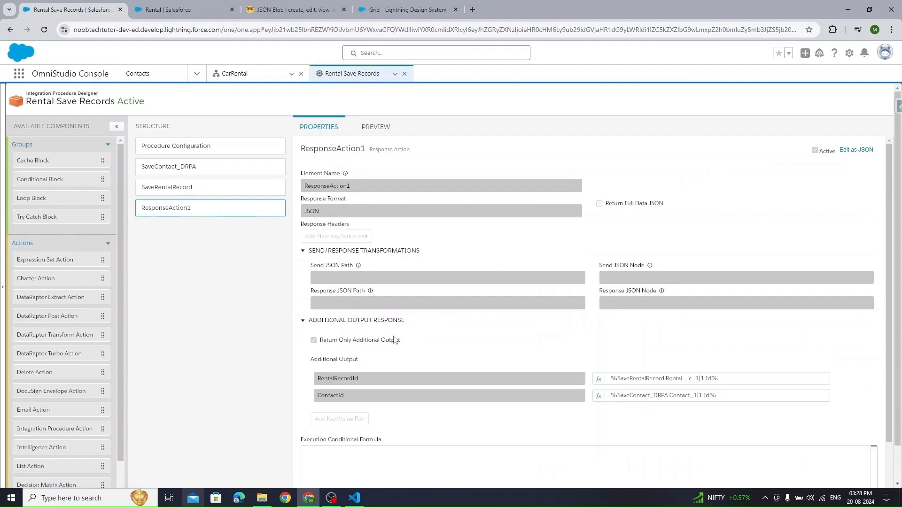
{"action": "double_click", "coordinate": [344, 379]}
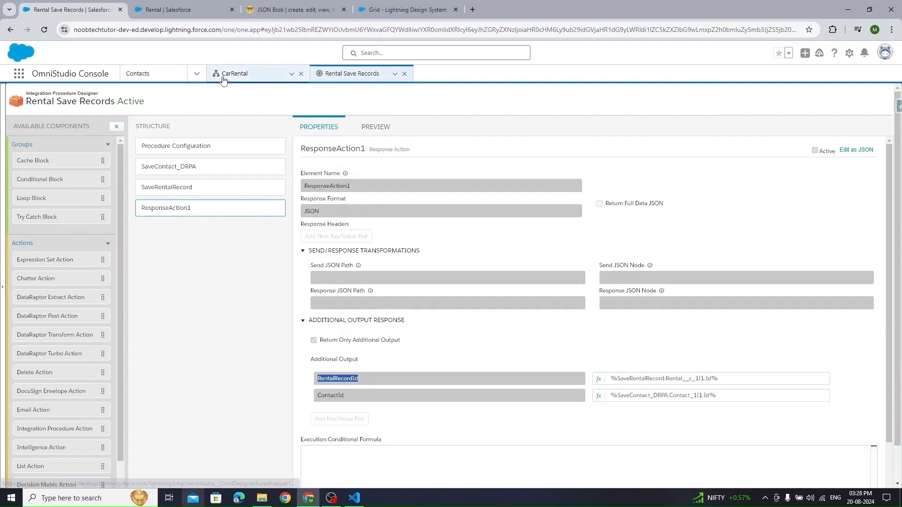
{"action": "left_click", "coordinate": [263, 79]}
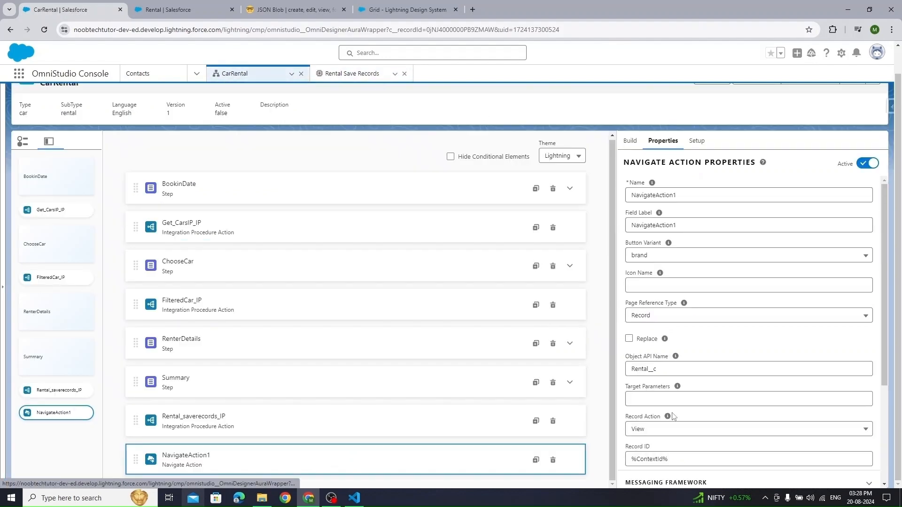
{"action": "double_click", "coordinate": [659, 464]}
{"action": "type", "text": "RentalRecordId"}
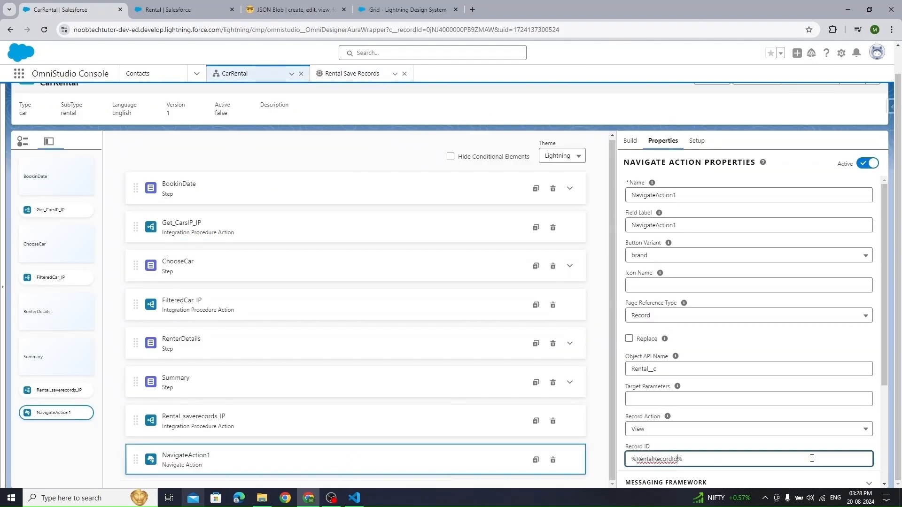
{"action": "scroll", "coordinate": [710, 433], "scroll_direction": "down", "scroll_amount": 3}
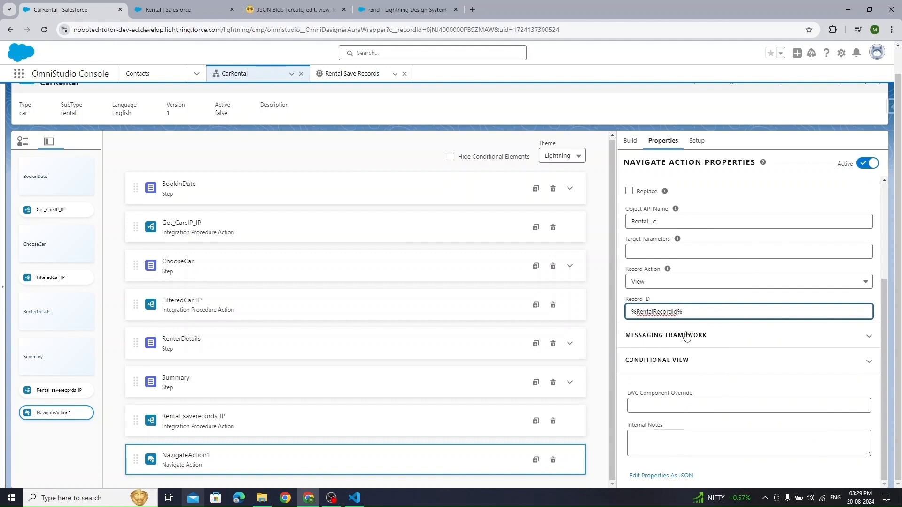
{"action": "left_click", "coordinate": [711, 323]}
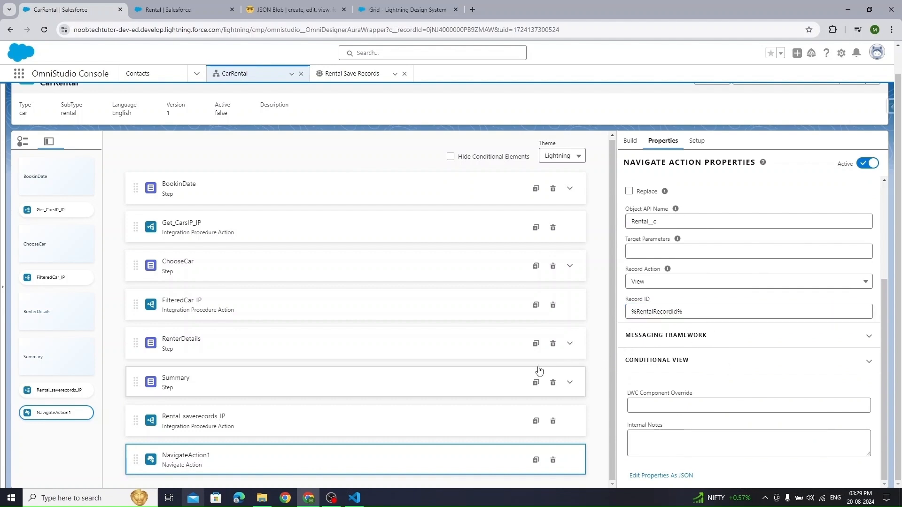
{"action": "scroll", "coordinate": [724, 288], "scroll_direction": "up", "scroll_amount": 2}
{"action": "scroll", "coordinate": [724, 287], "scroll_direction": "up", "scroll_amount": 1}
{"action": "scroll", "coordinate": [720, 283], "scroll_direction": "up", "scroll_amount": 1}
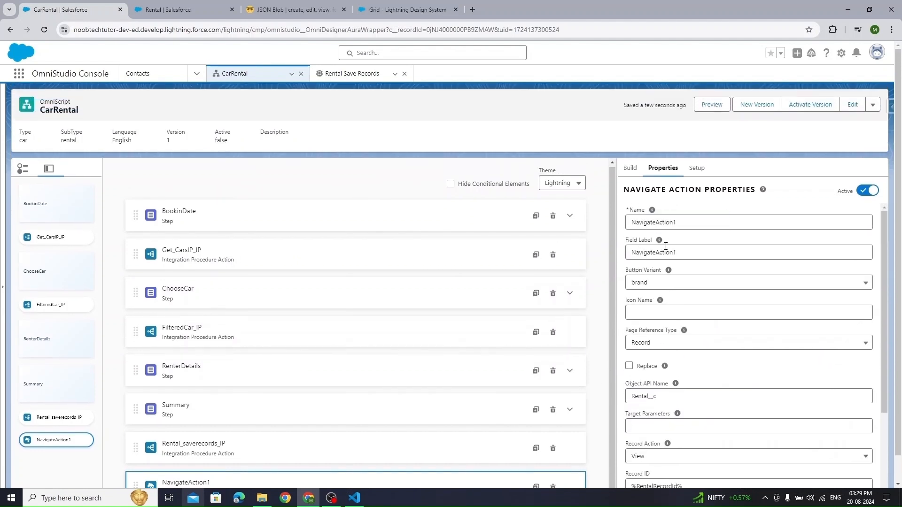
{"action": "left_click", "coordinate": [712, 105]}
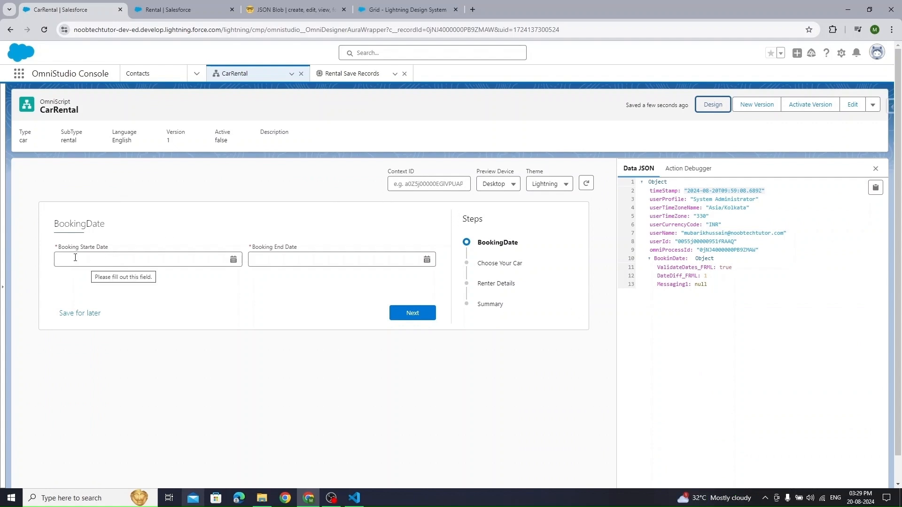
- Book 08-20-2024 to 08-24-2024 and choose the Tesla Model S
{"action": "left_click", "coordinate": [110, 259]}
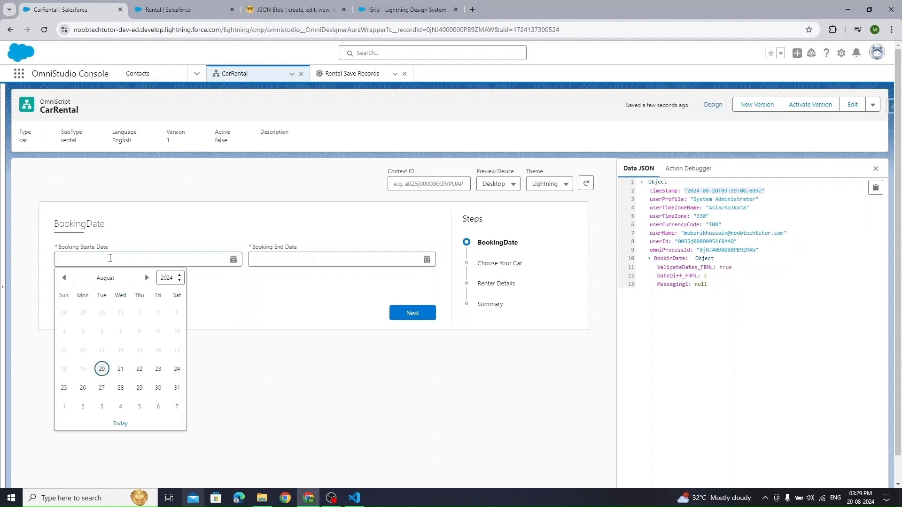
{"action": "left_click", "coordinate": [102, 369]}
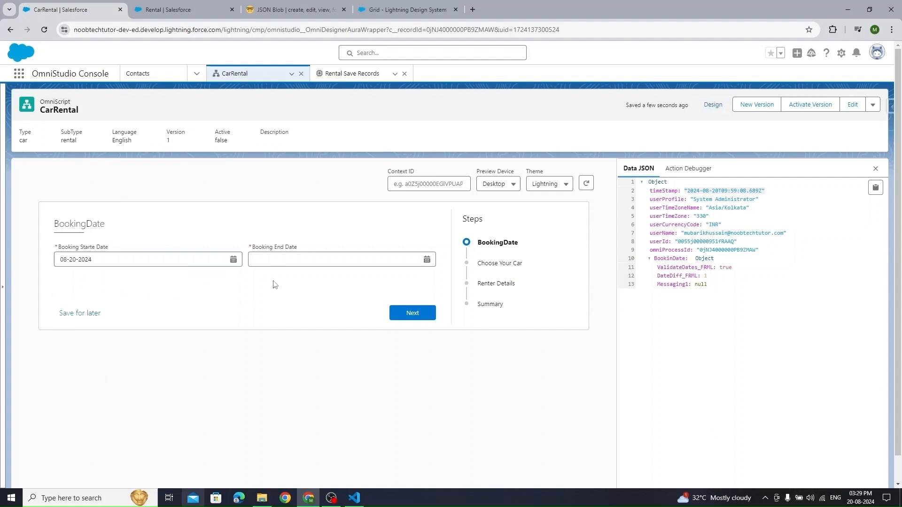
{"action": "left_click", "coordinate": [313, 260]}
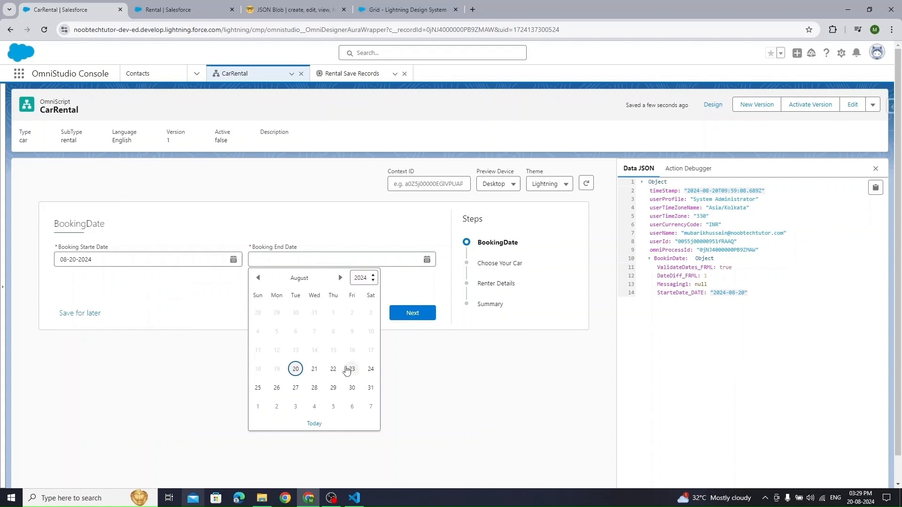
{"action": "left_click", "coordinate": [371, 369]}
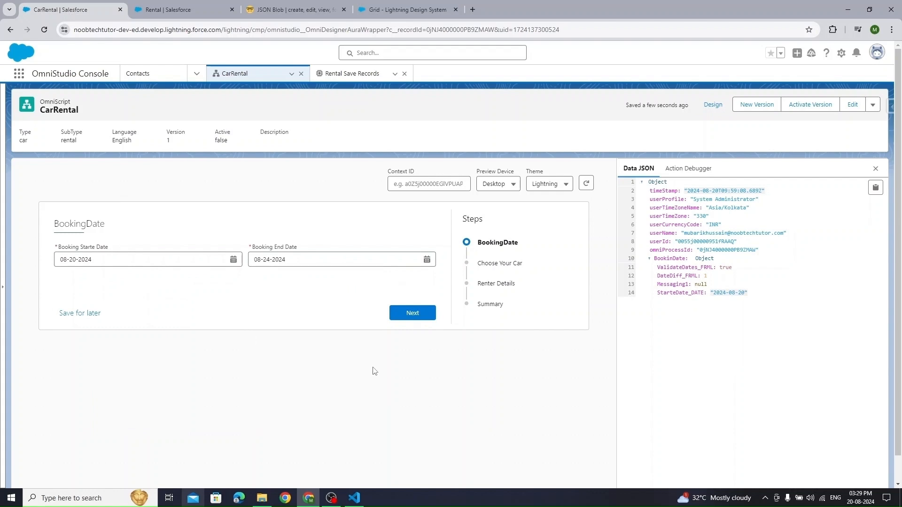
{"action": "left_click", "coordinate": [411, 317]}
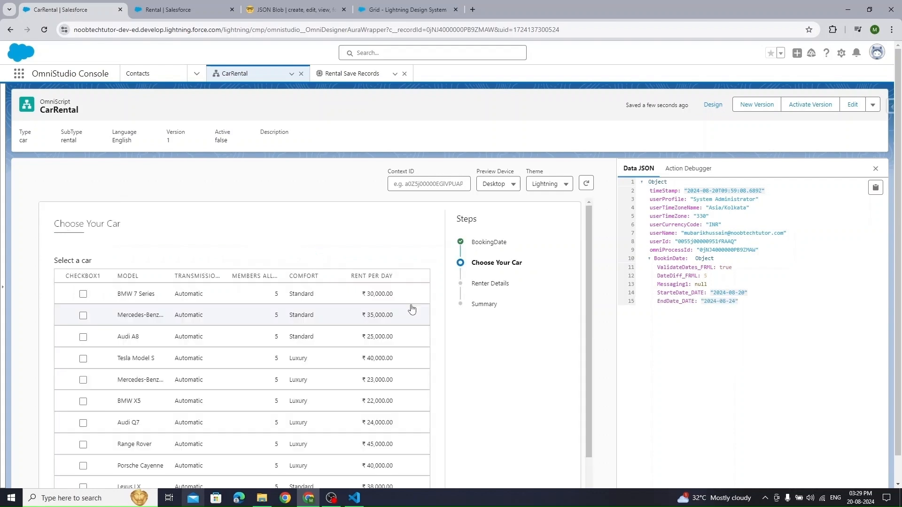
{"action": "left_click", "coordinate": [84, 359]}
{"action": "scroll", "coordinate": [426, 417], "scroll_direction": "down", "scroll_amount": 5}
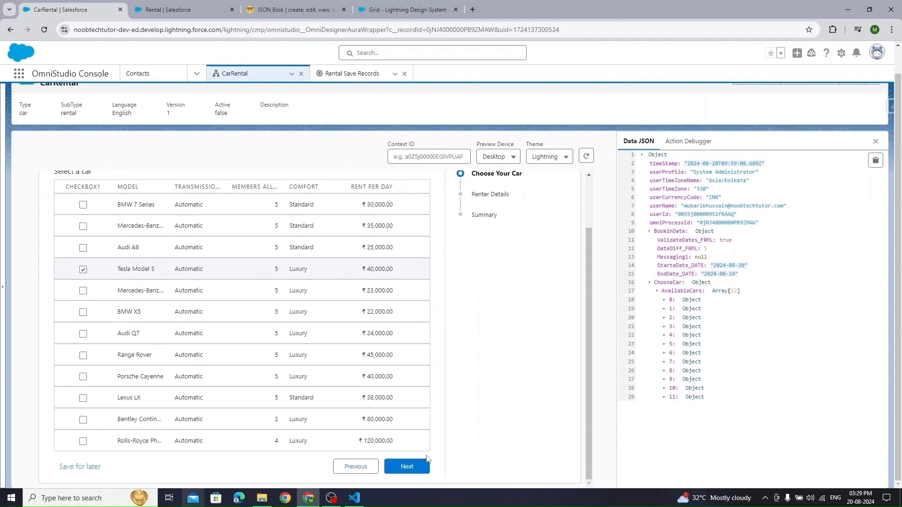
{"action": "left_click", "coordinate": [417, 467]}
- Fill in the renter's first name, last name, phone and licence number, then continue to Summary
{"action": "left_click", "coordinate": [234, 230]}
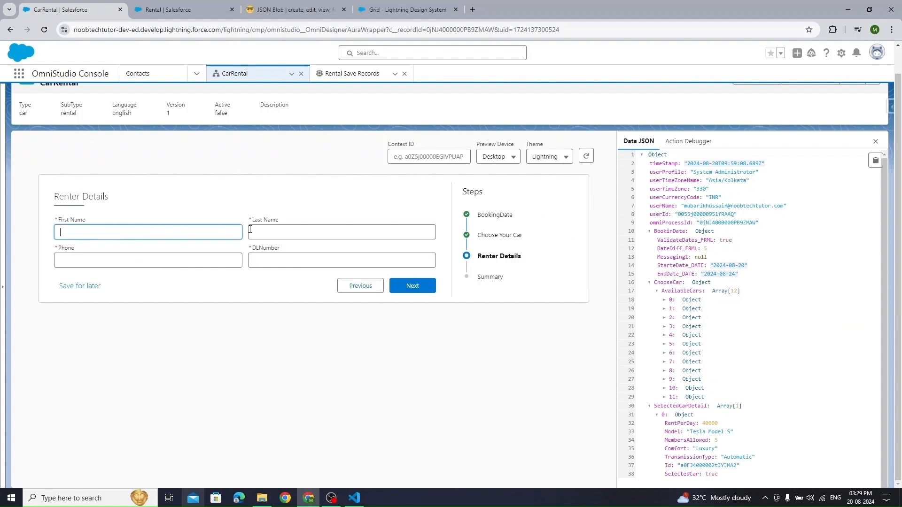
{"action": "type", "text": "John"}
{"action": "left_click", "coordinate": [250, 229]}
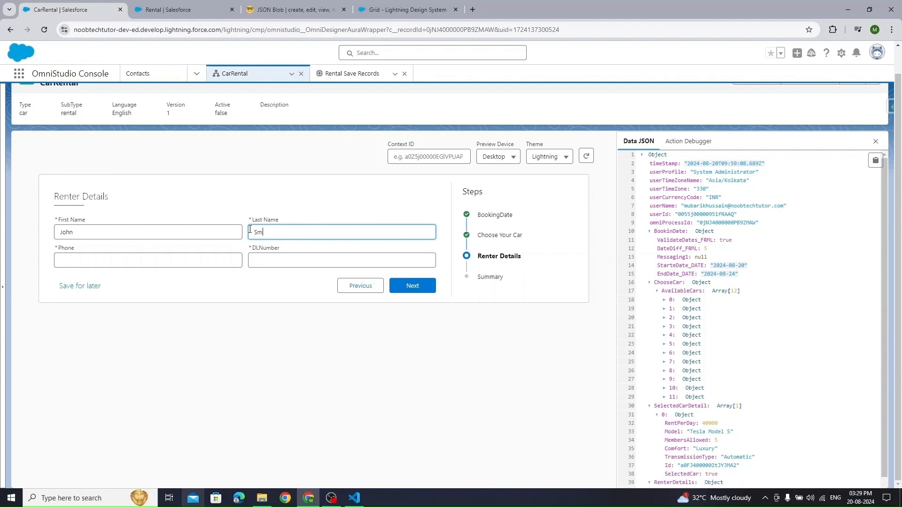
{"action": "key", "text": "Tab"}
{"action": "type", "text": "121) 212-1212"}
{"action": "left_click", "coordinate": [333, 265]}
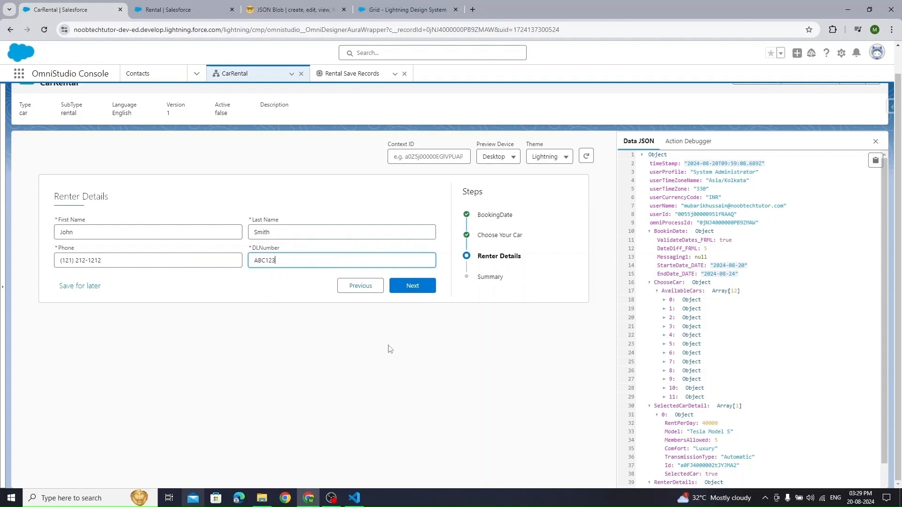
{"action": "left_click", "coordinate": [682, 150]}
{"action": "left_click", "coordinate": [413, 285]}
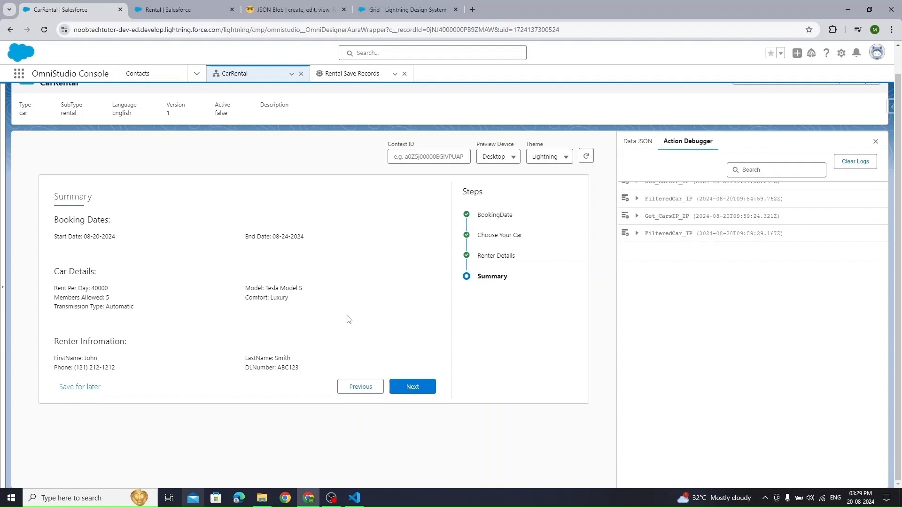
- Submit the booking and check the RentalRecordId in Rental_saverecords_IP's debugger response
{"action": "left_click", "coordinate": [410, 385]}
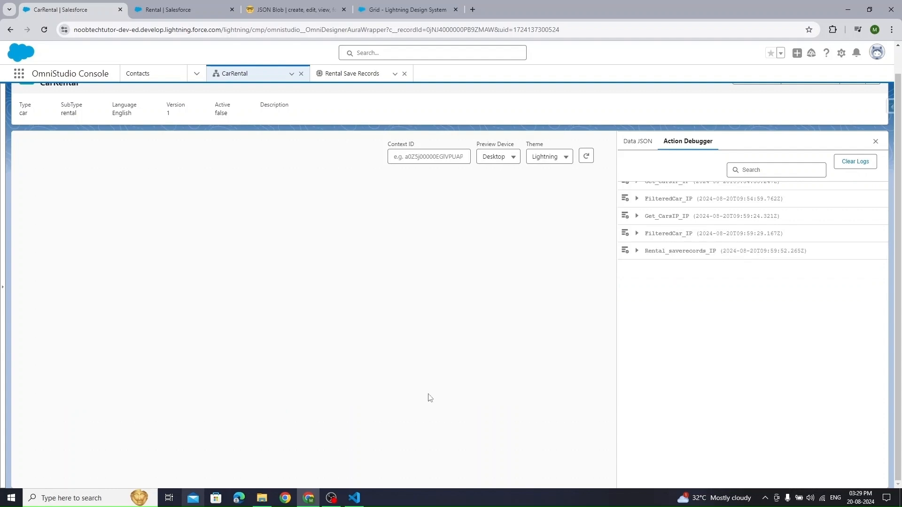
{"action": "left_click", "coordinate": [637, 252]}
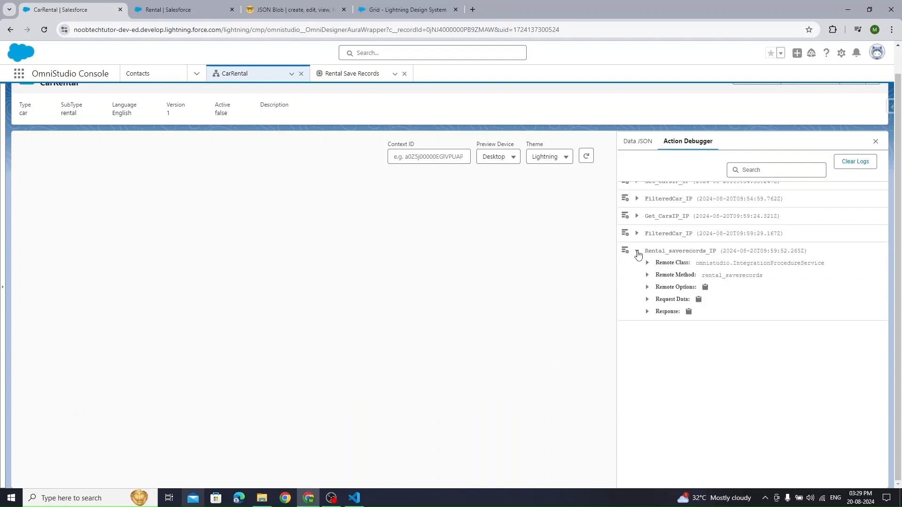
{"action": "left_click", "coordinate": [647, 313]}
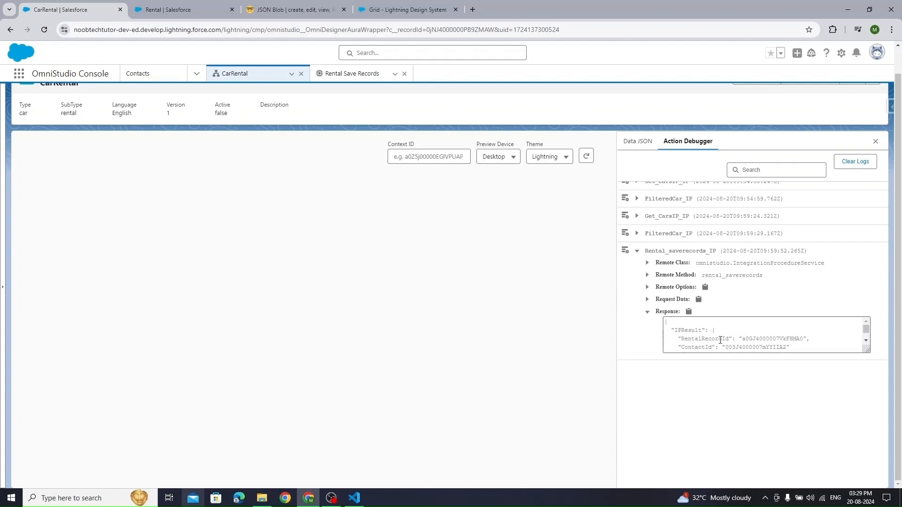
{"action": "mouse_move", "coordinate": [678, 339]}
{"action": "left_mouse_down"}
{"action": "mouse_move", "coordinate": [811, 339]}
{"action": "mouse_move", "coordinate": [674, 347]}
{"action": "left_mouse_up"}
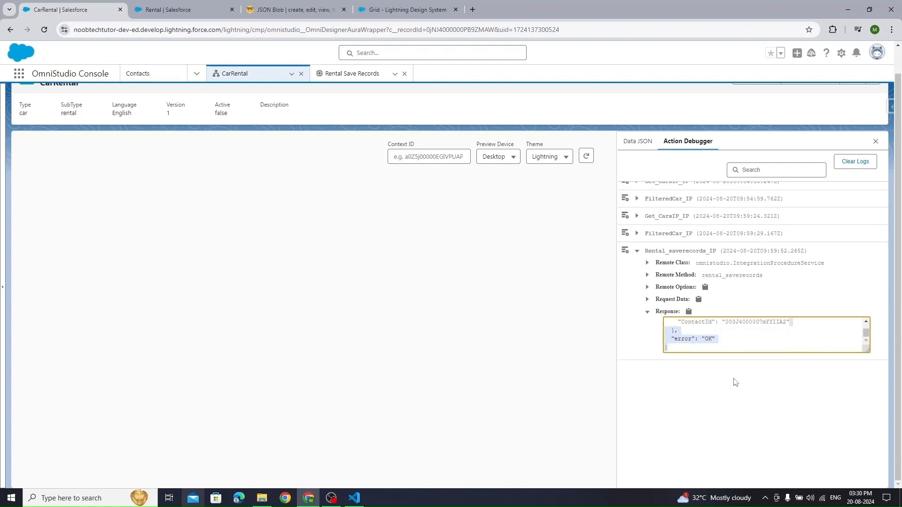
- Clear the debugger logs, close the panel and go back to the CarRental designer
{"action": "left_click", "coordinate": [868, 168]}
{"action": "scroll", "coordinate": [751, 291], "scroll_direction": "up", "scroll_amount": 1}
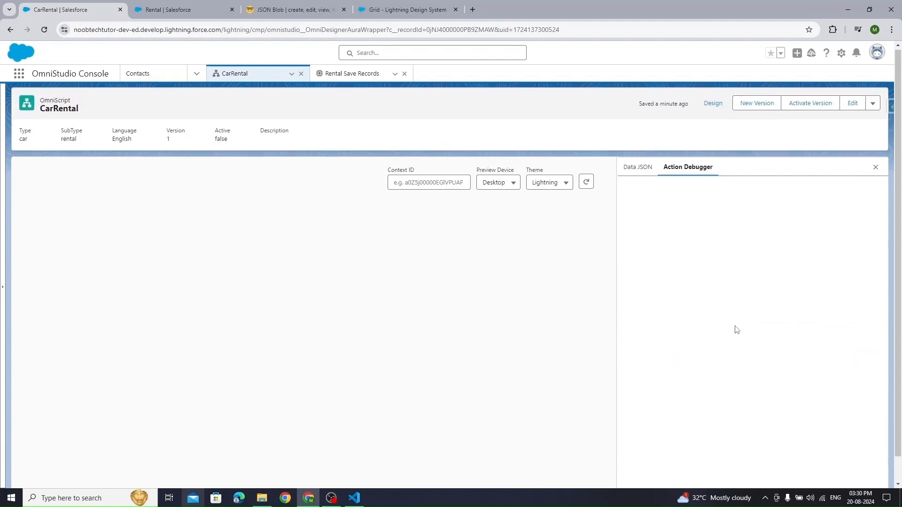
{"action": "left_click", "coordinate": [875, 169]}
{"action": "left_click", "coordinate": [712, 104]}
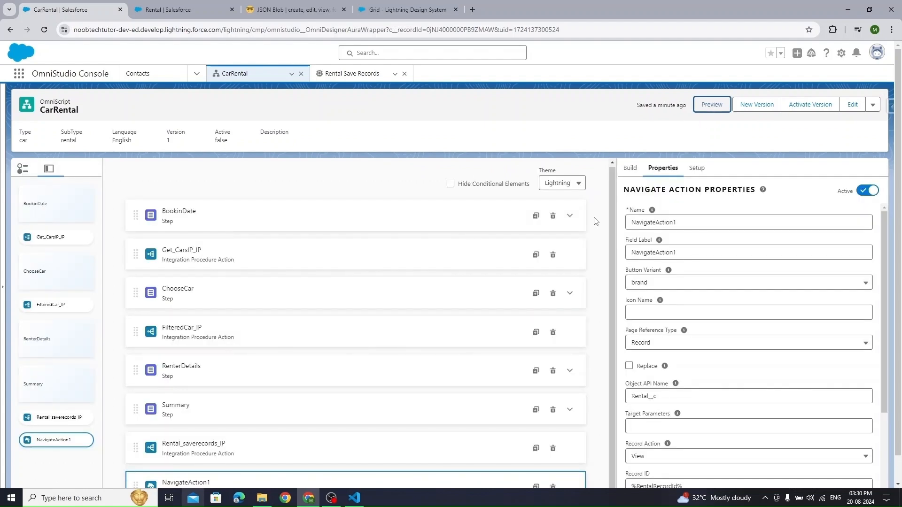
{"action": "scroll", "coordinate": [591, 216], "scroll_direction": "down", "scroll_amount": 1}
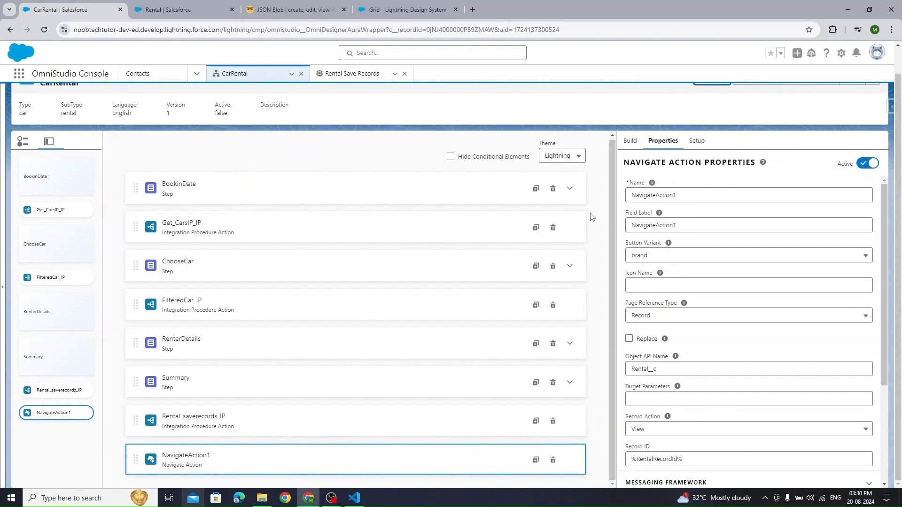
{"action": "scroll", "coordinate": [533, 249], "scroll_direction": "up", "scroll_amount": 1}
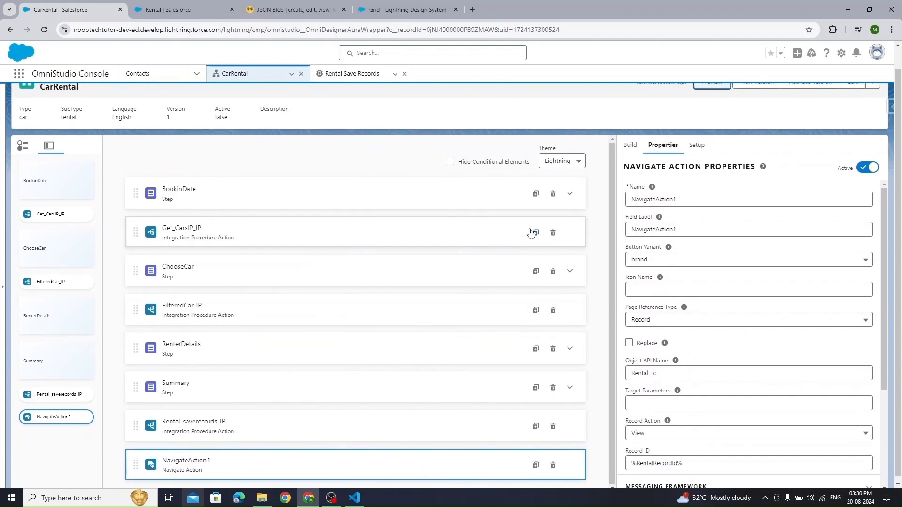